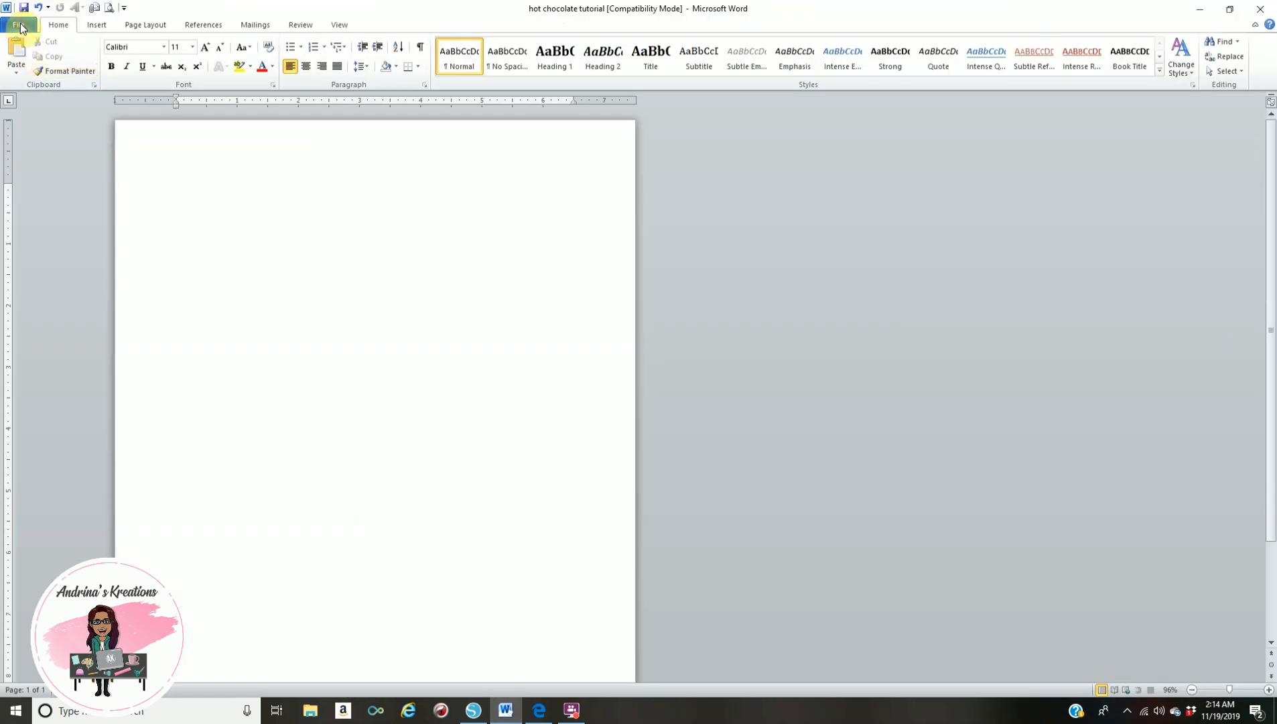
Save the document as "hot chocolate tutorial" in the Word 97-2003 Document format.
click(21, 26)
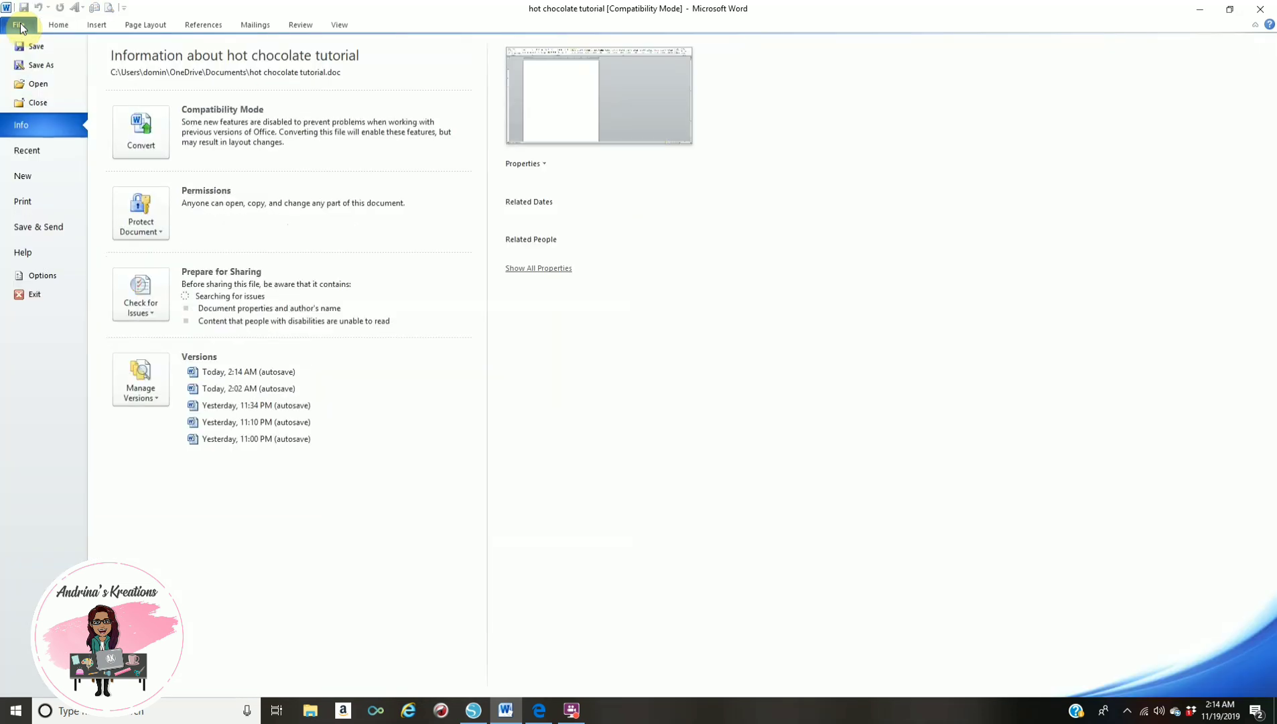
click(57, 64)
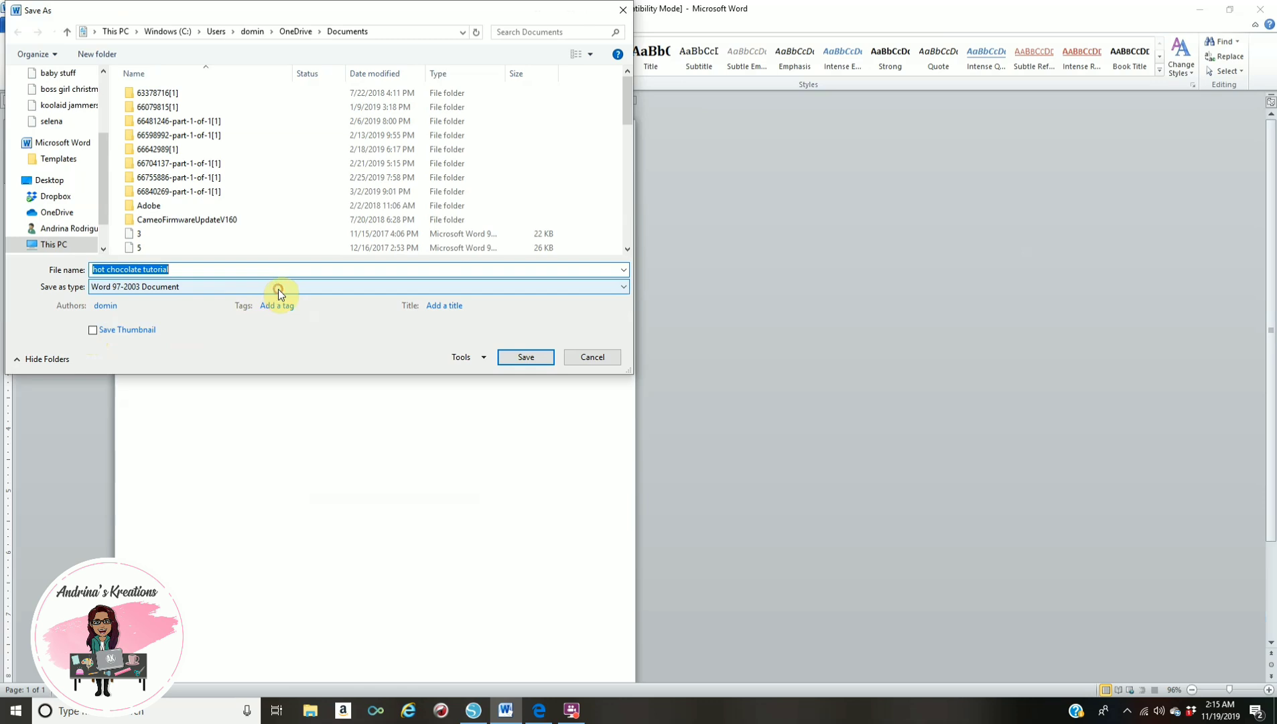
click(278, 288)
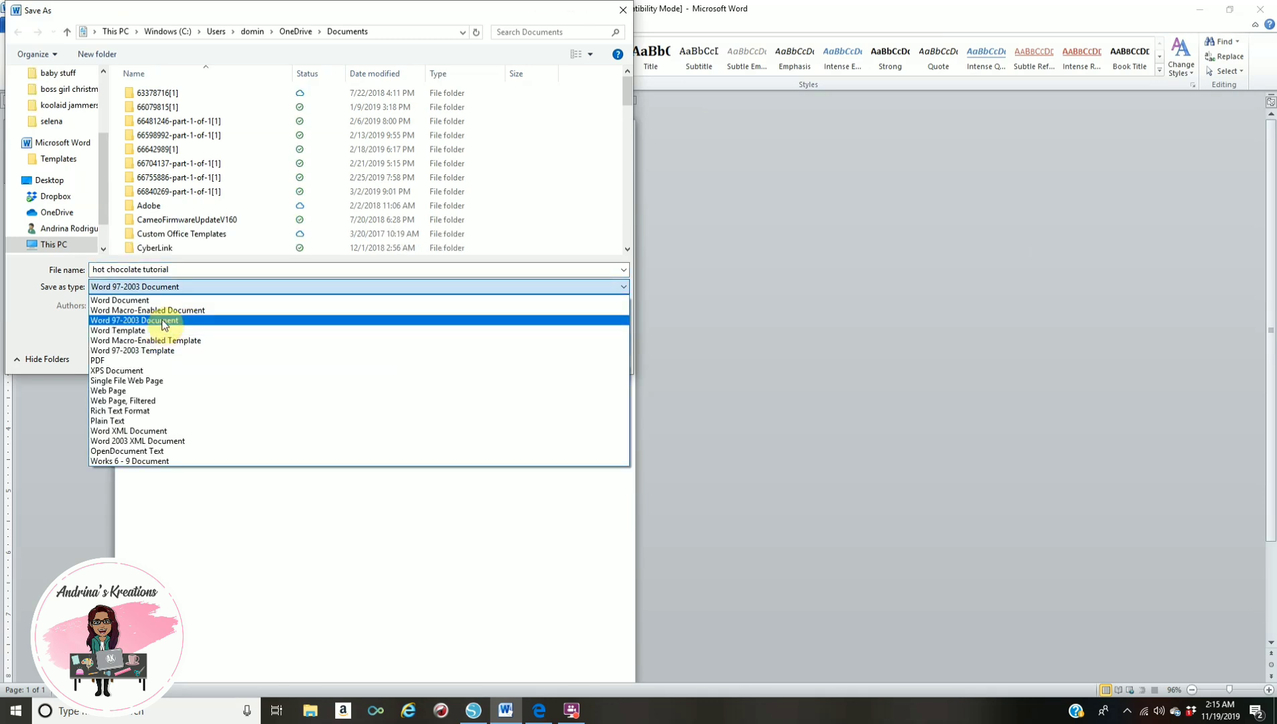
click(203, 269)
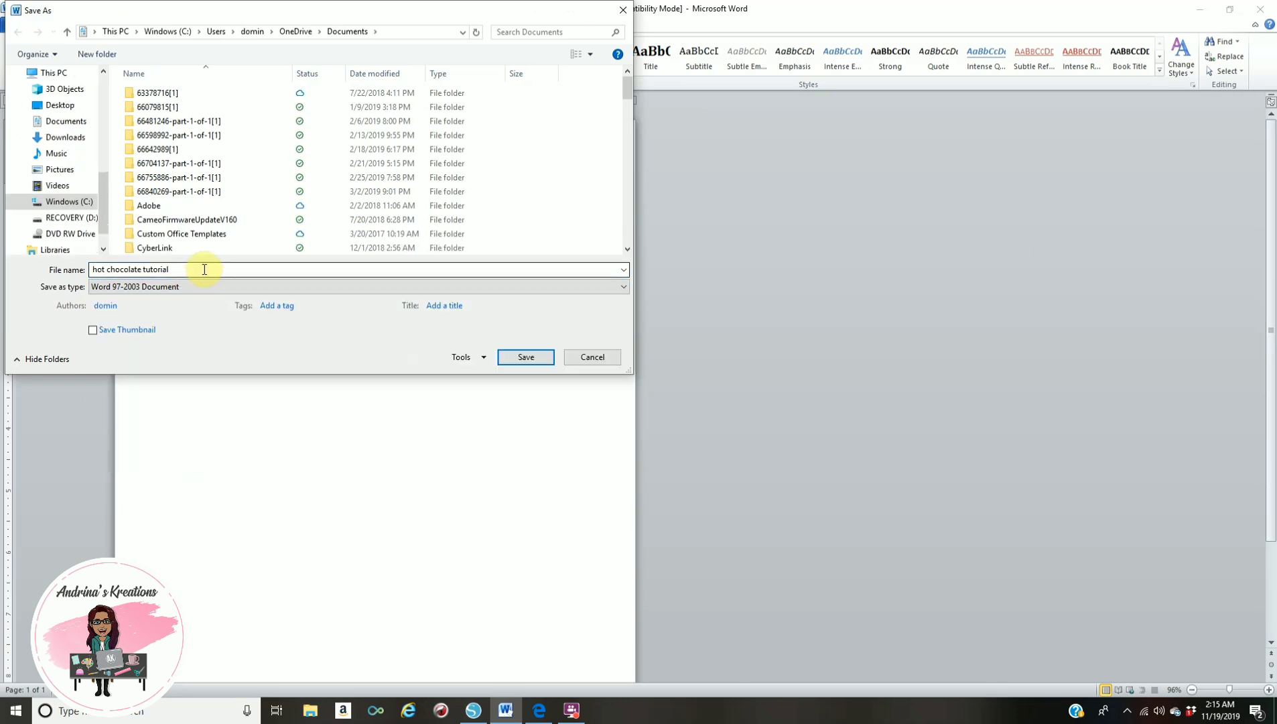
click(528, 357)
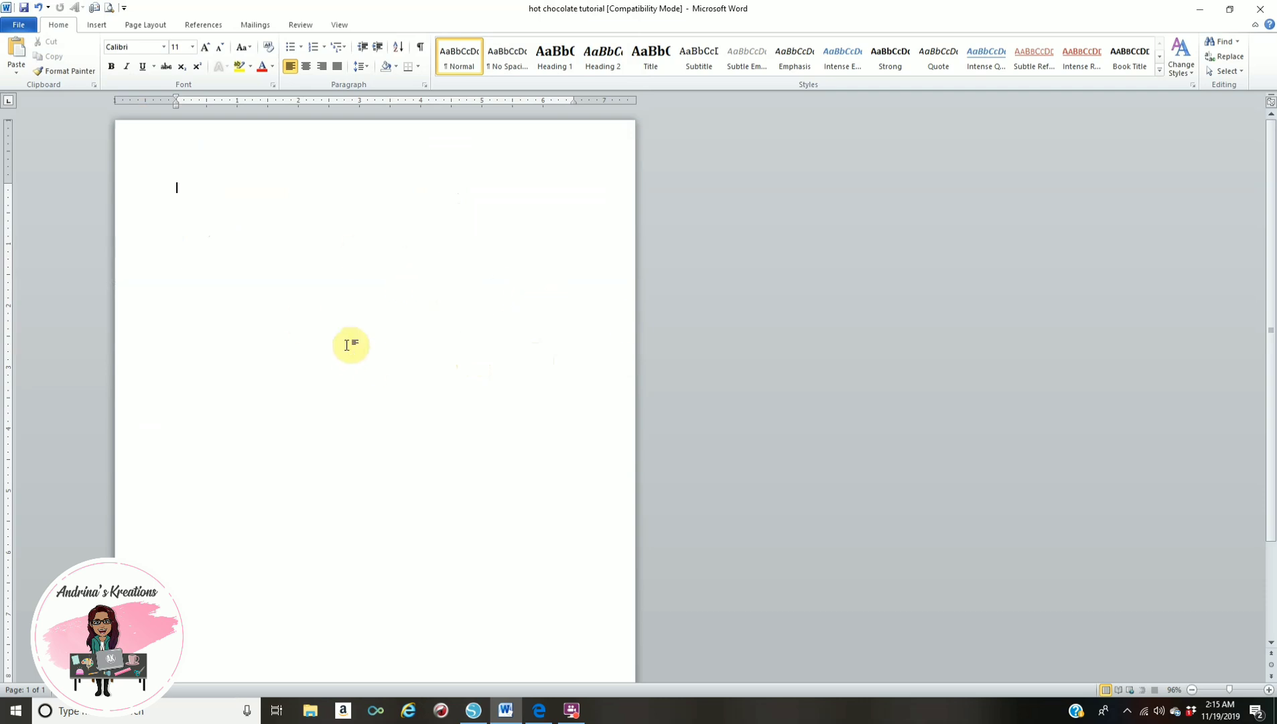
Draw a rectangle about 2.39" high and 1.84" wide in the upper middle of the blank page.
click(145, 29)
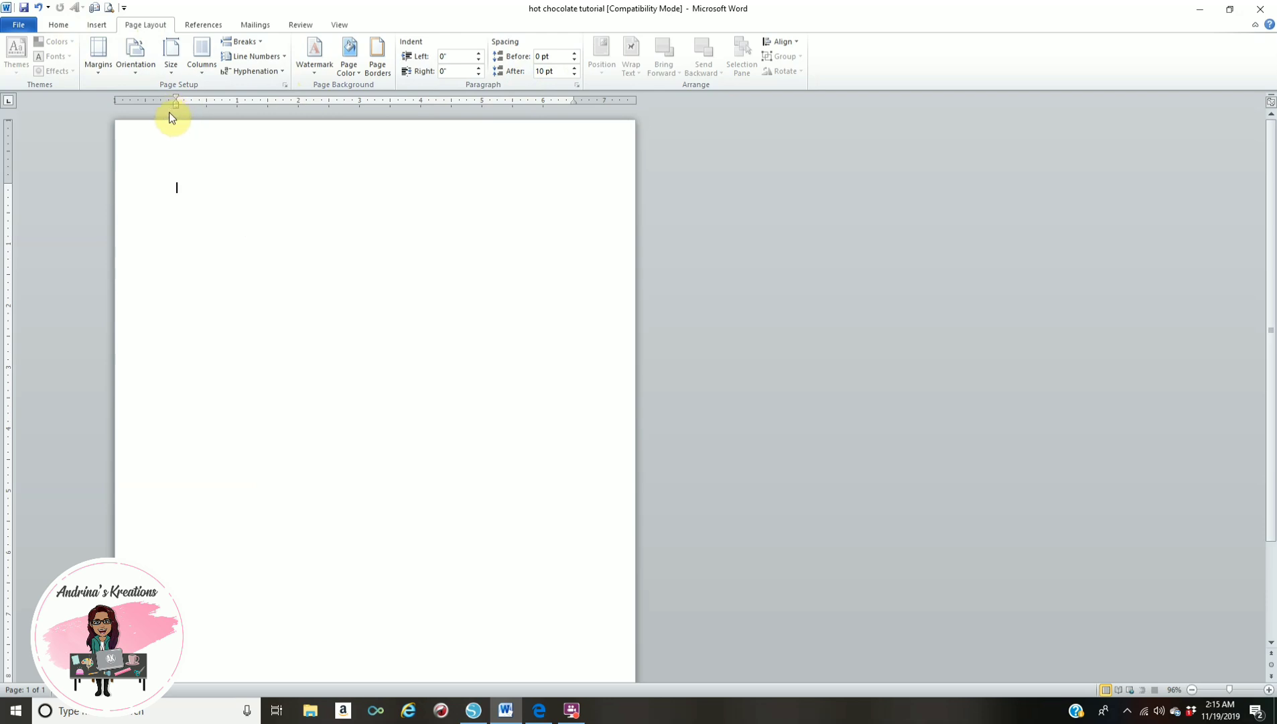
click(102, 24)
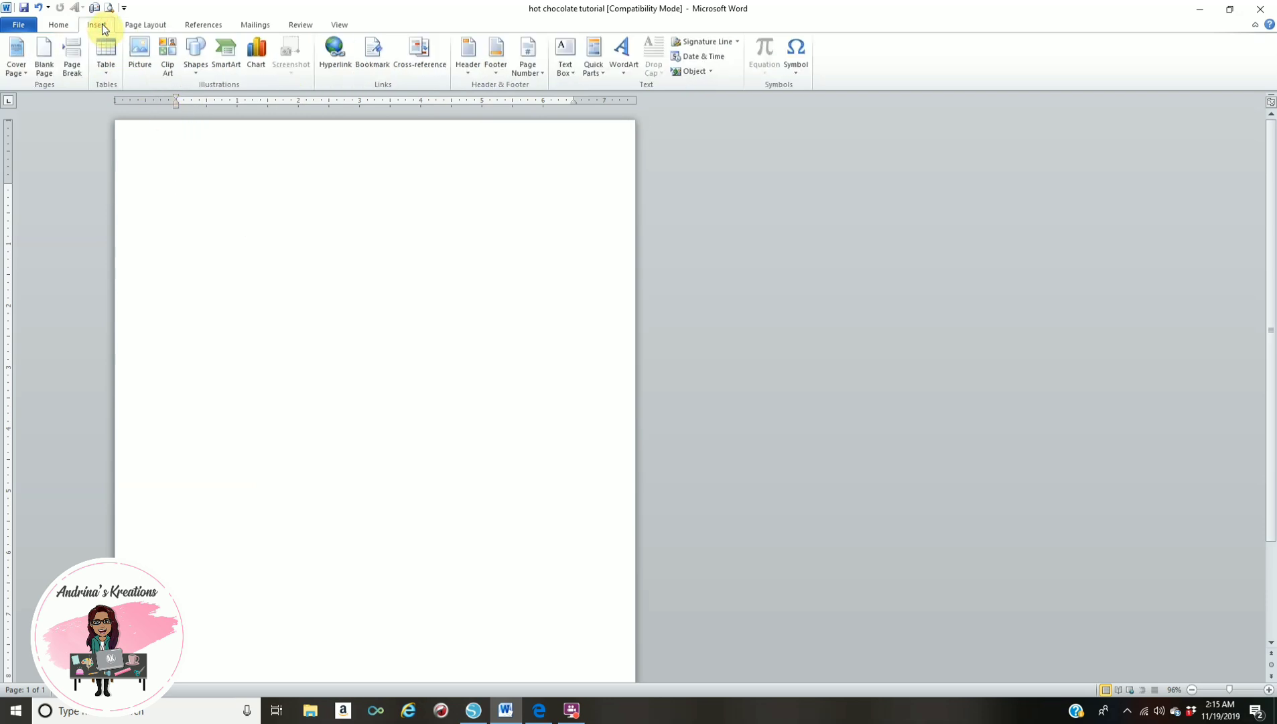
click(195, 57)
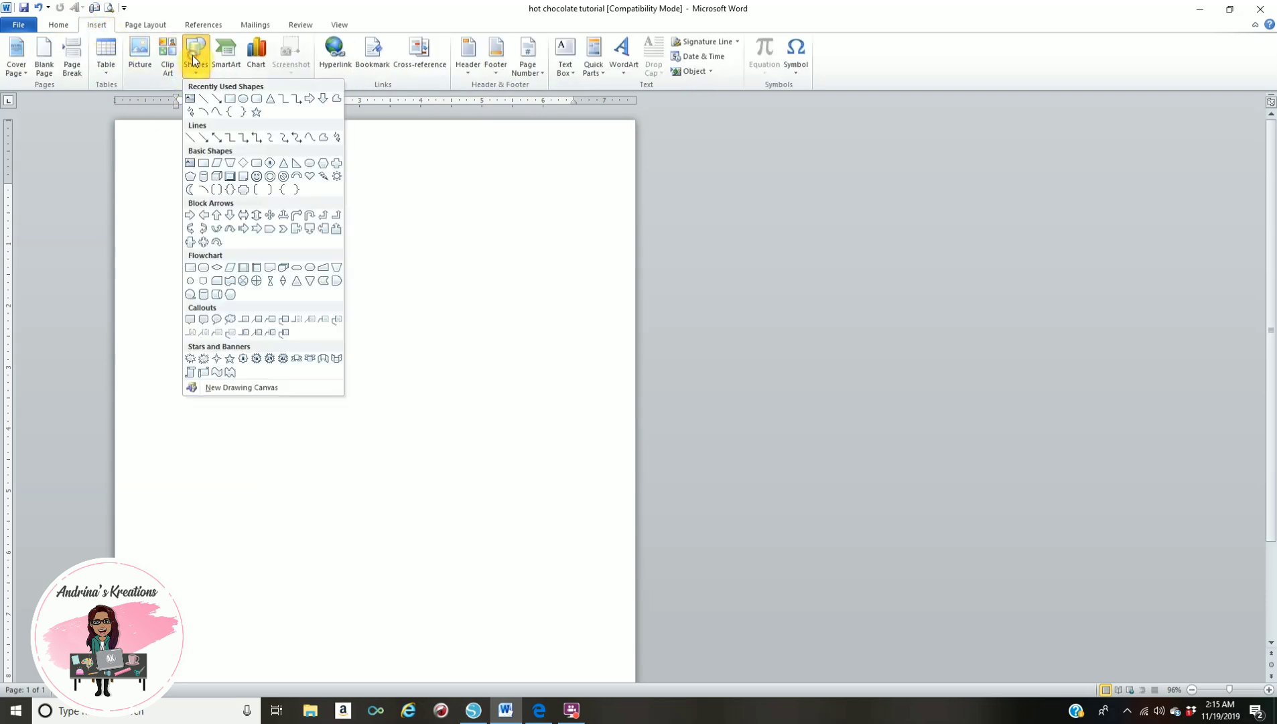
click(229, 103)
drag(277, 207, 390, 355)
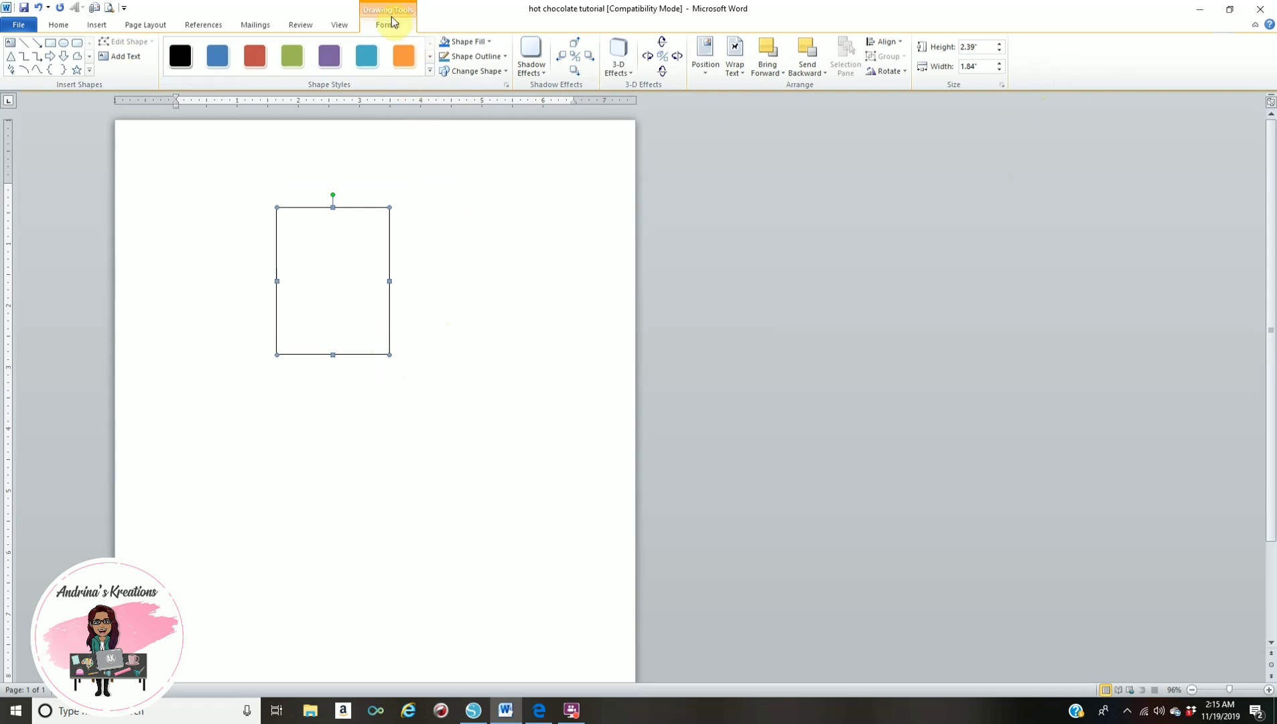
Set the rectangle's height to 5.5" and its width to 1.84".
click(974, 47)
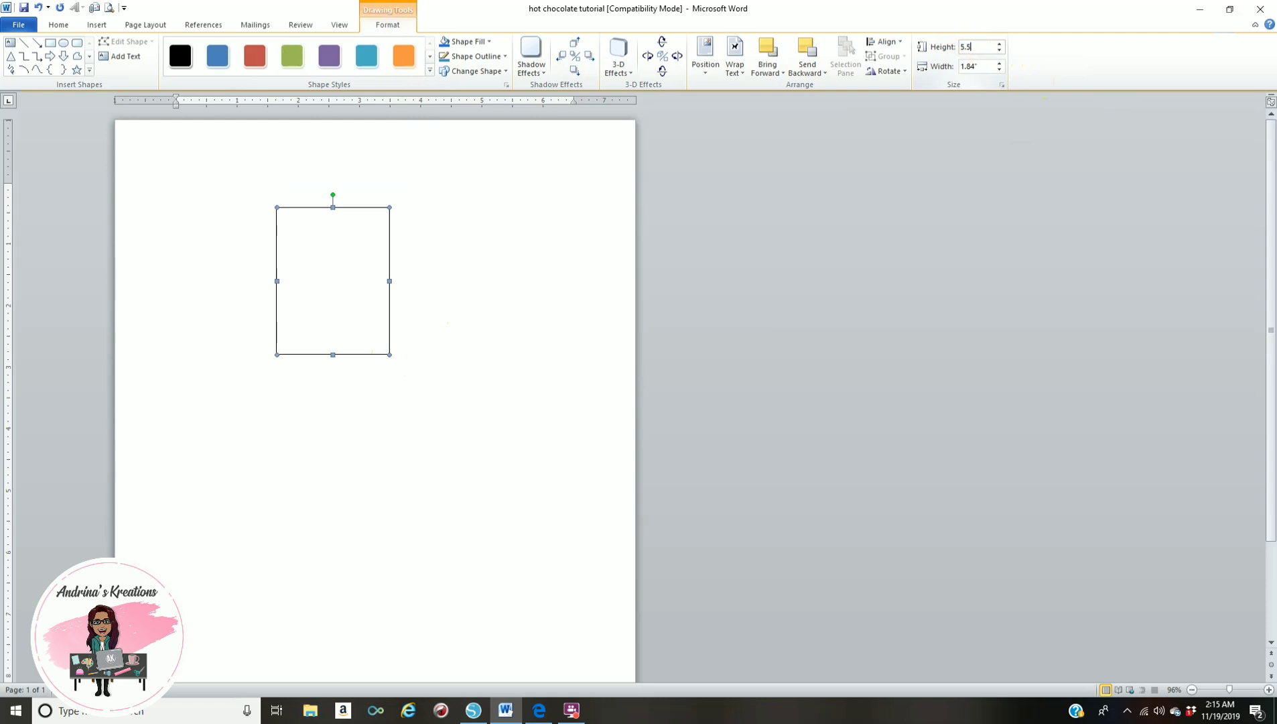
text(5.5)
key(Return)
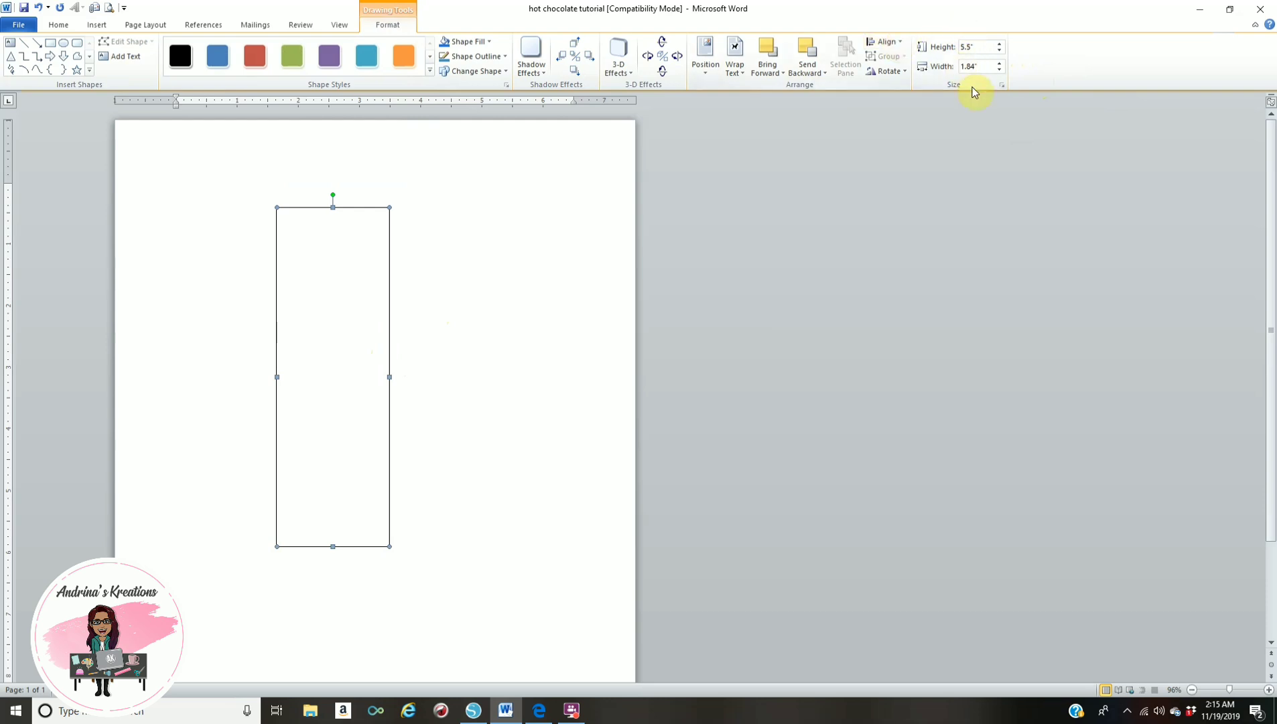
click(979, 67)
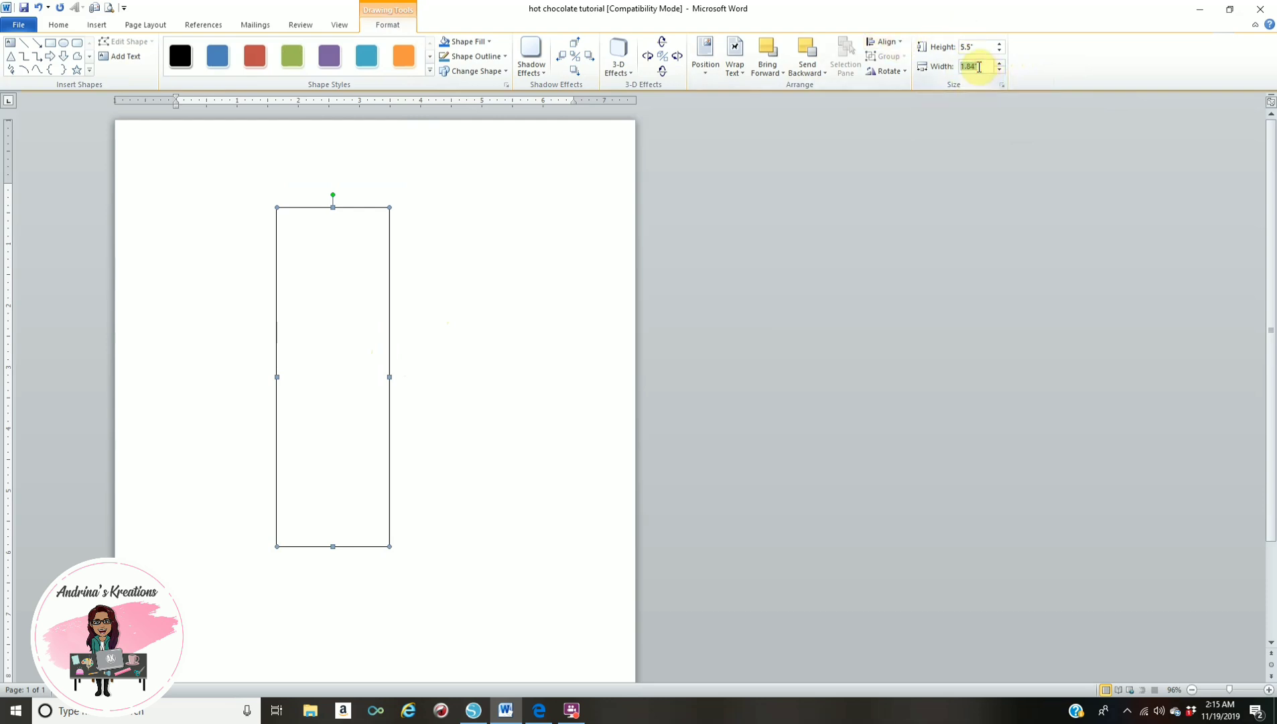
text(1)
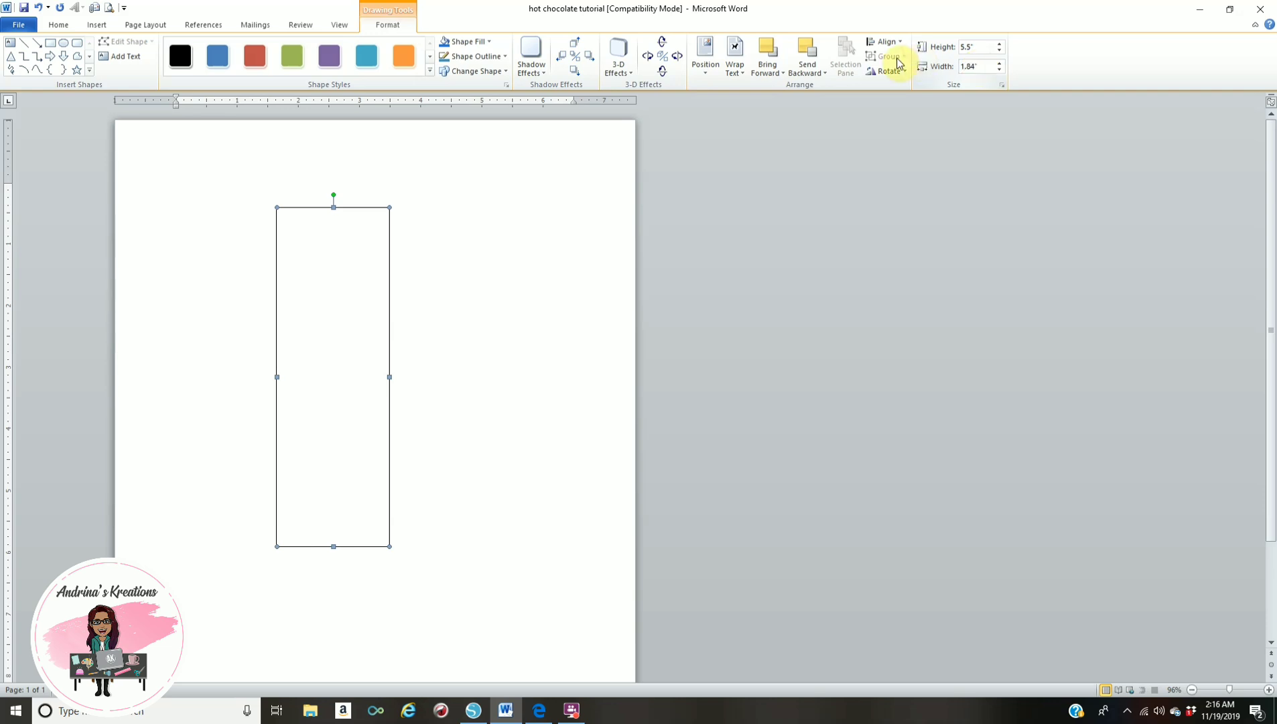
Move the tall rectangle toward the page's left edge, slightly lower than where it was drawn.
click(459, 243)
drag(367, 209, 239, 229)
click(457, 254)
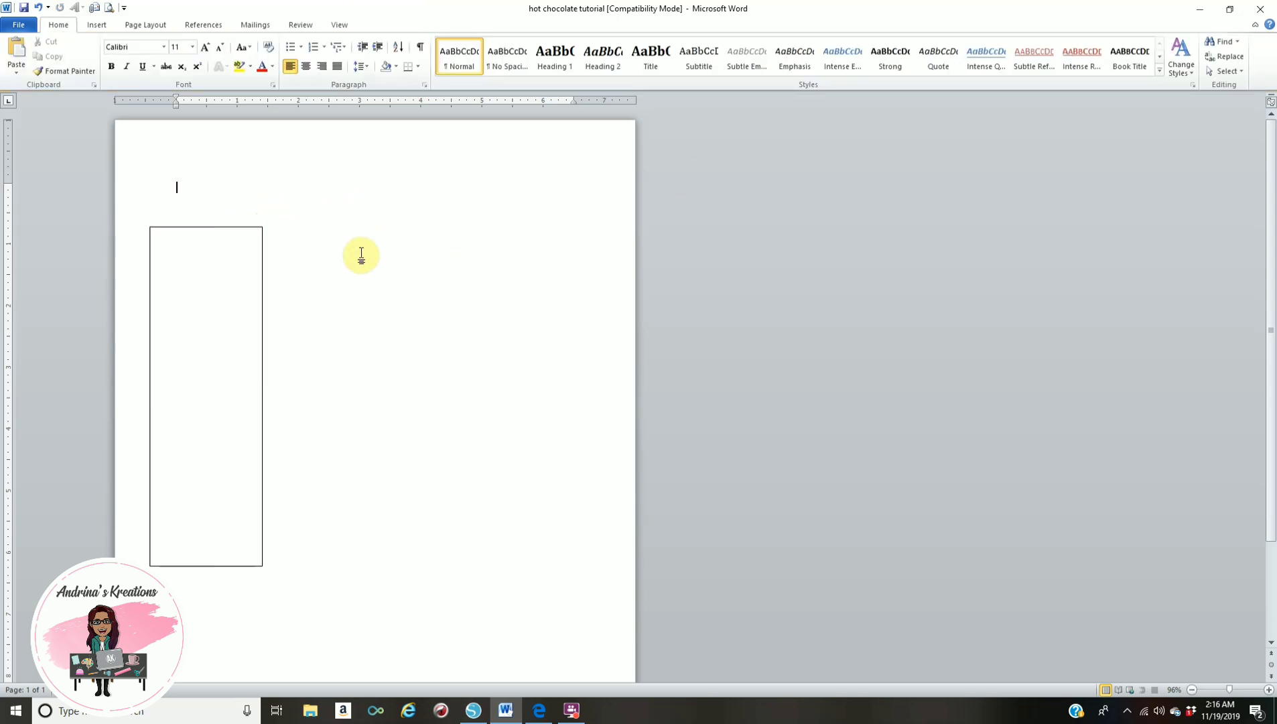
Draw a second rectangle about 2.87" high and 1.89" wide to the right of the first, with aligned top edges.
click(95, 24)
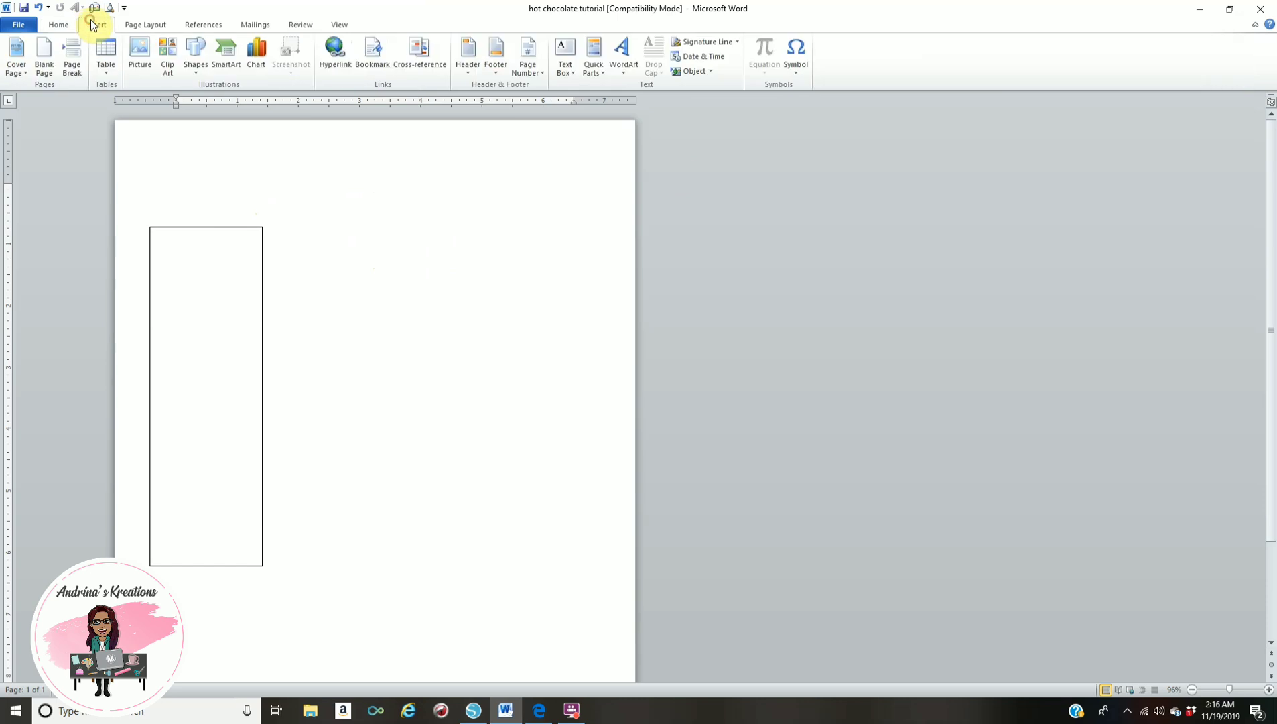
click(202, 60)
click(230, 102)
mouse_move(287, 227)
mouse_down()
mouse_move(362, 271)
mouse_move(401, 402)
mouse_up()
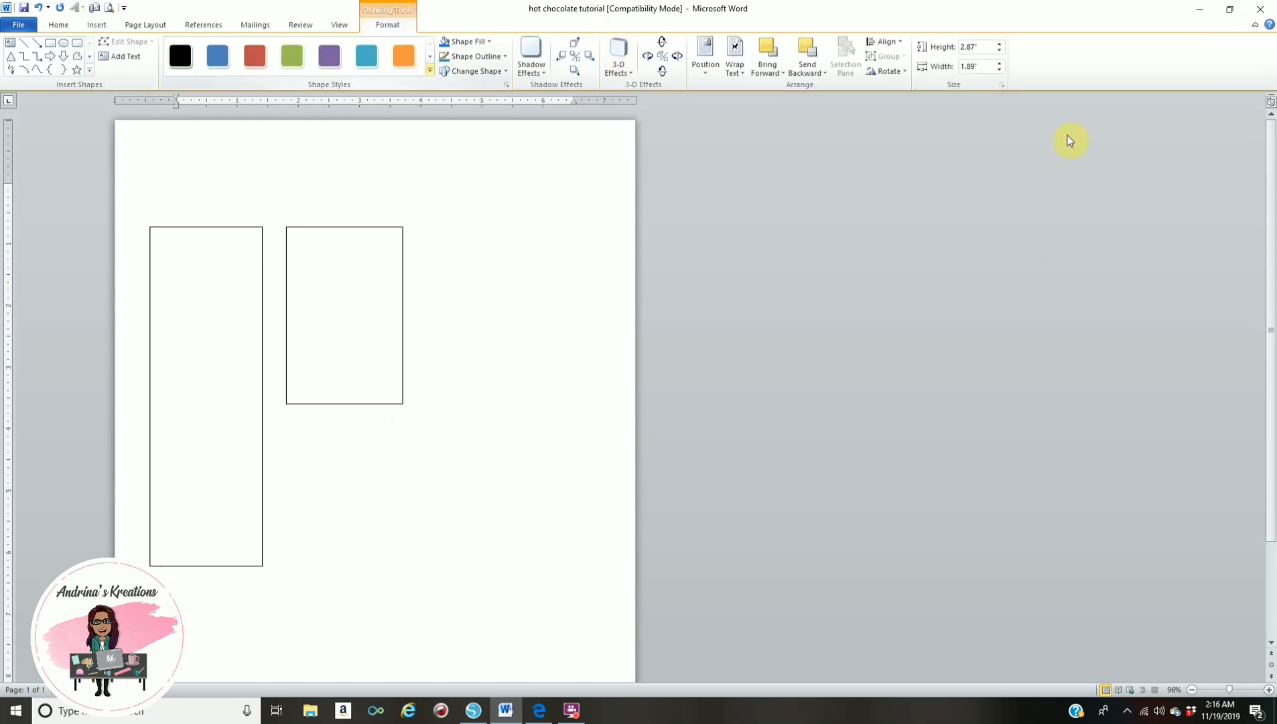
Size the second rectangle to 5.5" high by 3.55" wide and move it flush against the first rectangle's right edge.
click(972, 46)
text(5.5)
key(Return)
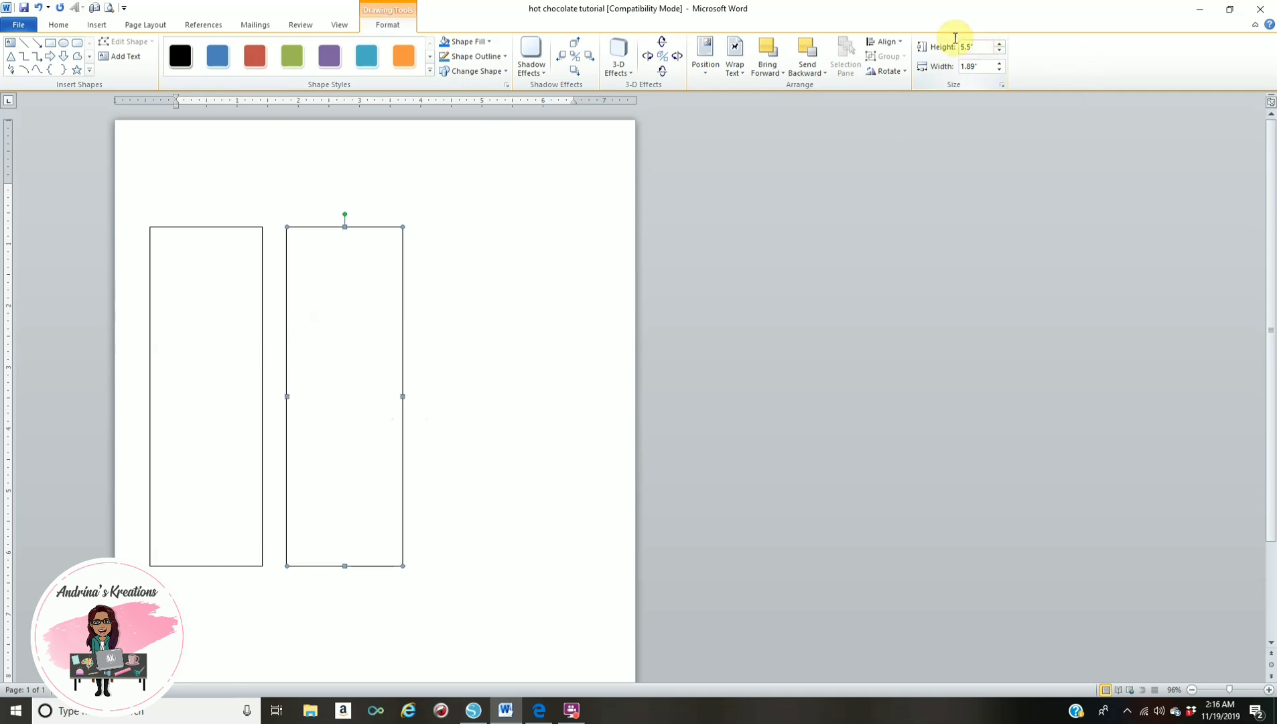
click(980, 63)
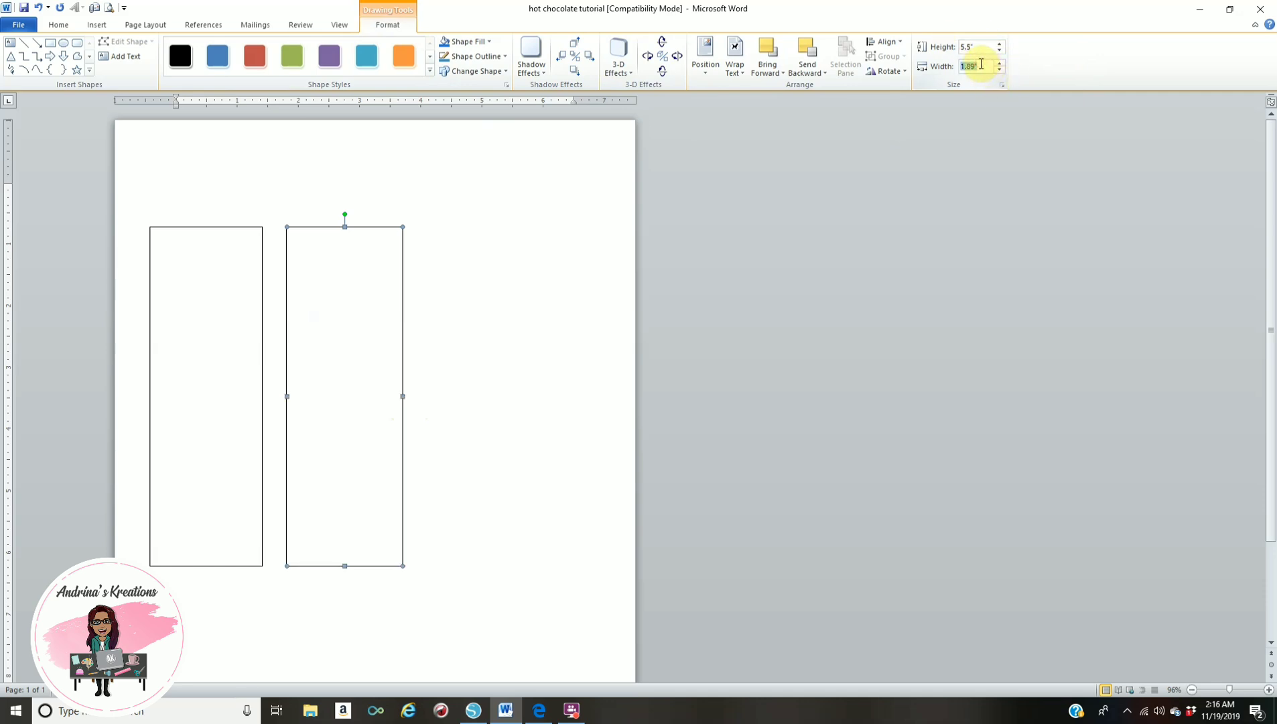
text(3.55)
key(Return)
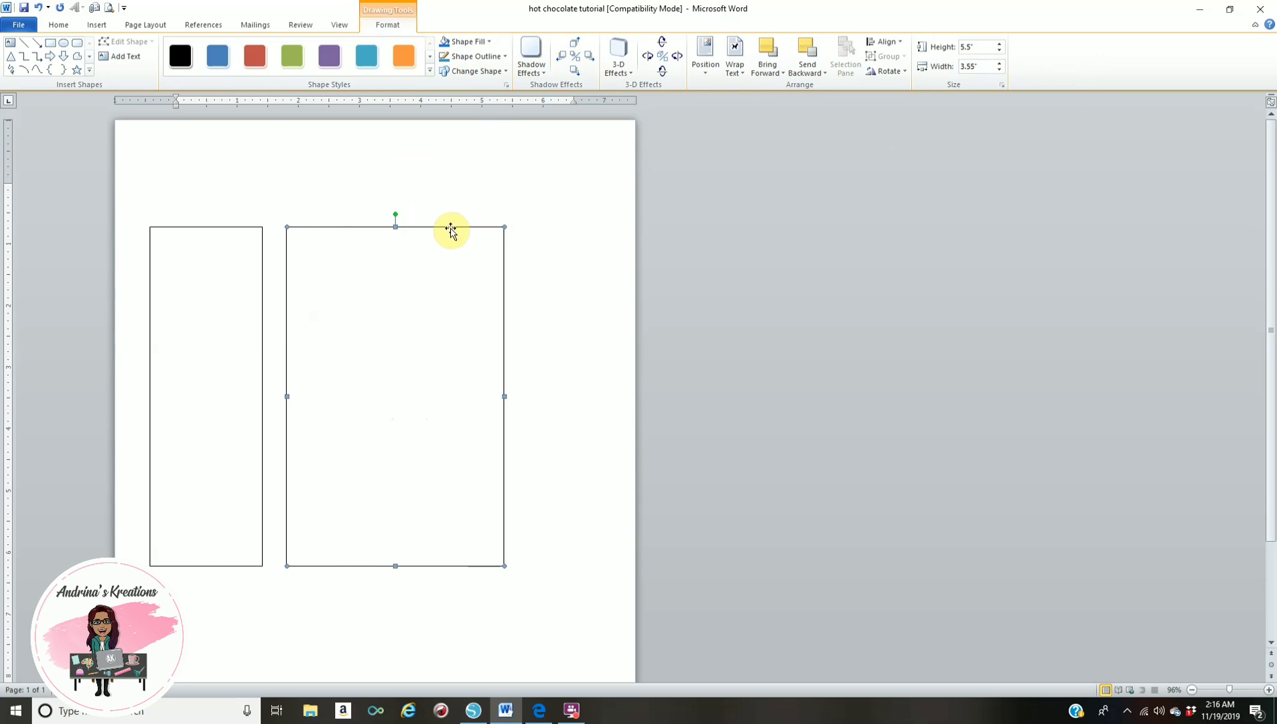
drag(448, 225, 423, 226)
click(570, 219)
Copy and paste the narrow left rectangle, then place the duplicate flush against the wide rectangle's right edge.
click(240, 228)
right_click(239, 228)
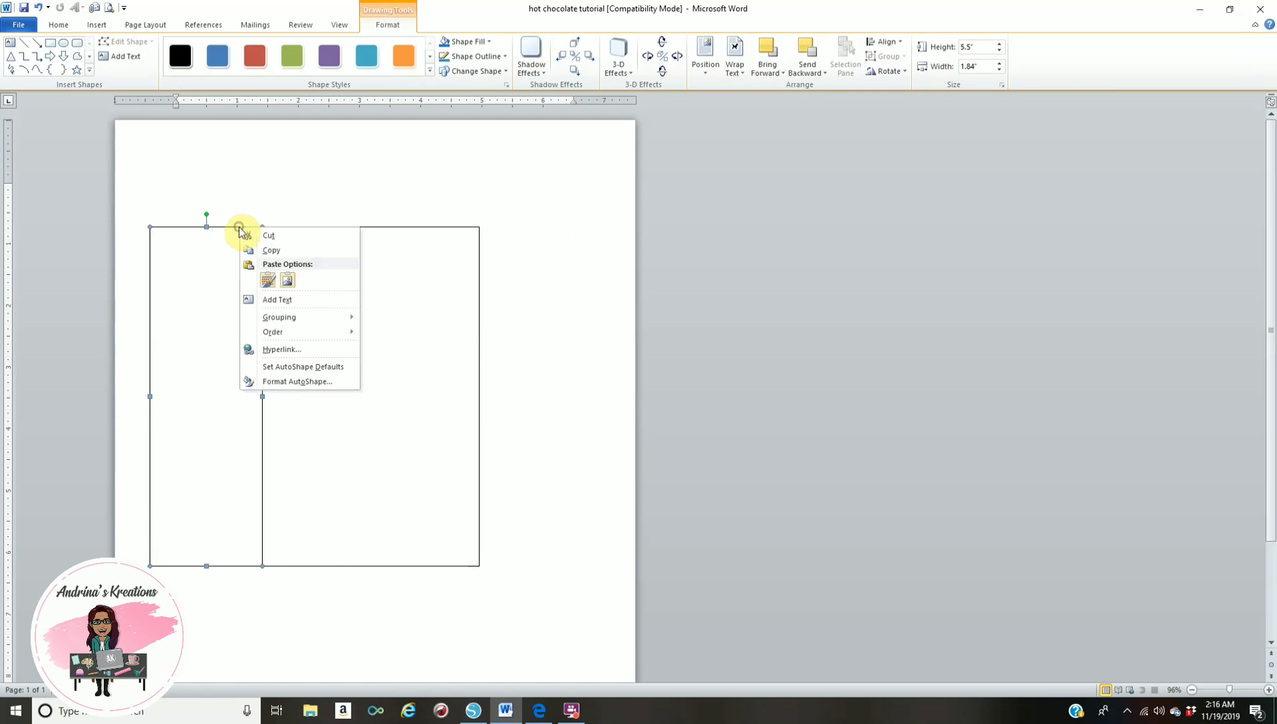
click(264, 251)
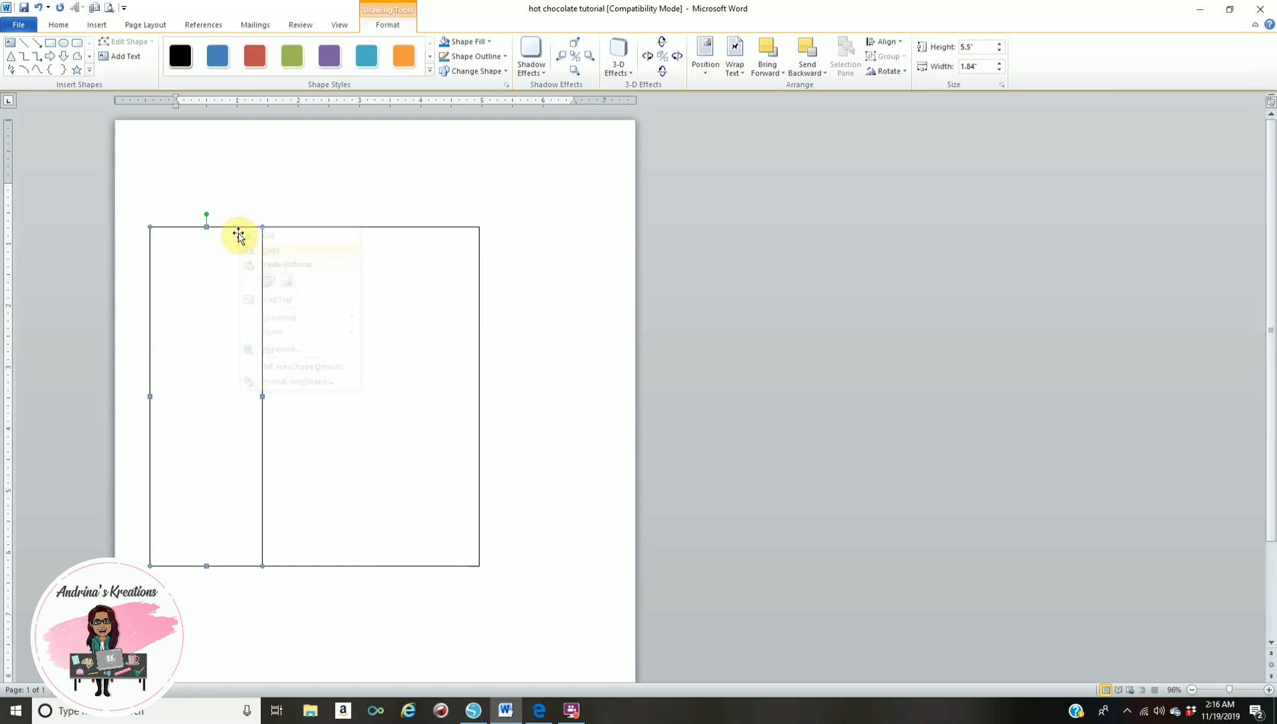
right_click(264, 280)
click(292, 333)
drag(246, 239, 565, 226)
click(518, 183)
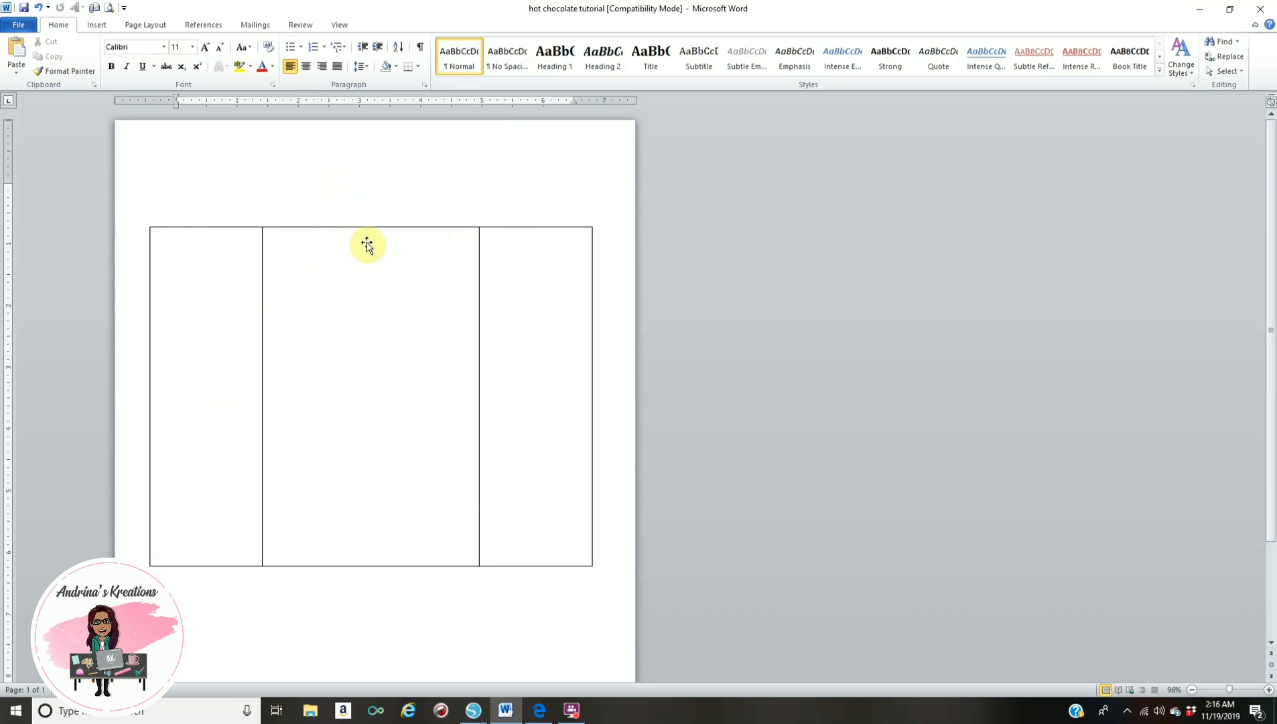
Draw a thin horizontal rectangle about 0.3" high and 2.56" wide above the three panels.
click(95, 24)
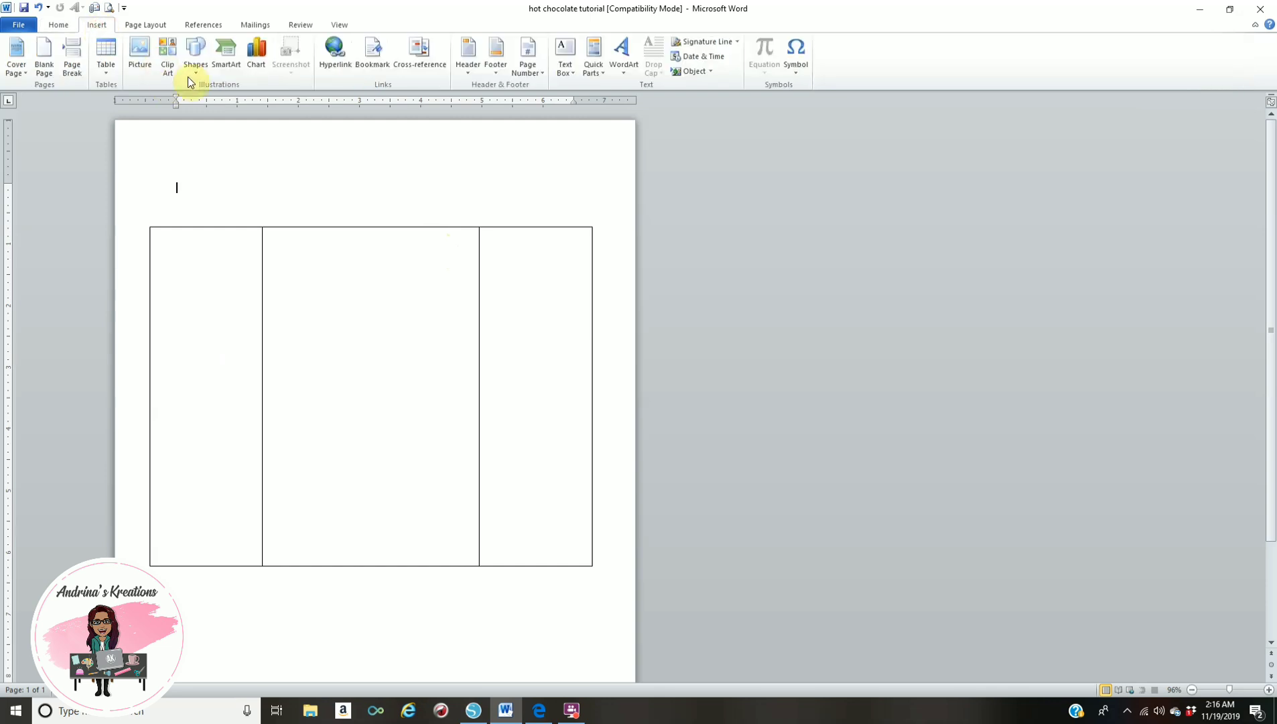
click(195, 60)
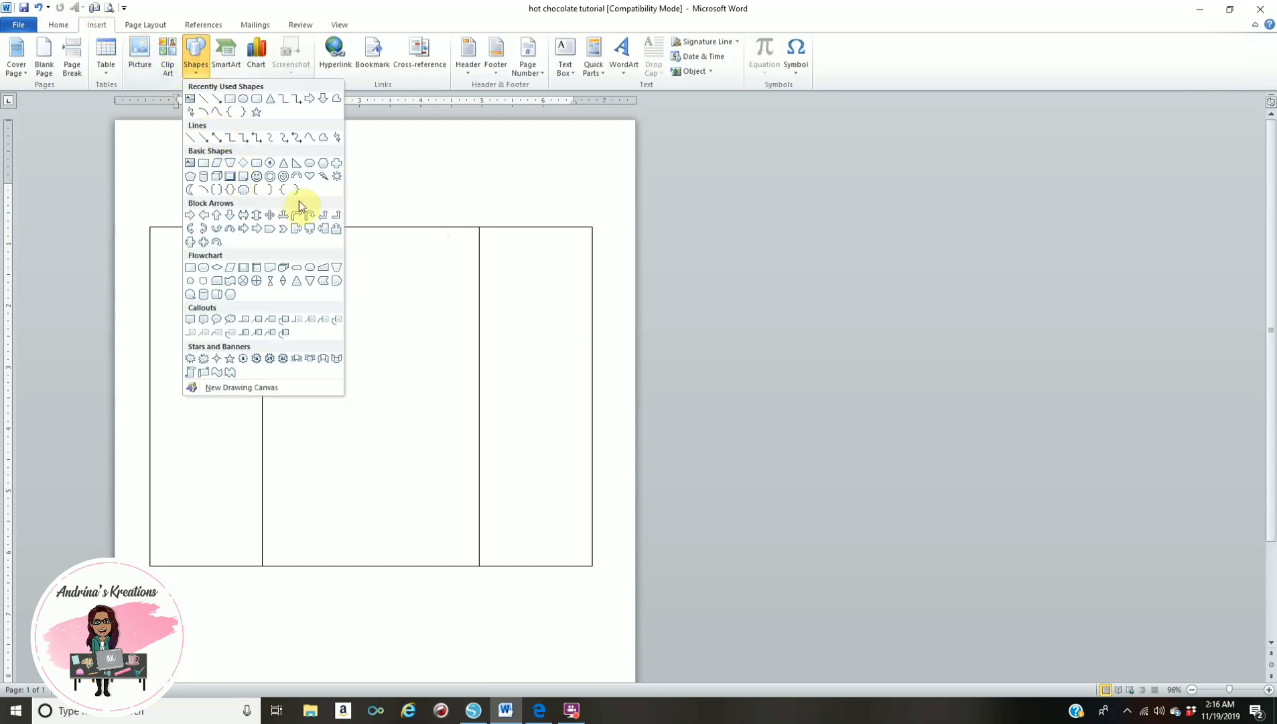
click(228, 102)
drag(276, 170, 434, 188)
Set the thin strip's height to 0.36" and its width to 7.22".
click(984, 46)
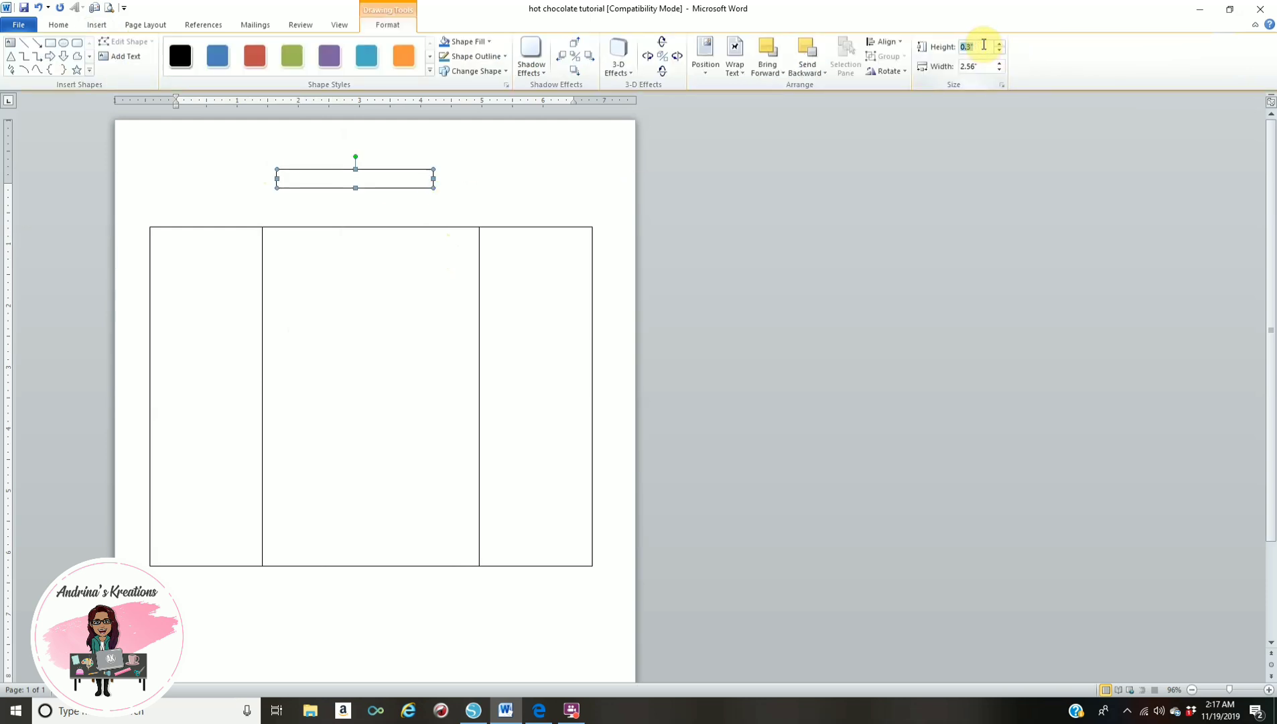
key(Return)
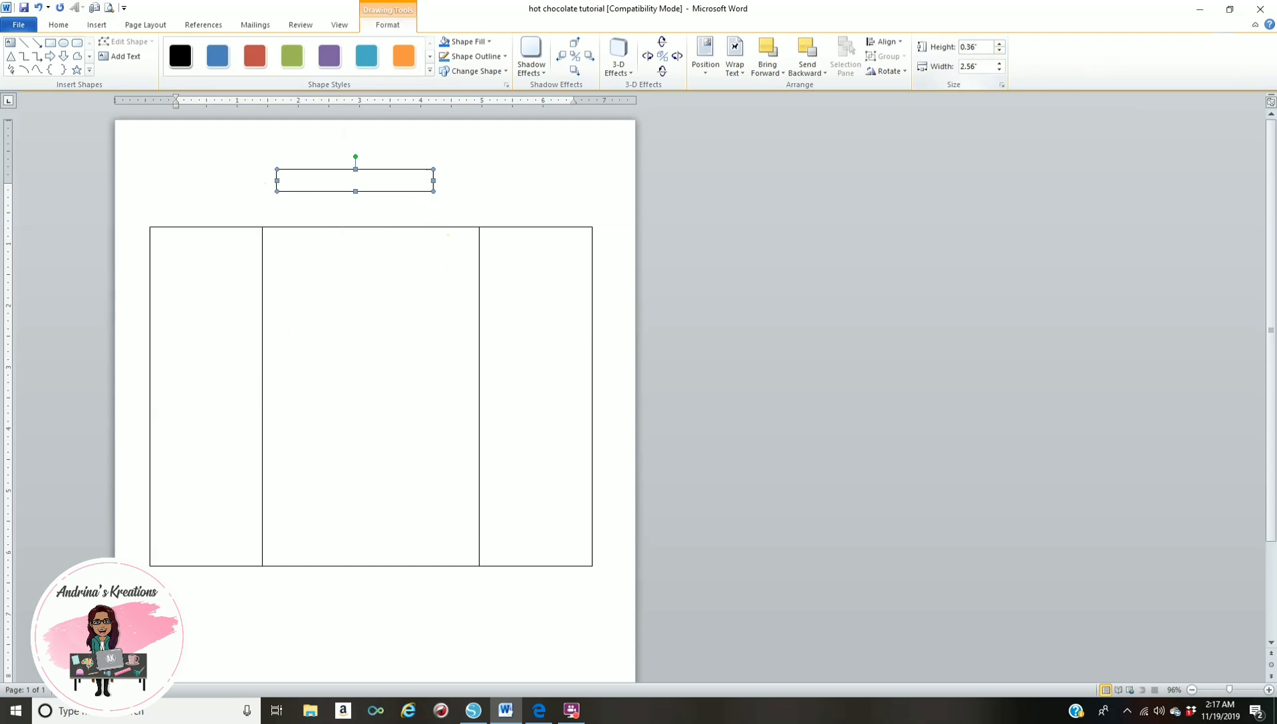
click(983, 64)
text(7)
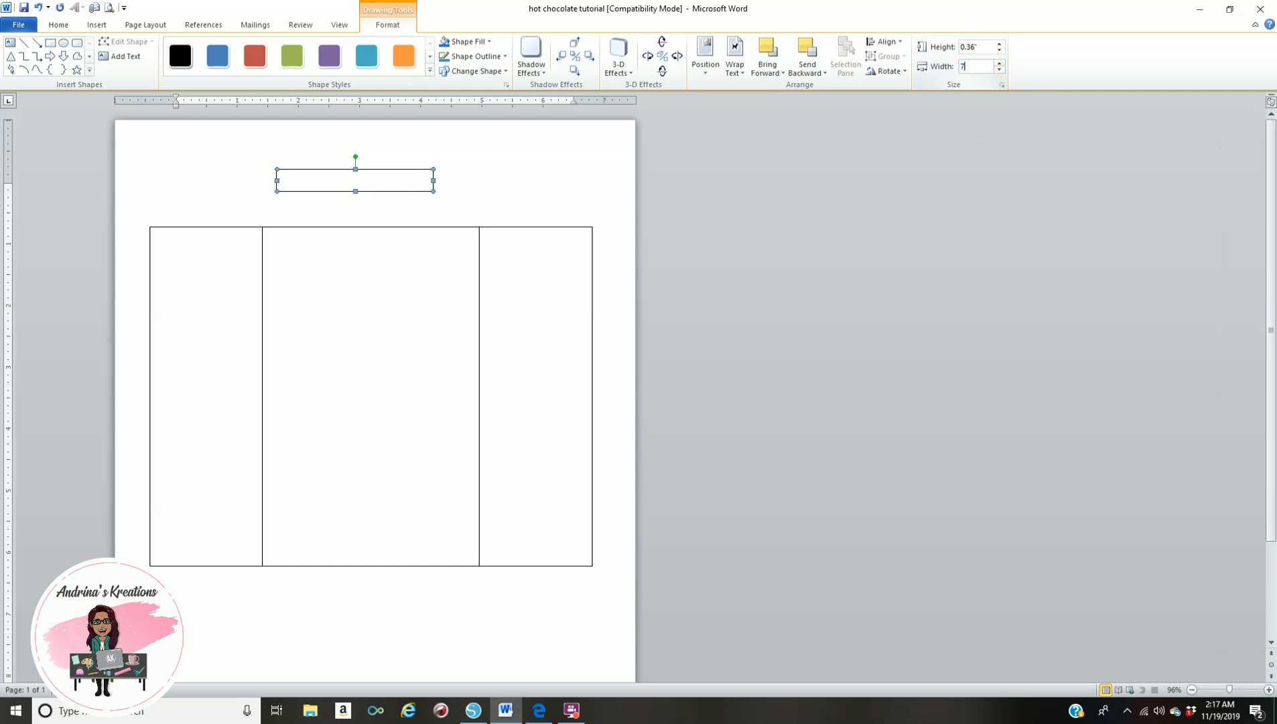
text(.22)
key(Return)
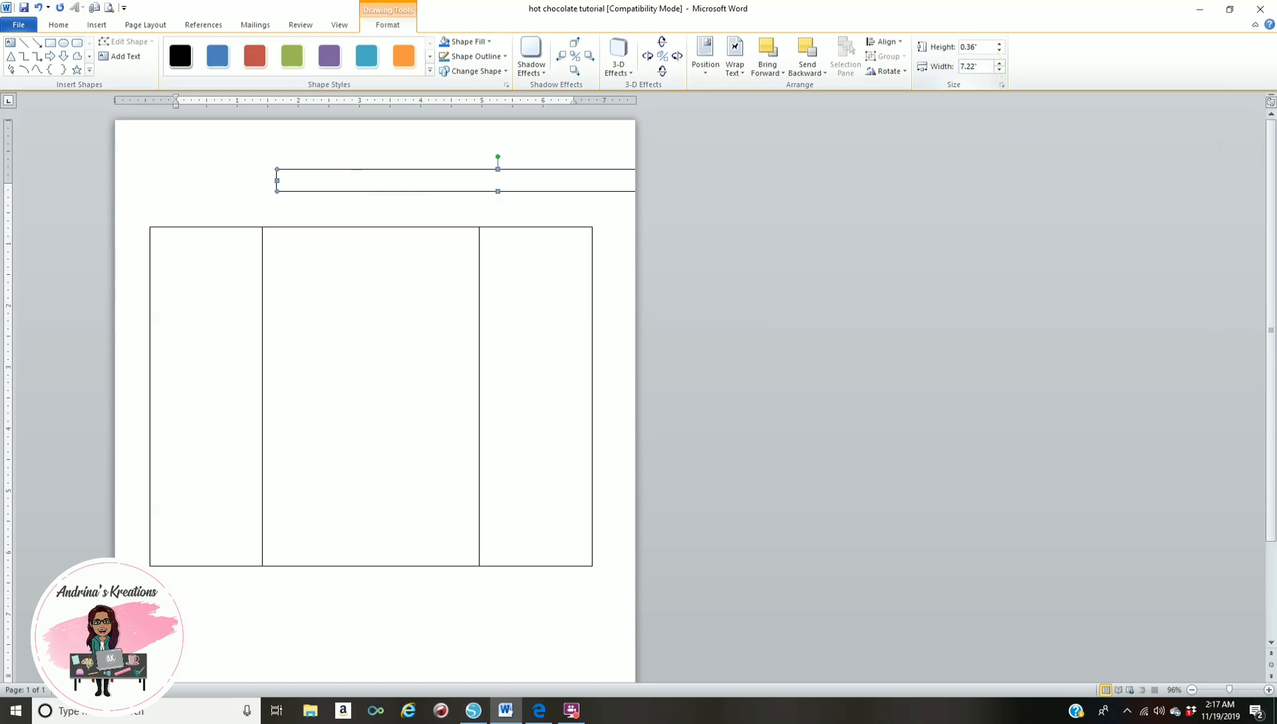
Try to position the thin strip across the top of the three panels, aligned with their outer edges.
click(433, 175)
click(433, 168)
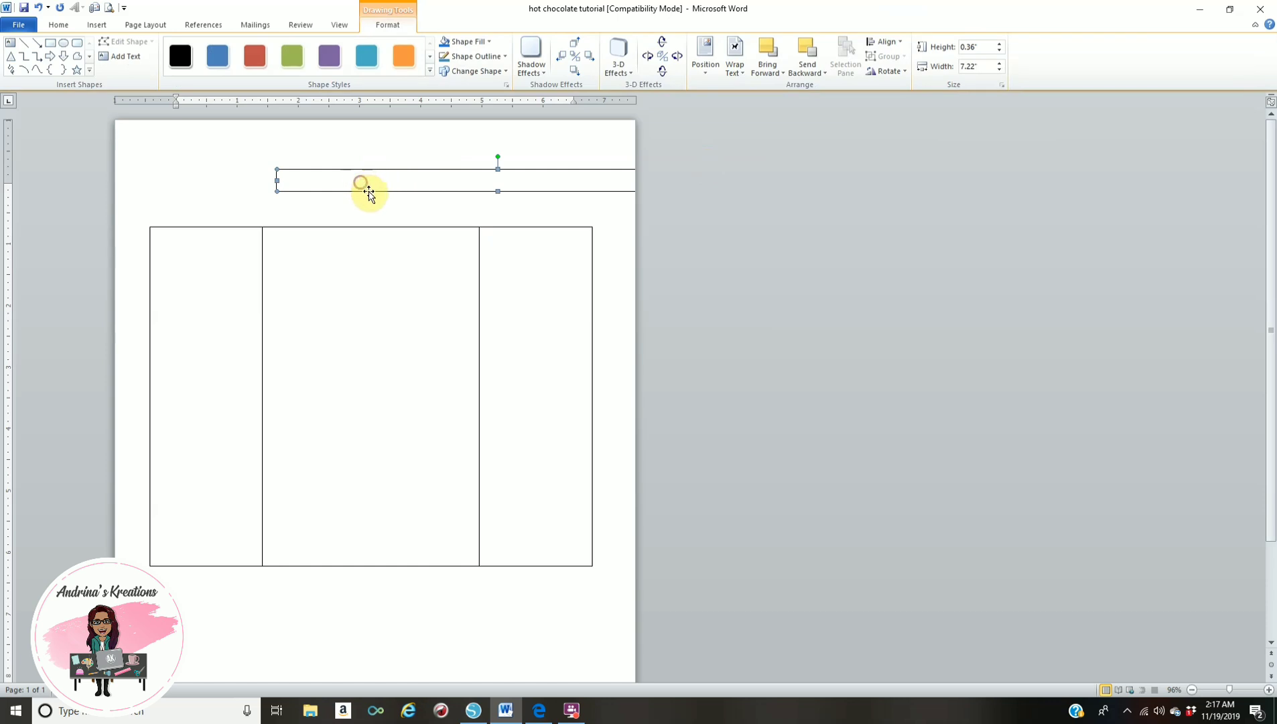
drag(382, 188, 259, 249)
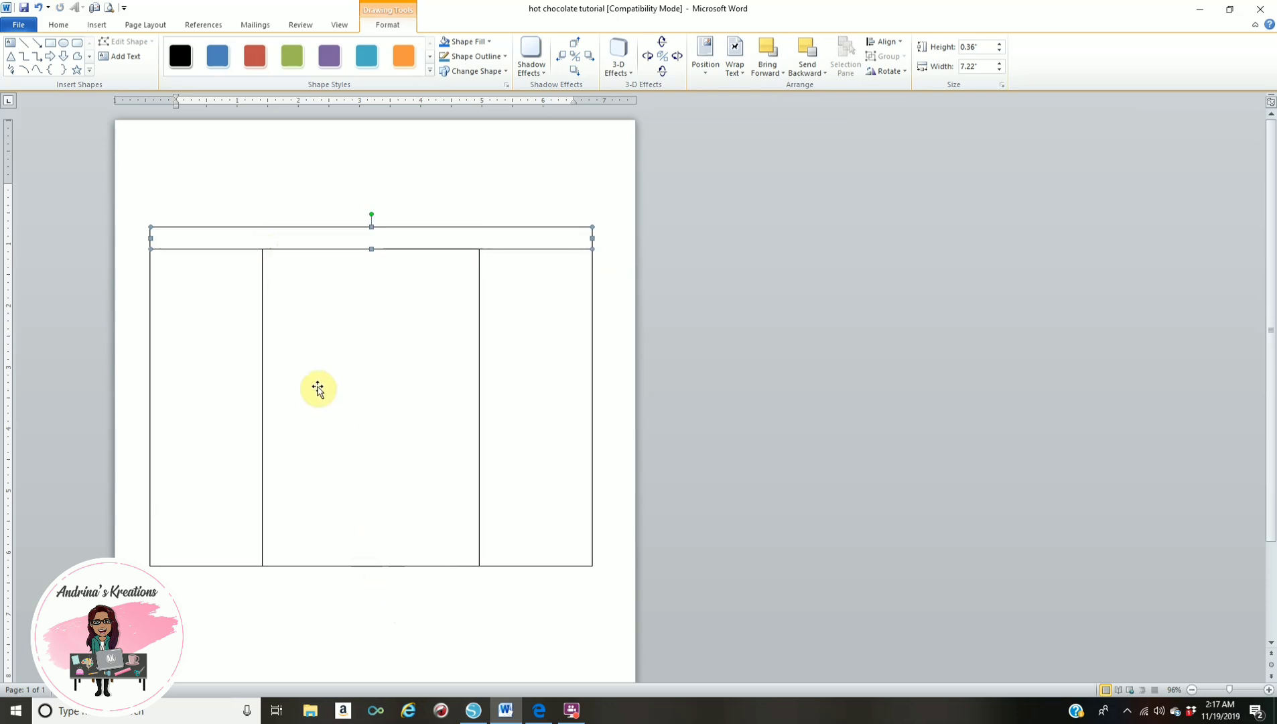
drag(327, 255, 328, 234)
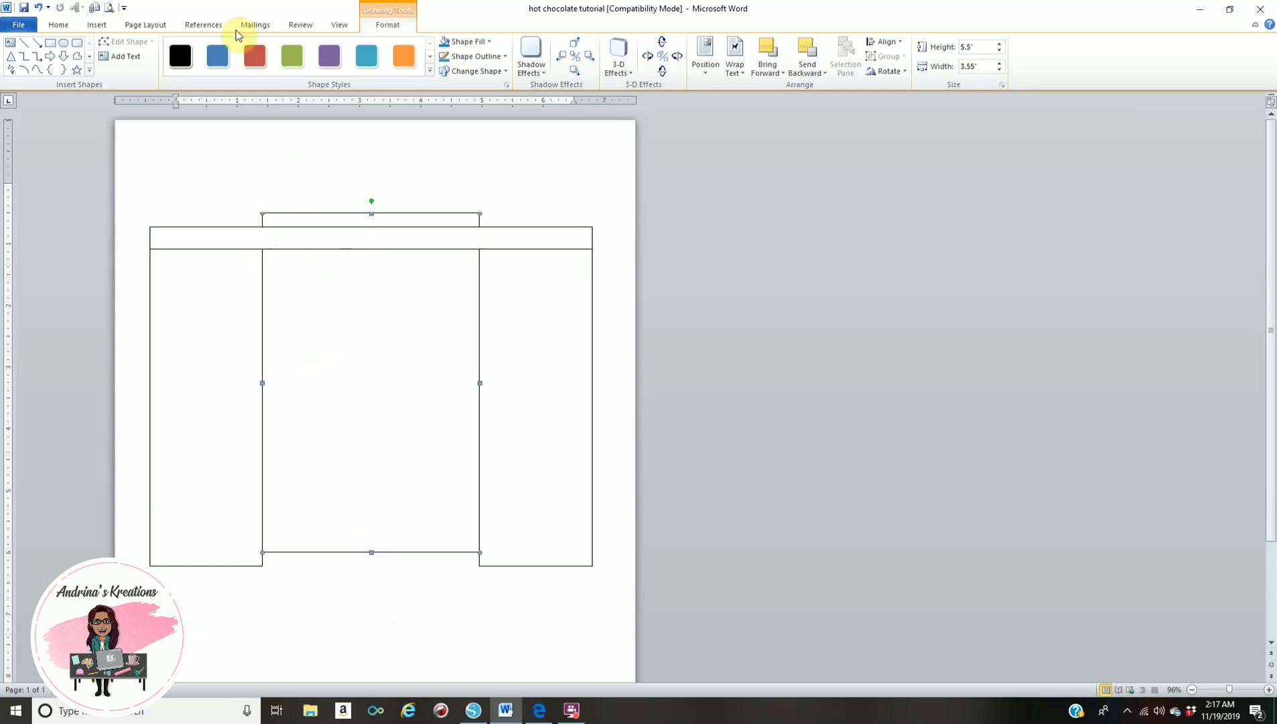
Undo the last moves of the middle panel and the thin strip.
click(48, 8)
click(289, 176)
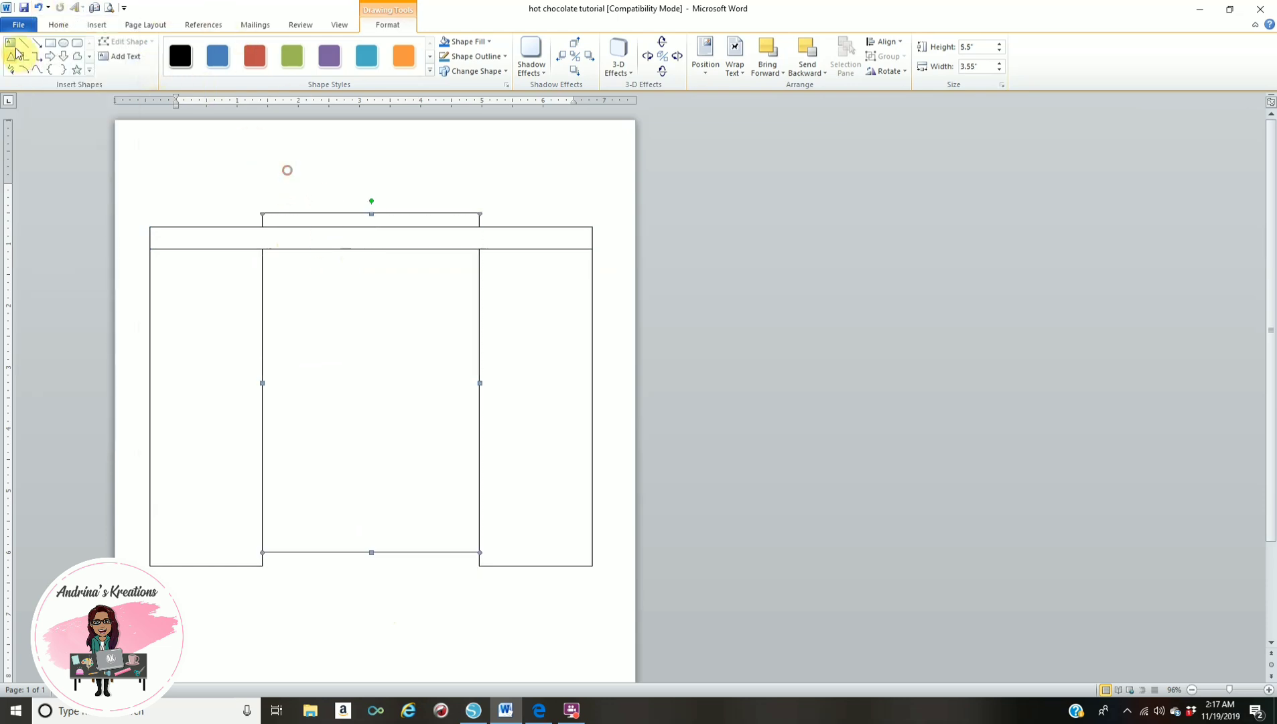
click(39, 8)
click(39, 9)
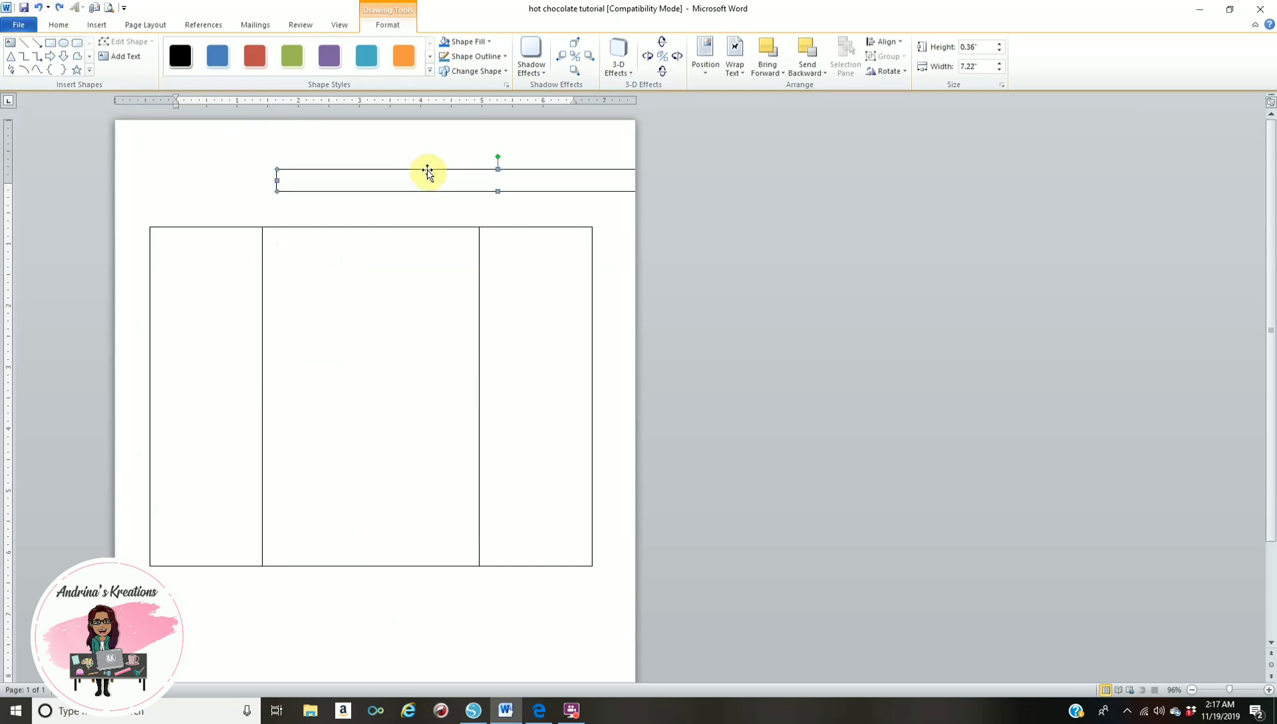
Move the thin strip above the three panels, lining up its ends with their outer left and right edges.
drag(427, 169, 300, 149)
click(603, 207)
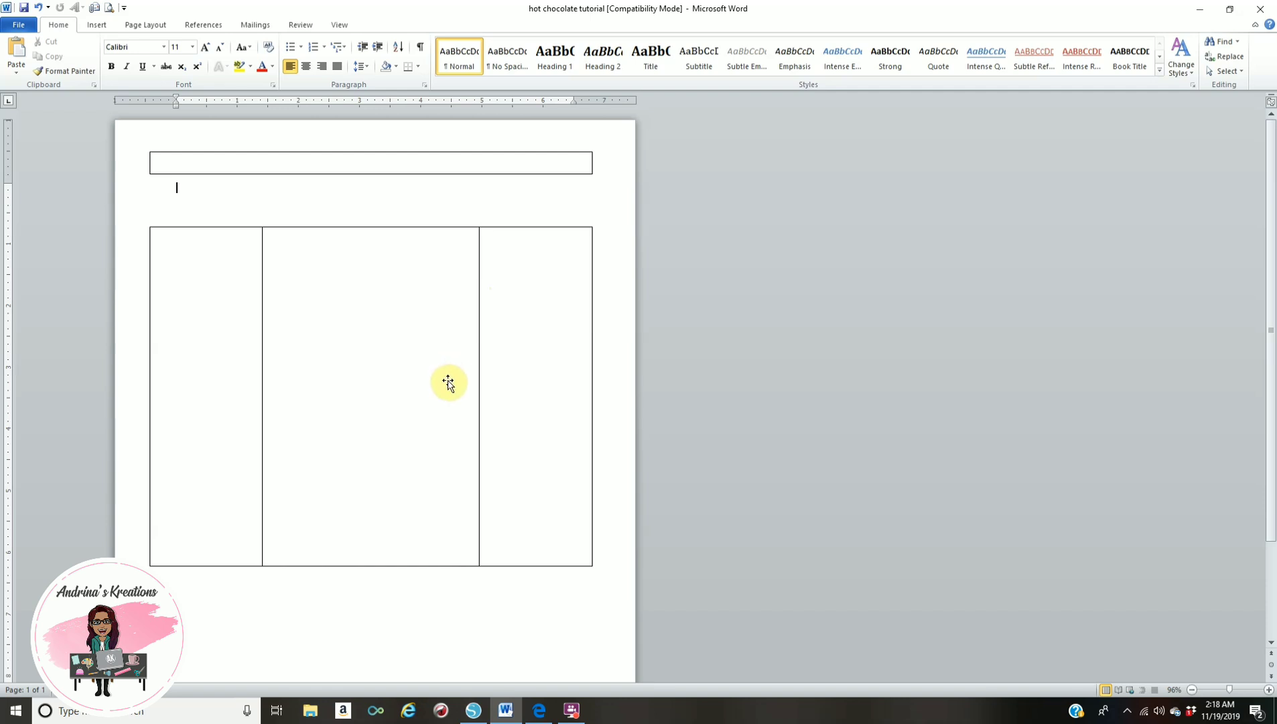
Switch to the browser, view the Frozen PNG image results and the enlarged group picture, and return to Word.
click(537, 715)
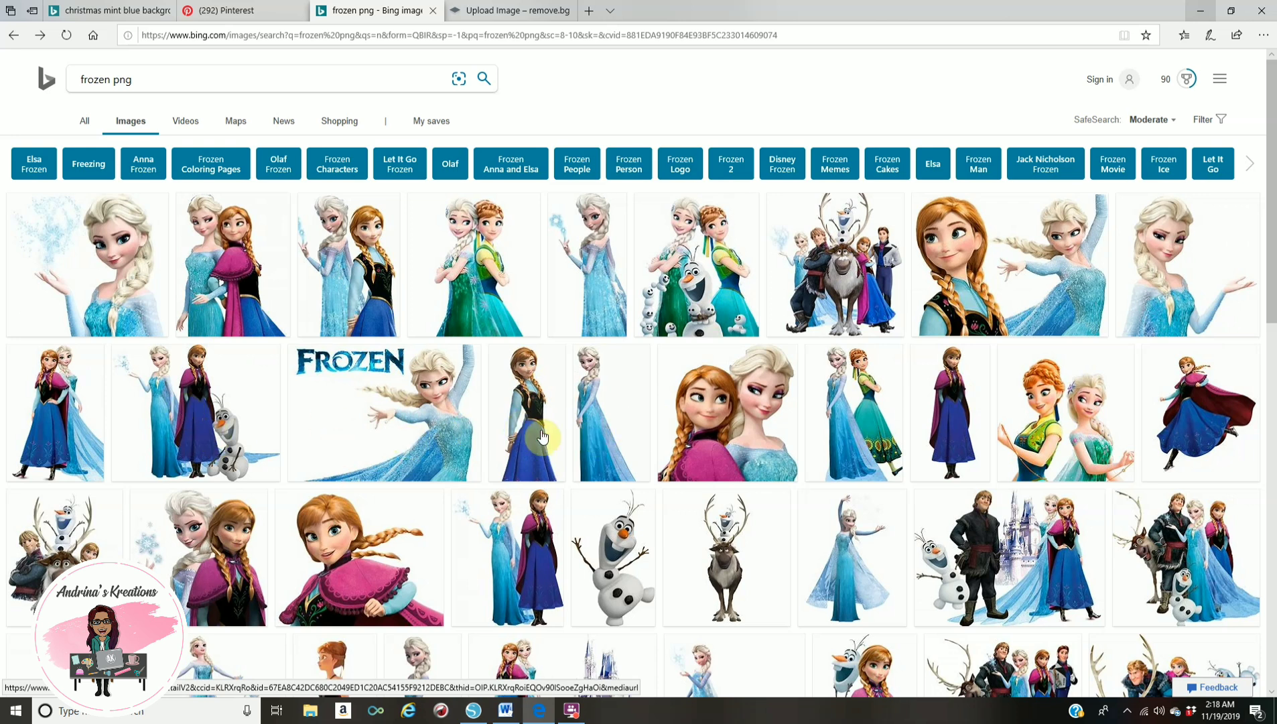
click(587, 354)
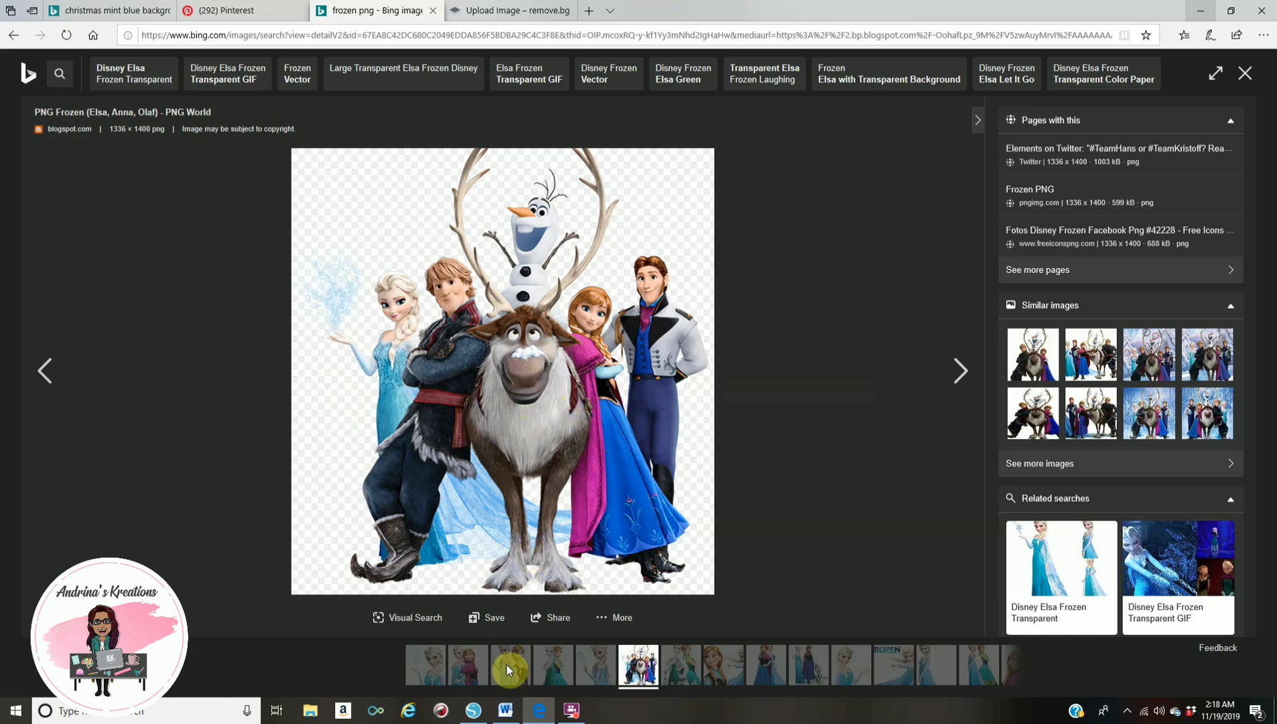
click(507, 710)
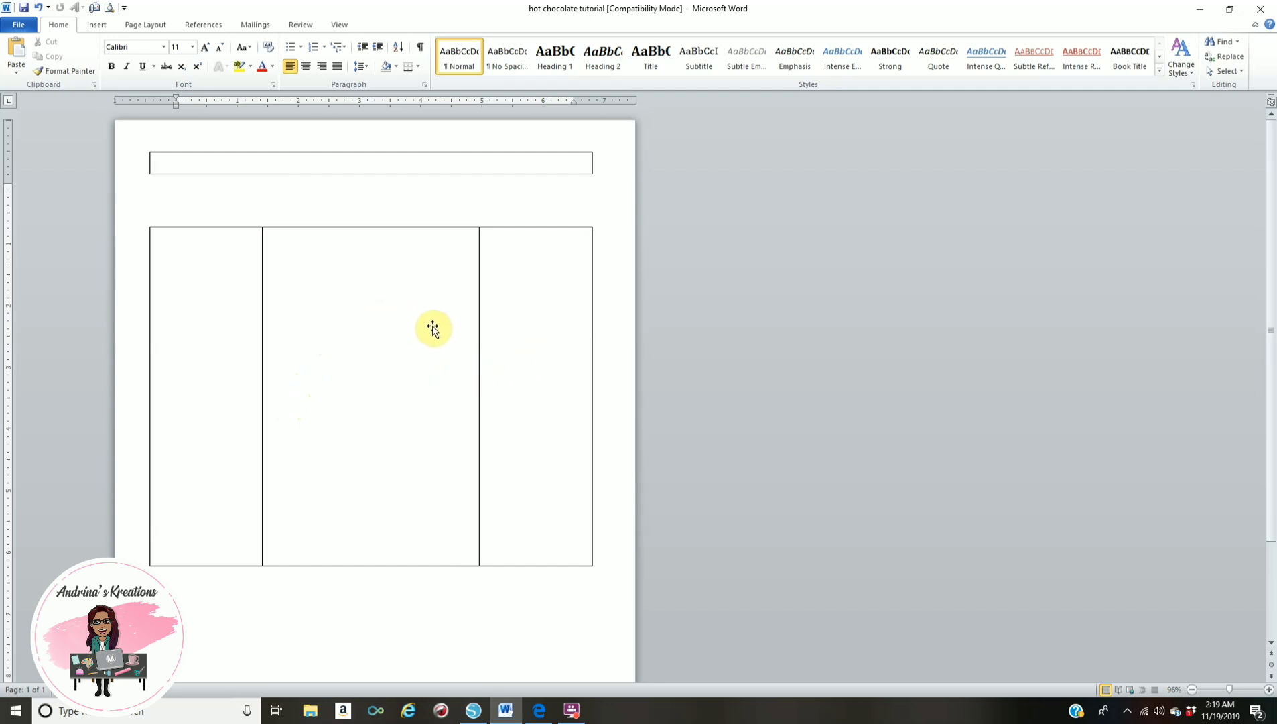
Try filling the middle panel with the Frozen group picture e549c55f1f6611a254790e819396232e from the frozen folder in Pictures.
click(262, 388)
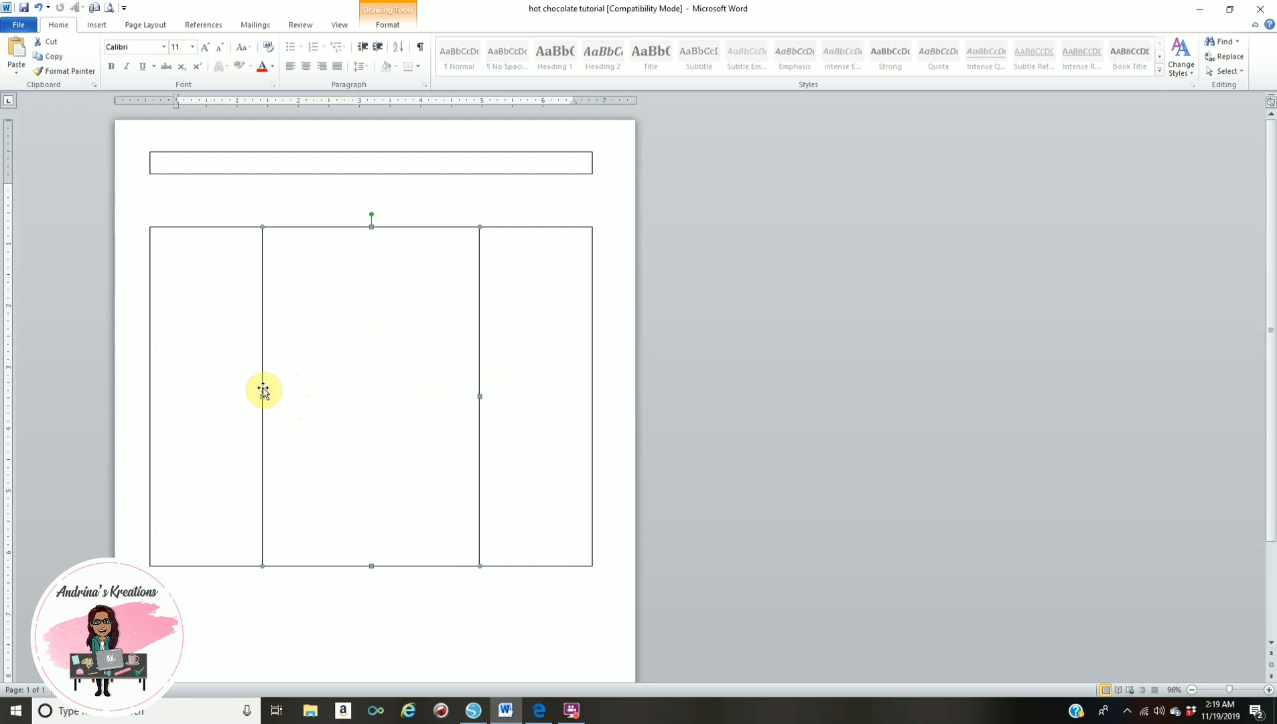
click(394, 25)
click(484, 41)
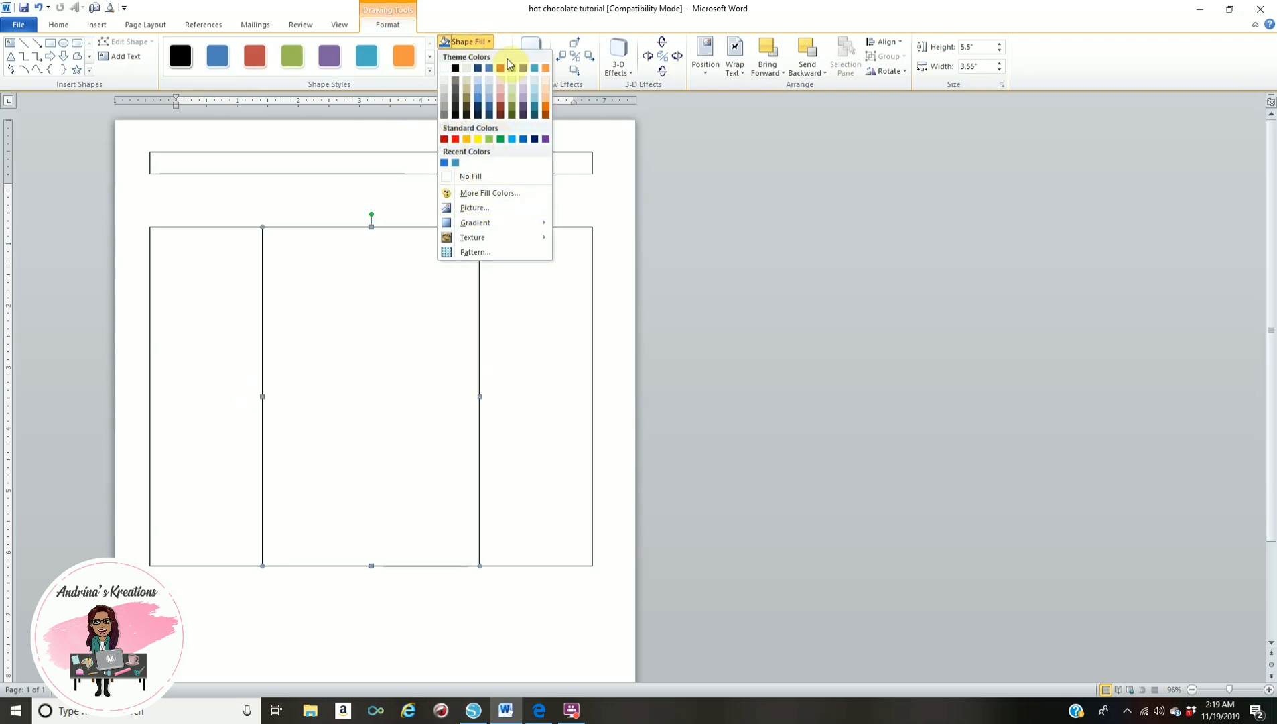
click(455, 209)
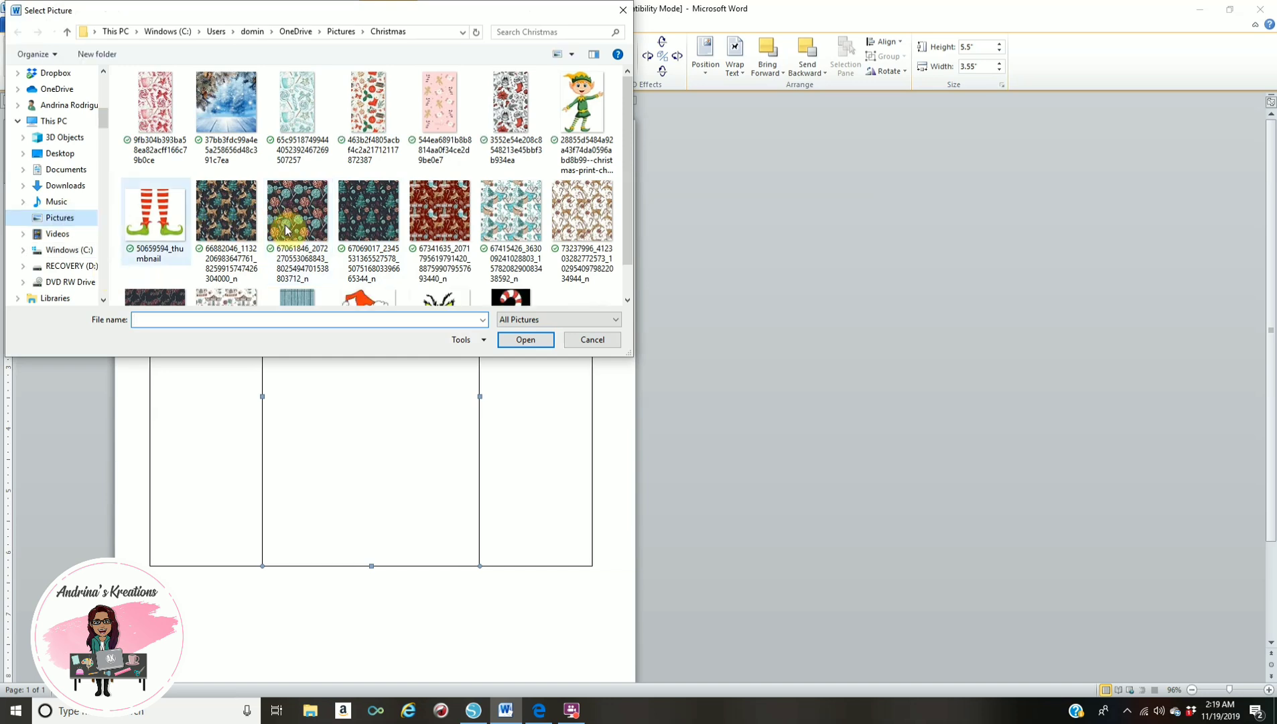
scroll(248, 243, down, 8)
scroll(248, 243, down, 5)
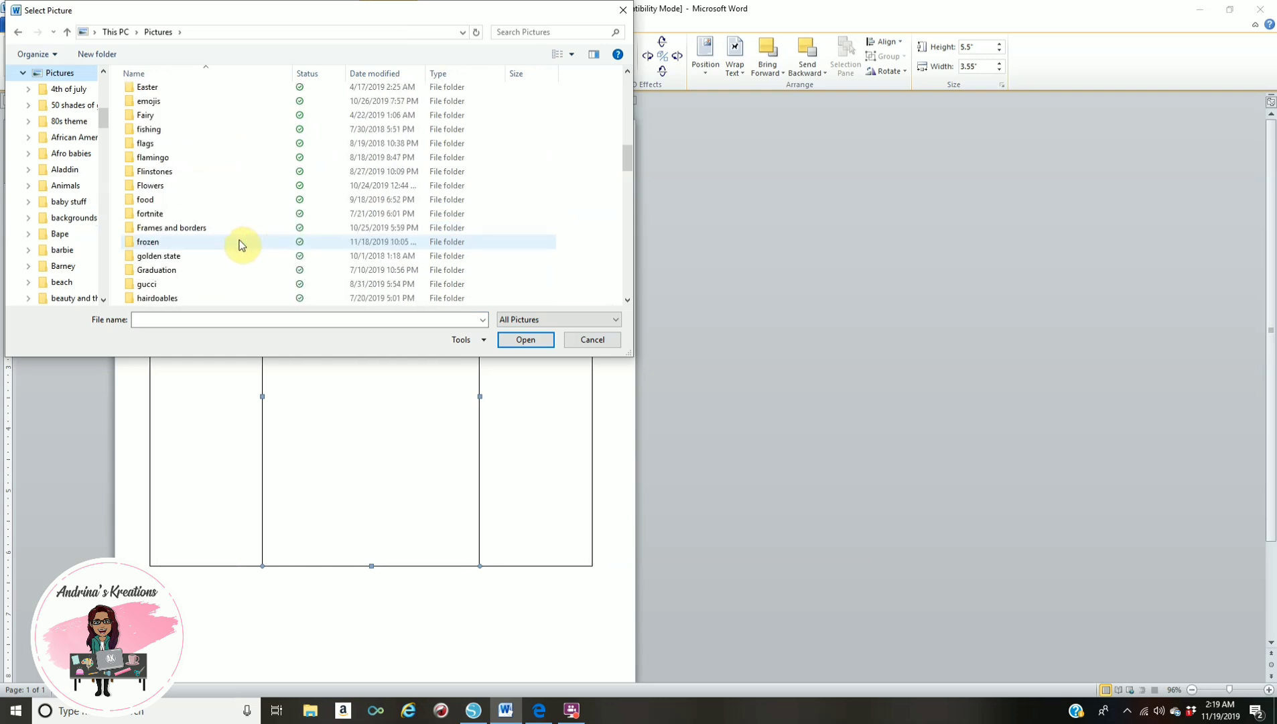
scroll(177, 239, down, 1)
click(171, 201)
double_click(172, 203)
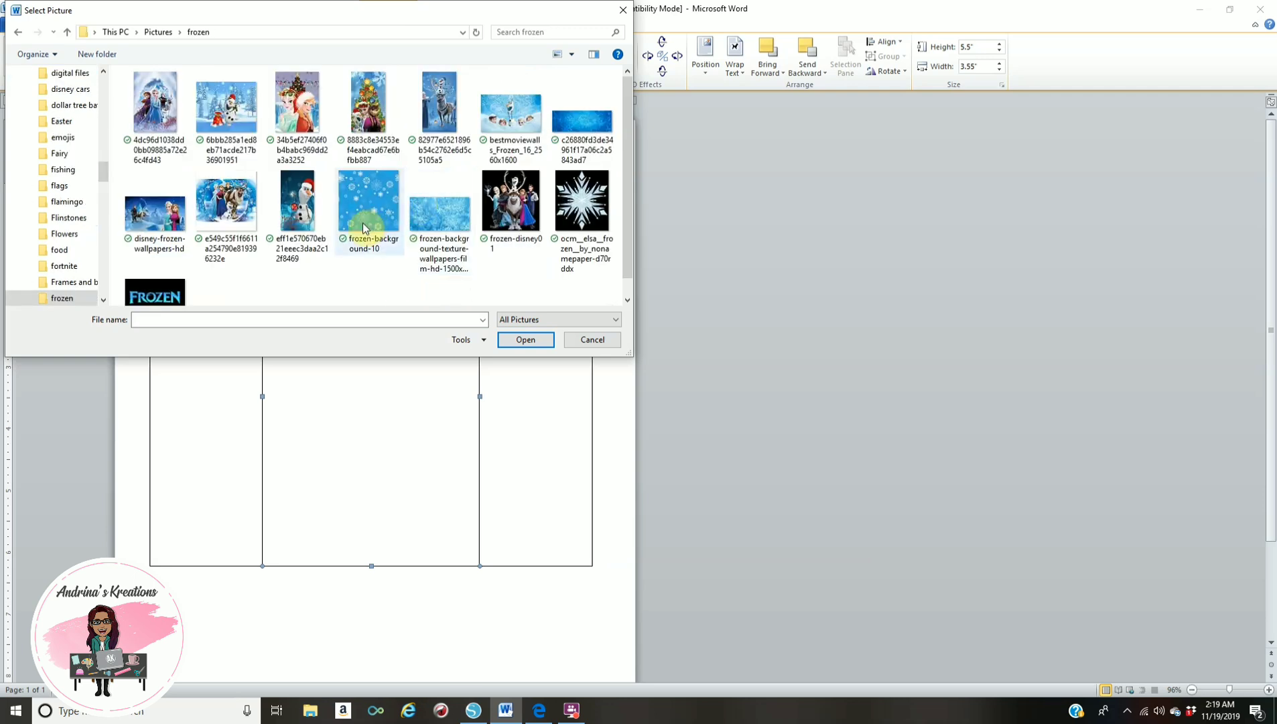
click(241, 201)
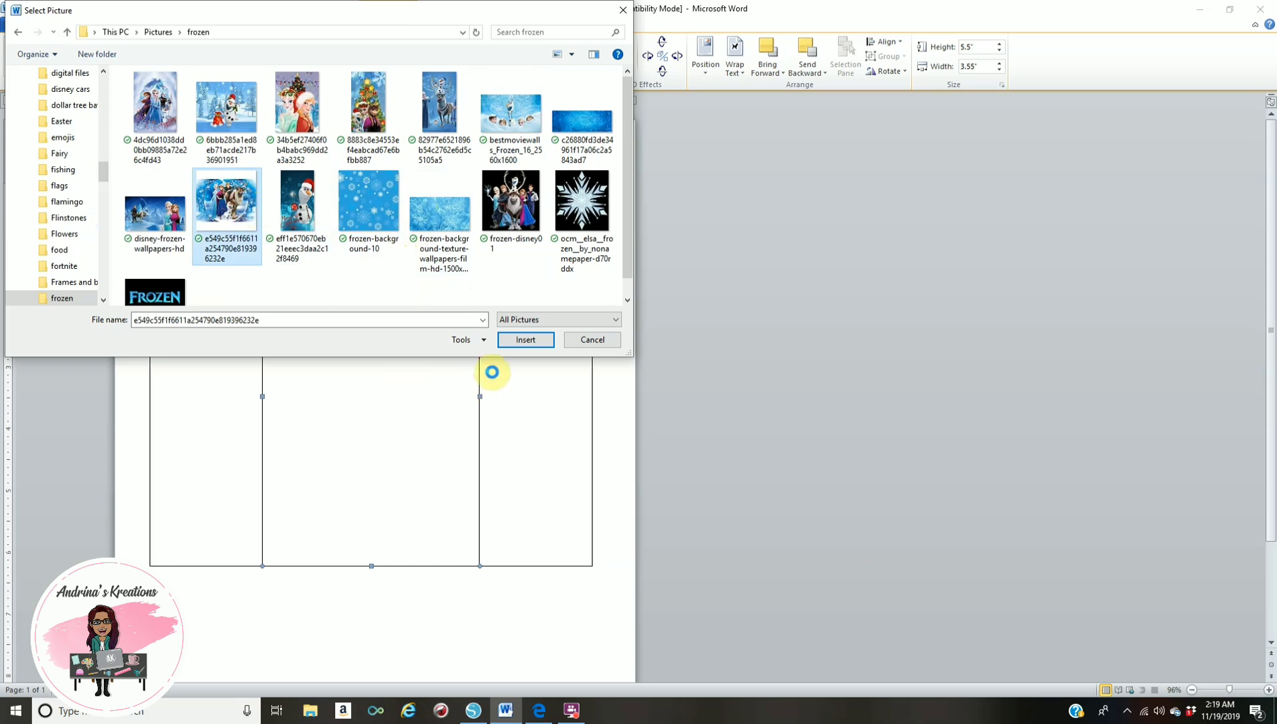
click(529, 339)
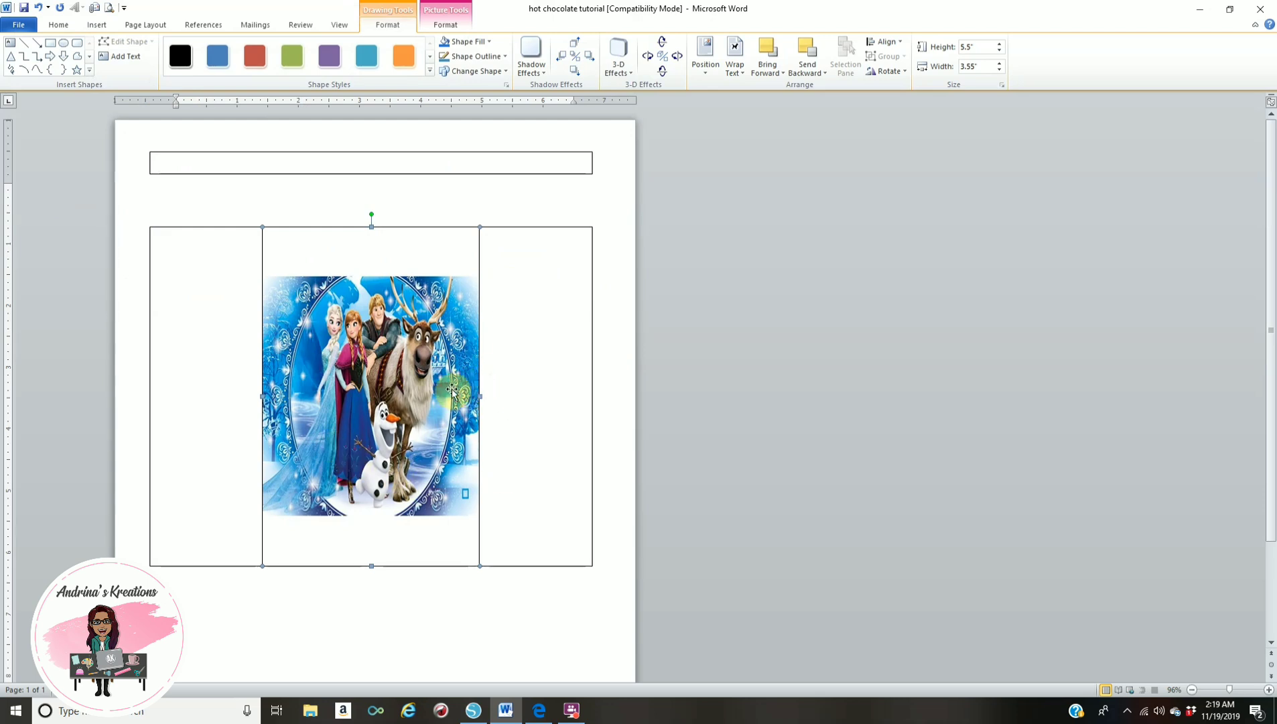
Undo the picture fill of the middle panel and deselect the panel.
click(41, 8)
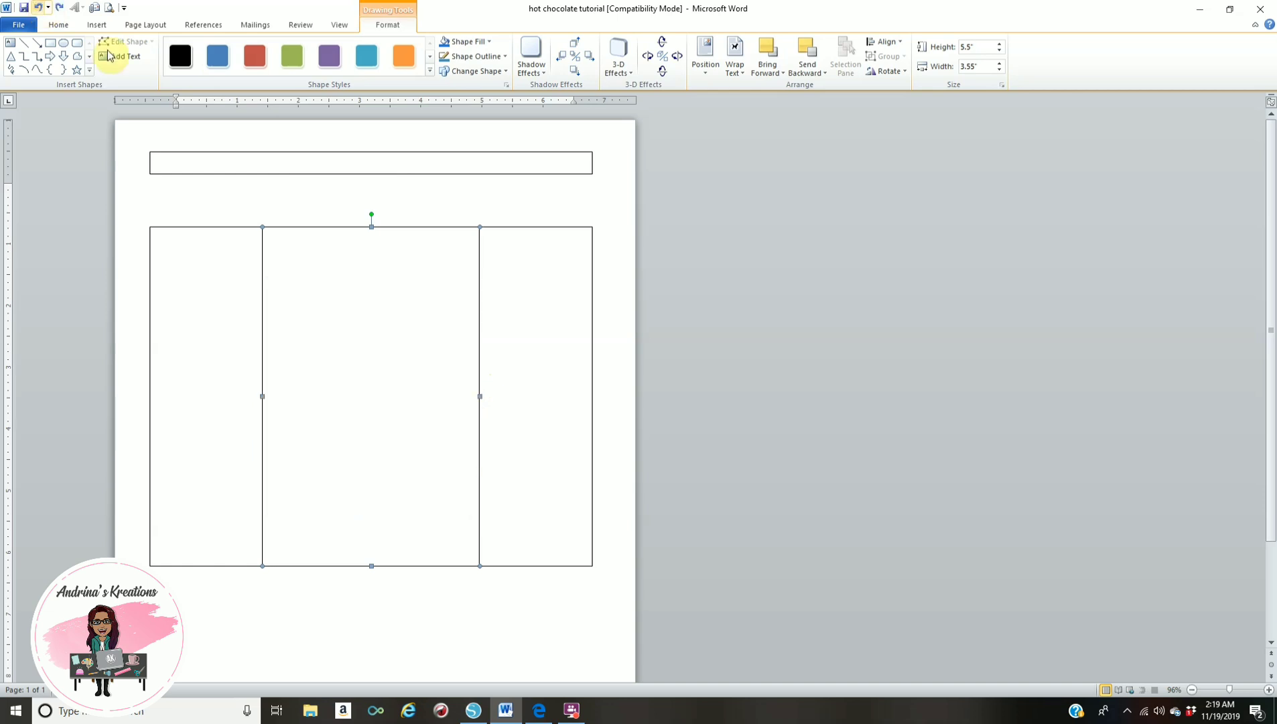
click(599, 195)
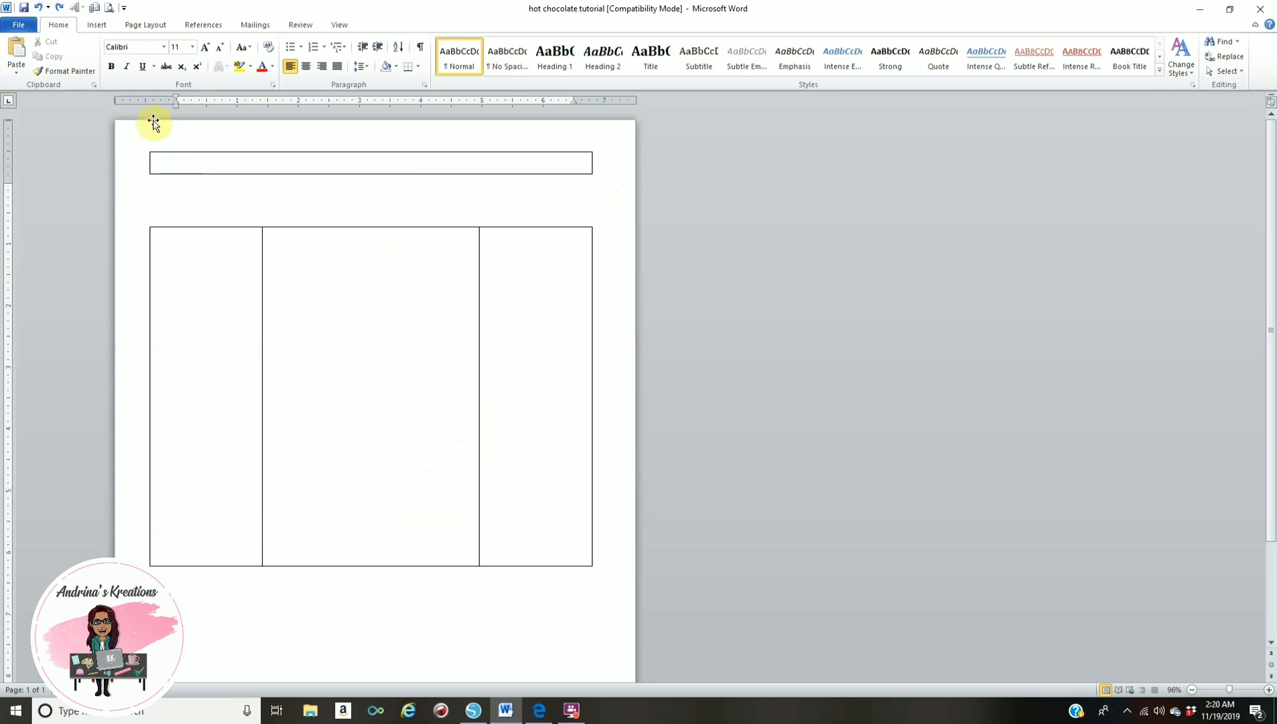
Insert the picture e549c55f1f6611a254790e819396232e from the frozen folder and set its text wrapping to In Front of Text.
click(98, 25)
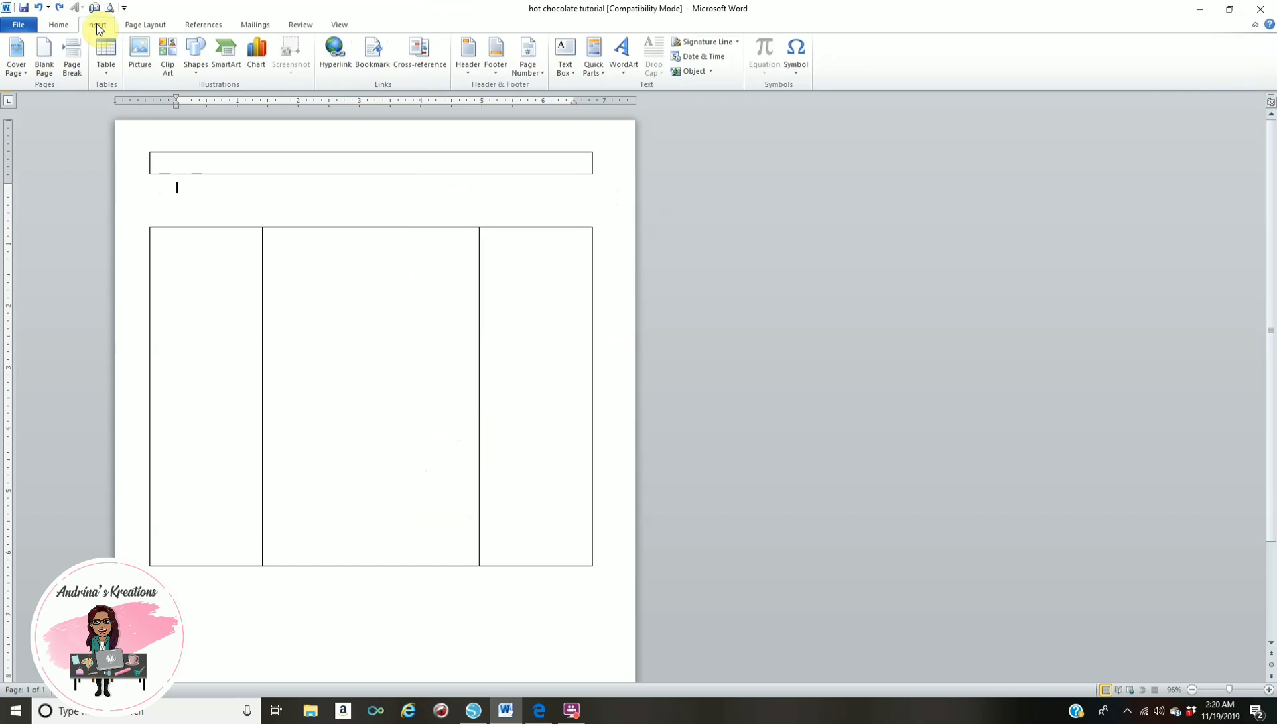
click(142, 61)
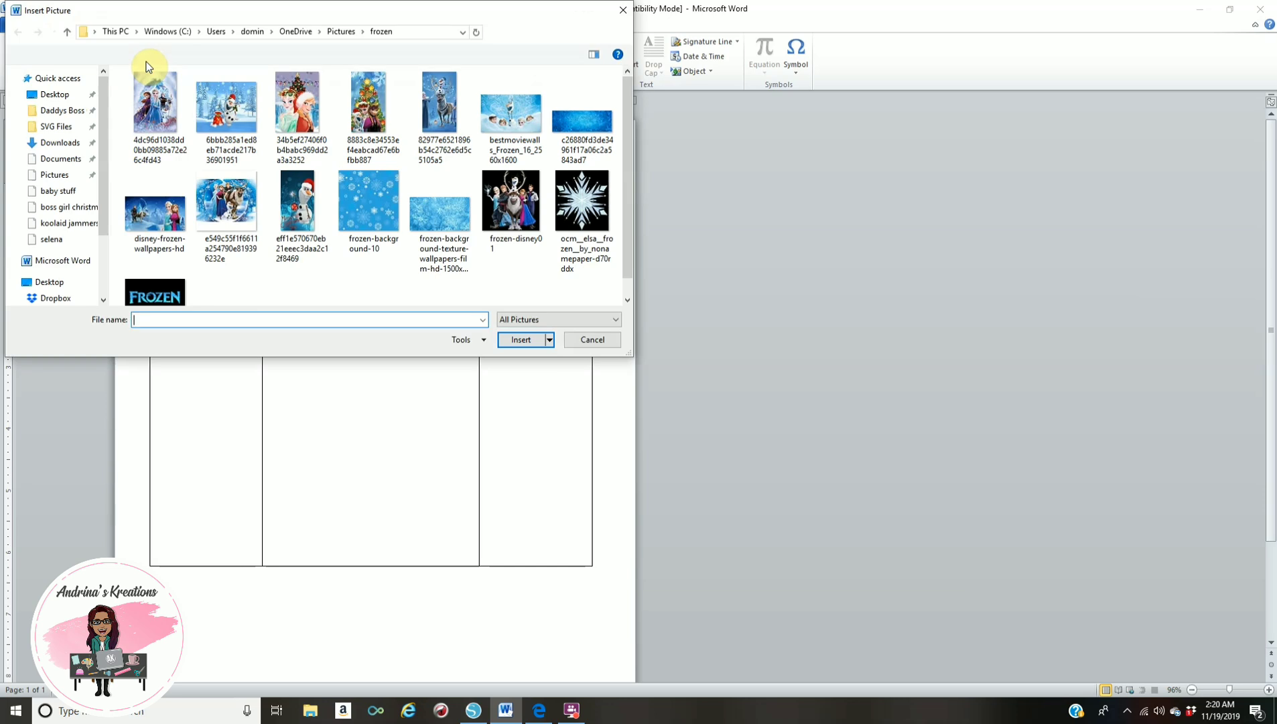
click(225, 201)
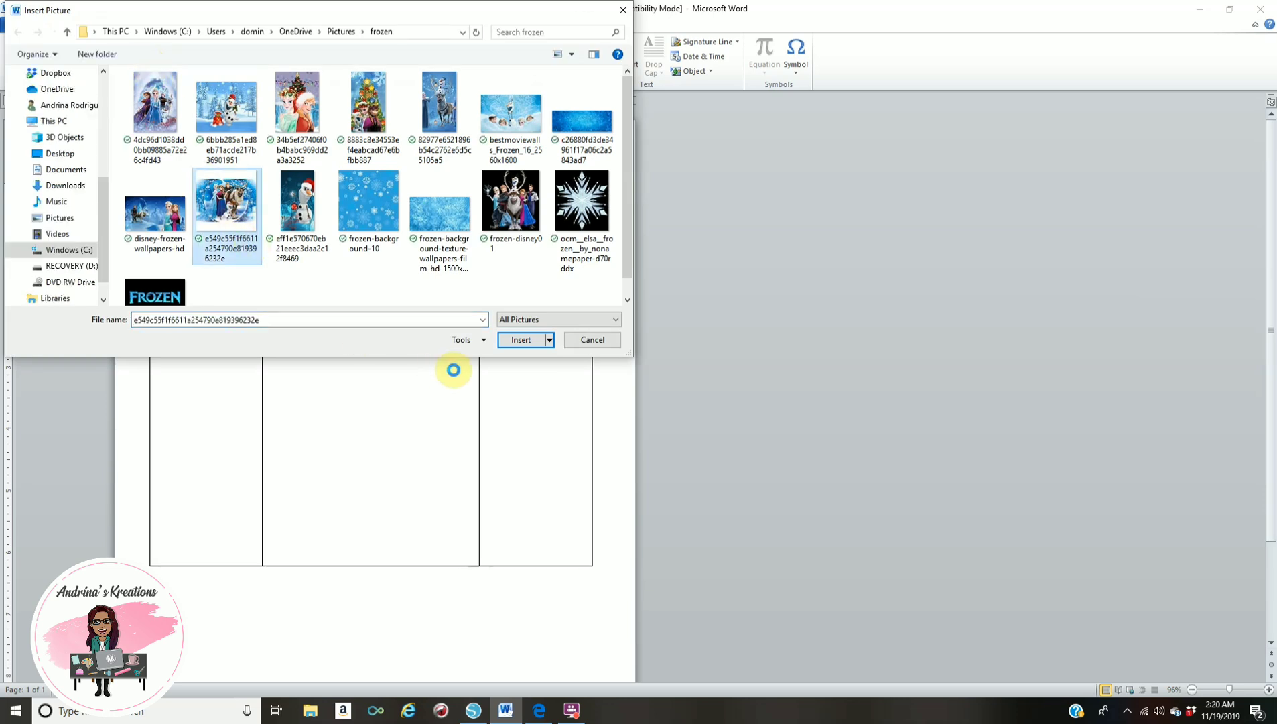
click(523, 340)
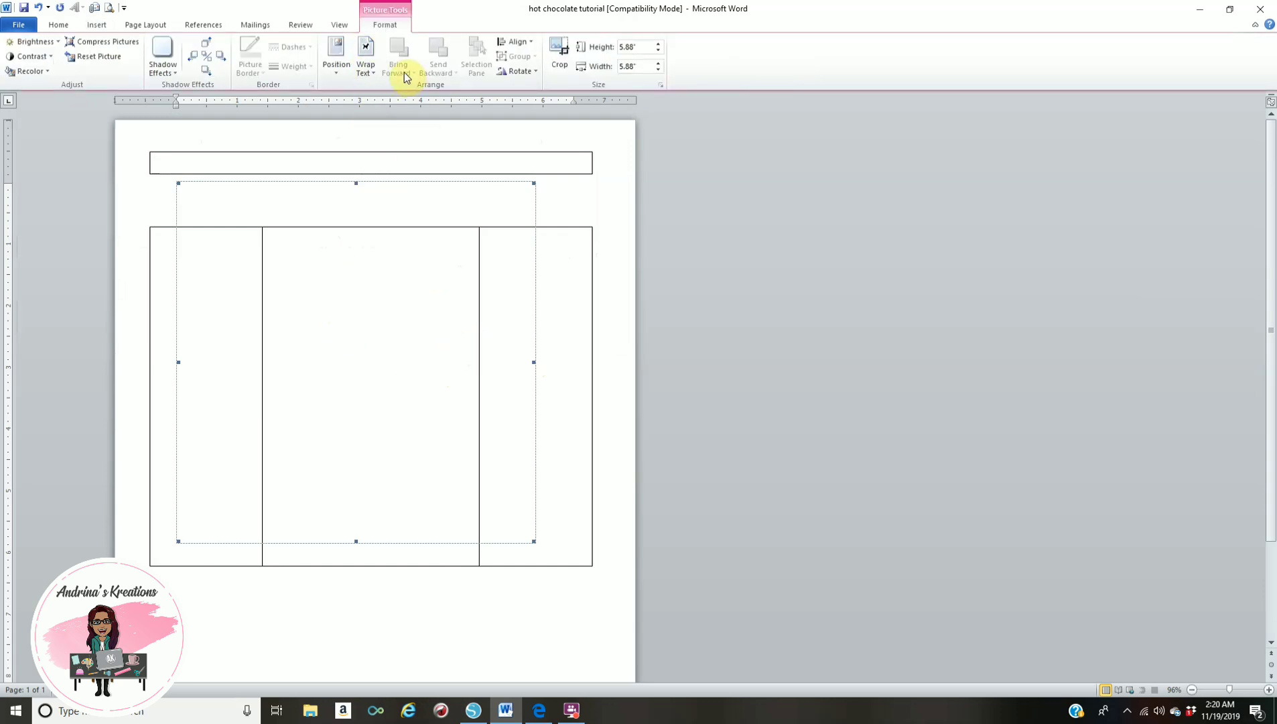
click(364, 59)
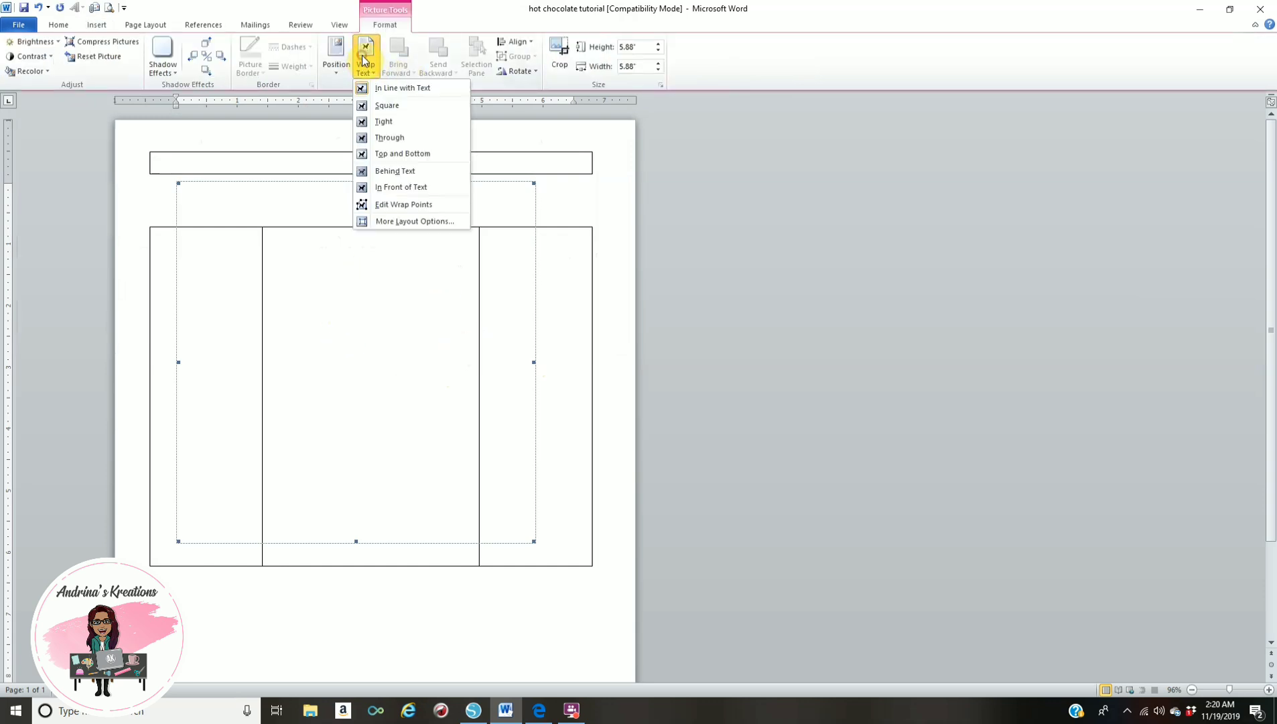
click(421, 189)
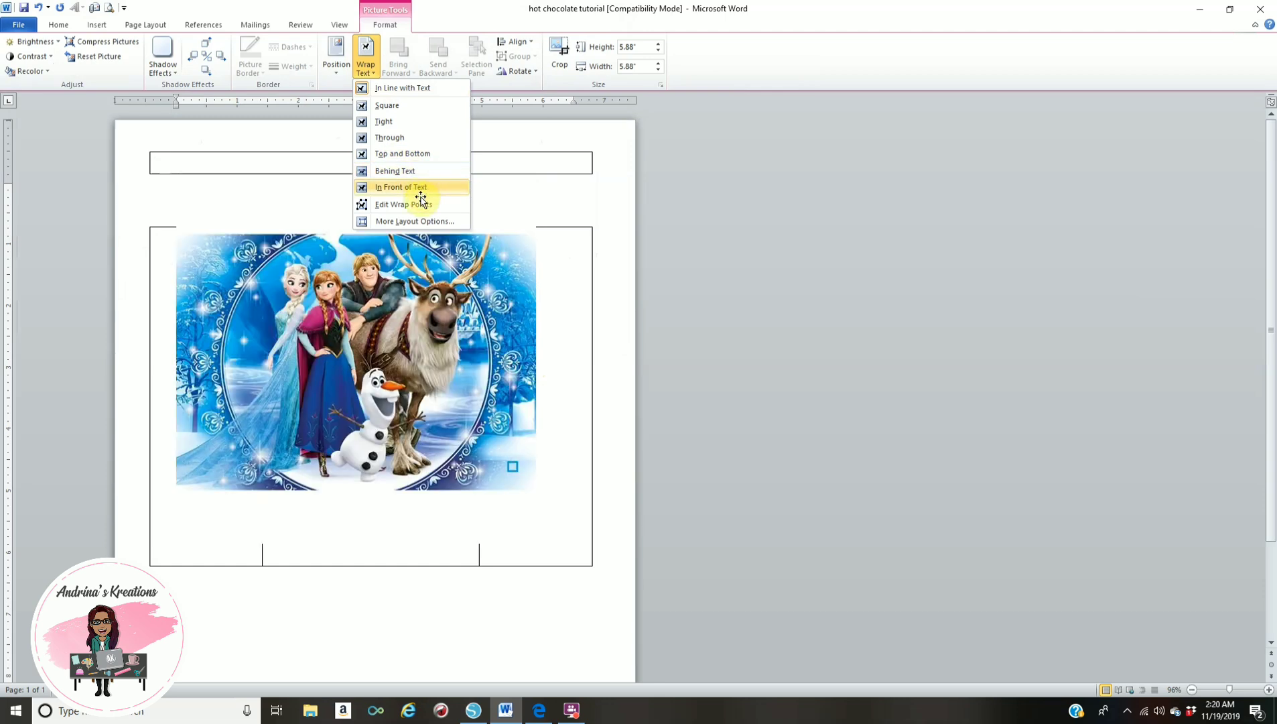
click(420, 193)
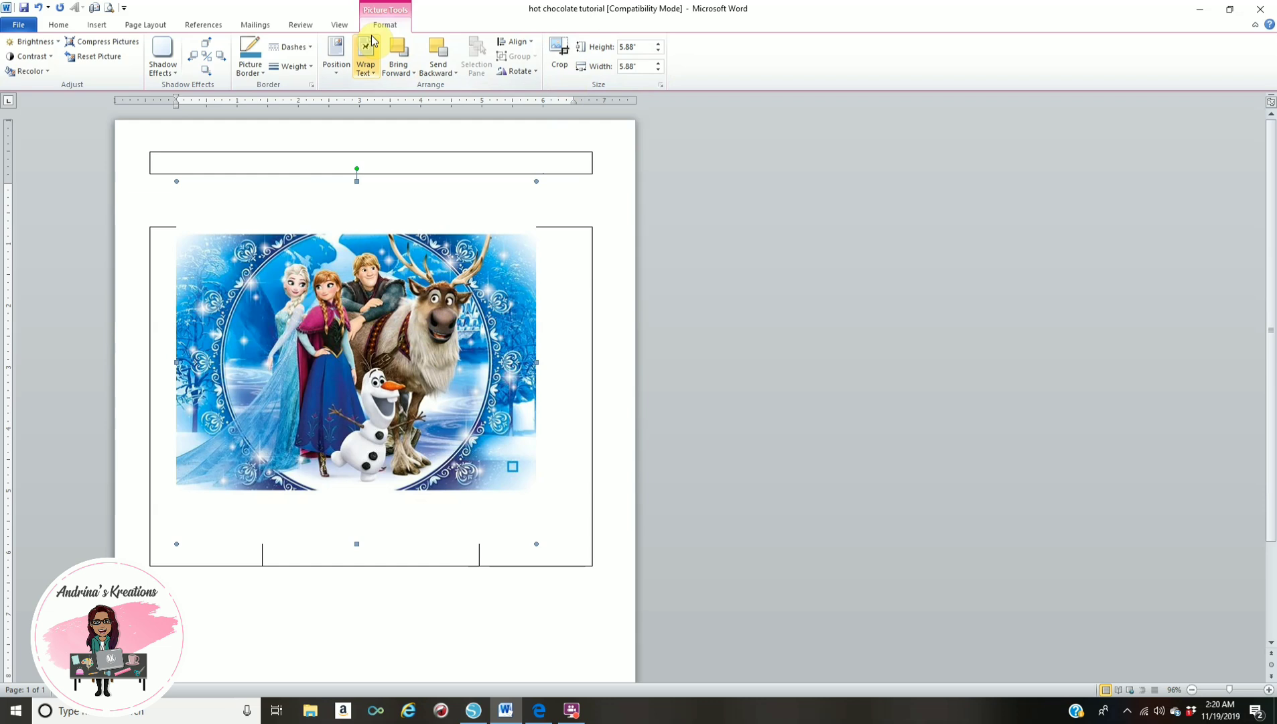
Crop the white margins above and below the Frozen picture and thin strips off both sides, to about 4" high by 5.49" wide.
click(562, 66)
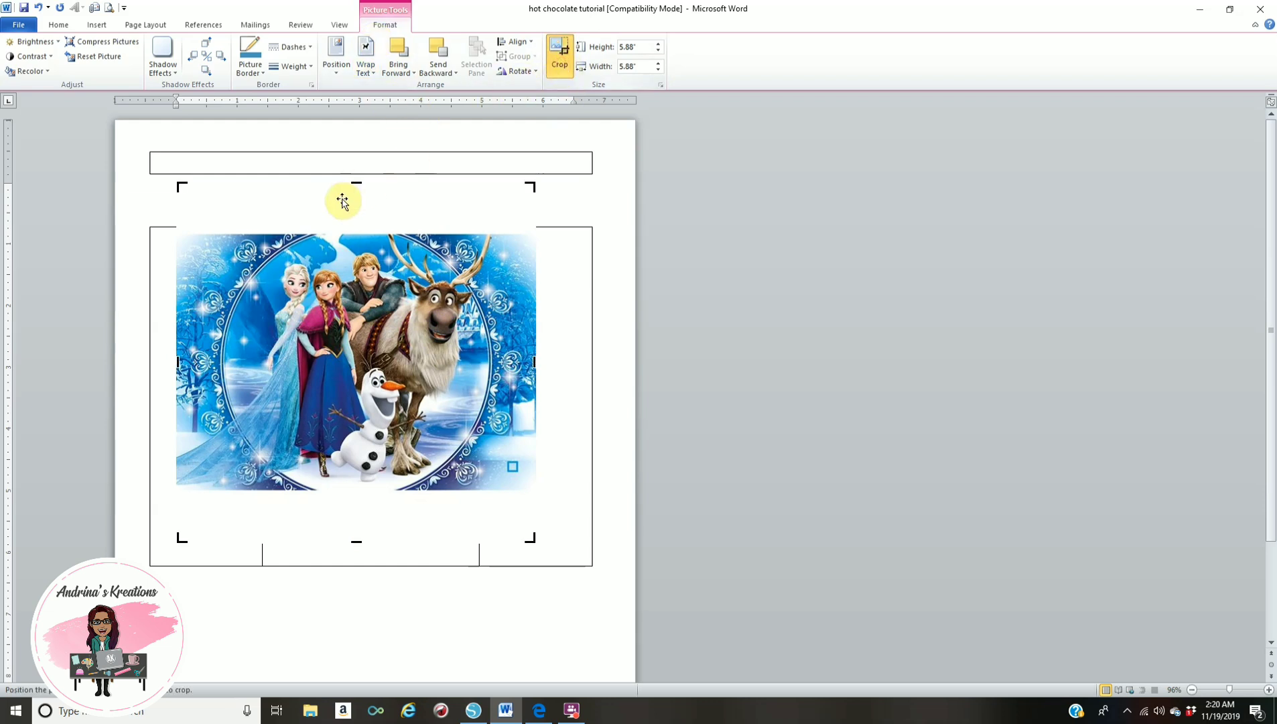
drag(355, 185, 355, 233)
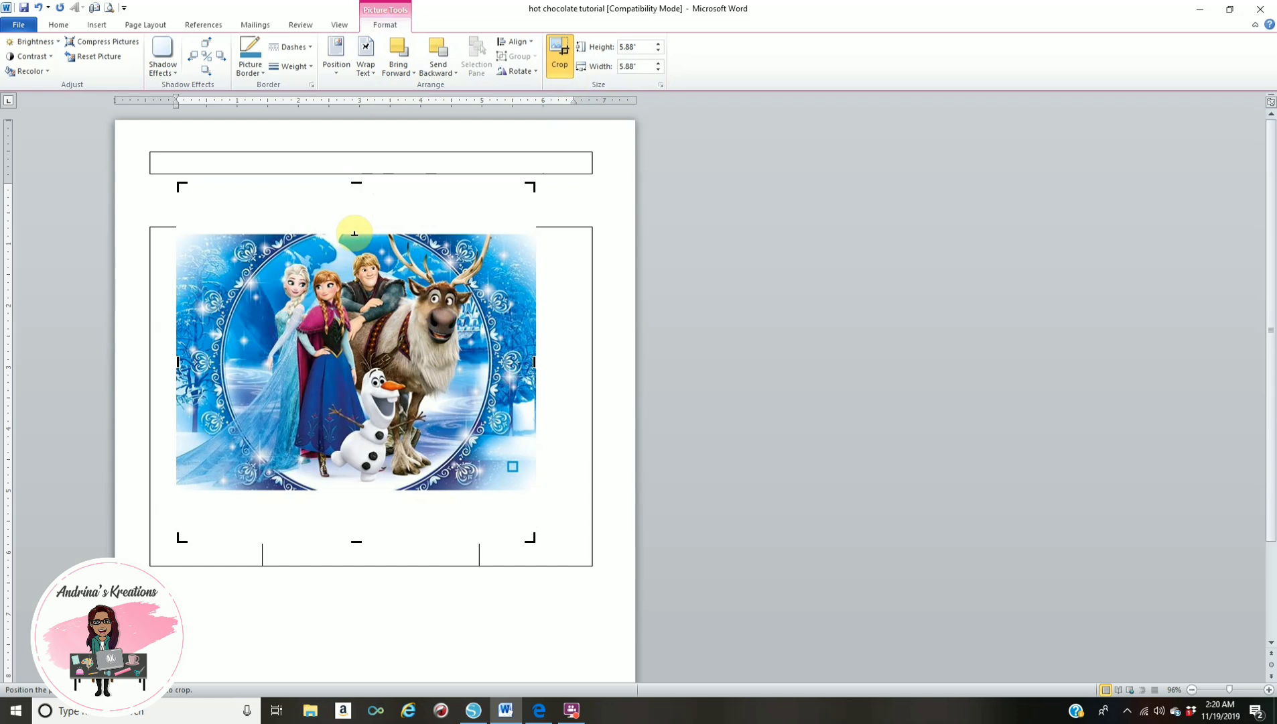
drag(355, 237, 354, 238)
drag(356, 540, 372, 481)
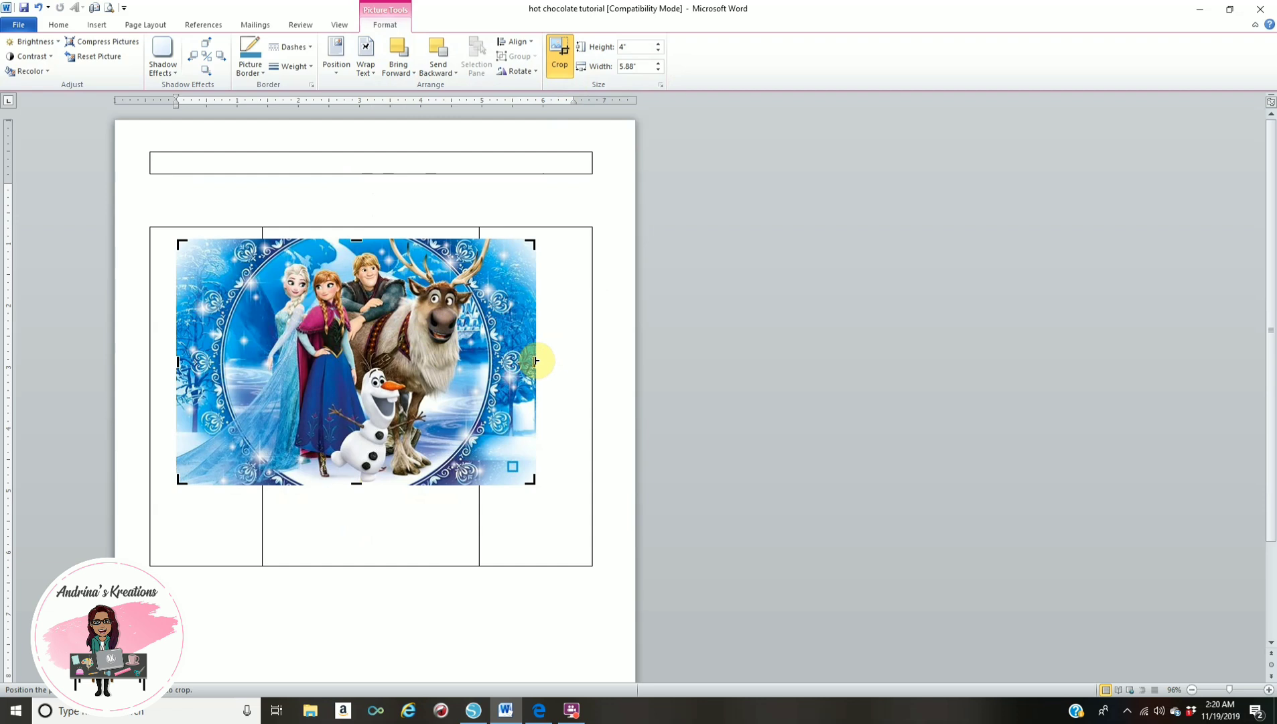
drag(530, 361, 526, 362)
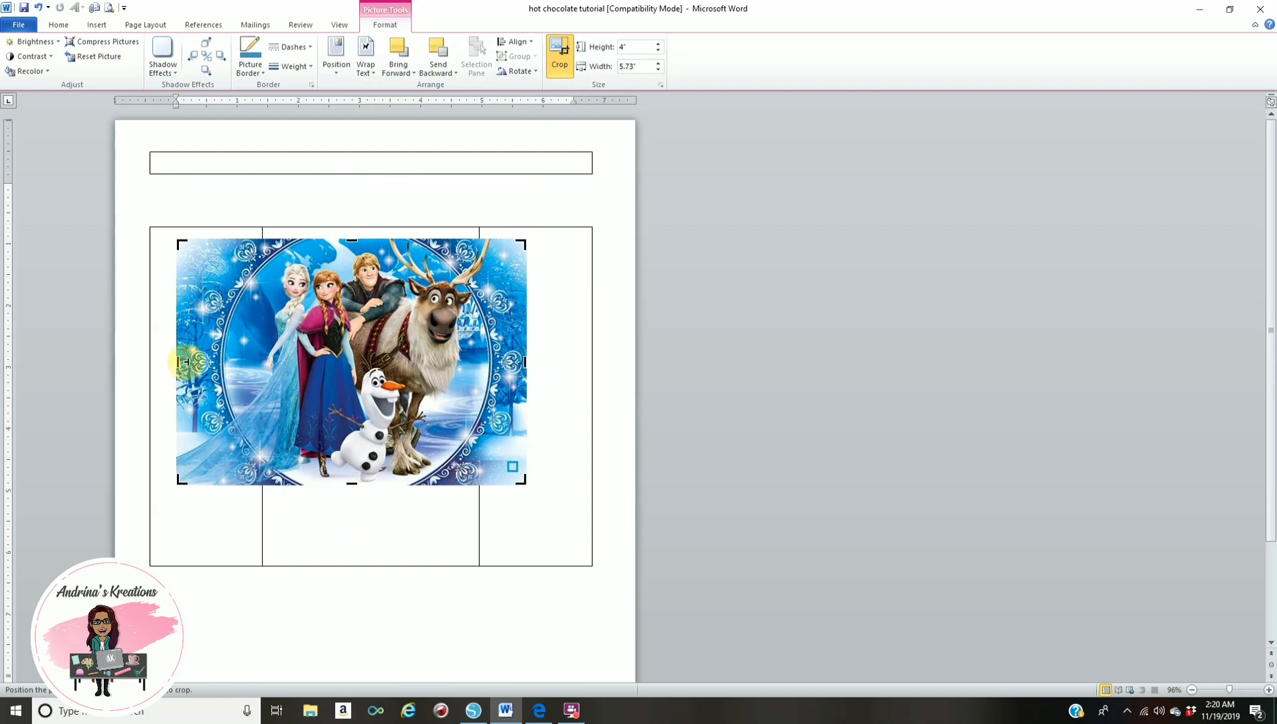
drag(194, 361, 209, 362)
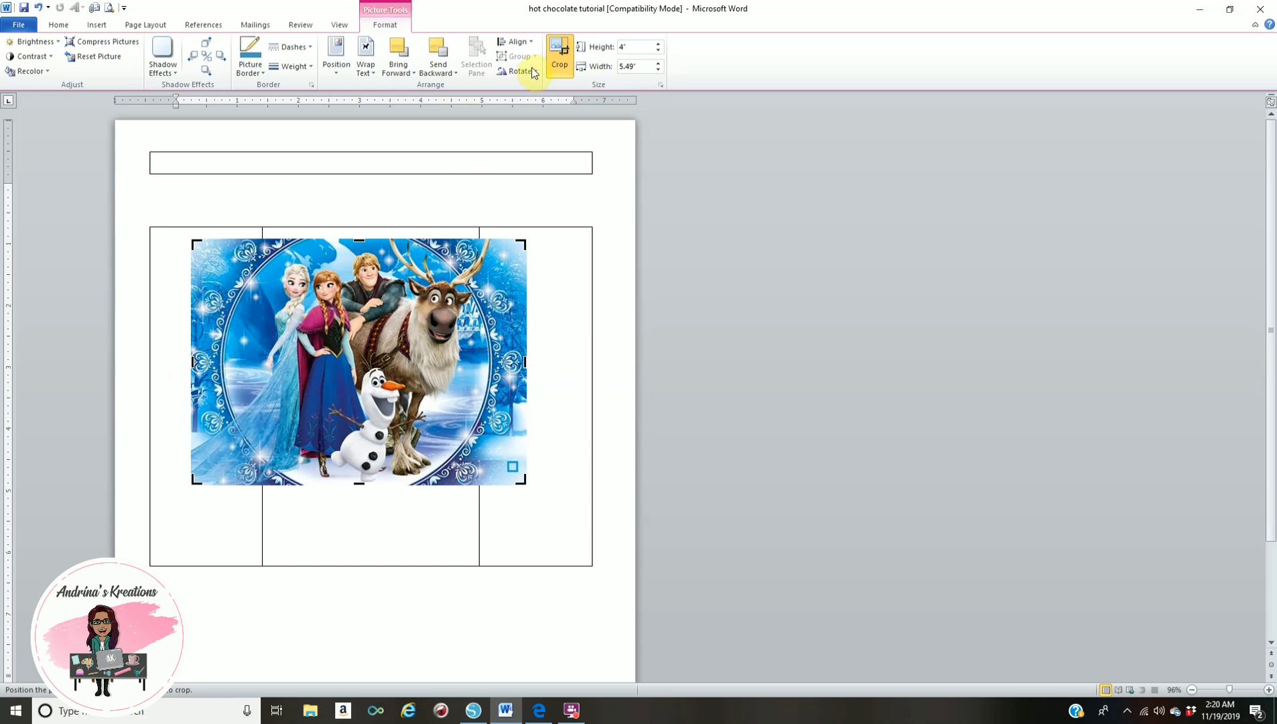
Move the picture to the middle panel's lower-left corner, narrow it to the panel's 3.55" width and stretch it to about 4.19" high.
drag(308, 400, 377, 479)
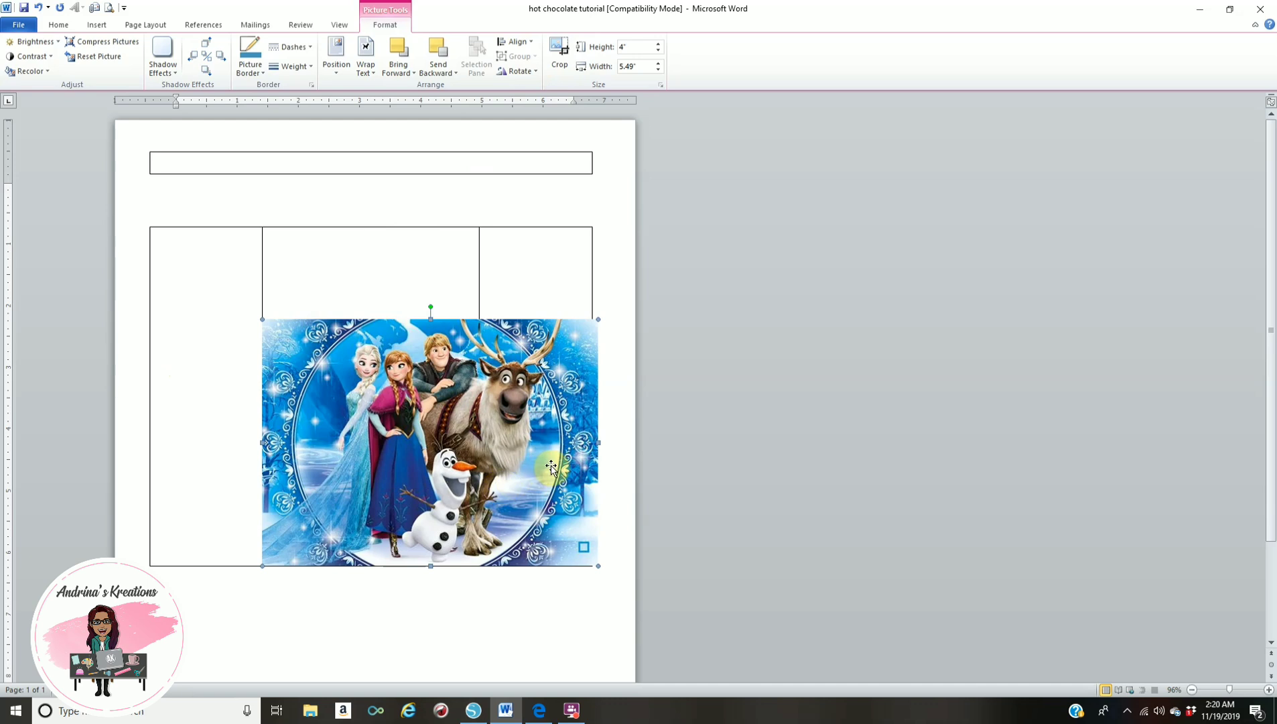
drag(599, 443, 480, 446)
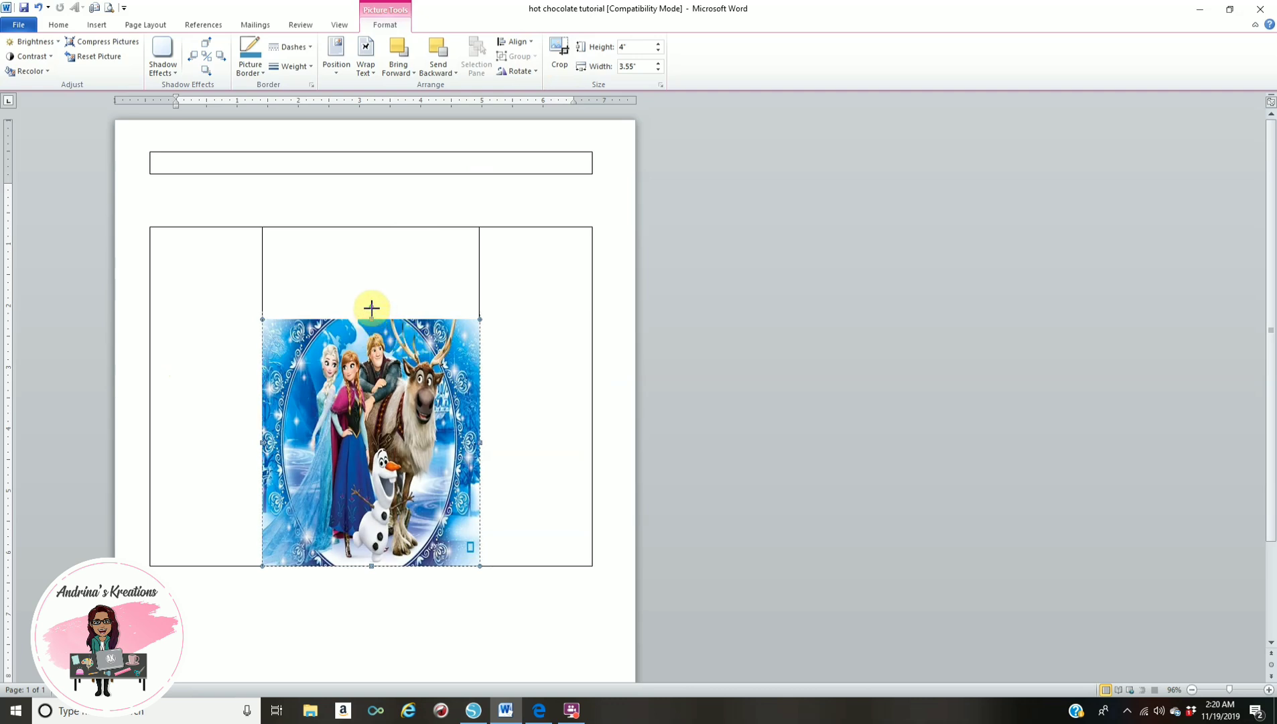
drag(372, 308, 372, 297)
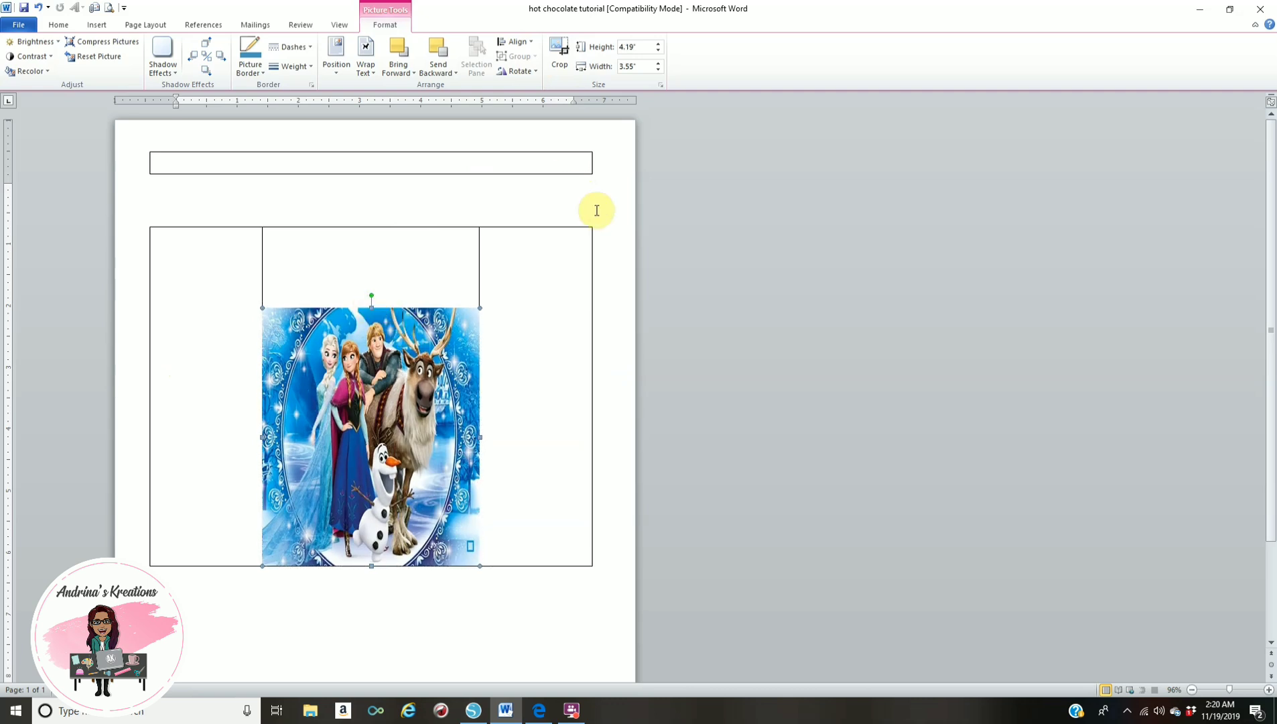
Try stretching the picture up to the middle panel's full 5.5" height, and bring its top edge back down to free the upper part.
click(596, 210)
click(359, 311)
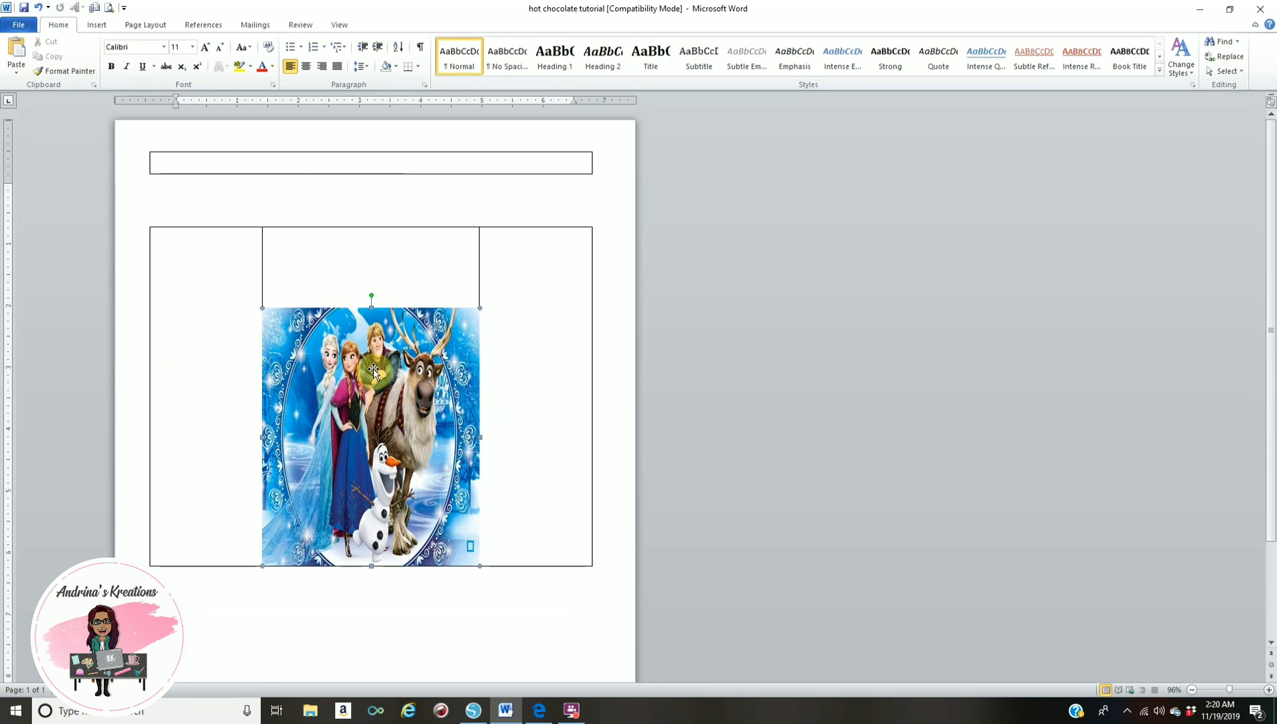
drag(371, 307, 376, 228)
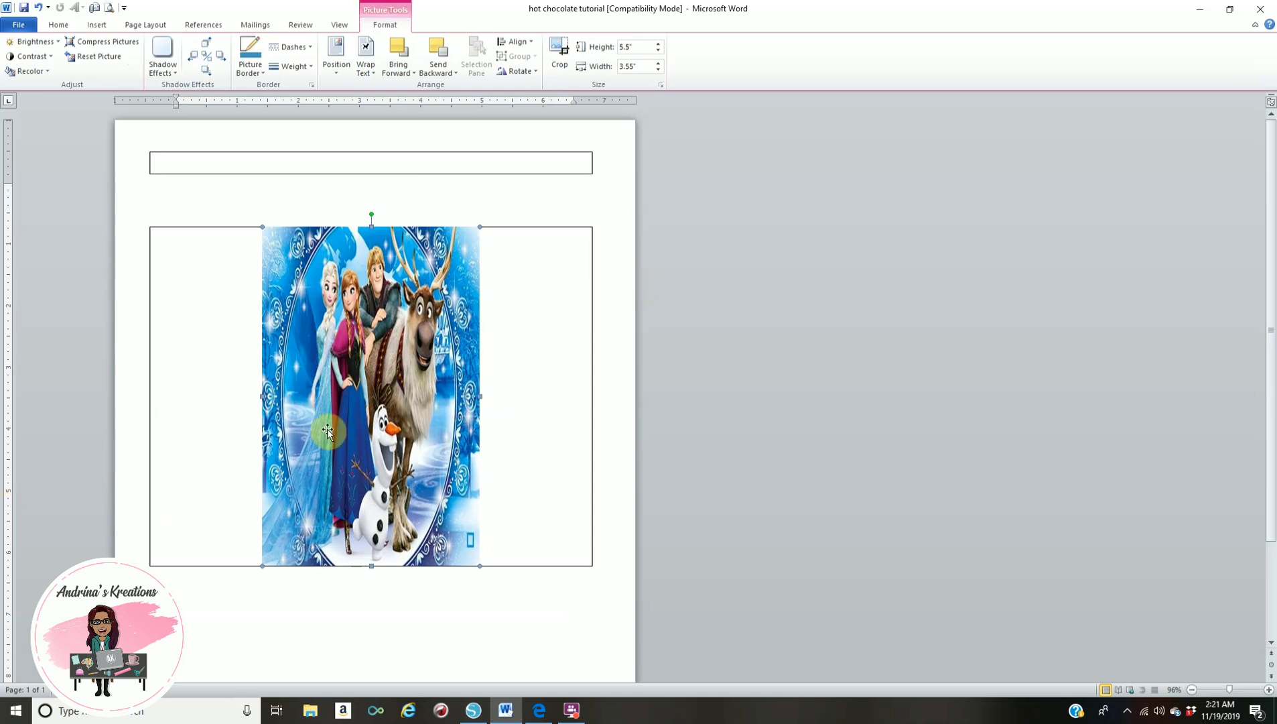
drag(371, 227, 373, 309)
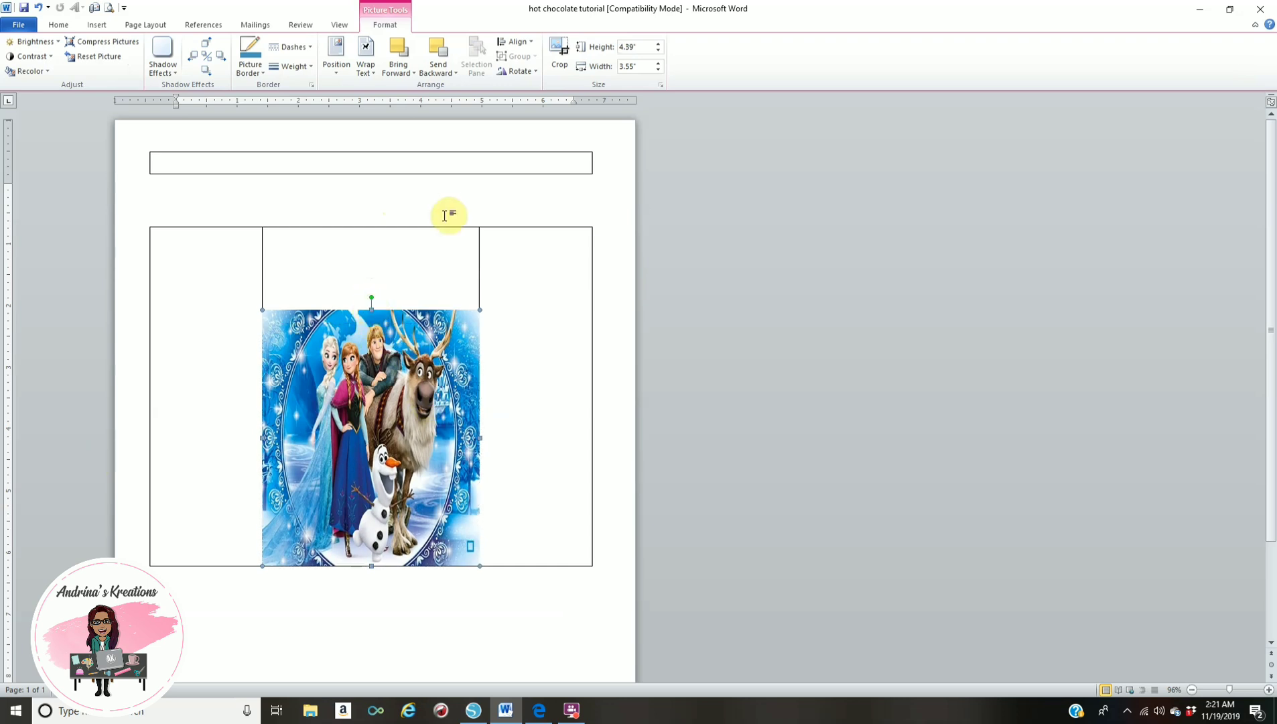
click(447, 213)
Insert the blue background picture c26880fd3de34961f17a06c2a5843ad7 from the frozen folder and set its text wrapping to In Front of Text.
click(95, 27)
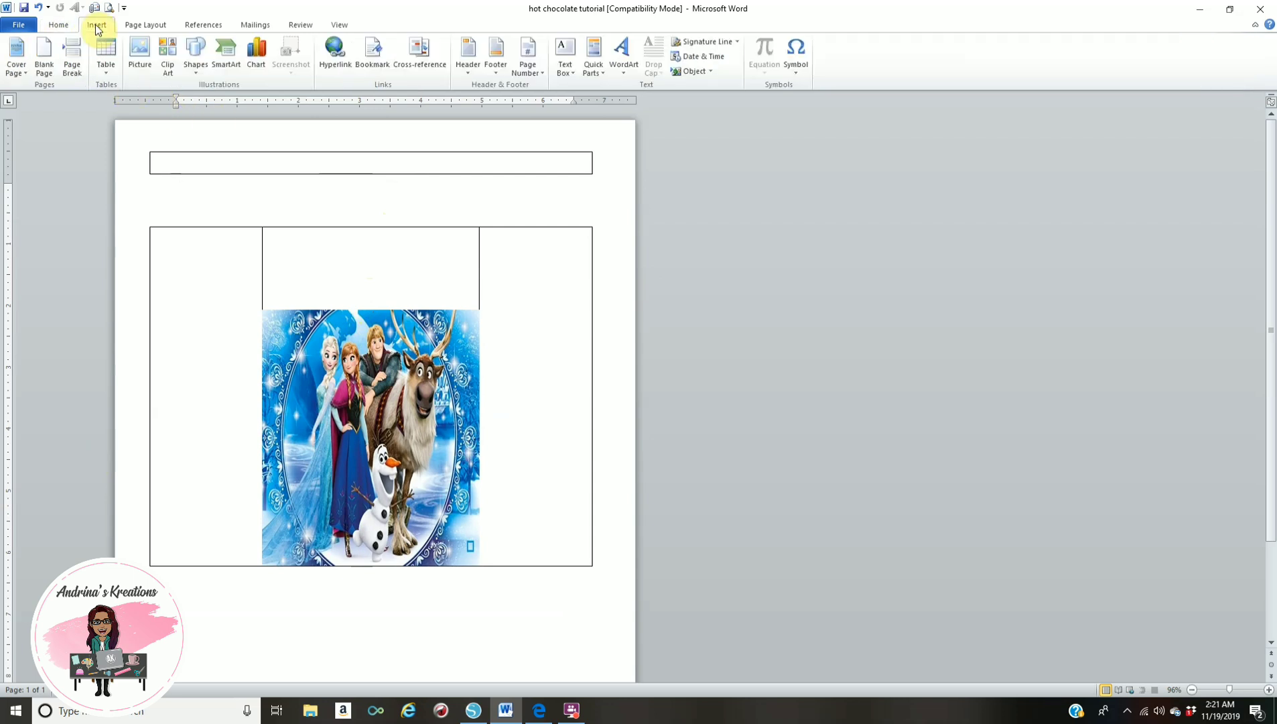
click(142, 62)
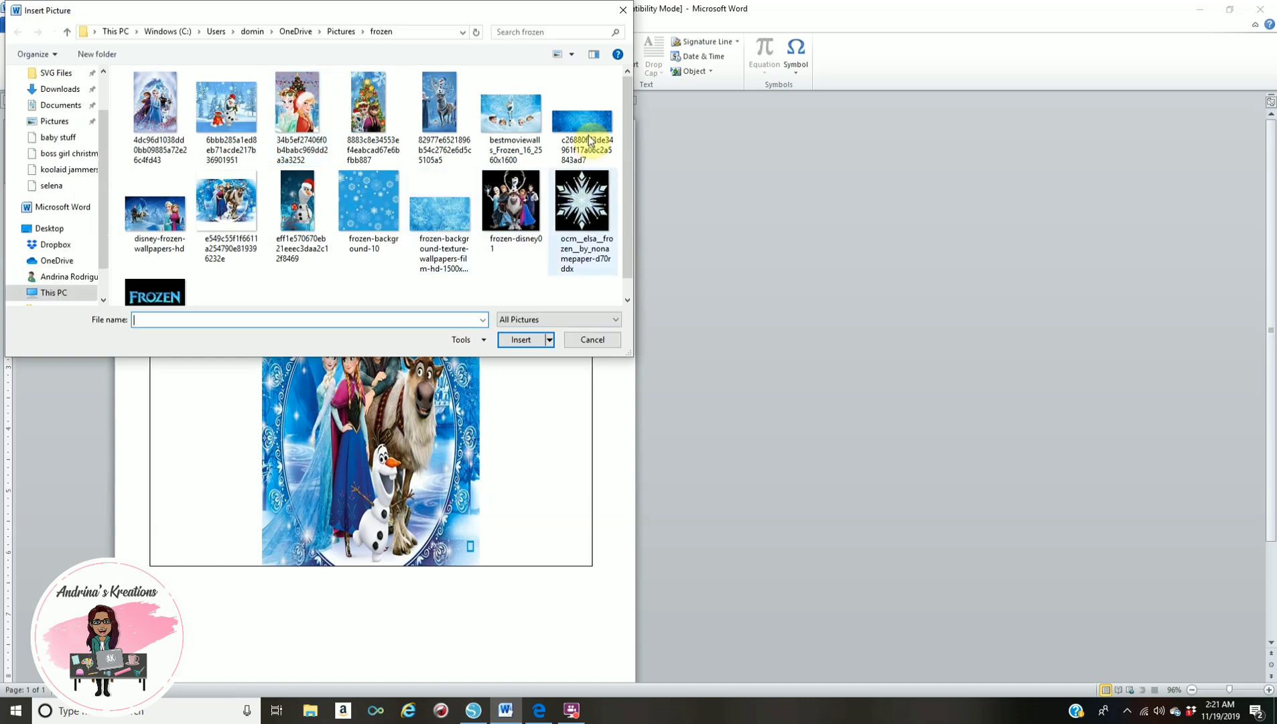
click(588, 139)
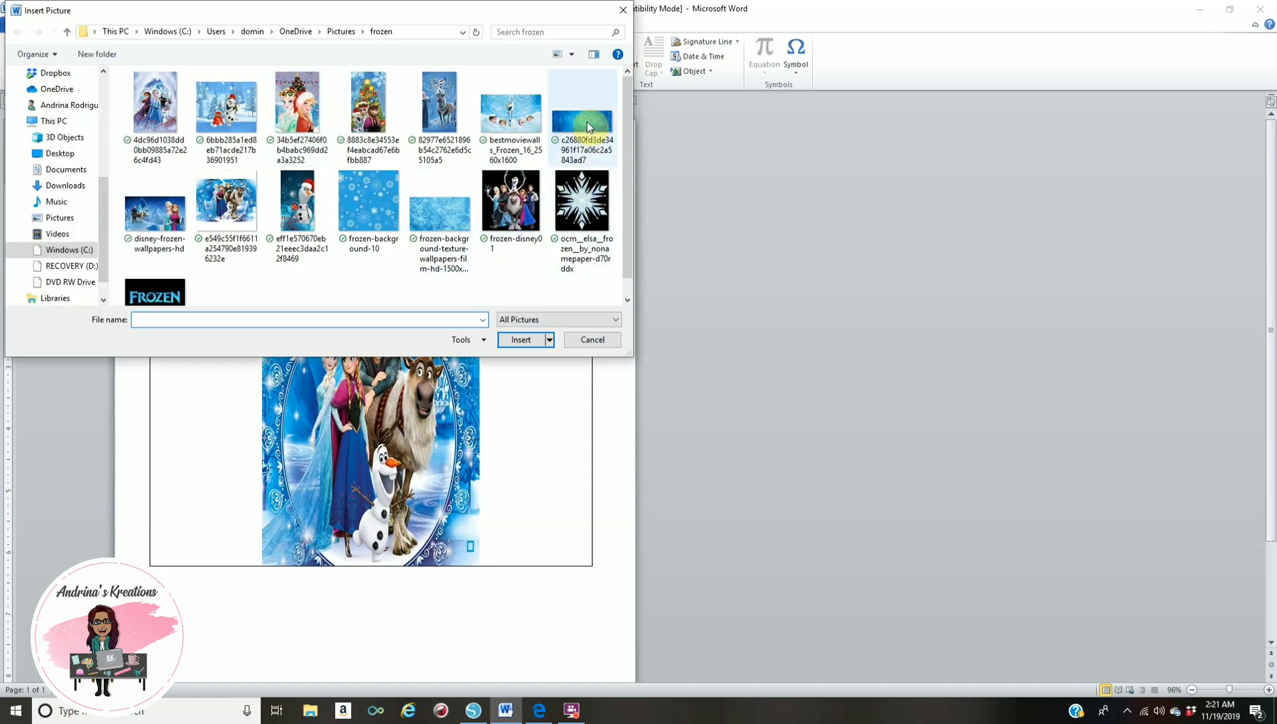
click(533, 341)
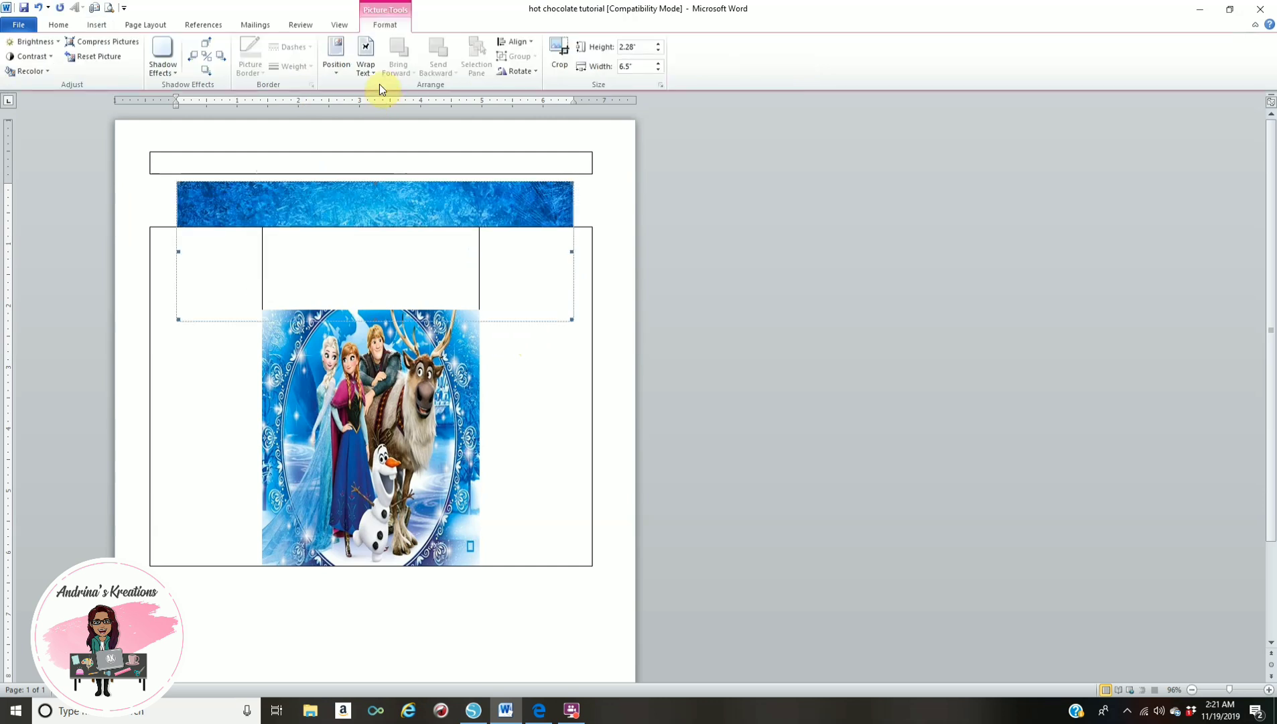
click(371, 53)
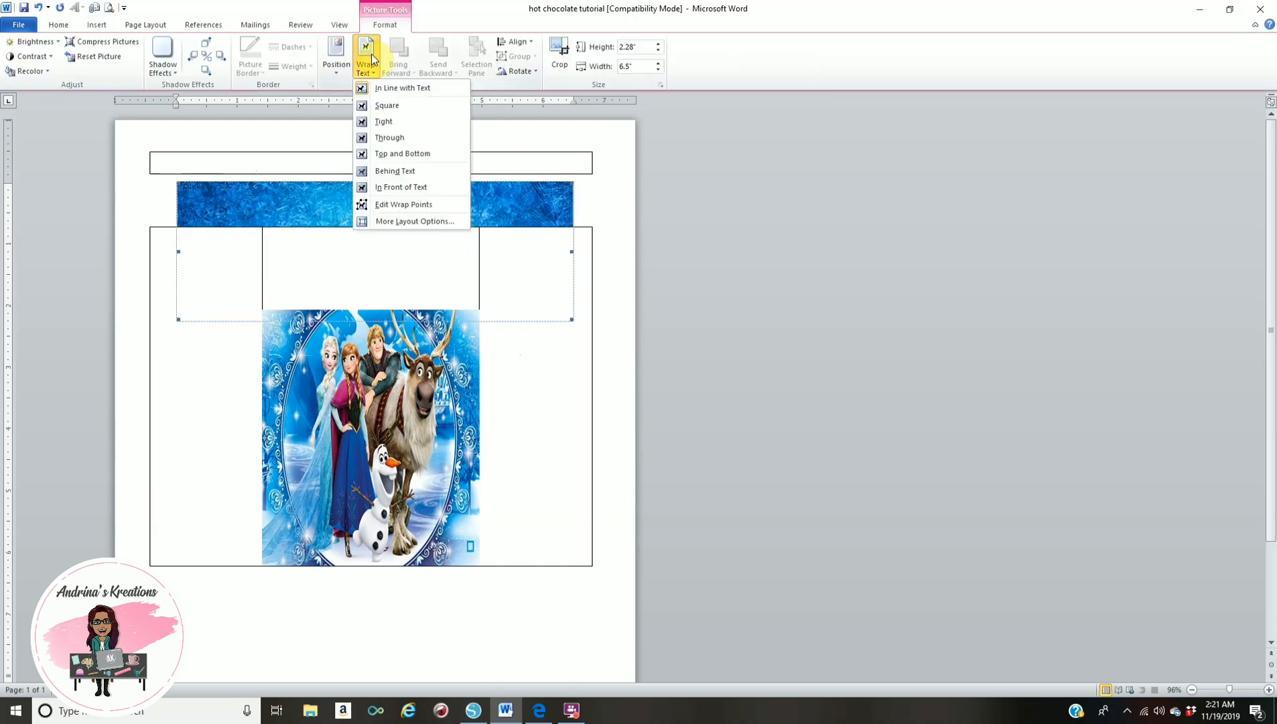
click(421, 188)
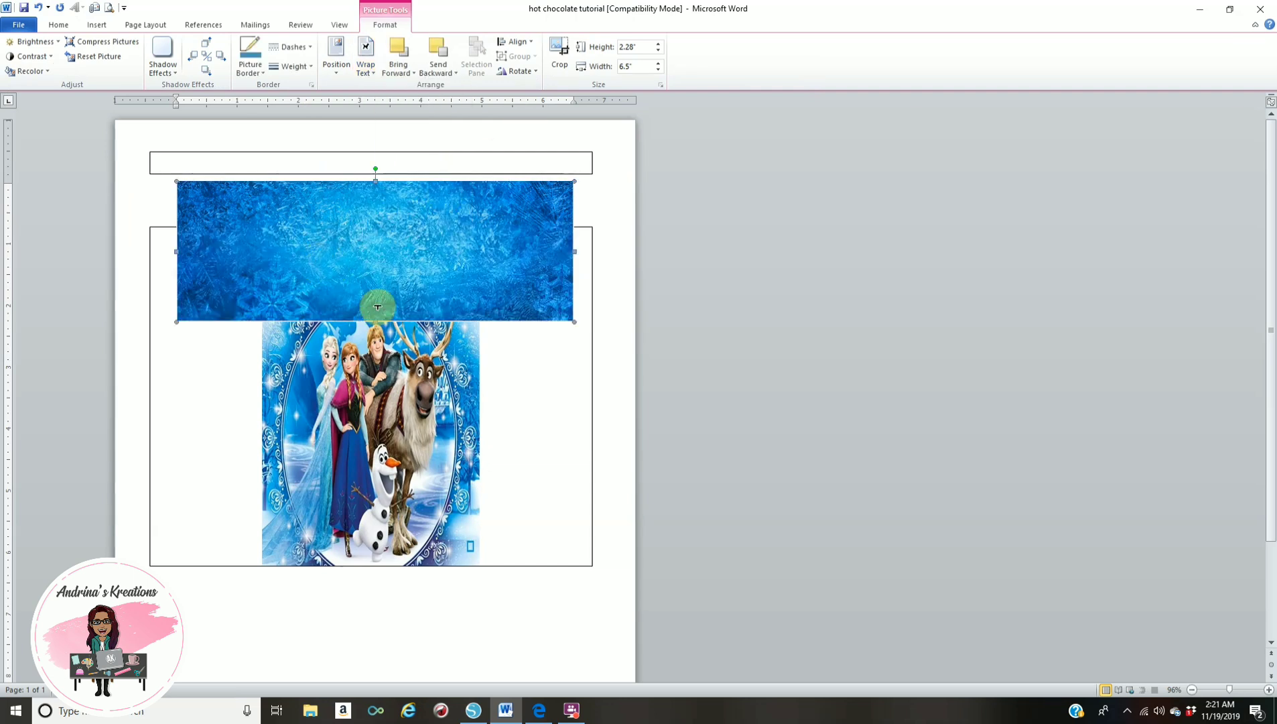
Shrink the blue background to about 3.58" wide, move it to the top of the middle panel and stretch it down to the Frozen picture.
drag(378, 307, 357, 265)
click(560, 54)
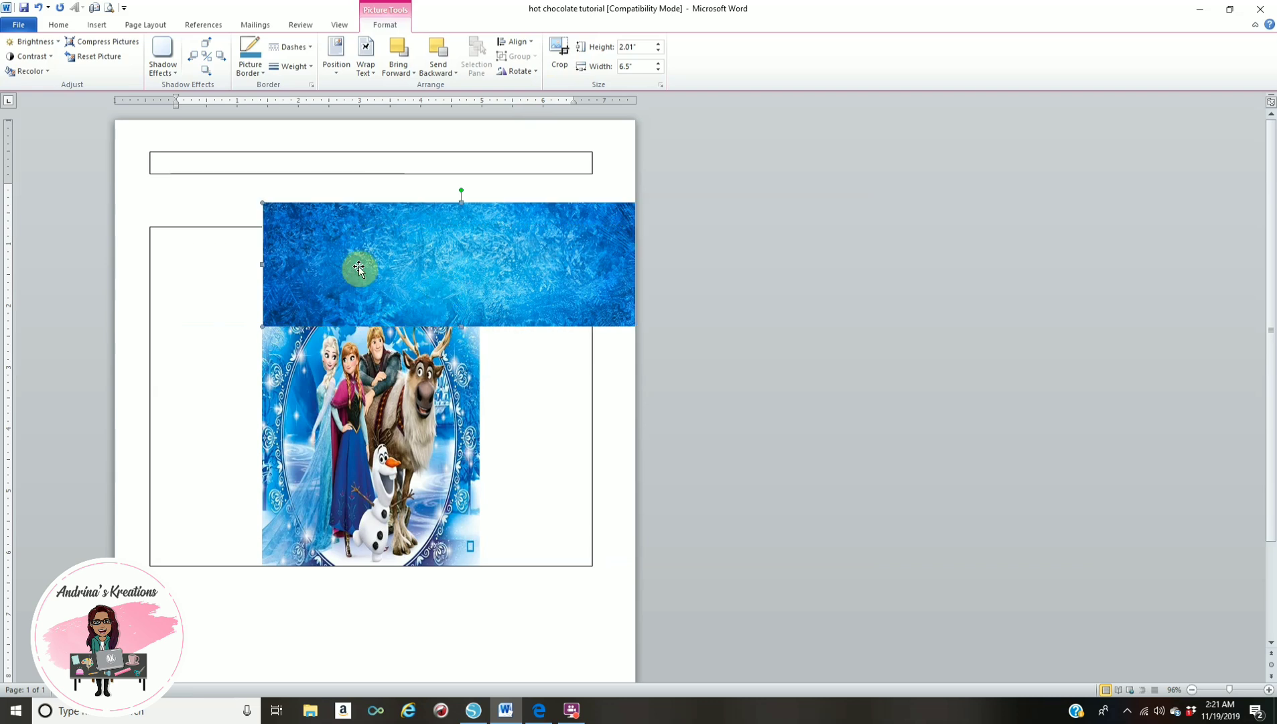
drag(263, 201, 441, 294)
drag(545, 298, 379, 273)
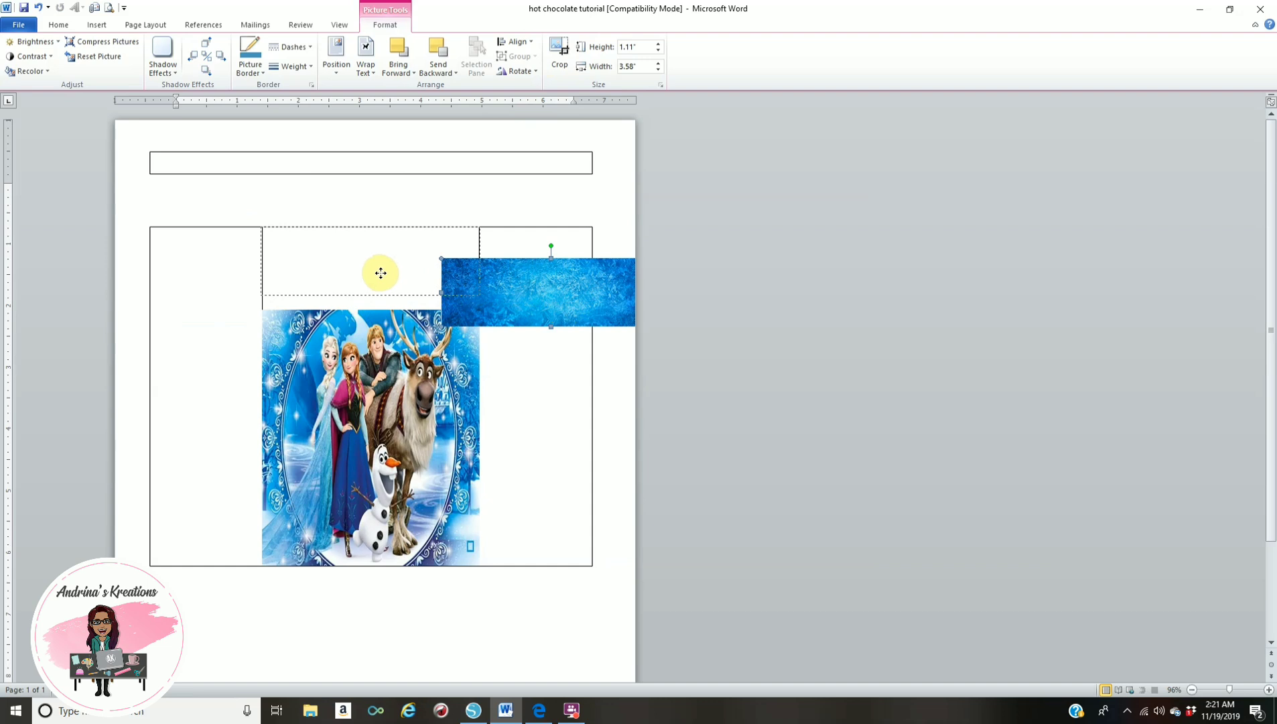
drag(383, 273, 370, 309)
click(542, 200)
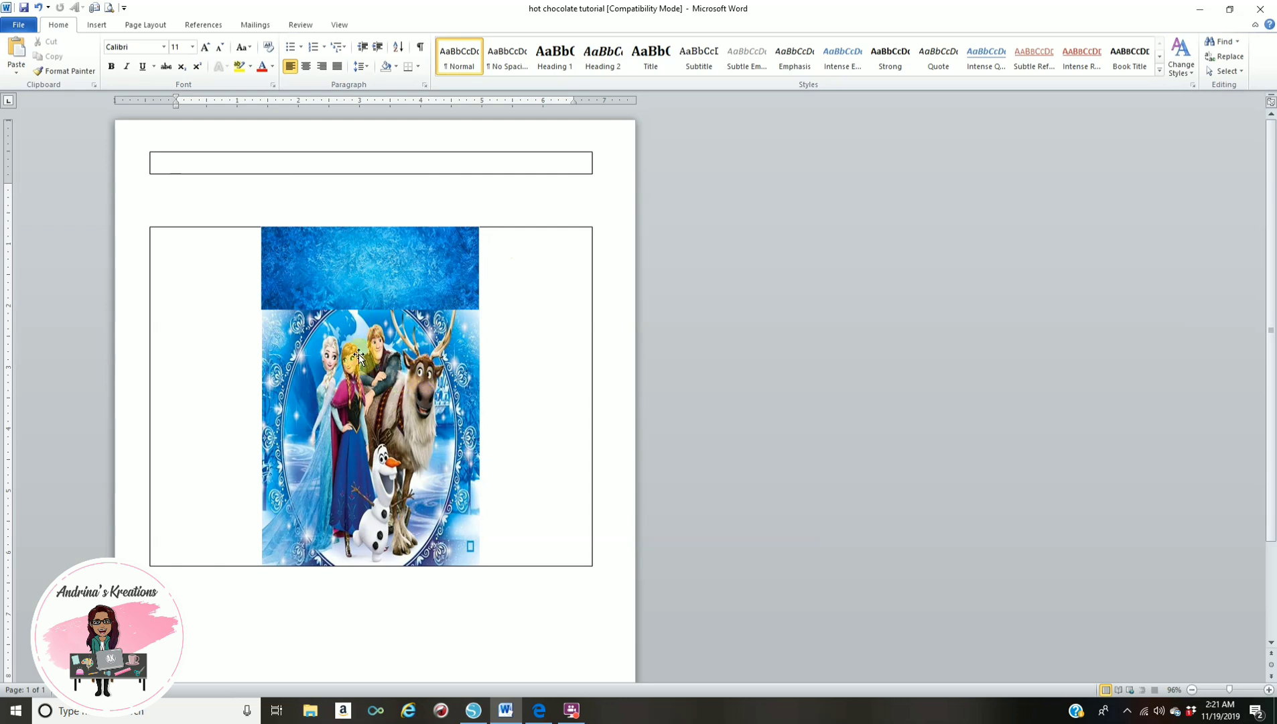
Bring the Frozen characters picture to the front, over the blue background.
click(62, 70)
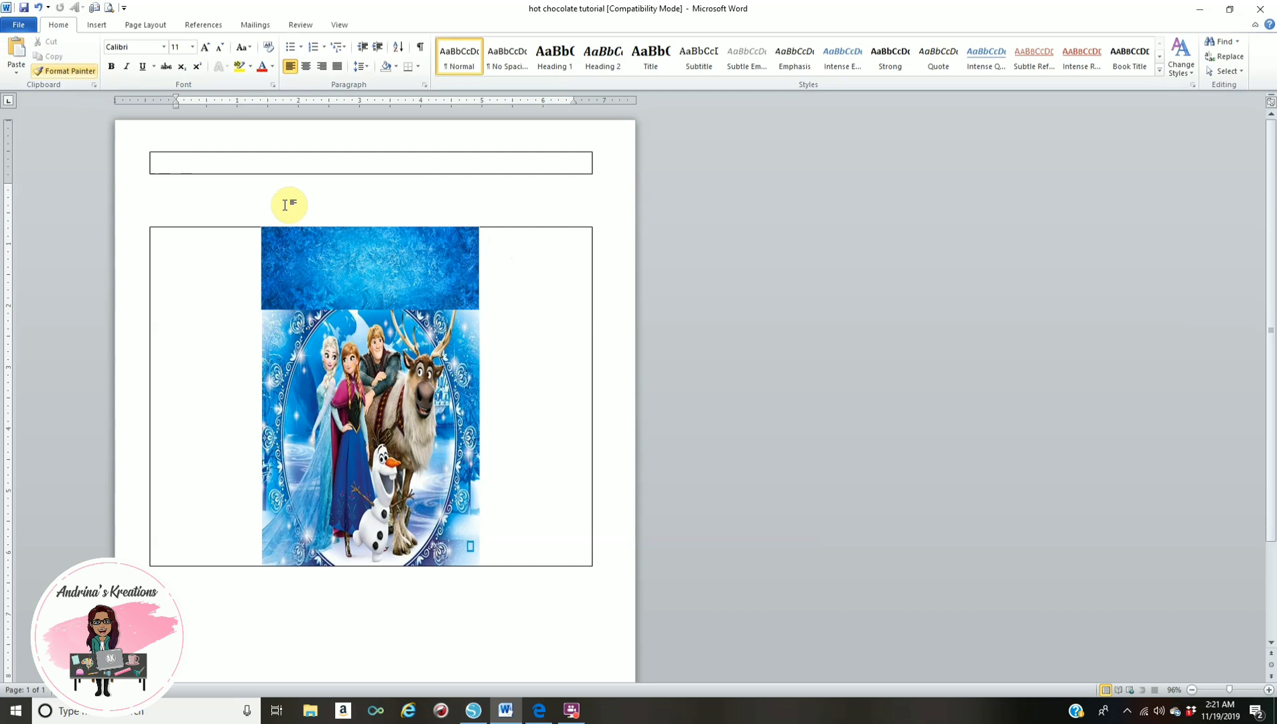
click(285, 205)
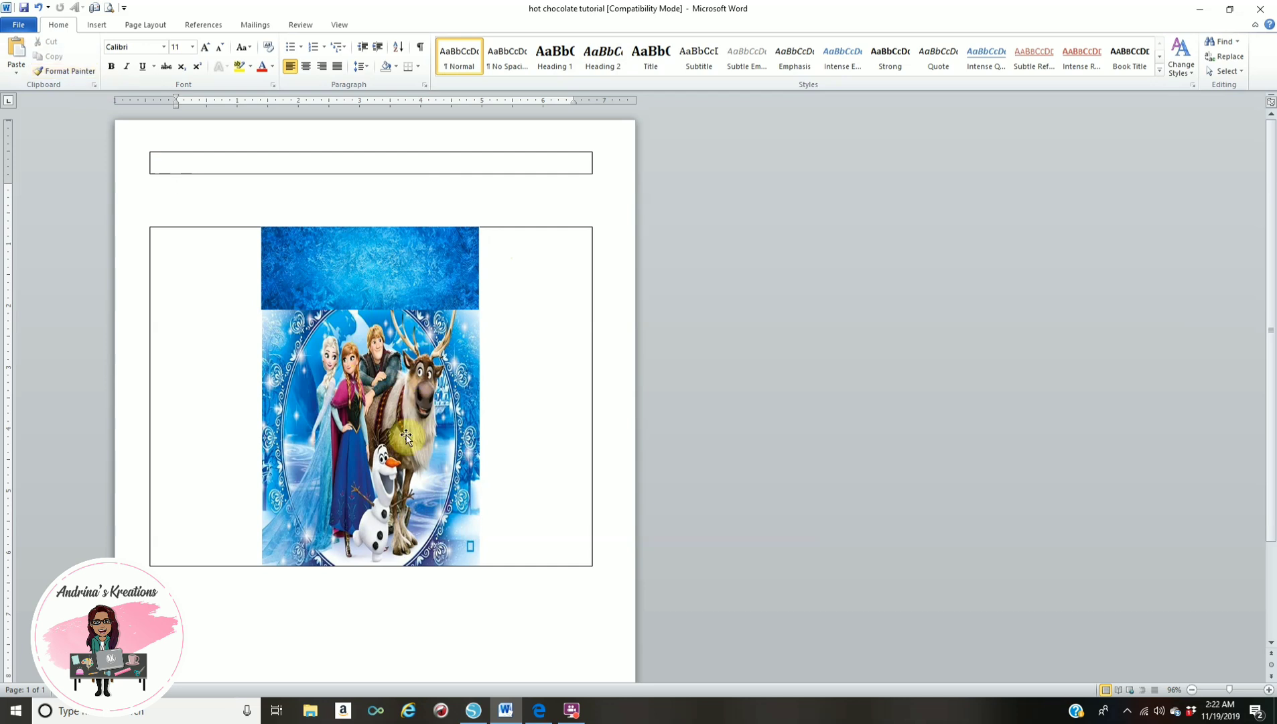
click(404, 426)
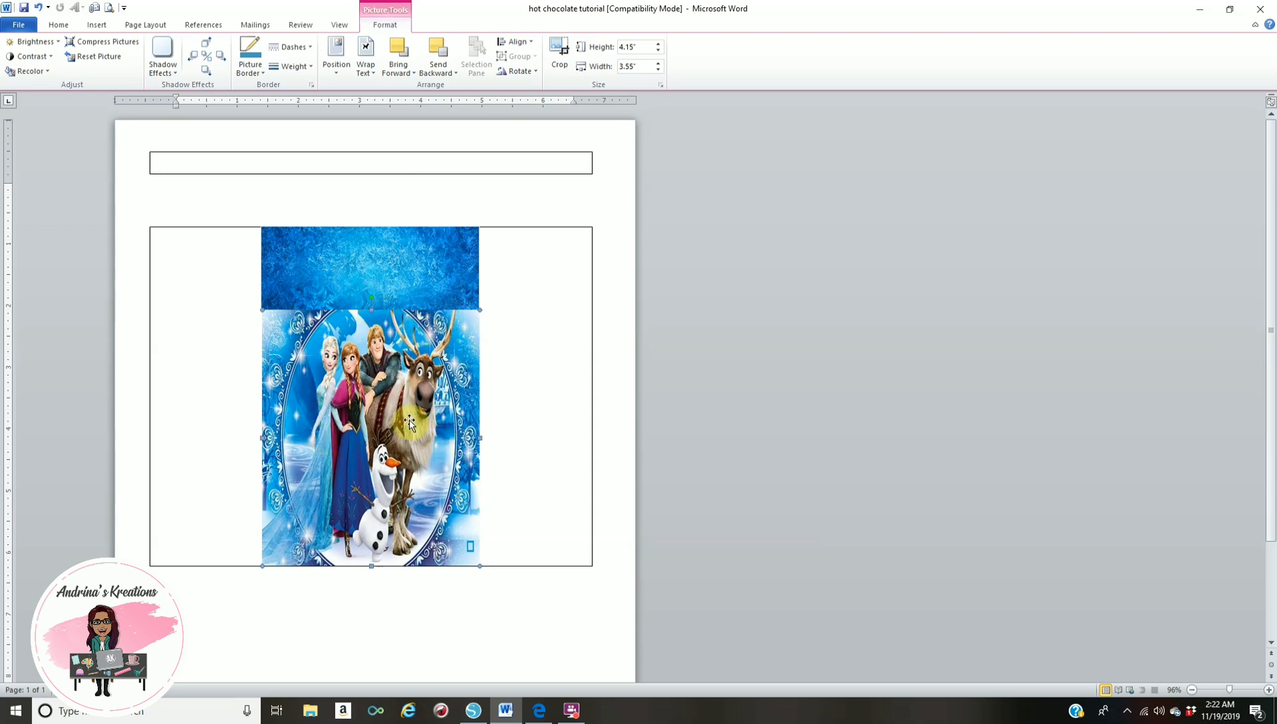
click(408, 73)
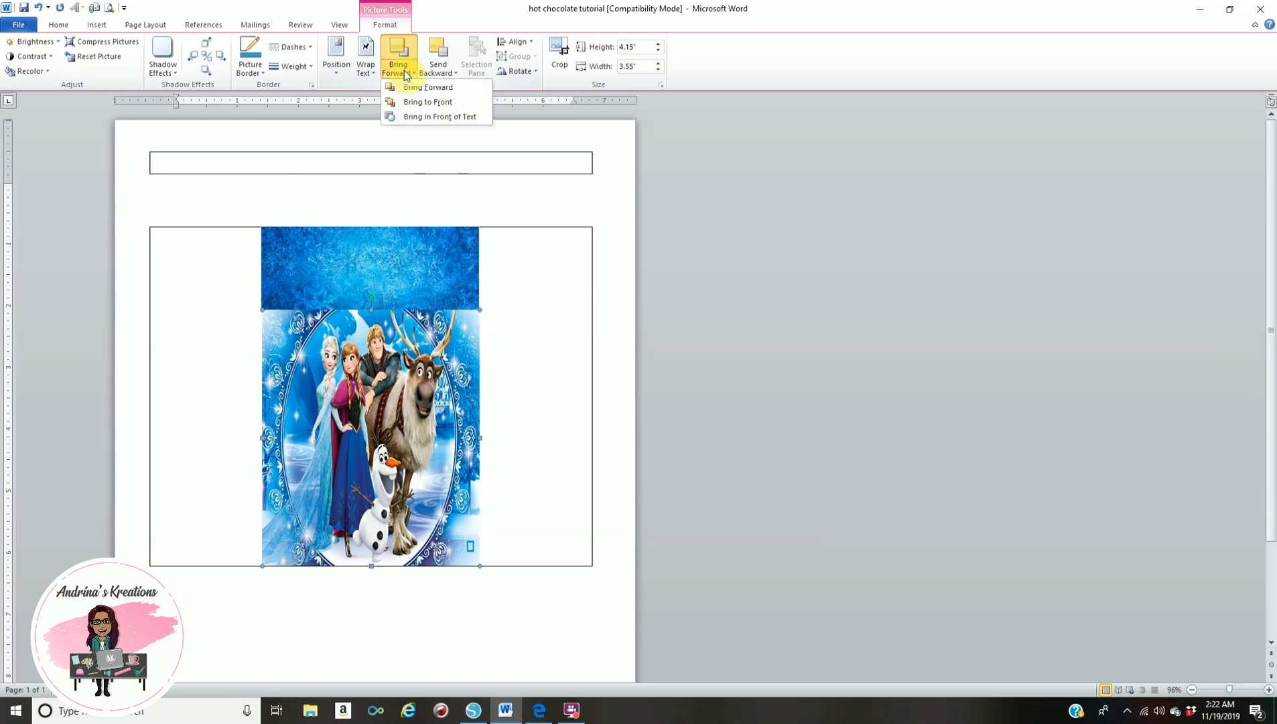
click(421, 105)
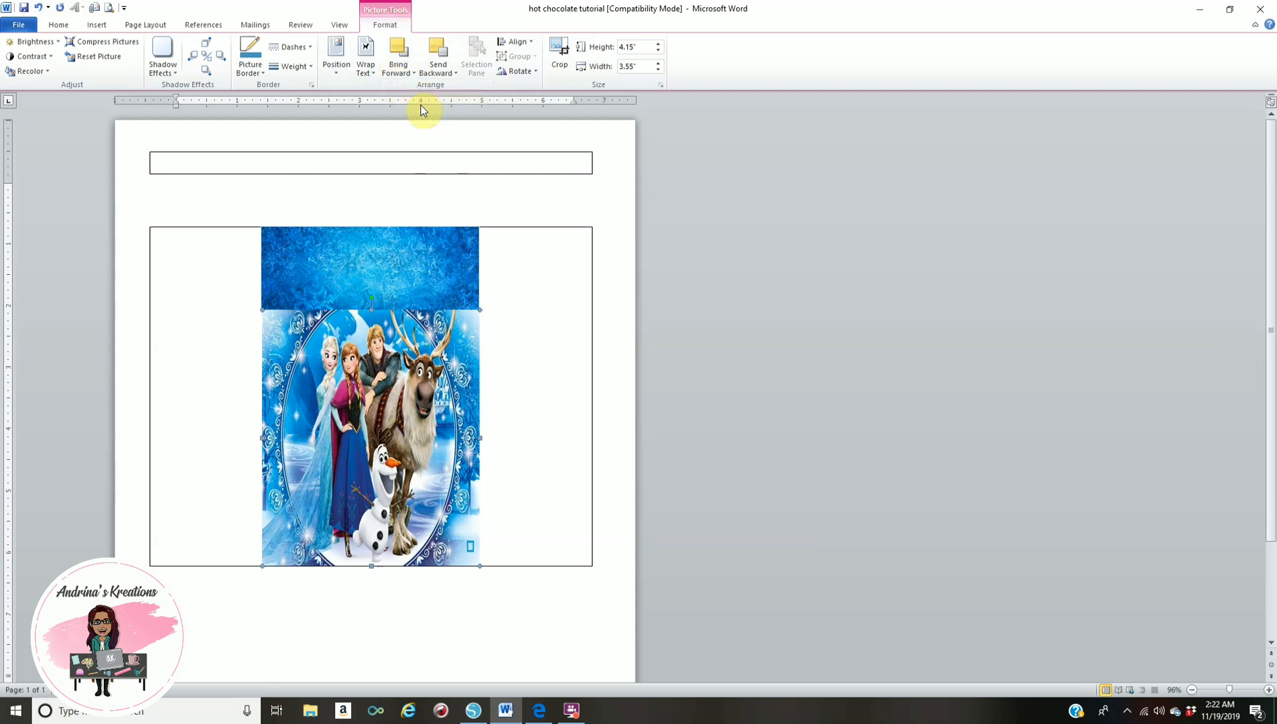
click(609, 205)
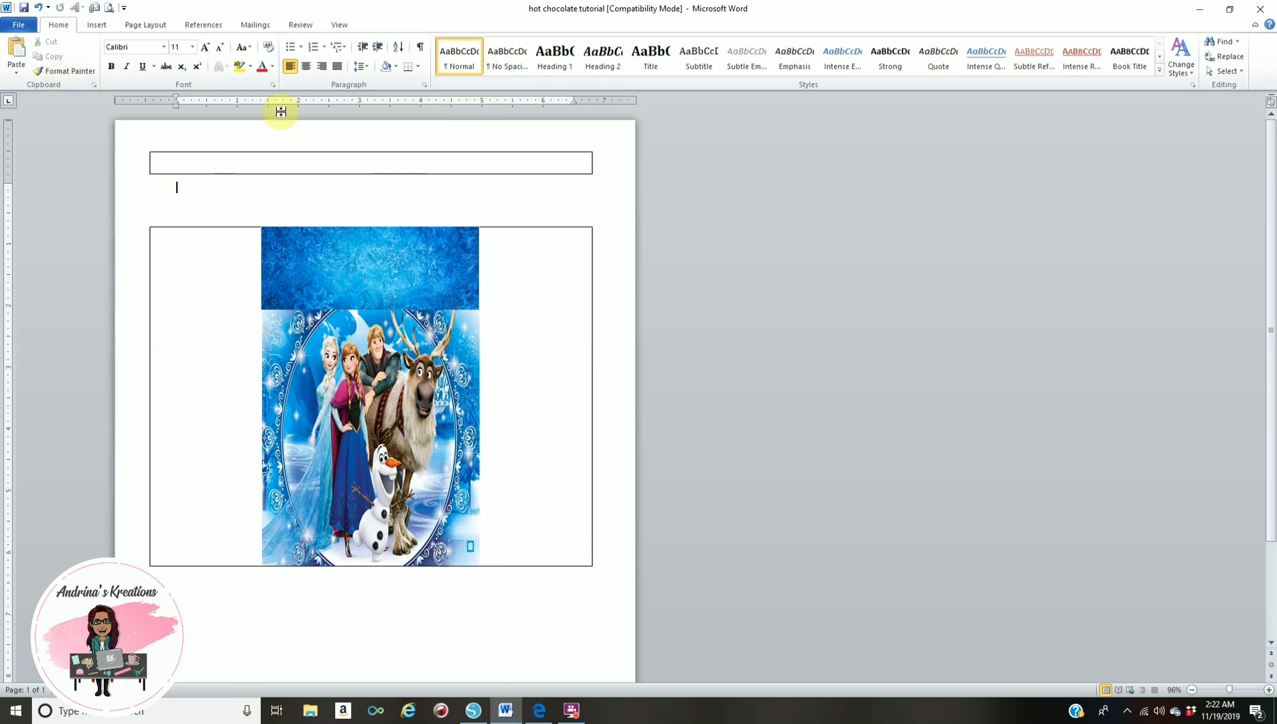
Insert the Swiss Miss logo picture CAG-N_SP_BB_Logo-LG__Swiss-Miss from the Candy,chip,treat logos folder in Pictures.
click(96, 27)
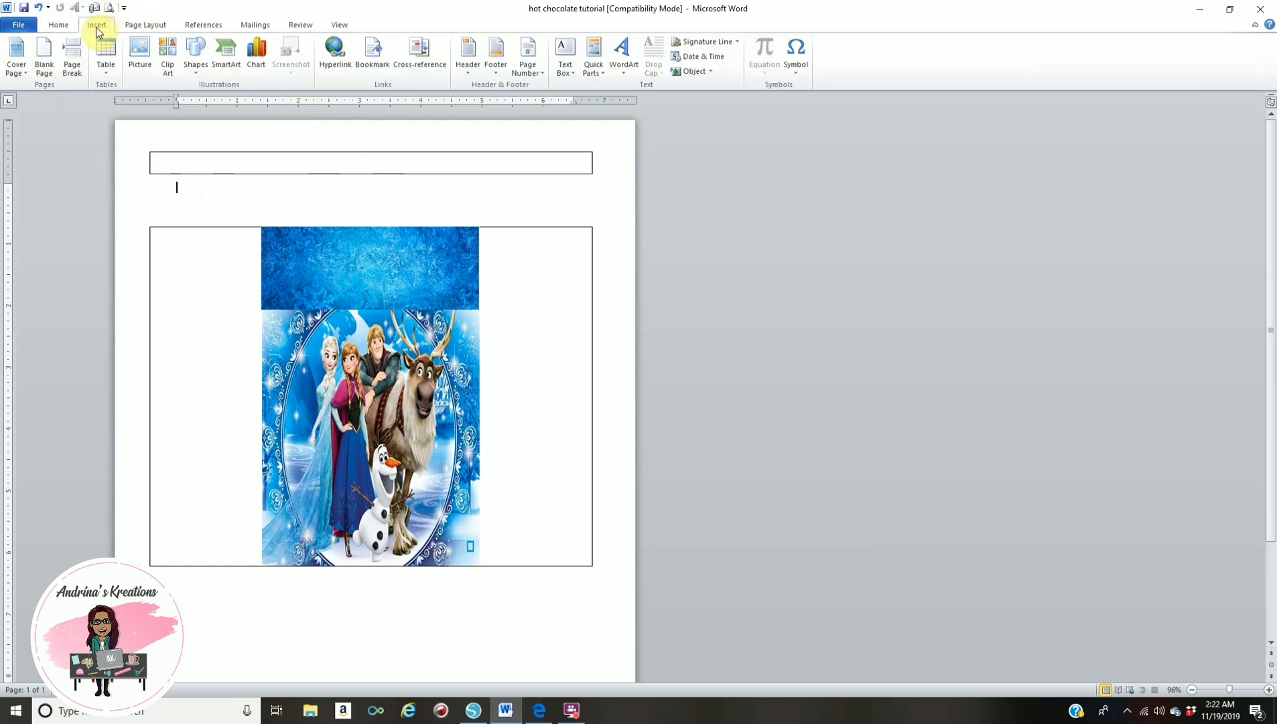
click(141, 64)
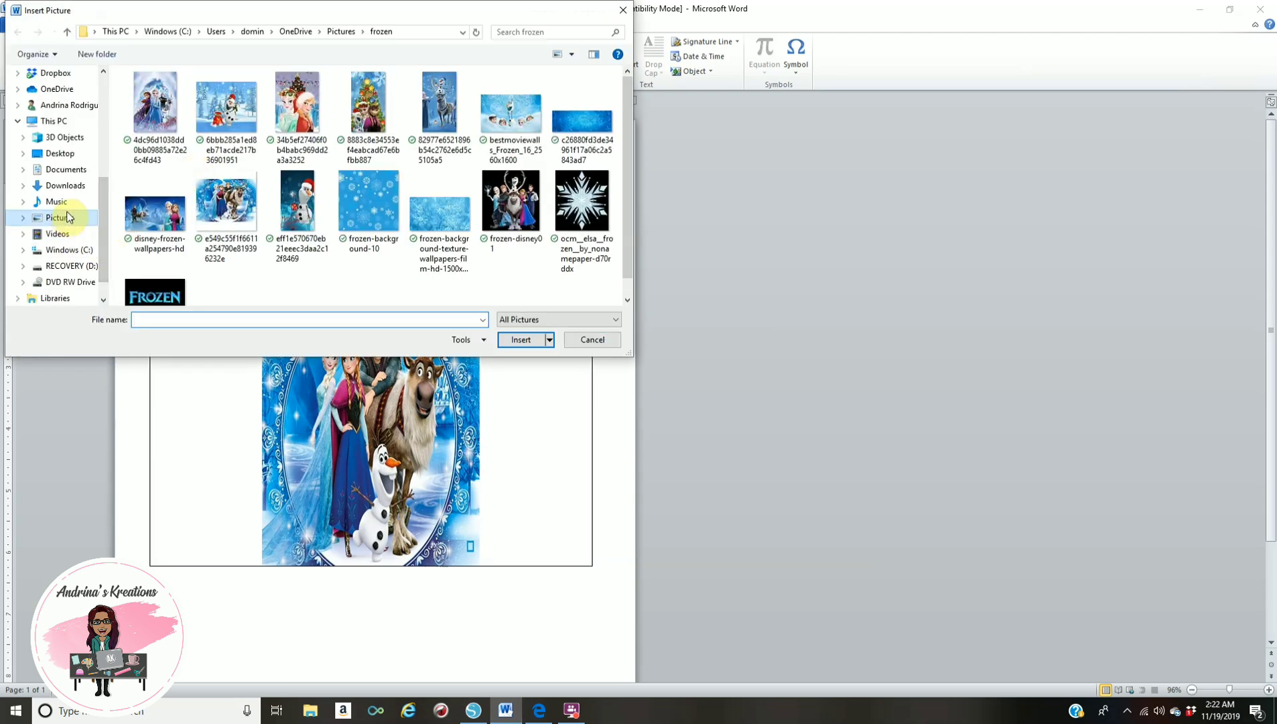
key(alt+Up)
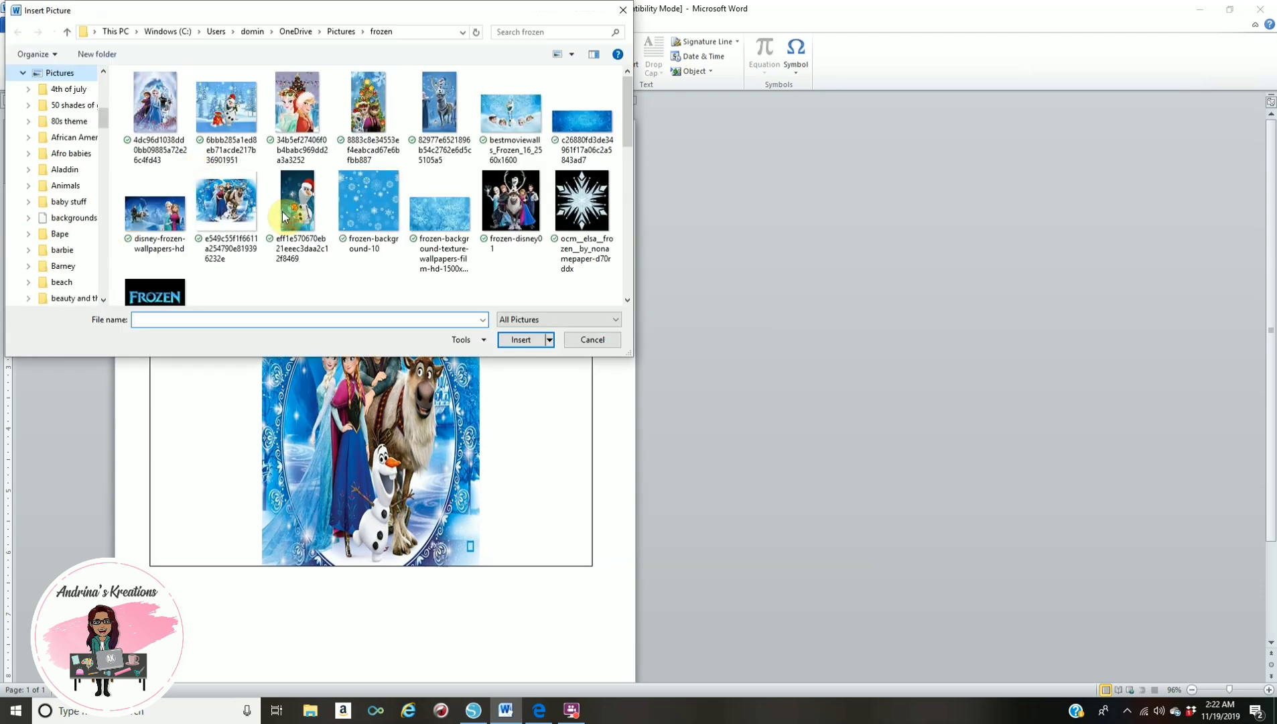
scroll(204, 265, down, 8)
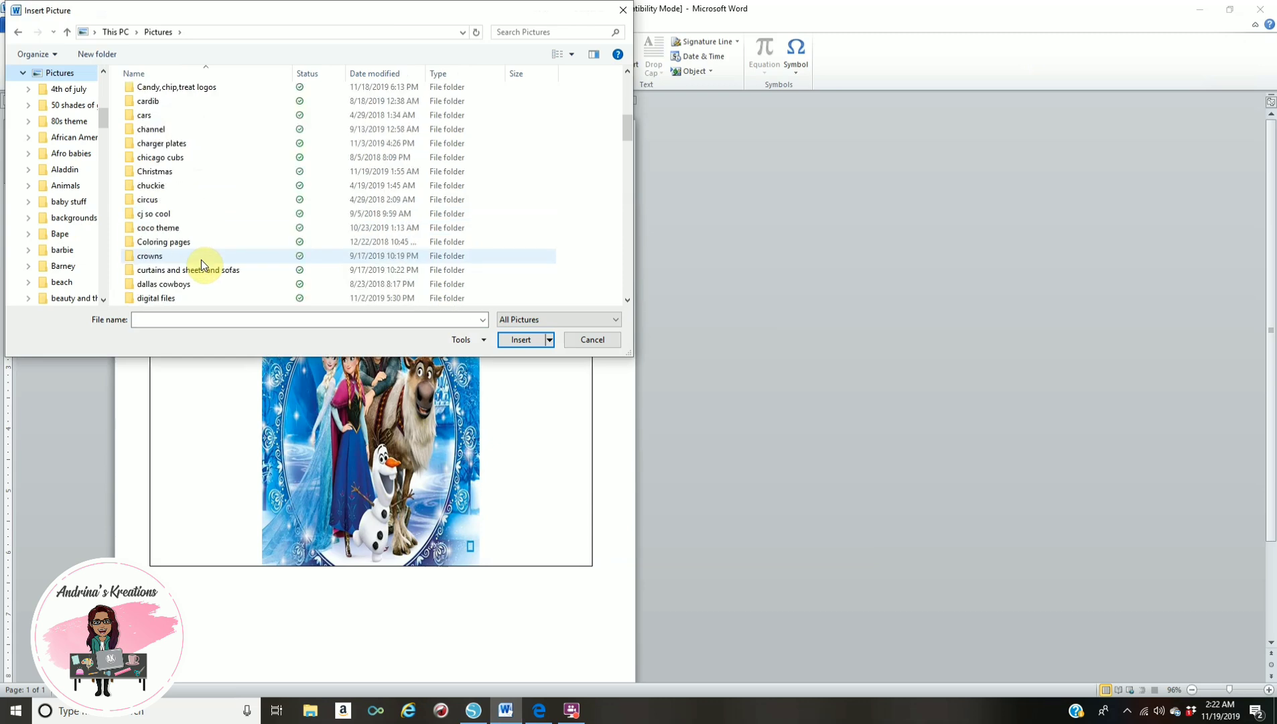
double_click(177, 88)
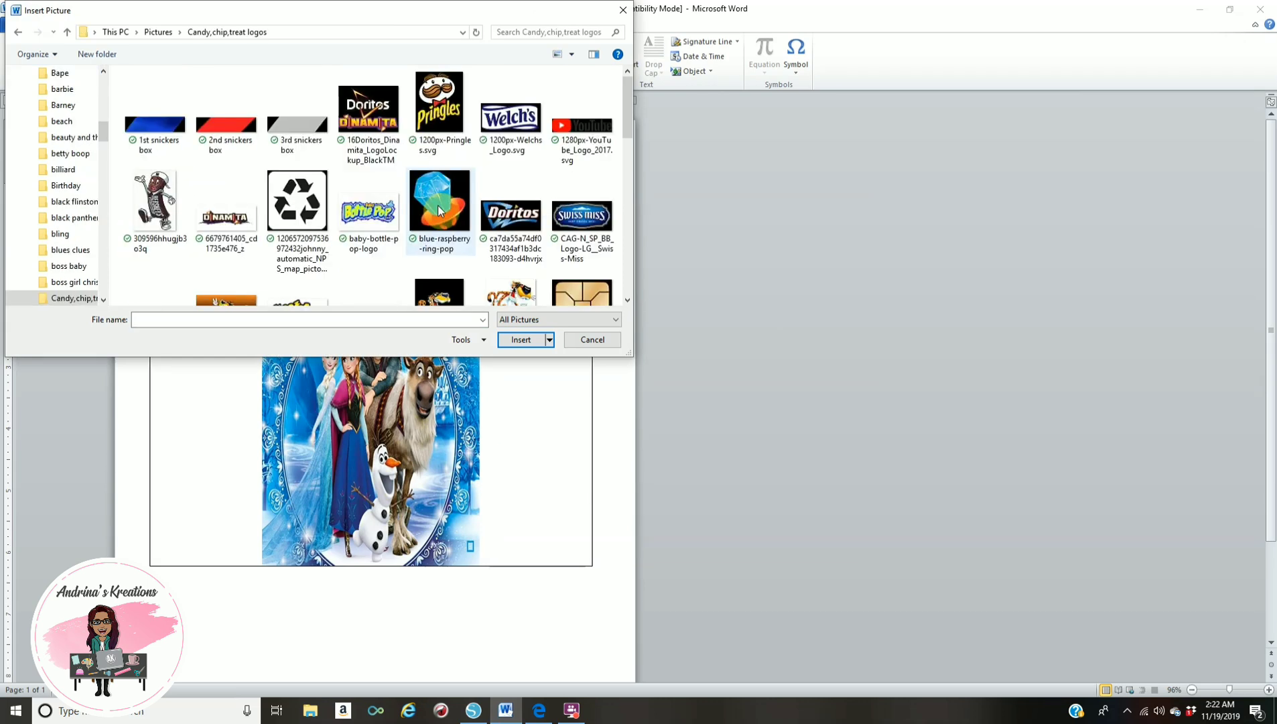
scroll(441, 235, down, 2)
scroll(566, 134, down, 2)
scroll(534, 188, up, 3)
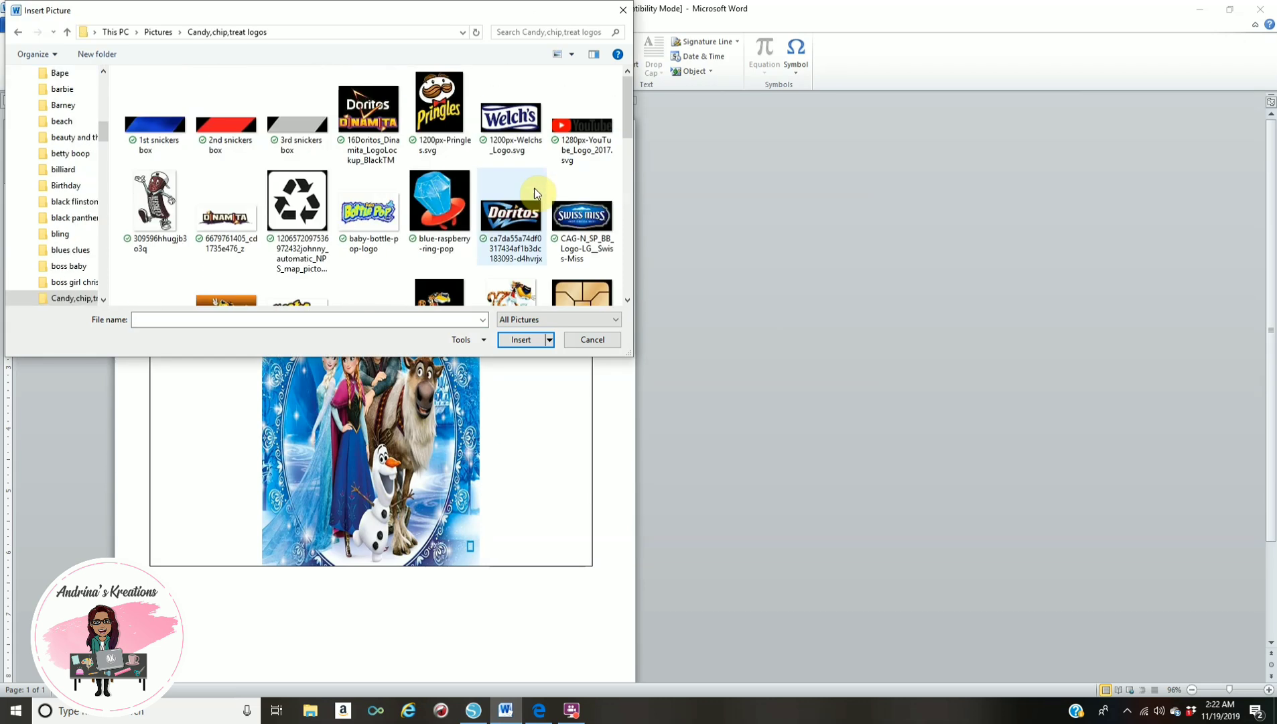
click(578, 223)
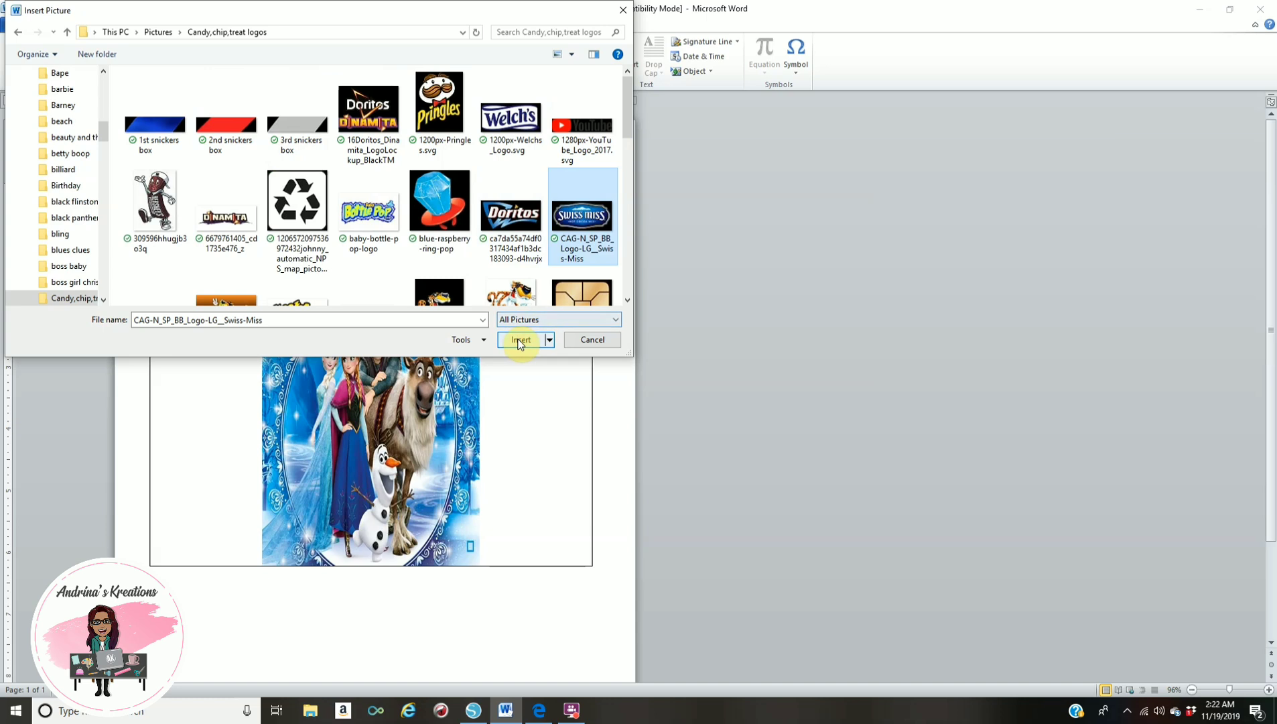
click(520, 340)
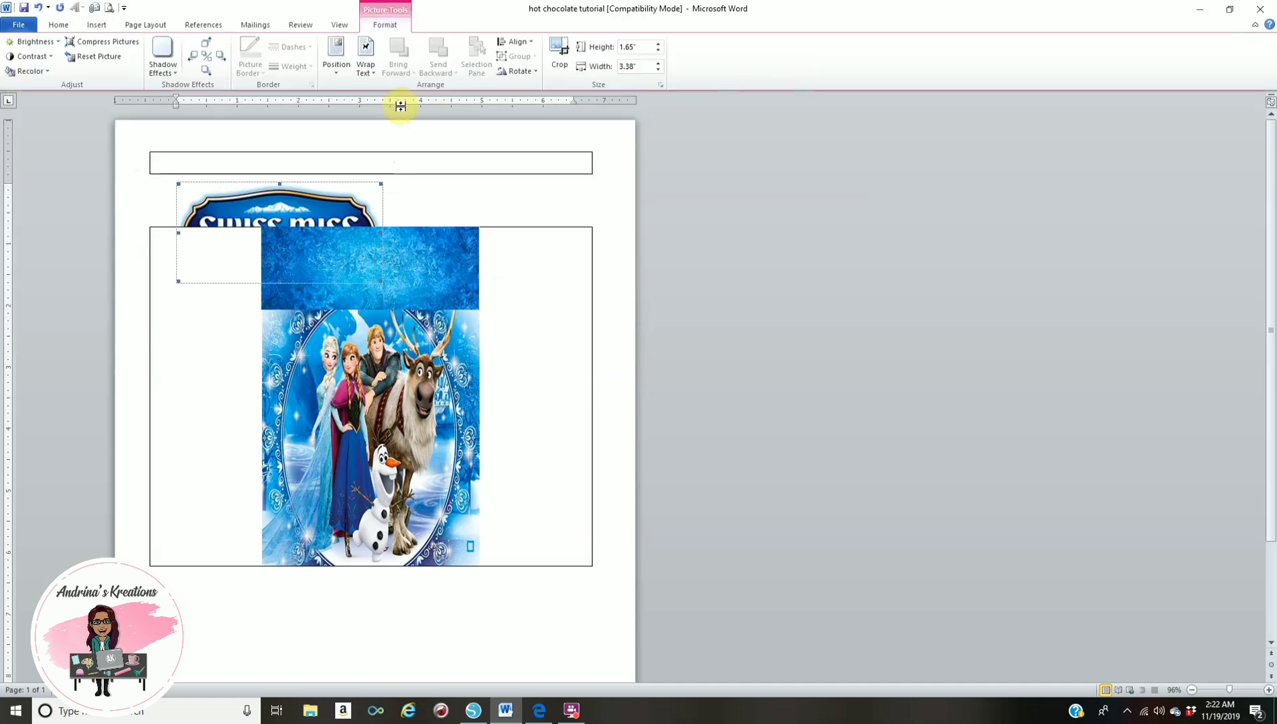
Set the Swiss Miss logo's text wrapping to In Front of Text and center it over the upper part of the middle panel.
click(368, 64)
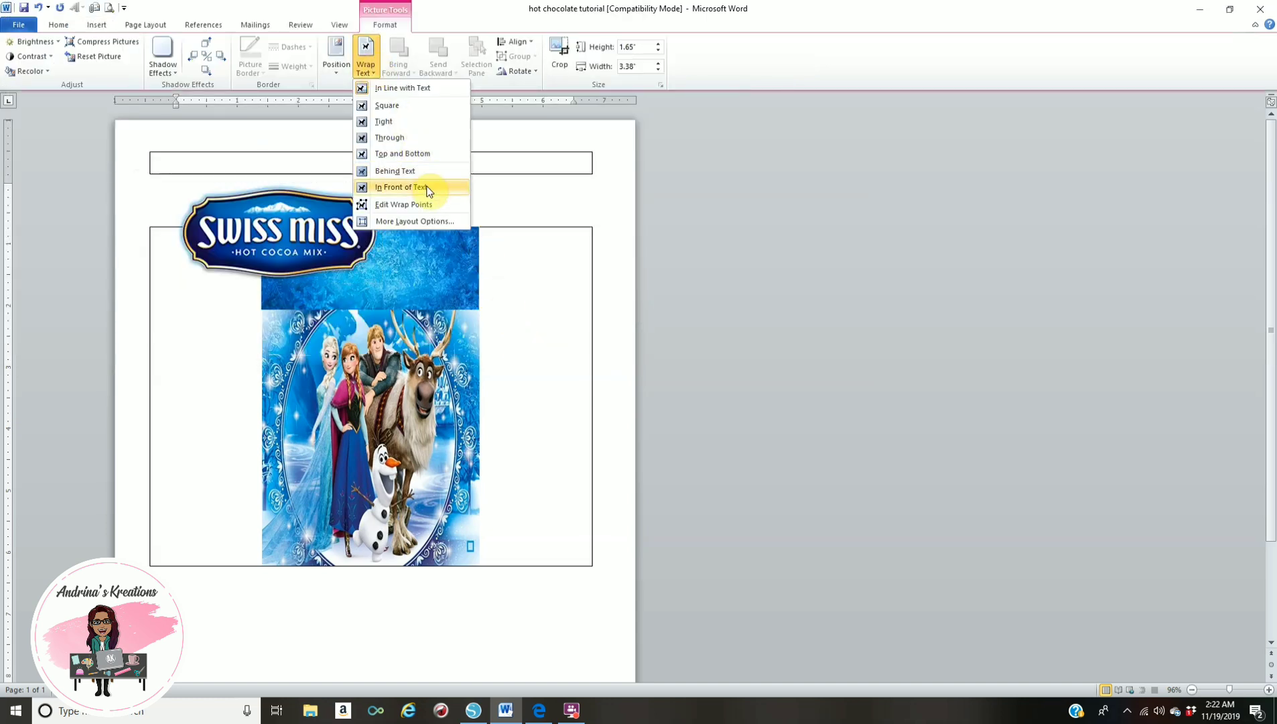
click(396, 188)
drag(287, 236, 369, 282)
click(516, 194)
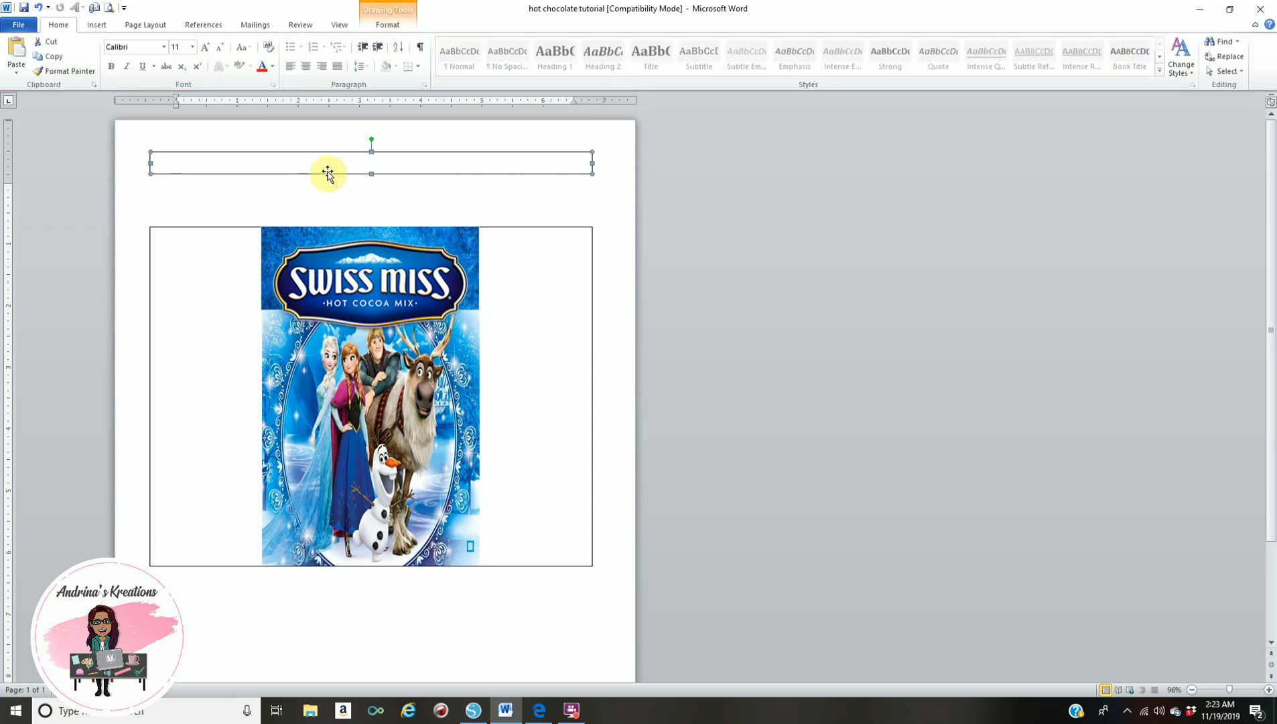
Move the thin 0.36" high rectangle onto the template's top edge, fill it black and align it with the template's sides.
drag(328, 173, 325, 245)
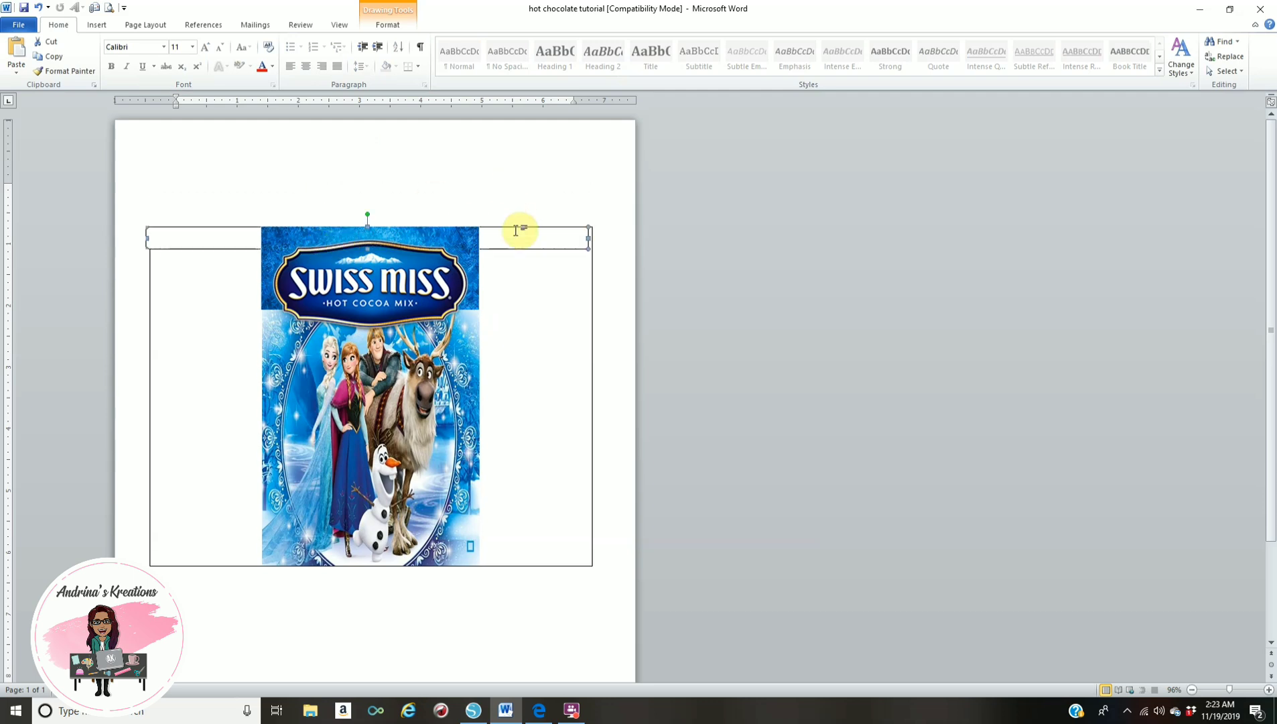
click(389, 25)
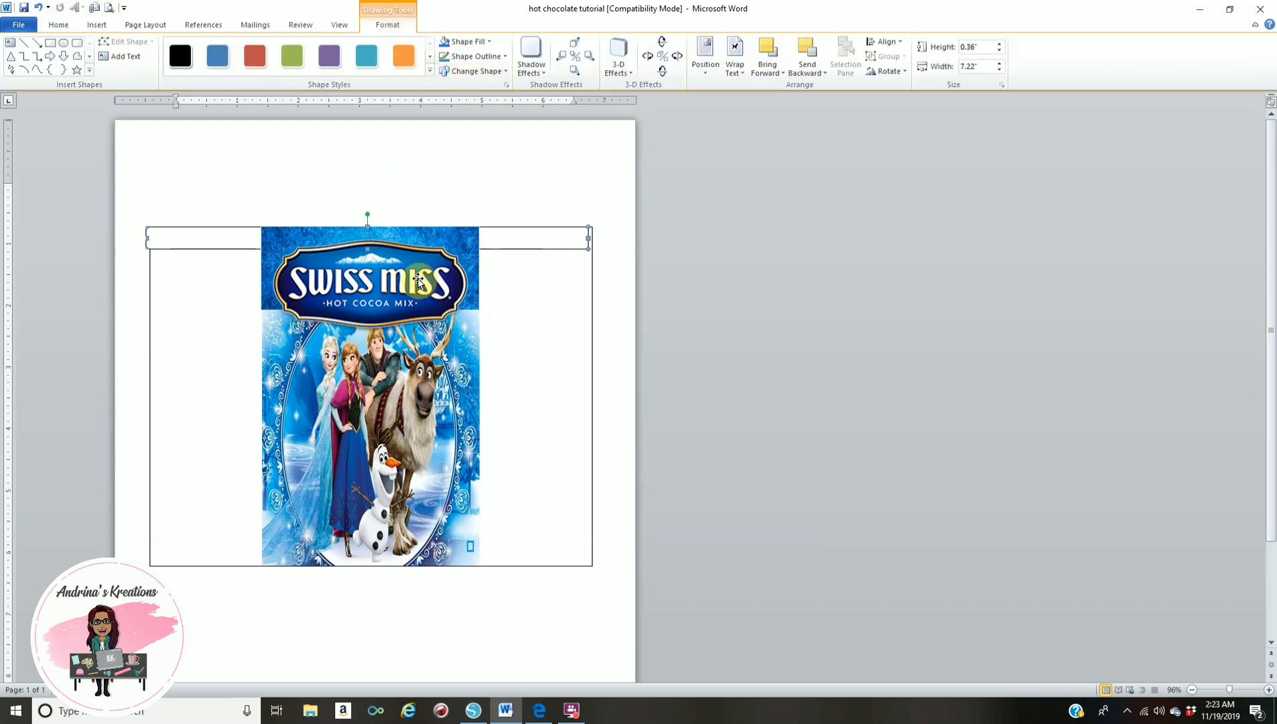
click(465, 43)
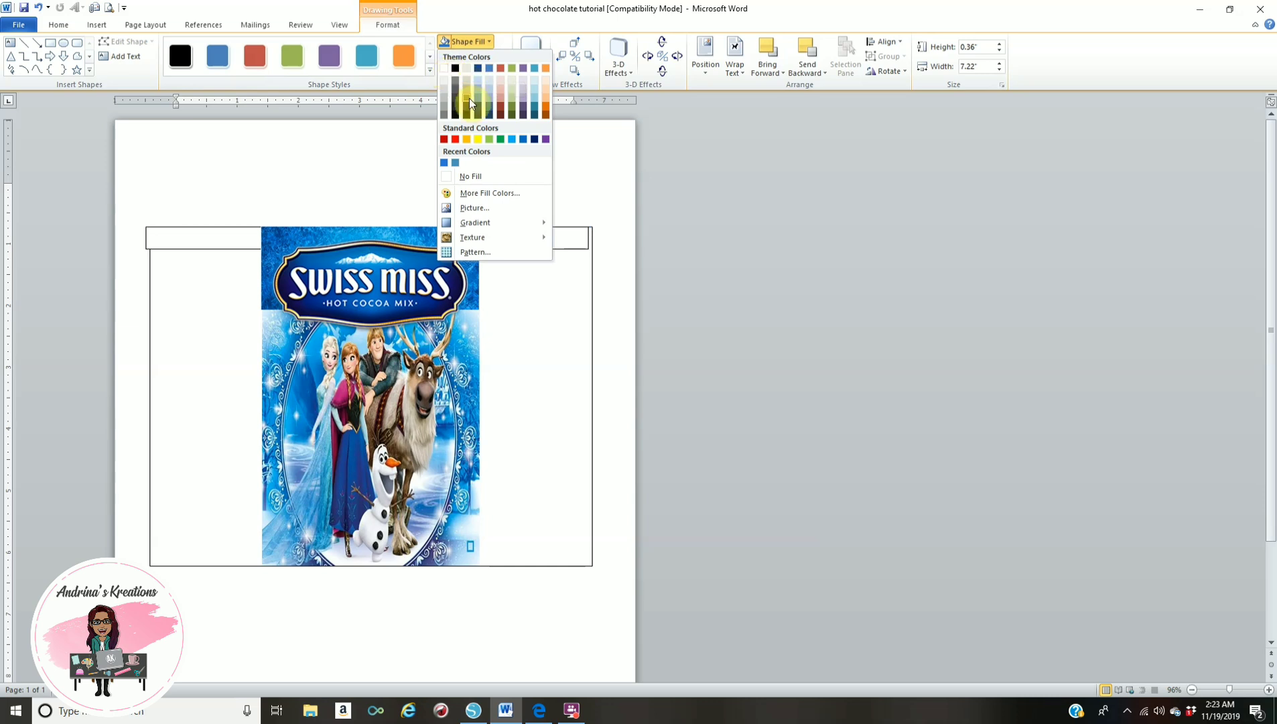
click(456, 67)
drag(560, 241, 571, 242)
click(614, 165)
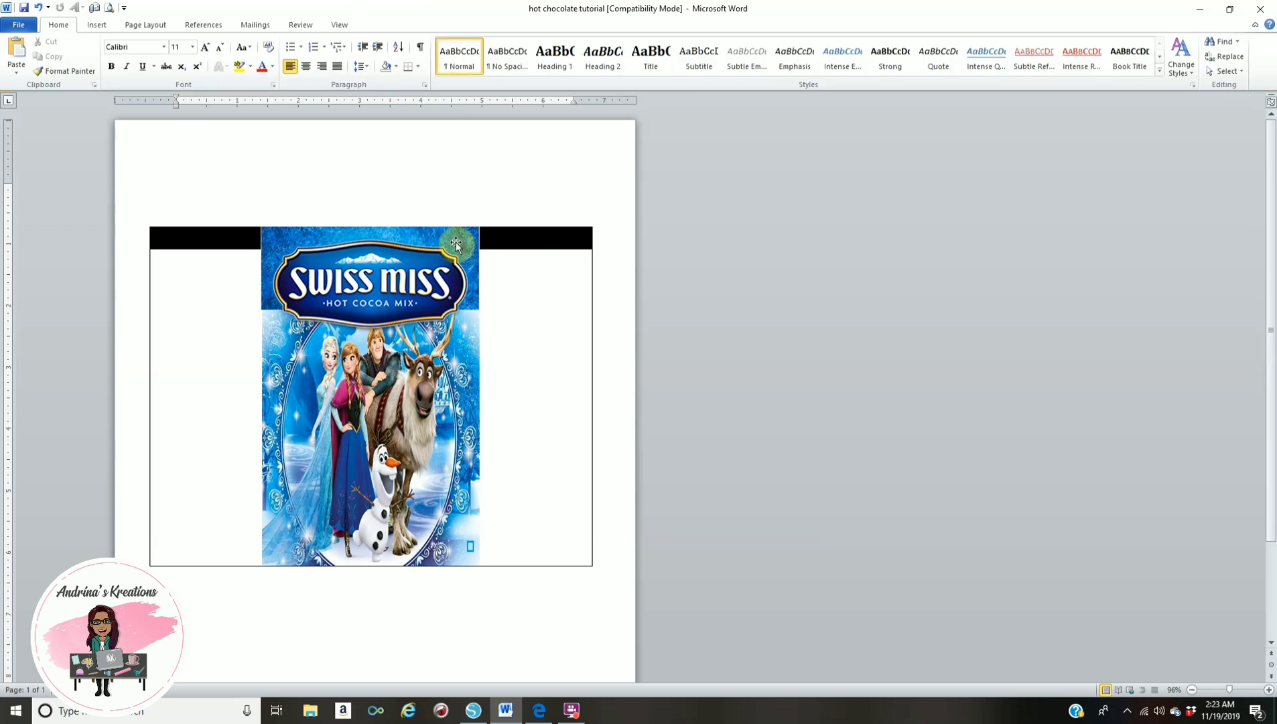
Bring the black strip to the front so it spans all three panels above the pictures.
click(519, 239)
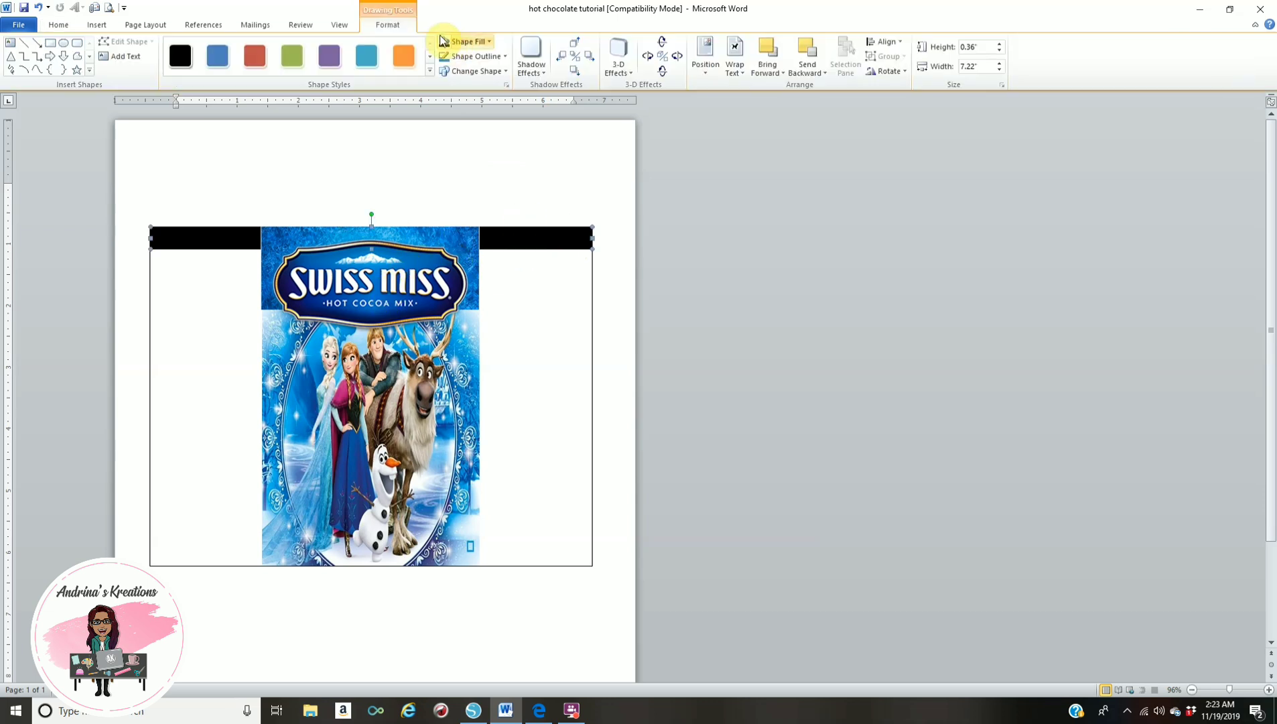
click(784, 73)
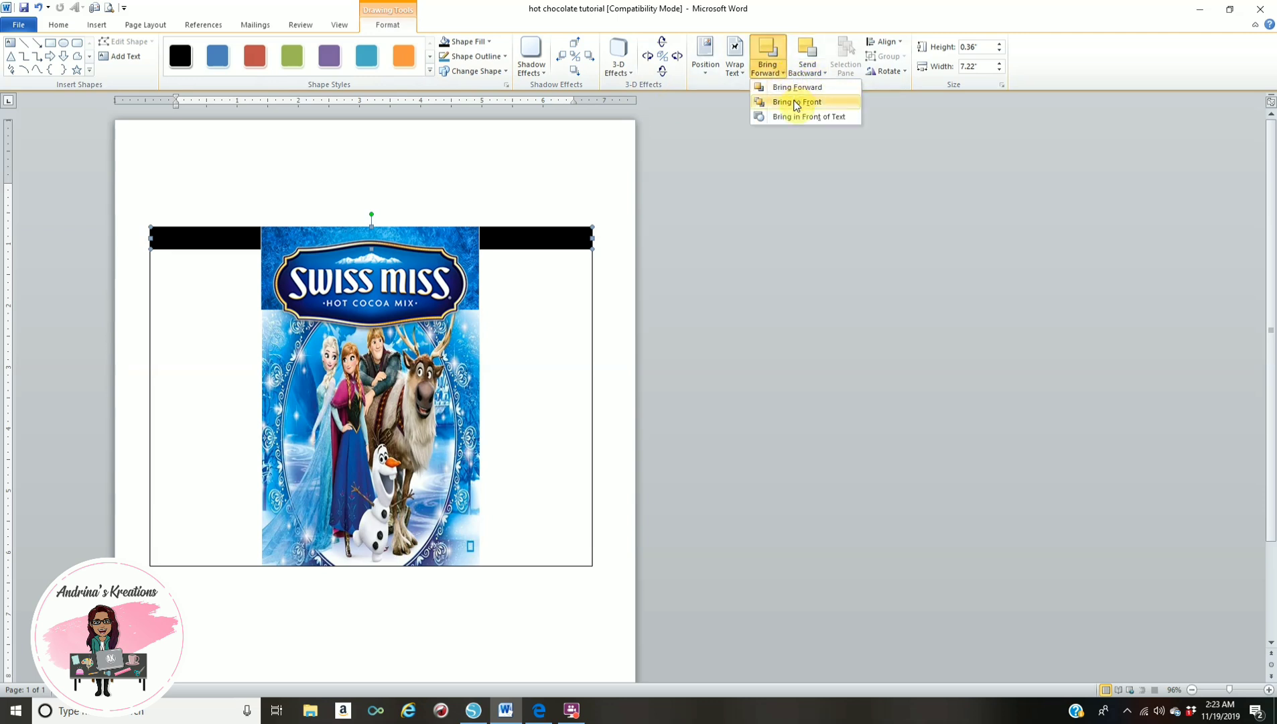
click(796, 102)
click(589, 165)
Lower the Swiss Miss logo to just below the black strip and widen it on both sides to about the middle panel's width.
click(392, 295)
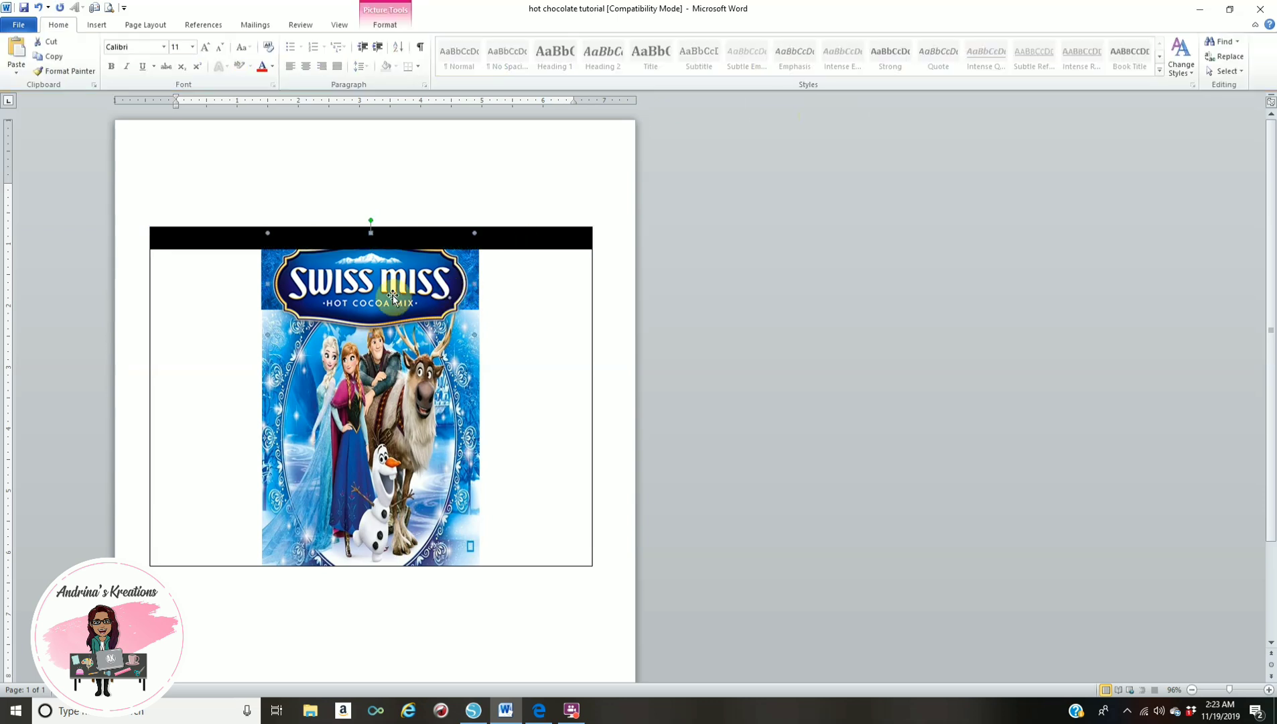
drag(394, 293, 395, 296)
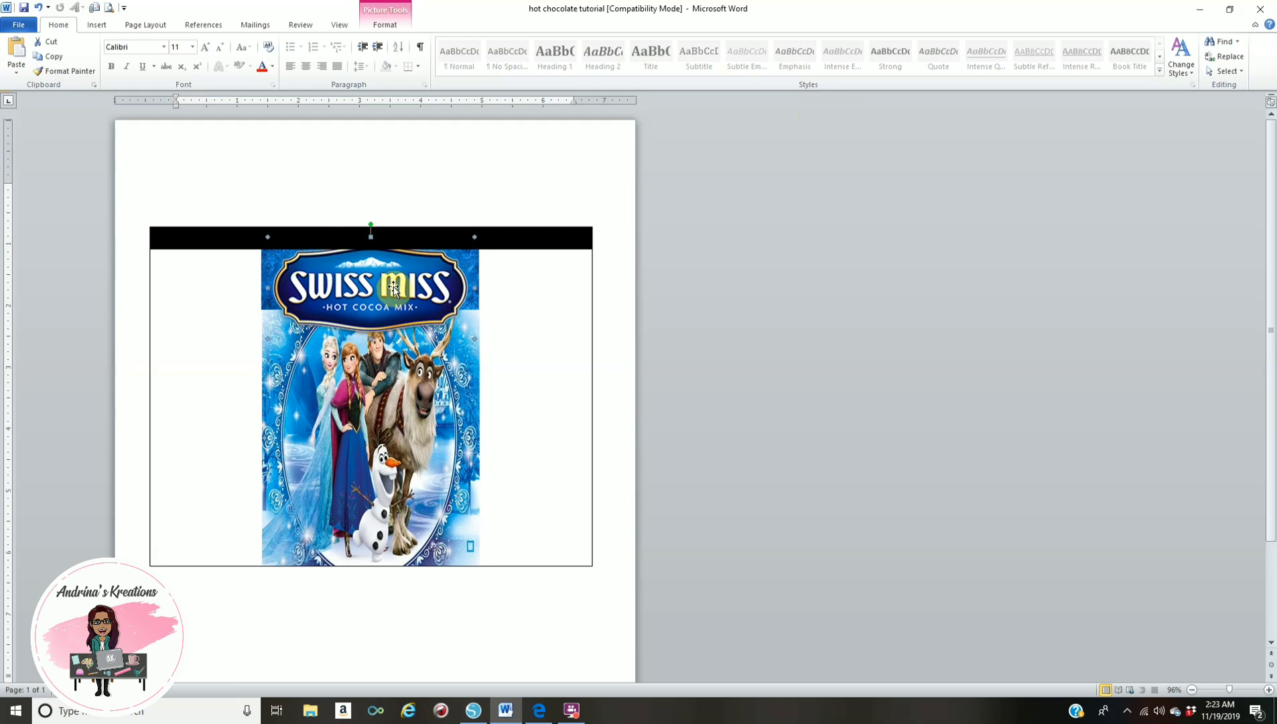
drag(406, 289, 403, 291)
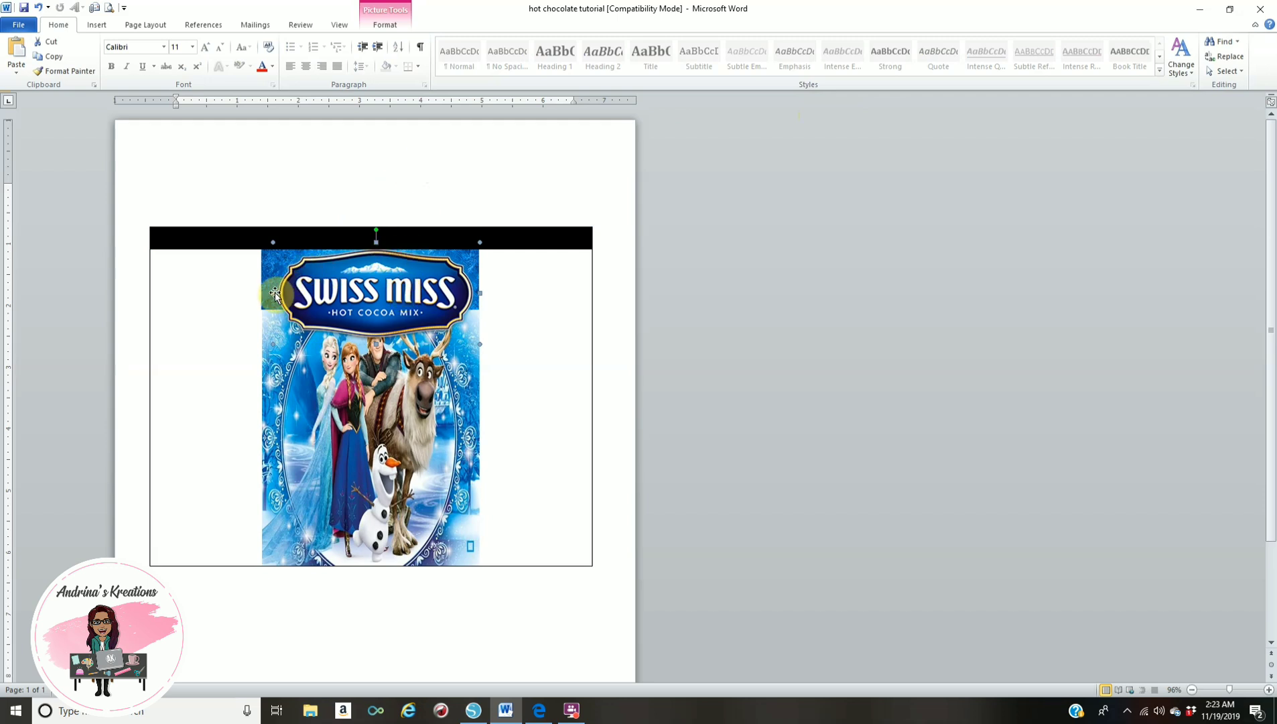
drag(273, 293, 261, 293)
drag(482, 293, 485, 293)
drag(258, 293, 258, 293)
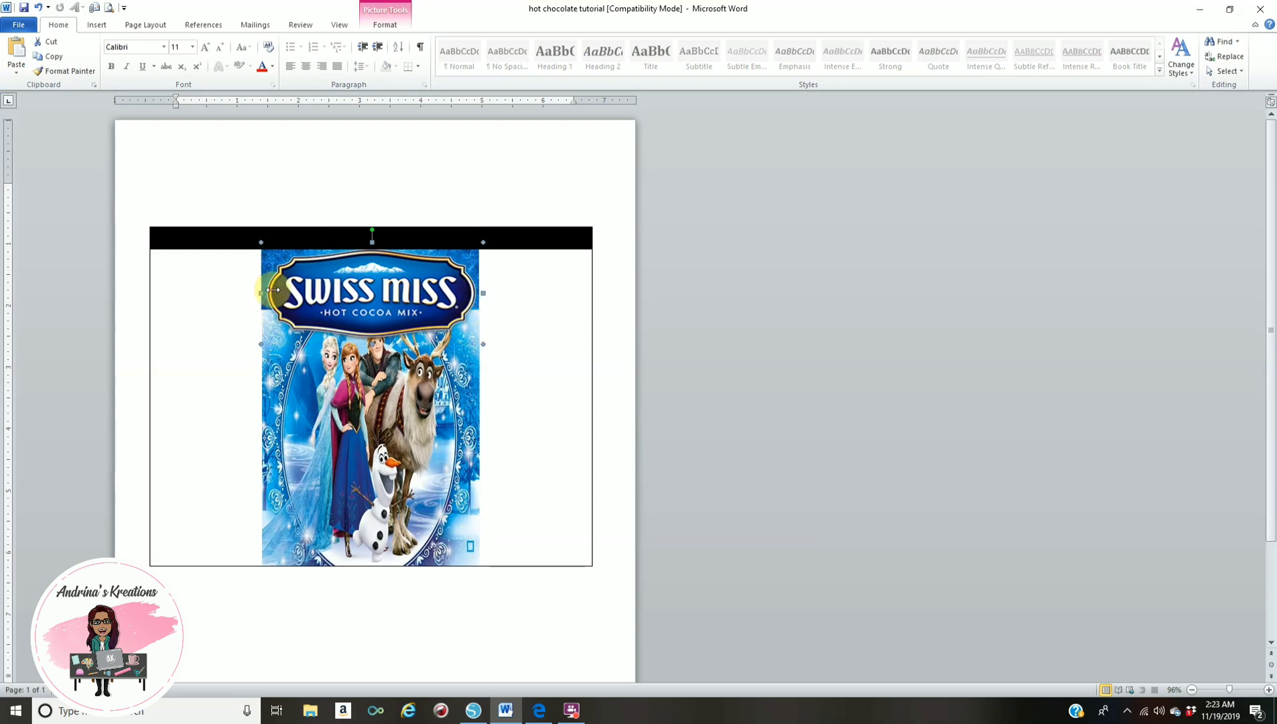
Move the black strip off the template into the blank space above it.
click(510, 160)
click(515, 235)
drag(516, 235, 532, 188)
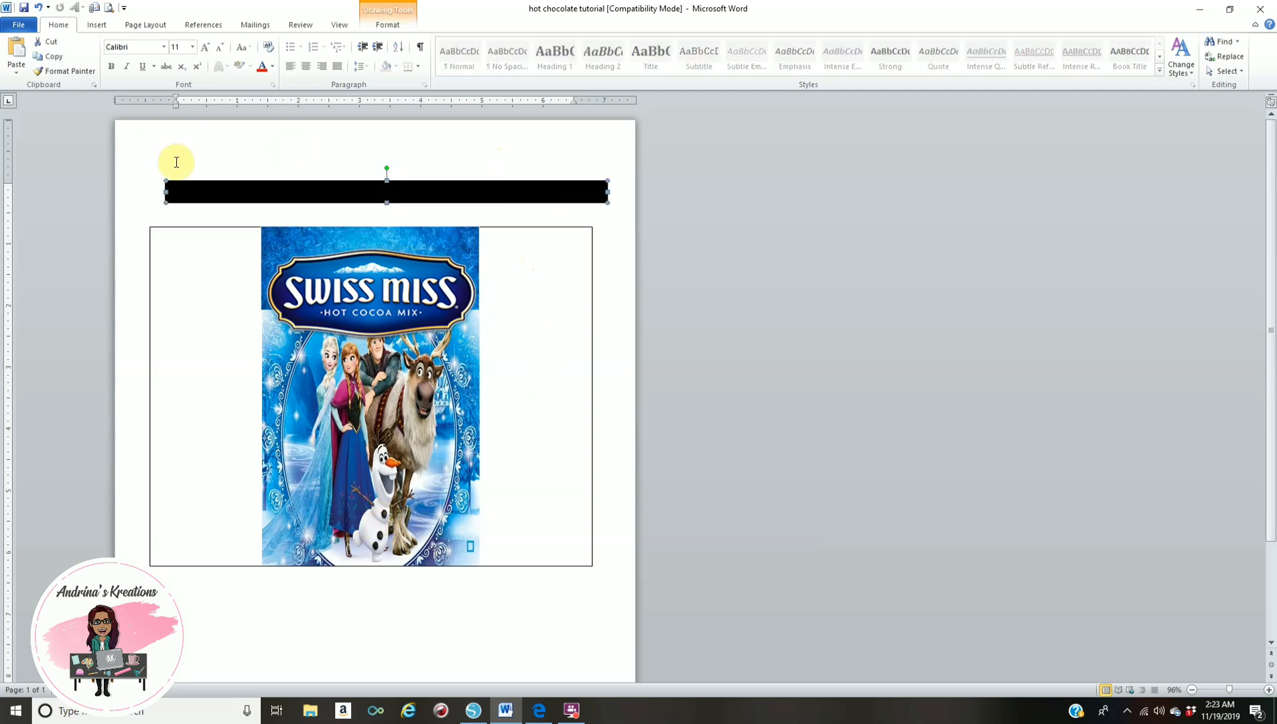
click(510, 137)
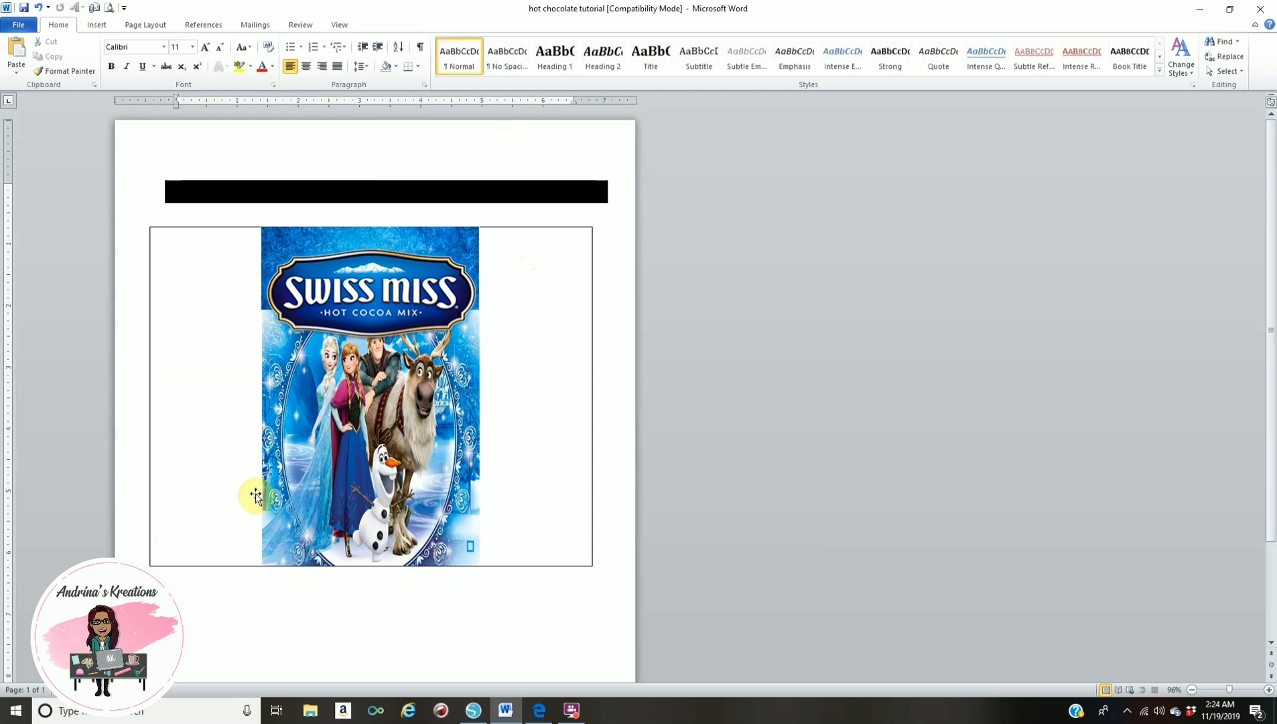
Insert the picture christmas_star_banner_13543 from the Christmas pictures folder.
click(96, 25)
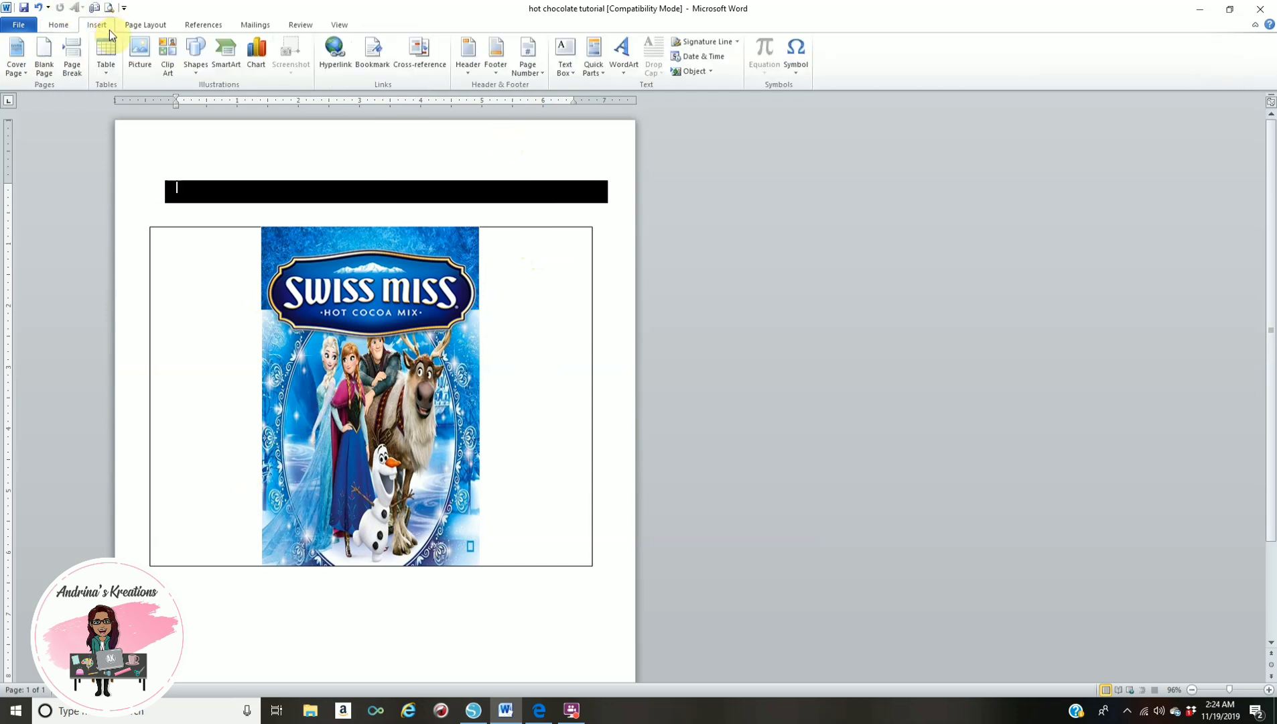
click(139, 60)
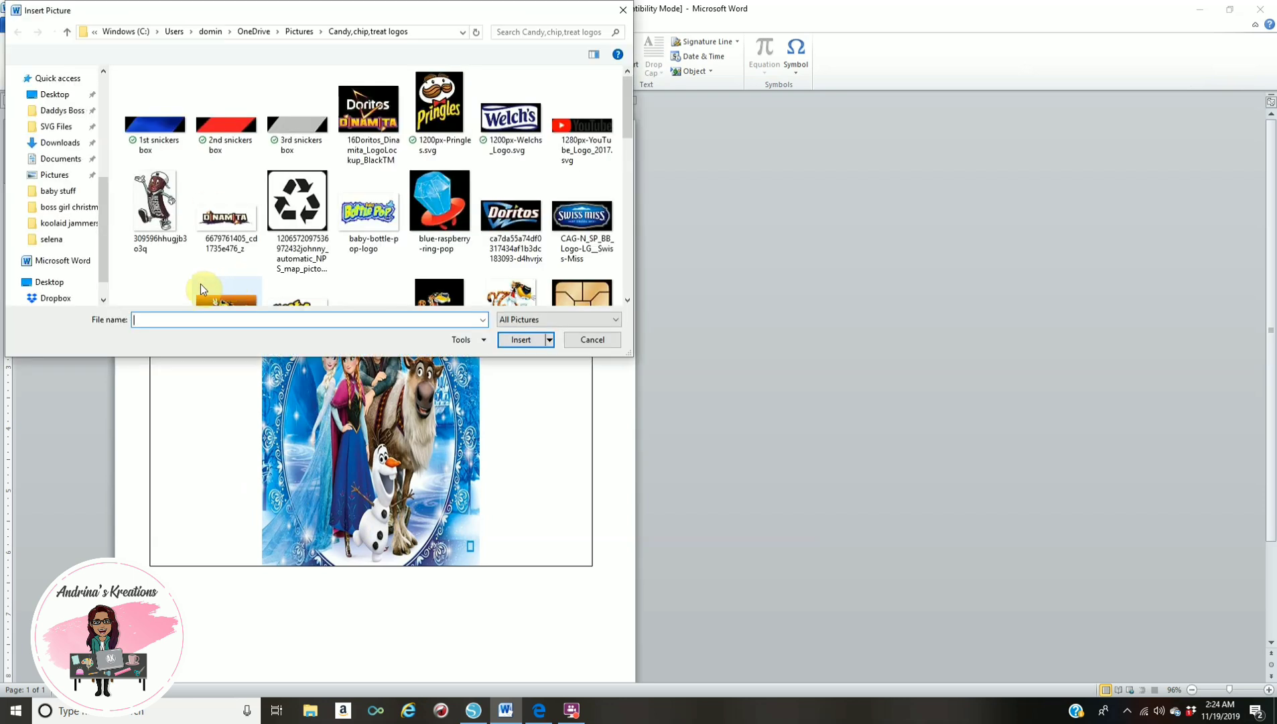
scroll(67, 232, down, 1)
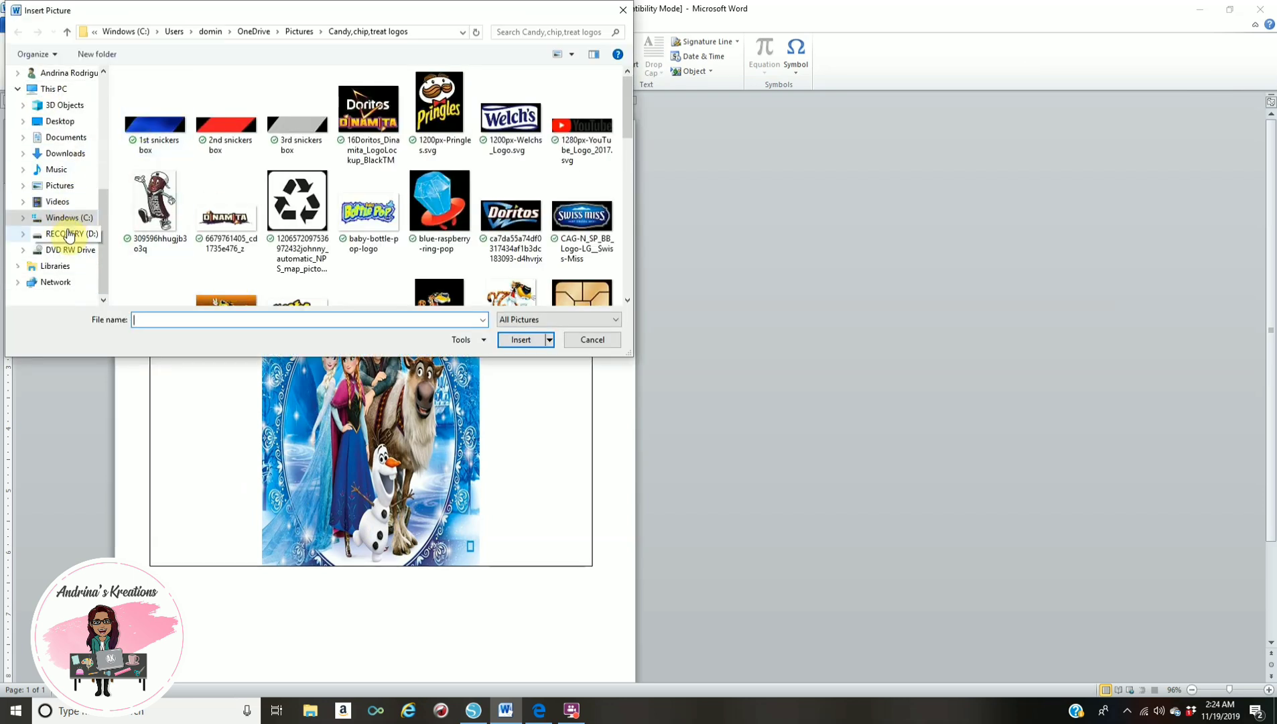
scroll(421, 261, down, 1)
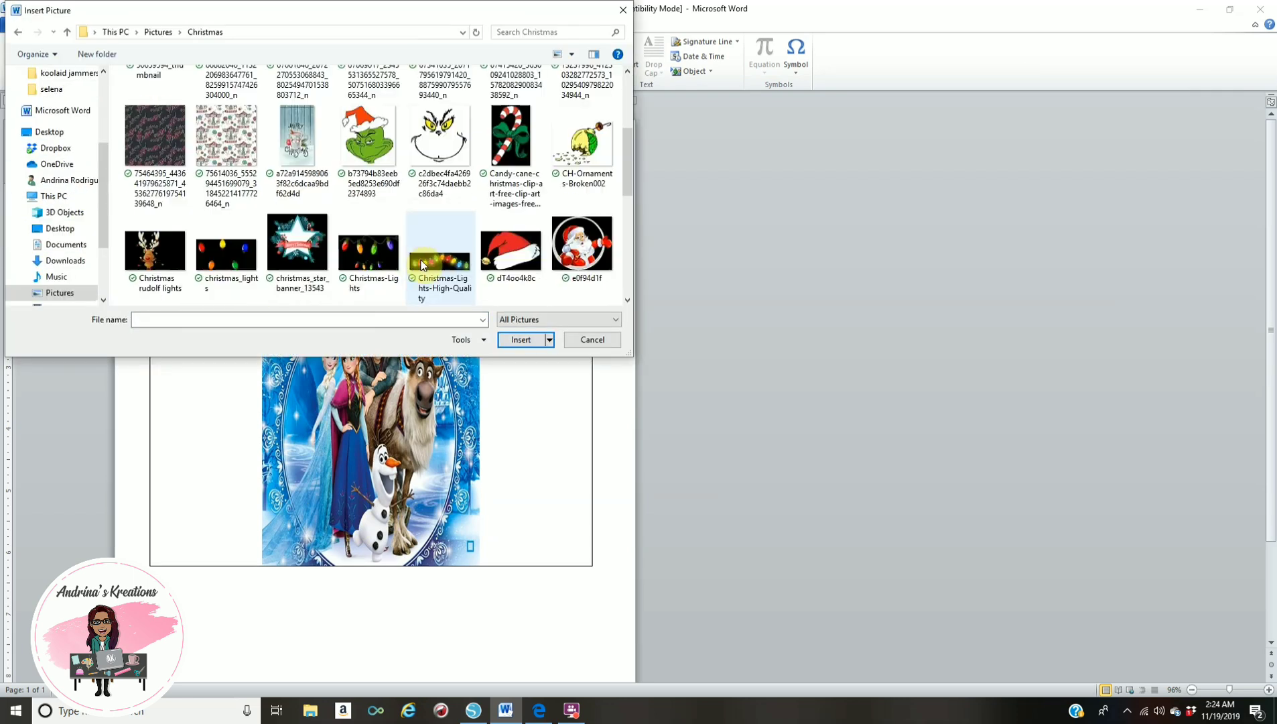
click(305, 250)
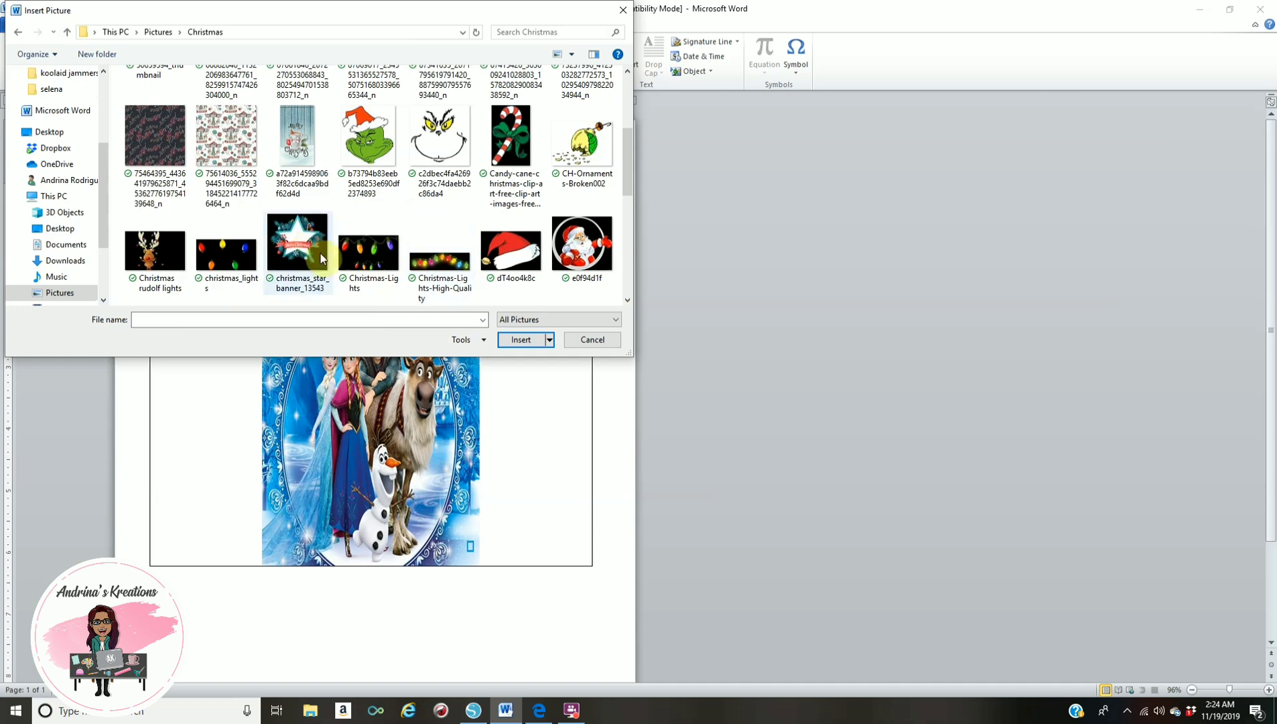
click(523, 339)
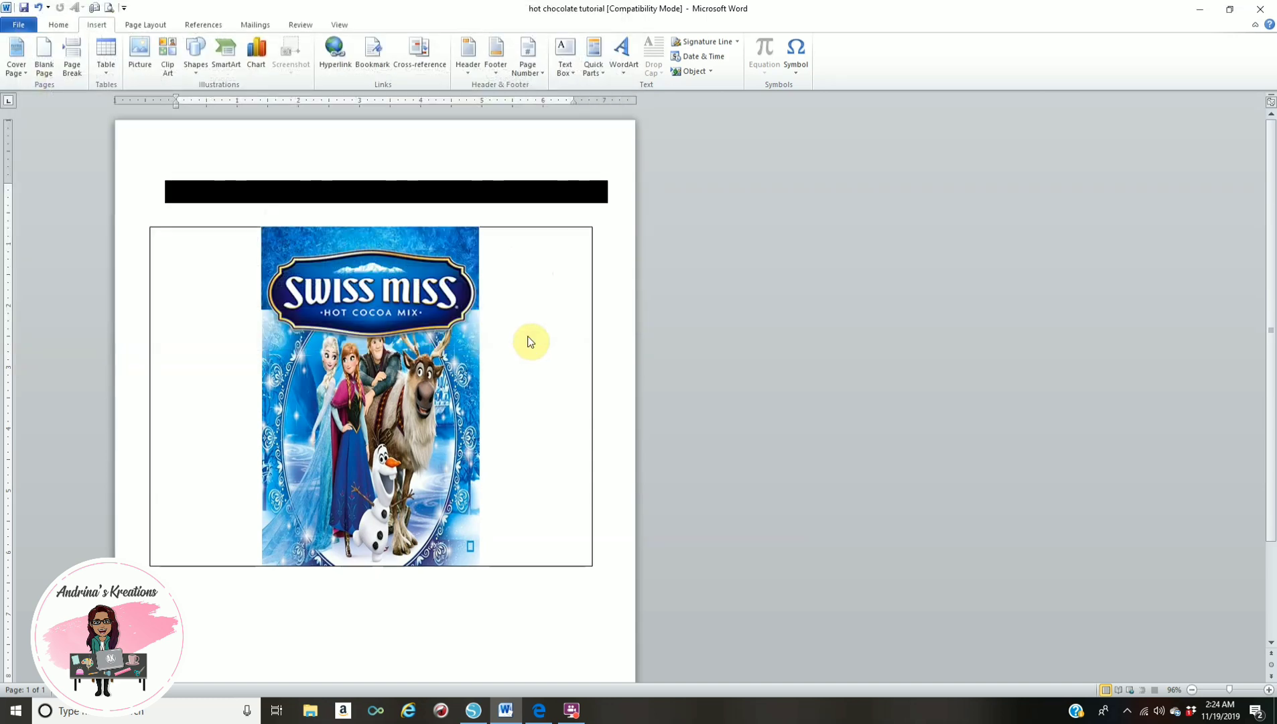
Set the star banner's text wrapping to In Front of Text, shrink it to about 2.26" by 2.41" and place it at the middle panel's lower left.
click(374, 53)
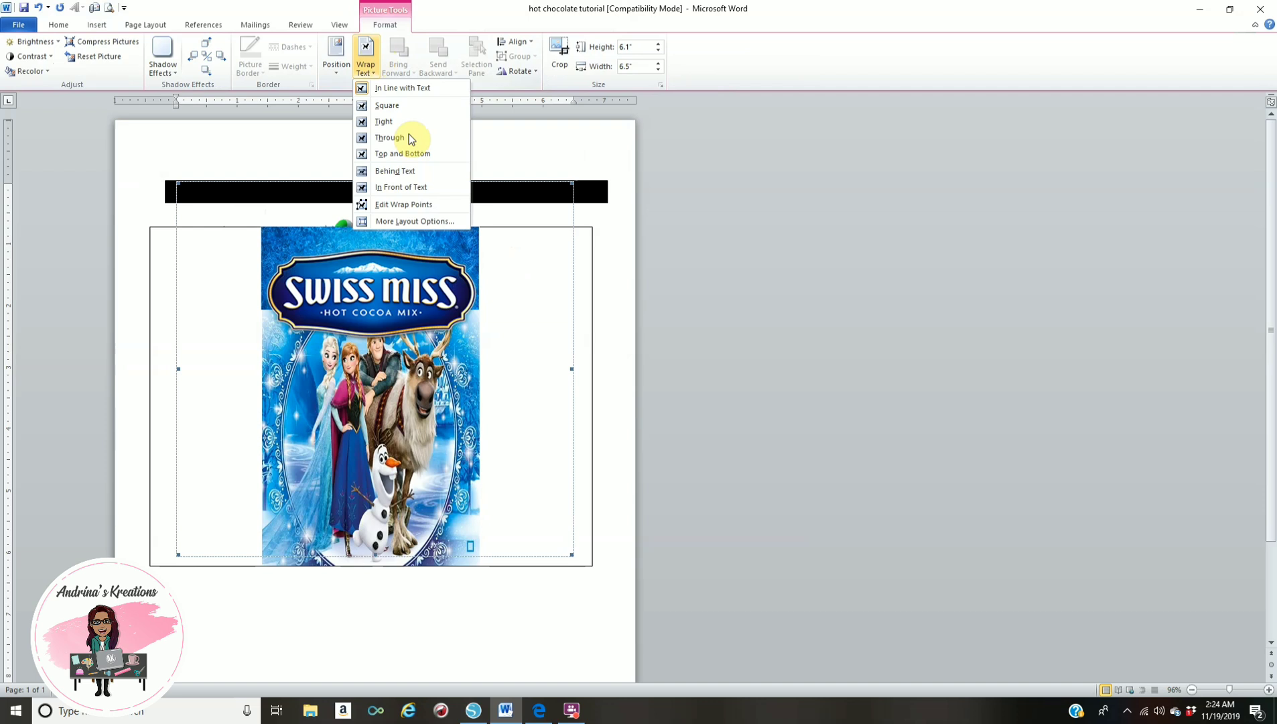
click(431, 189)
drag(574, 183, 389, 462)
drag(289, 450, 349, 454)
drag(237, 370, 291, 421)
drag(362, 484, 345, 506)
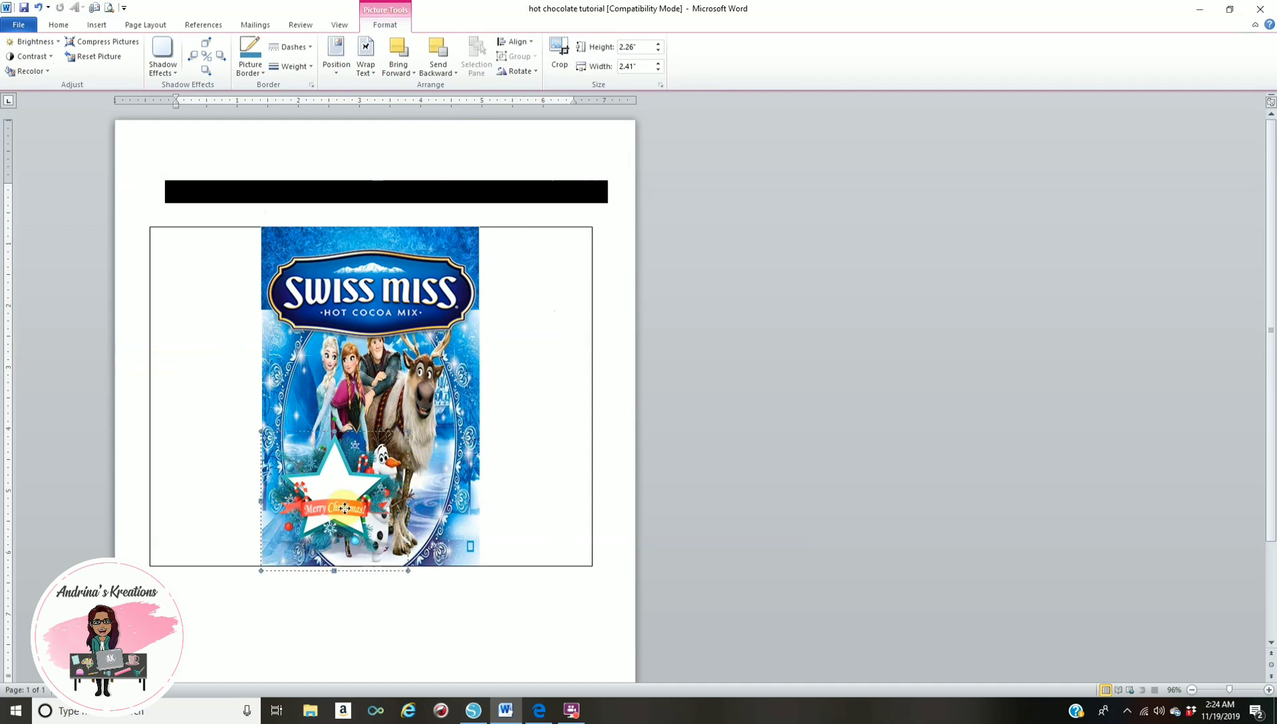
Move the black strip onto the template's bottom edge, aligned with its sides.
click(410, 155)
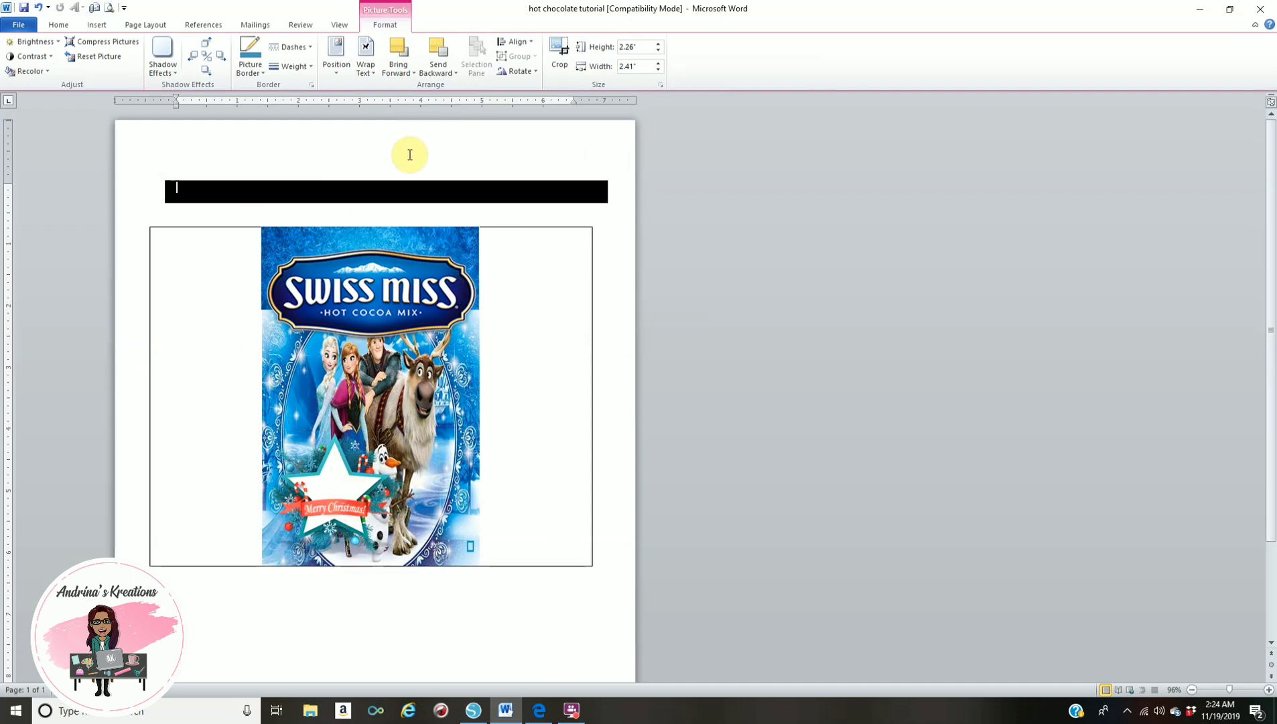
mouse_move(437, 195)
mouse_down()
mouse_move(413, 515)
mouse_move(422, 558)
mouse_up()
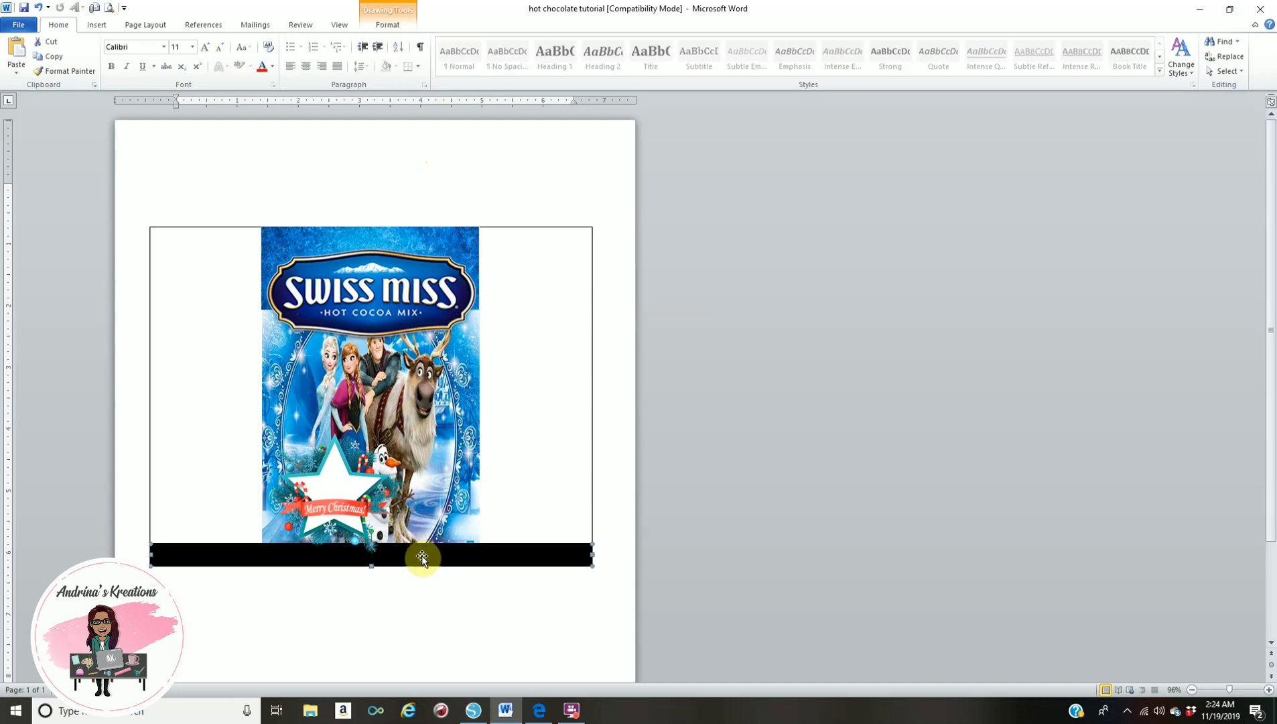
click(450, 146)
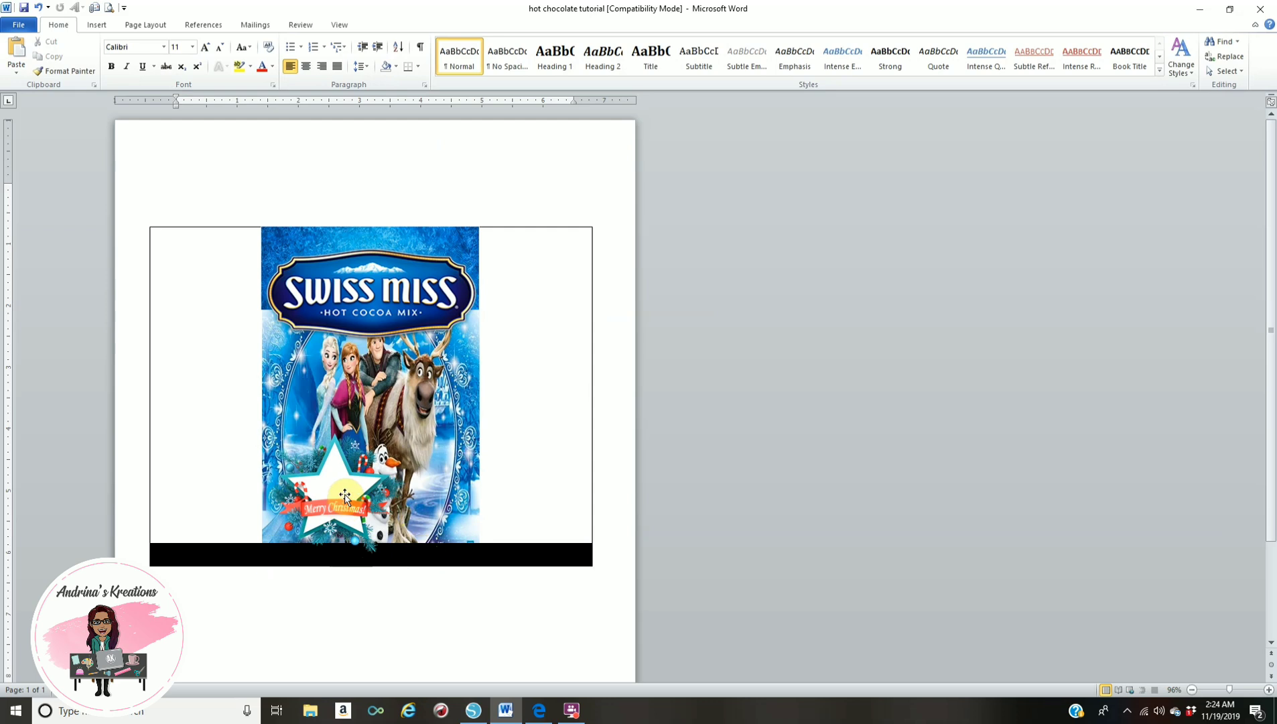
Shrink the star banner slightly, nudging it into the middle panel's lower left corner, and move the black strip back above the template.
click(405, 440)
drag(408, 431, 389, 449)
drag(335, 507, 329, 512)
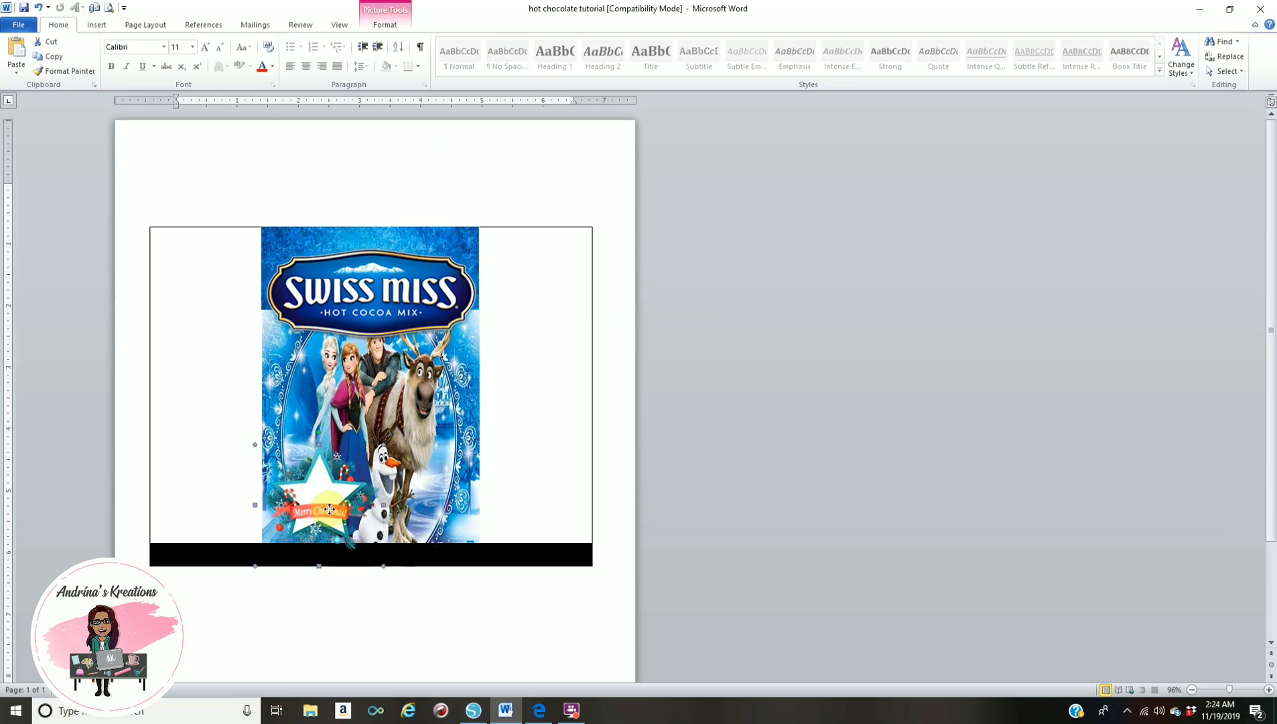
click(530, 202)
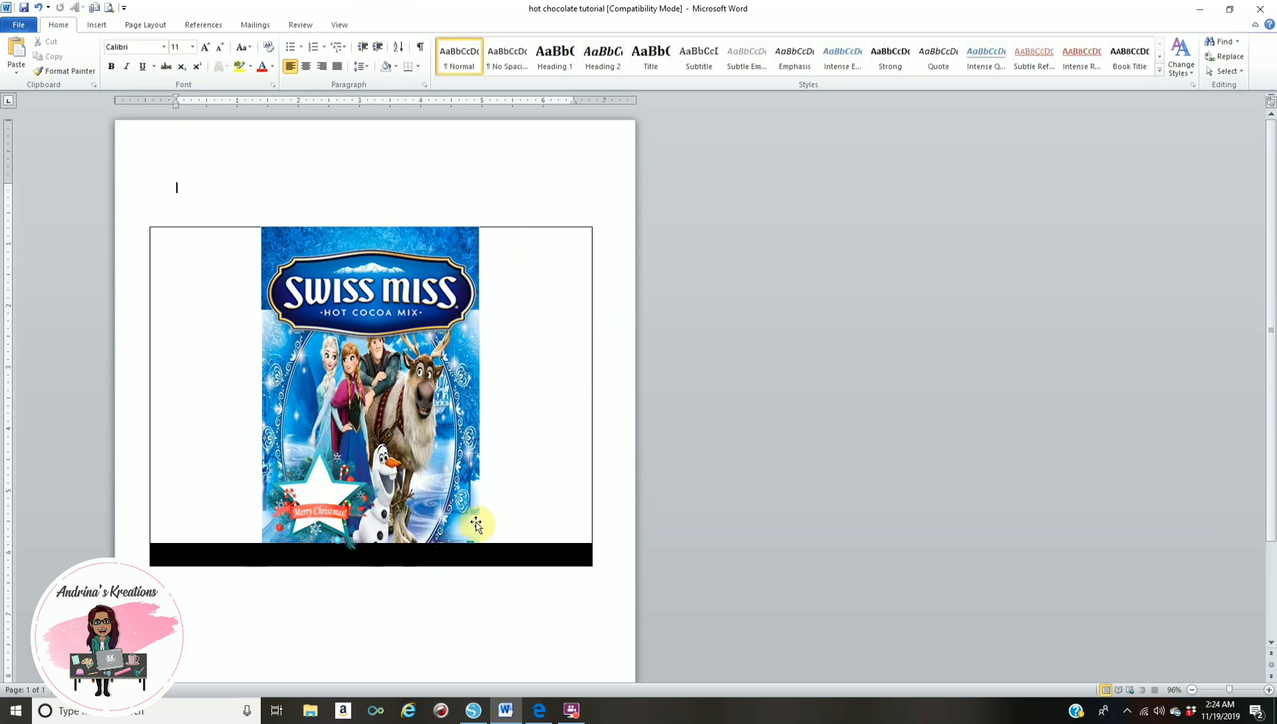
drag(450, 565, 464, 179)
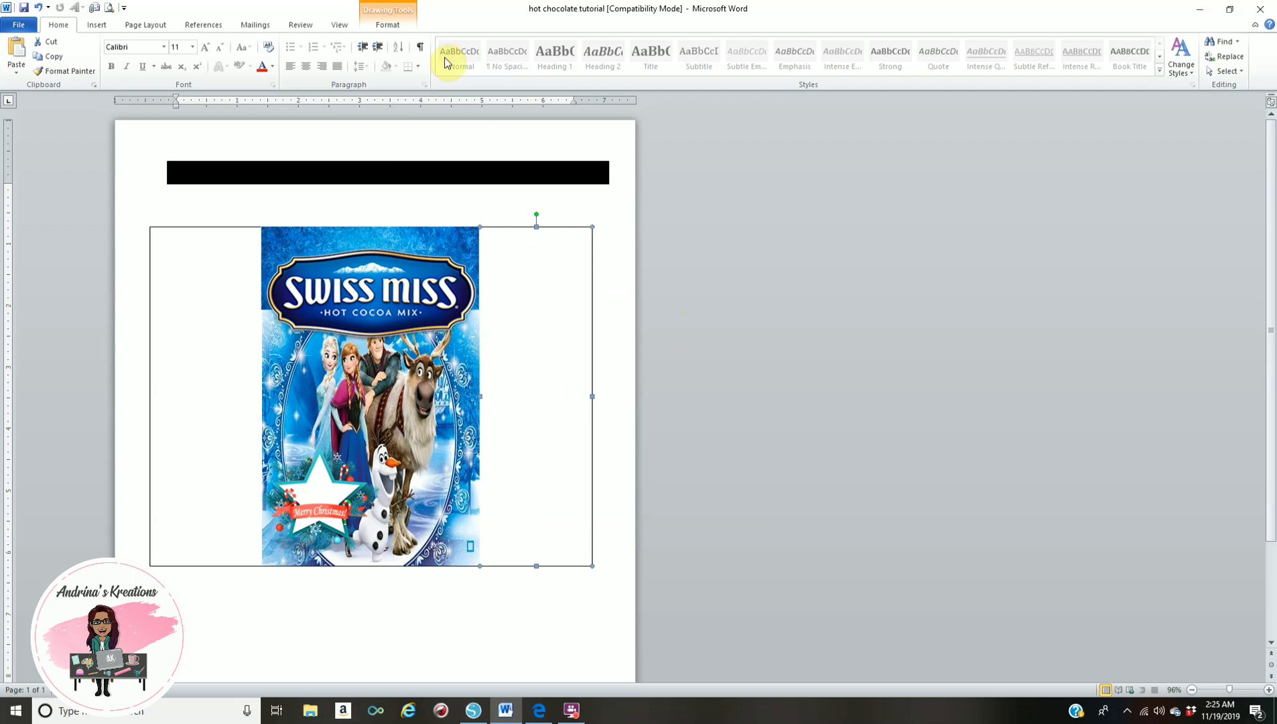
Try filling the right panel with the snowy forest picture eb9ba58cee79c4692fe9a2dda730b27b, and undo the fill.
click(401, 27)
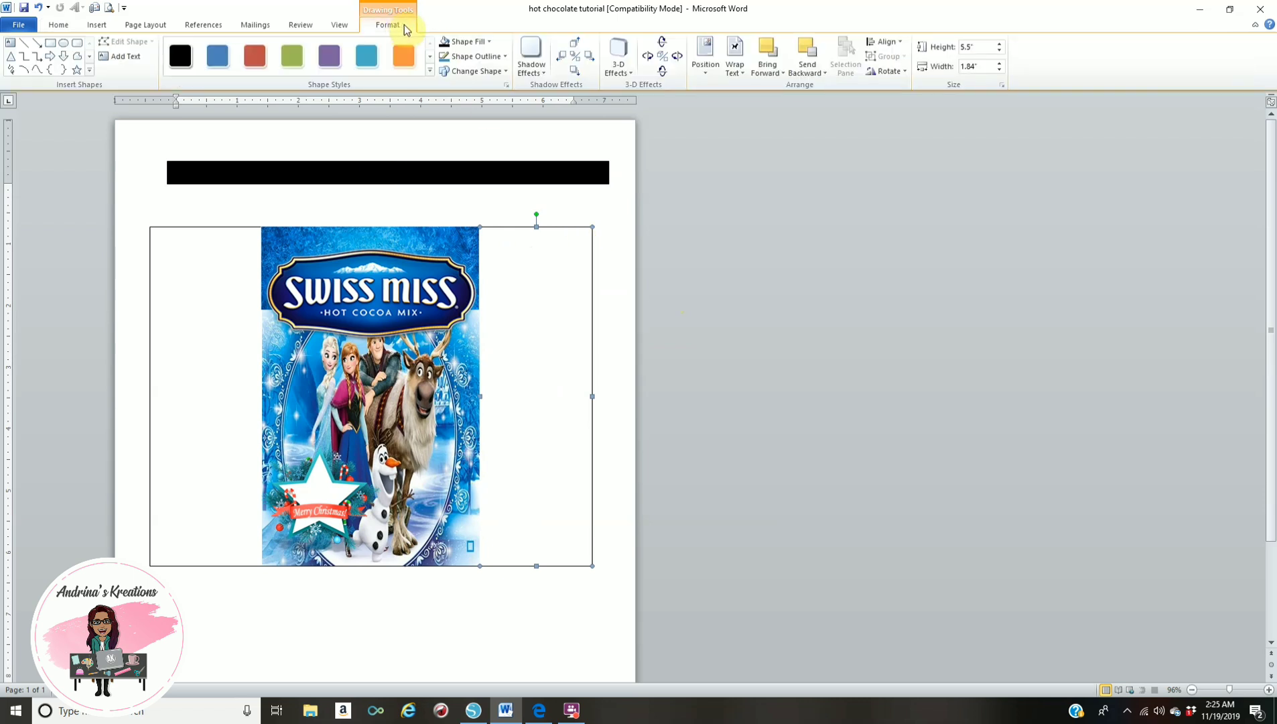
click(472, 41)
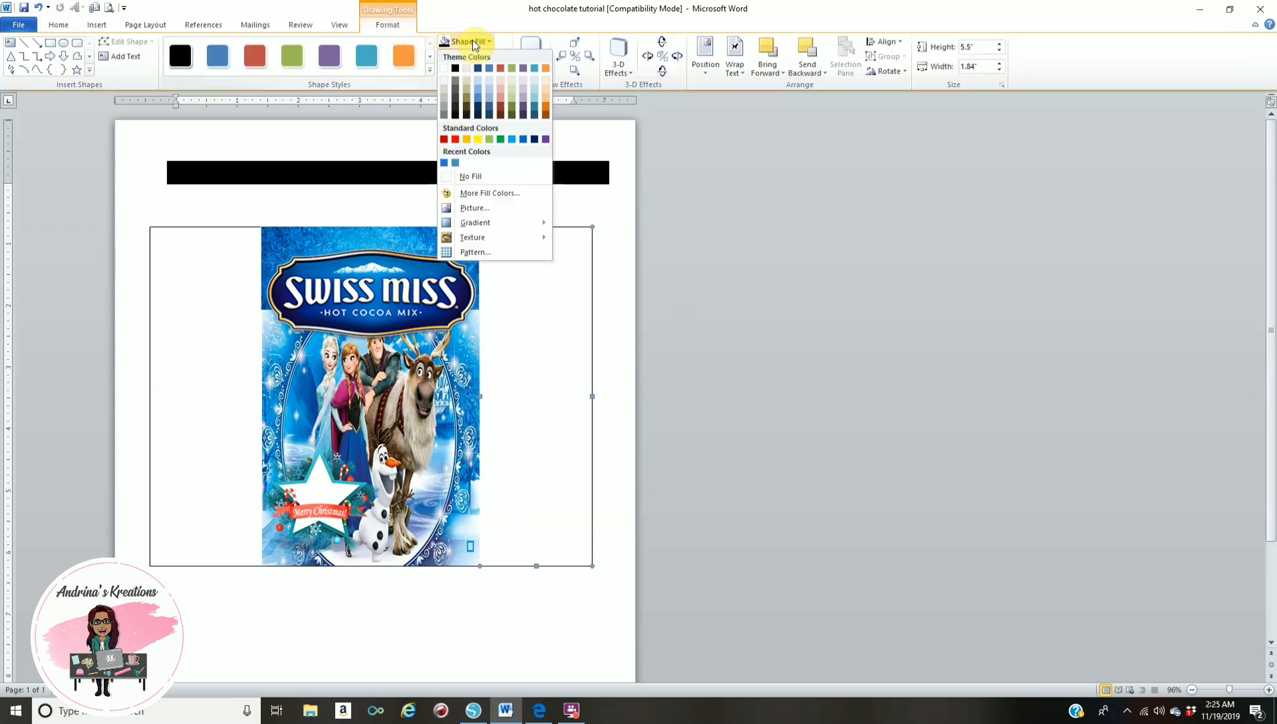
click(474, 208)
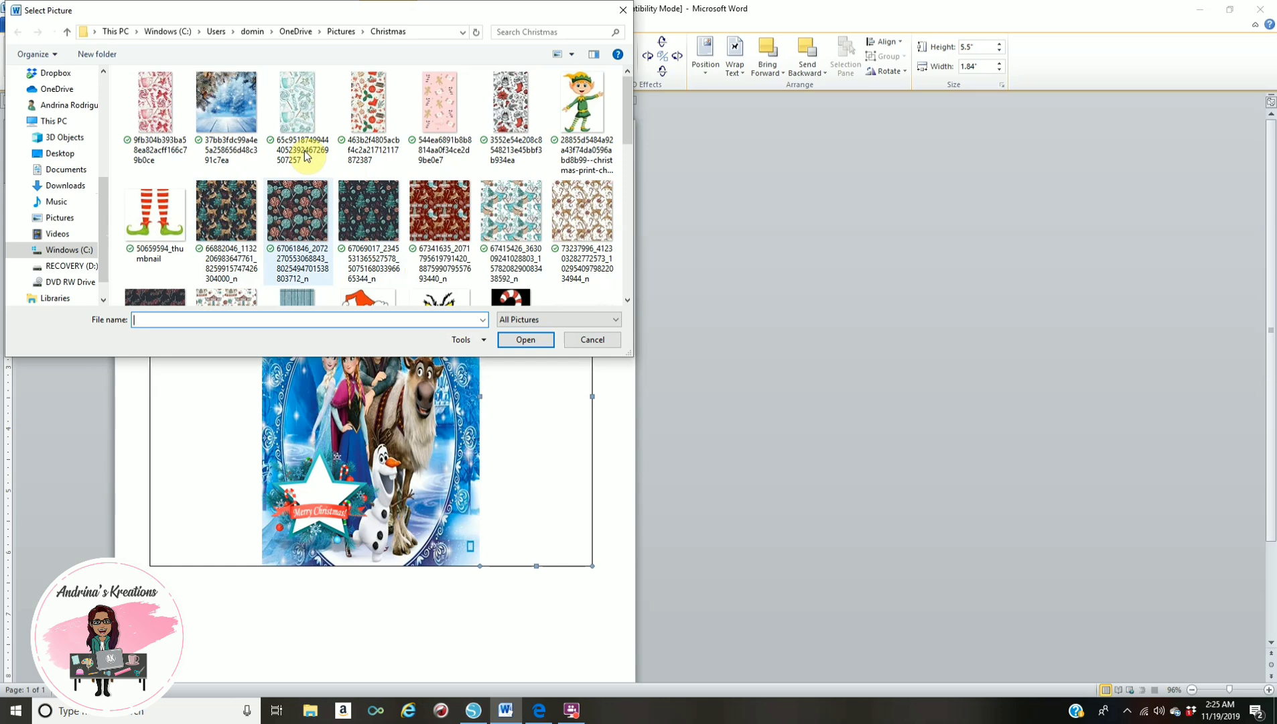
scroll(305, 155, down, 10)
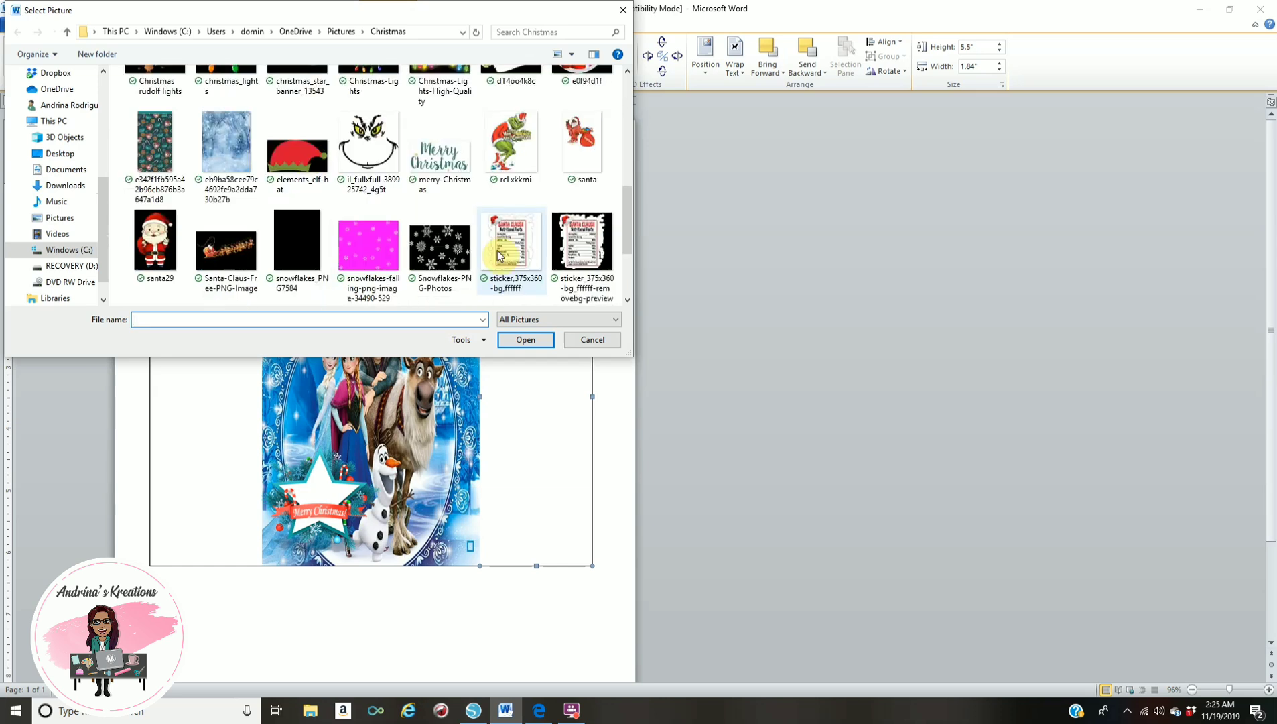
click(240, 143)
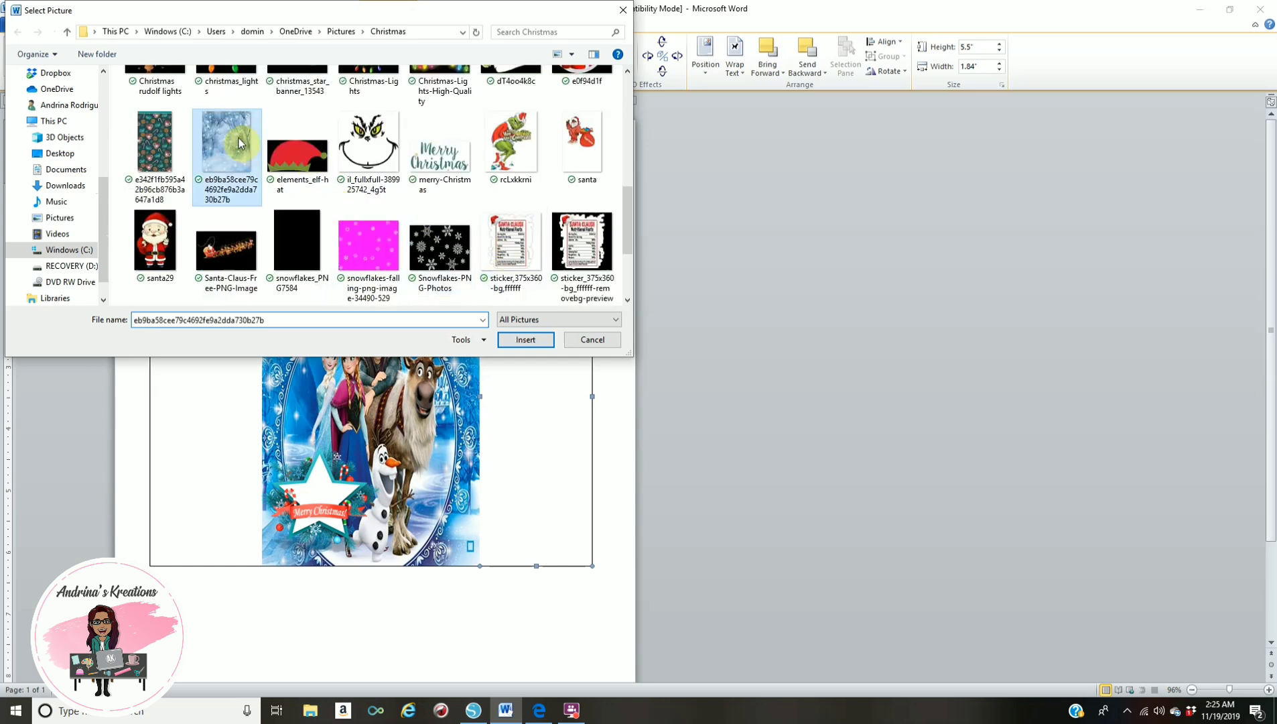
click(527, 343)
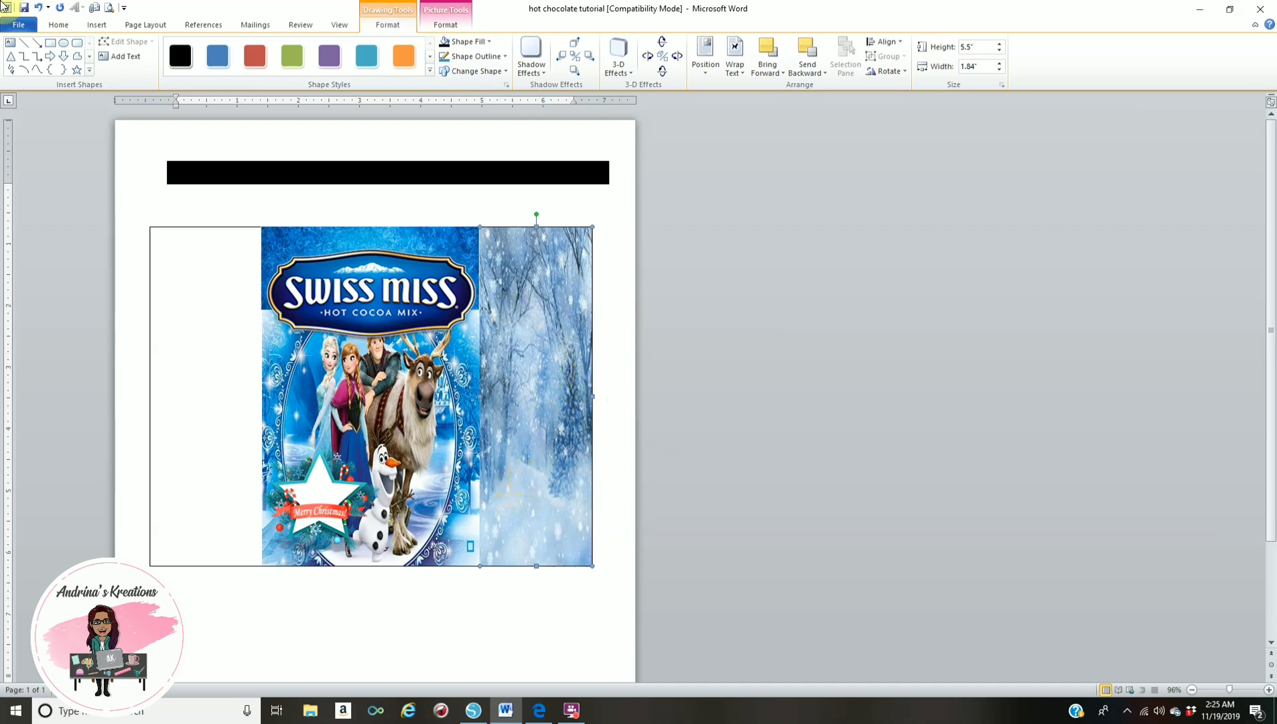
click(41, 15)
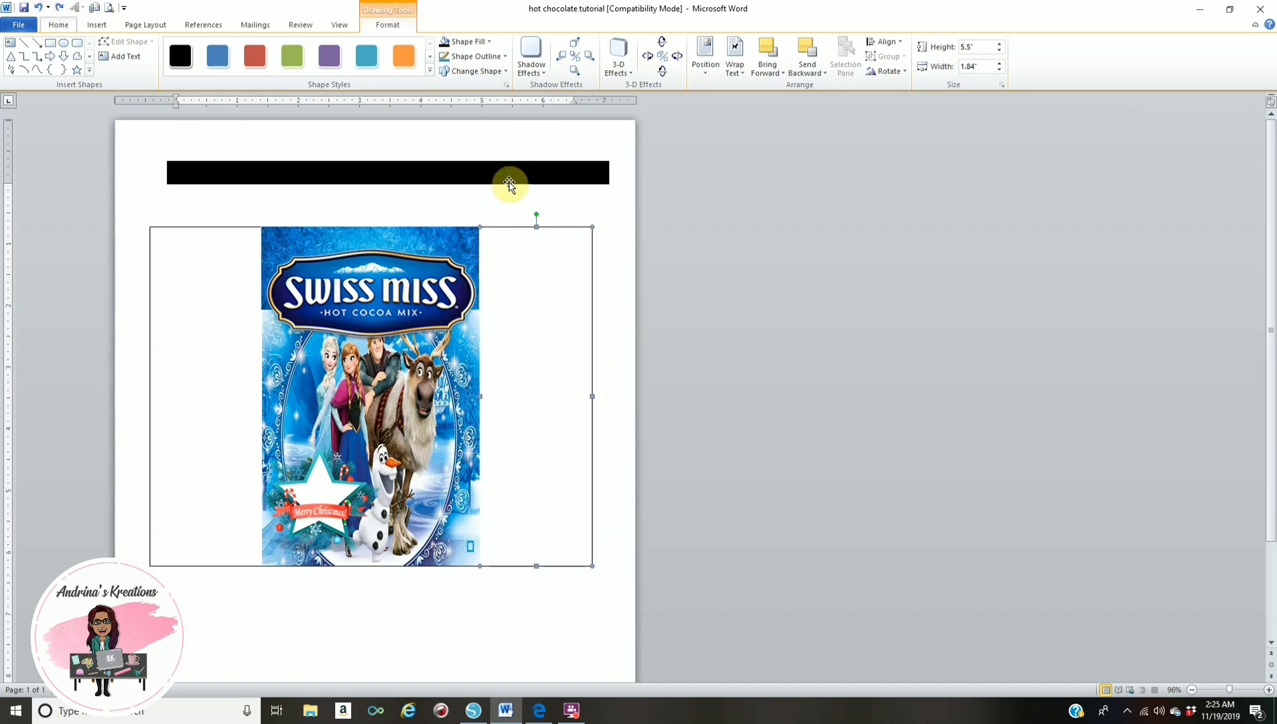
click(518, 201)
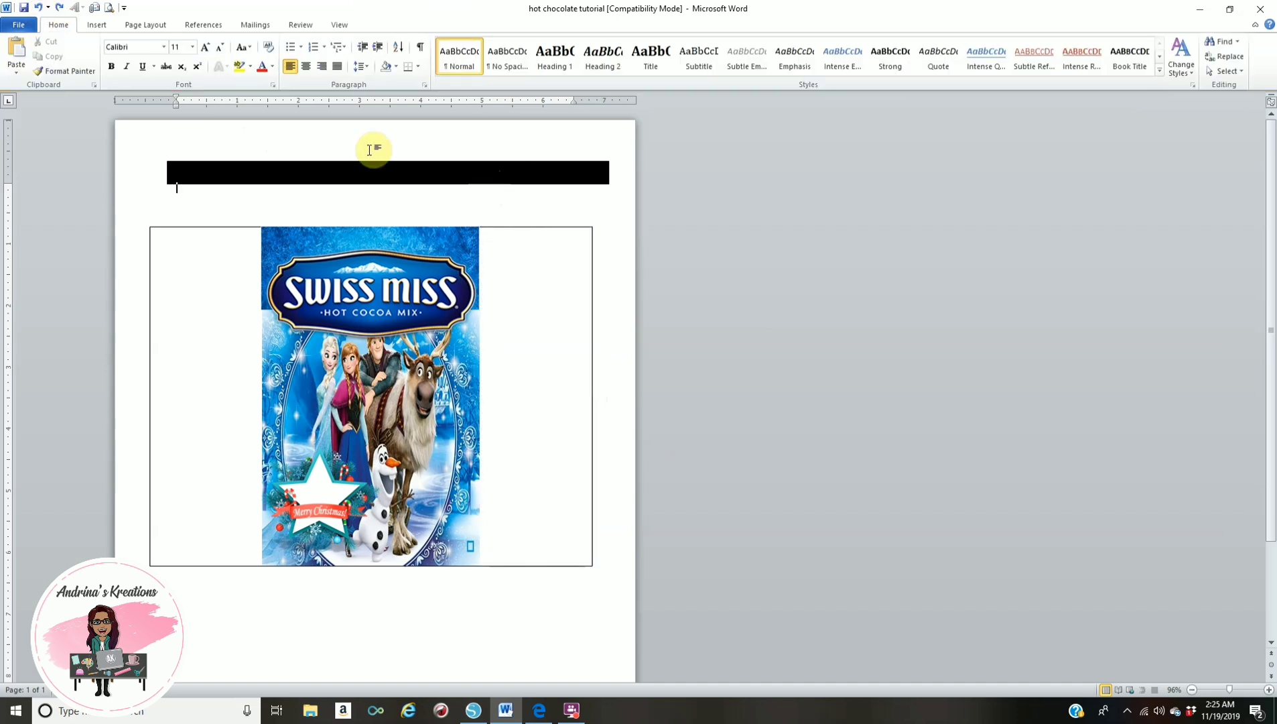
Insert the snowy forest picture eb9ba58cee79c4692fe9a2dda730b27b from the Christmas folder as a separate picture.
click(103, 26)
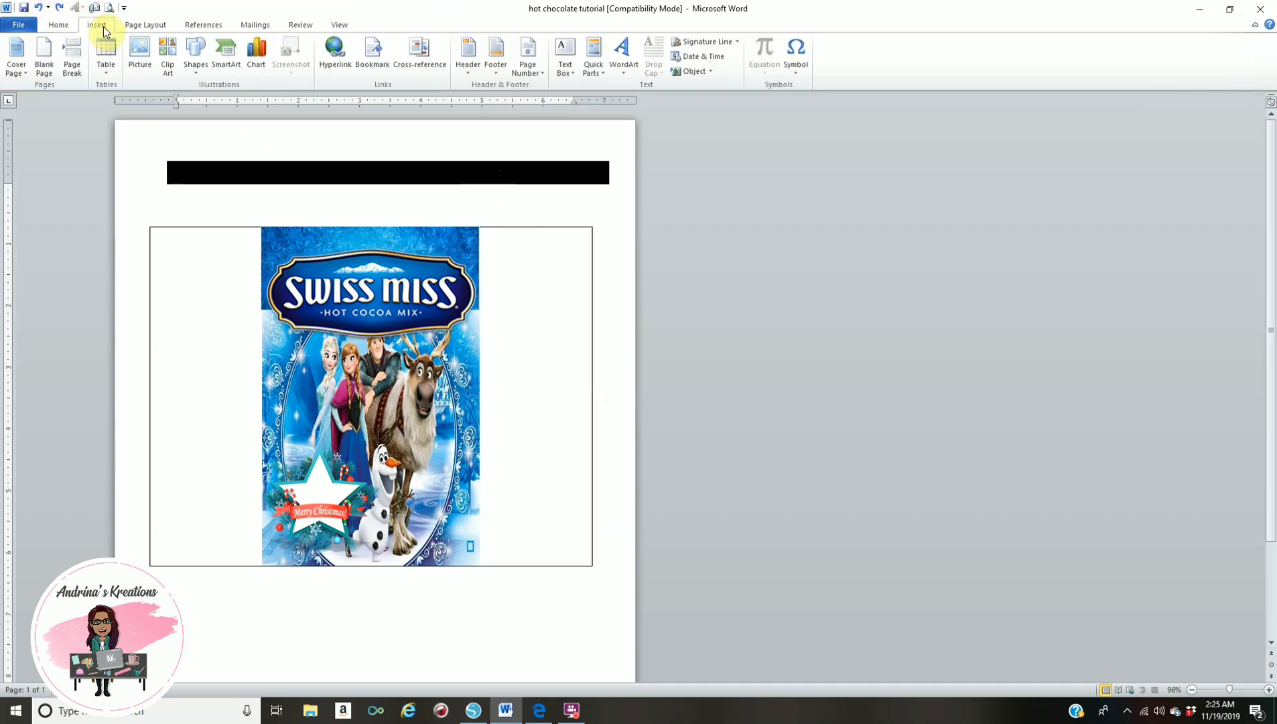
click(140, 60)
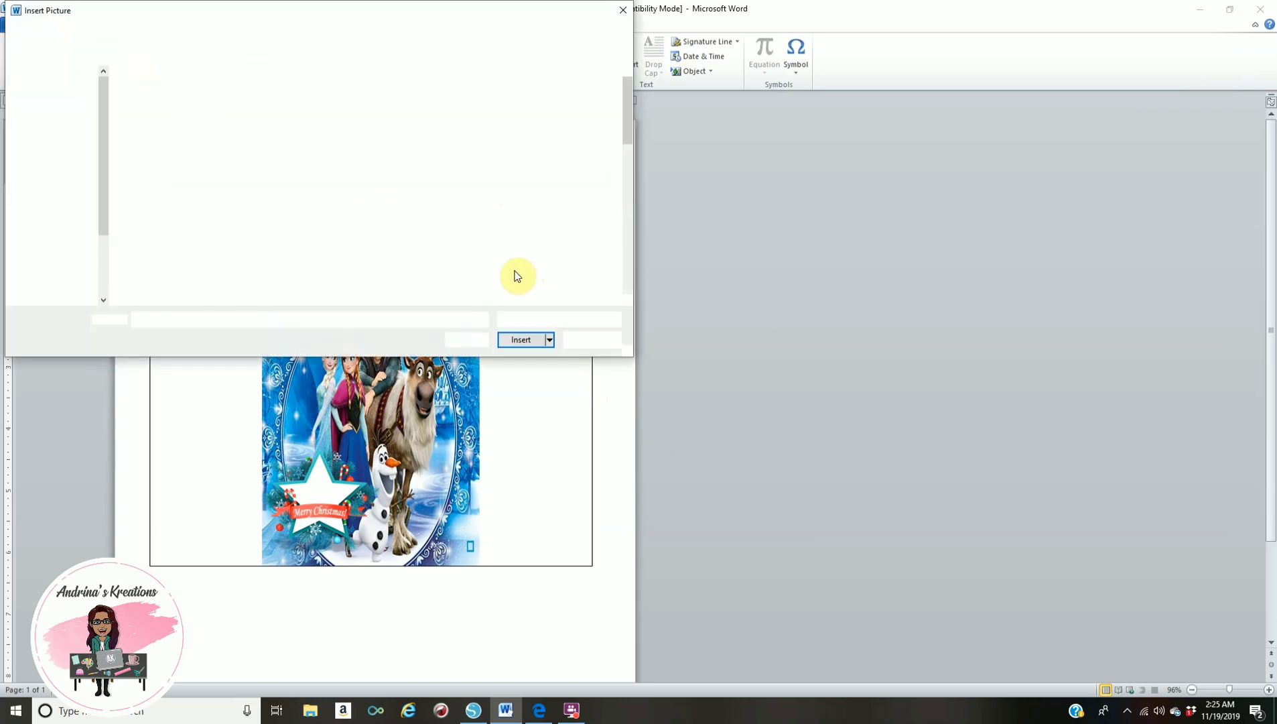
scroll(516, 276, down, 10)
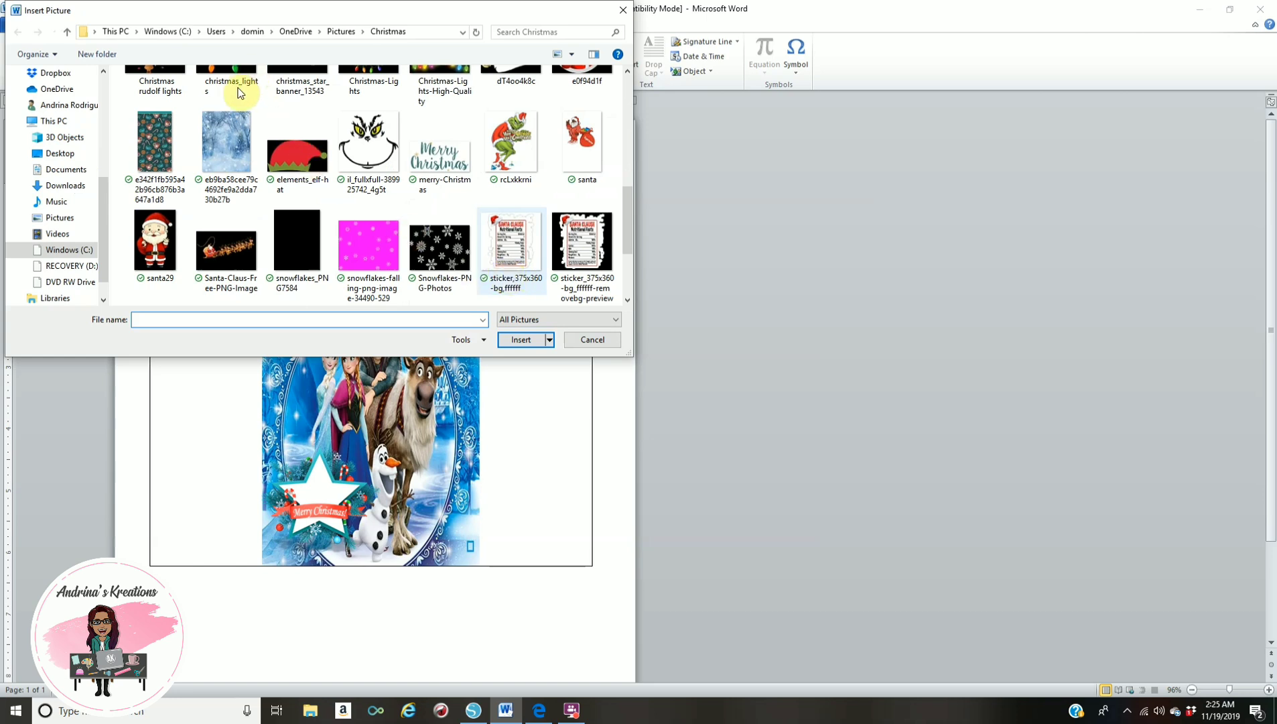
click(228, 137)
click(521, 340)
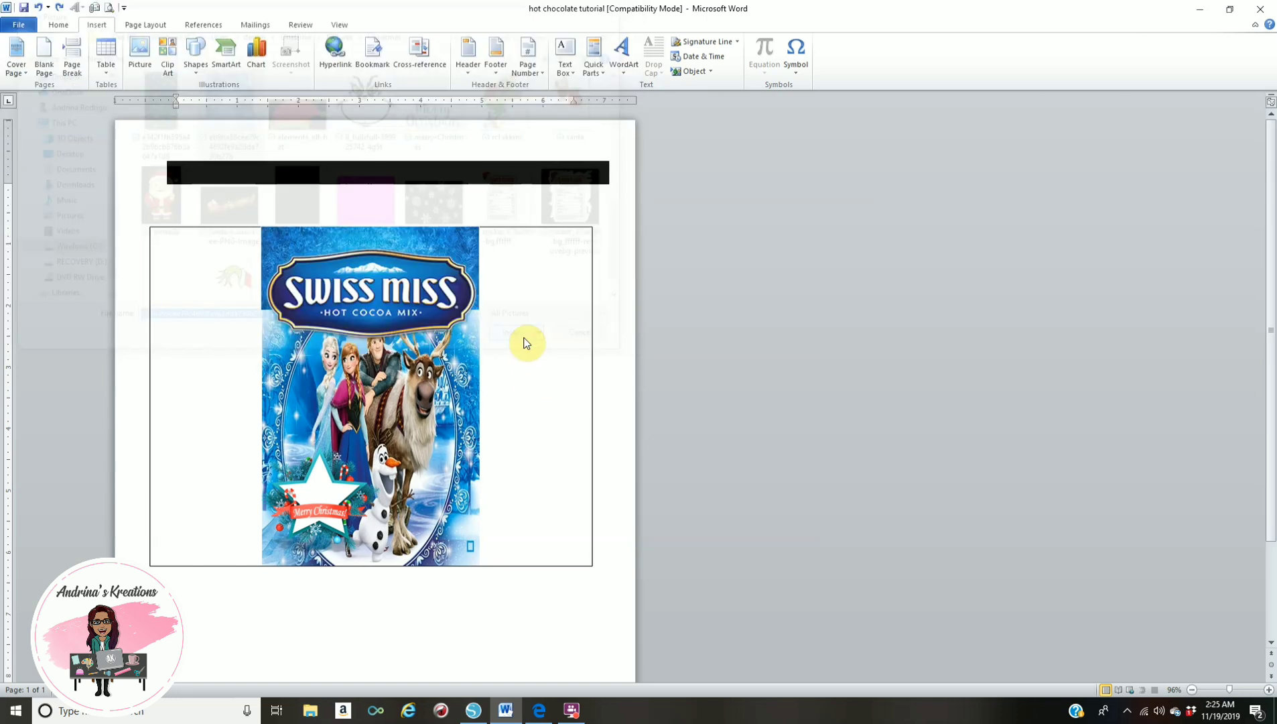
Set the snowy forest picture In Front of Text and stretch it to about 5.5" by 3.27", flush with the template's right edge.
click(367, 67)
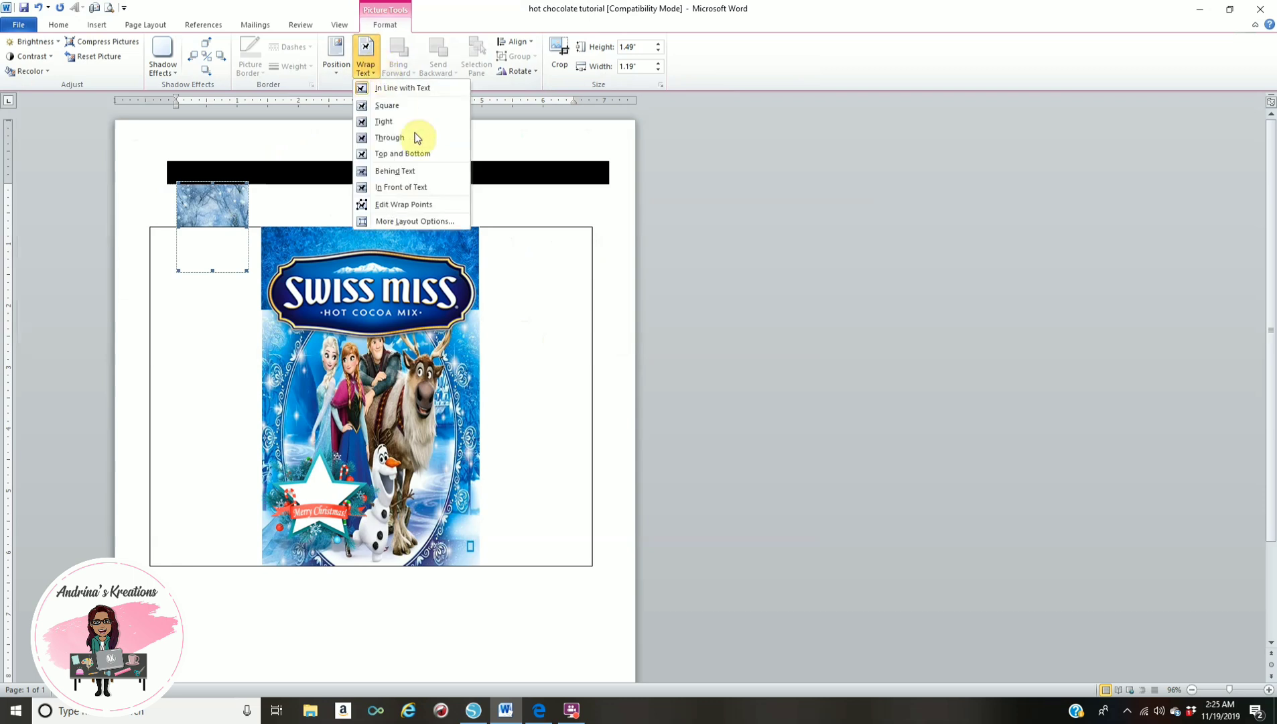
click(434, 189)
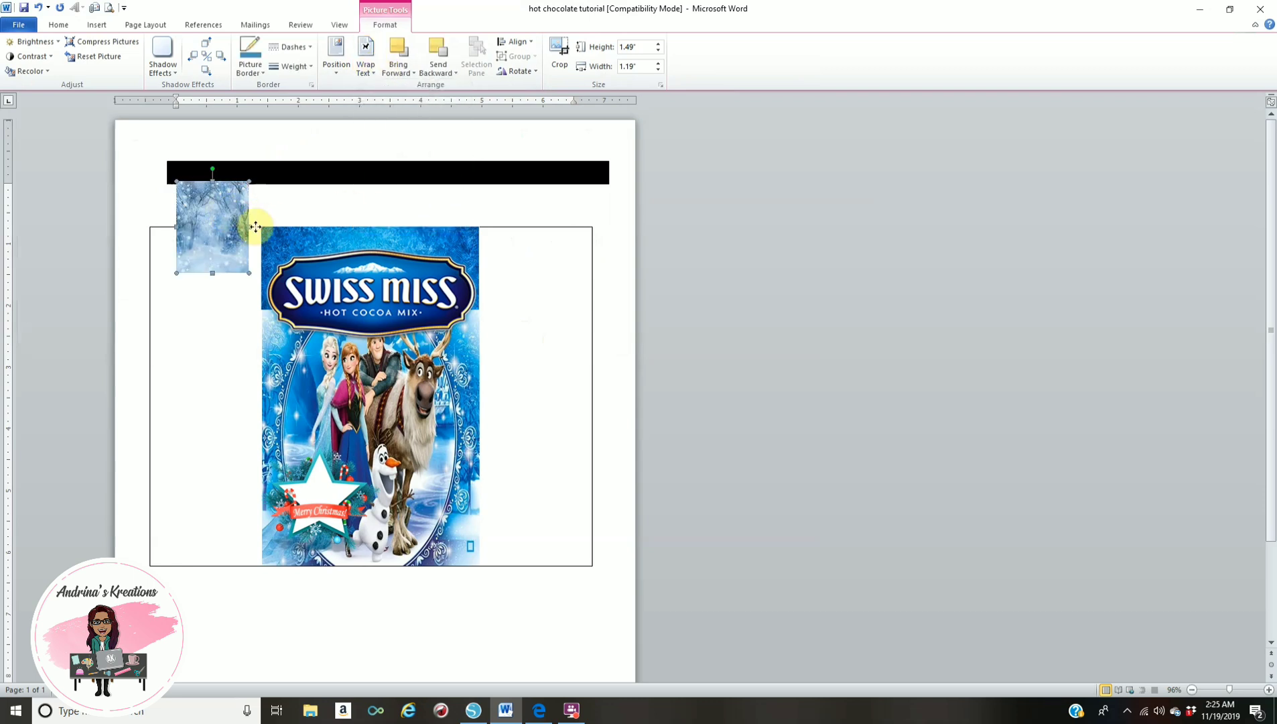
drag(538, 276, 562, 257)
drag(556, 319, 544, 564)
drag(520, 395, 409, 396)
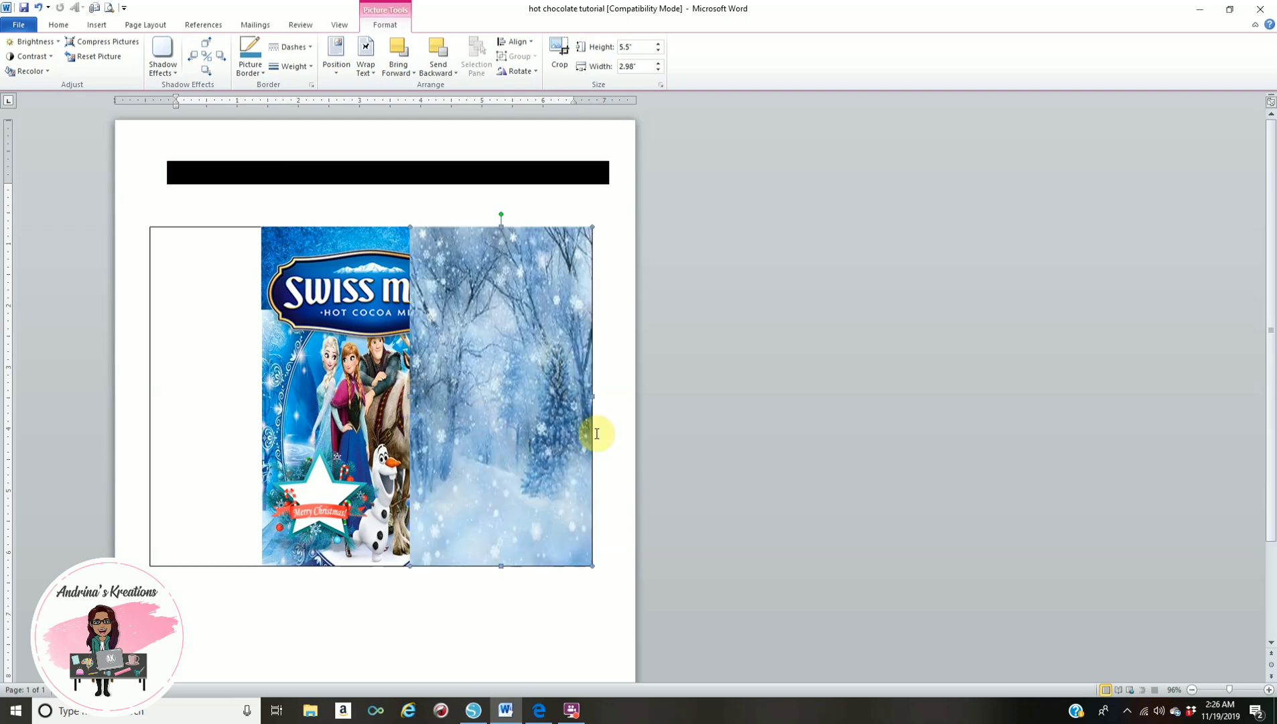
drag(410, 396, 392, 396)
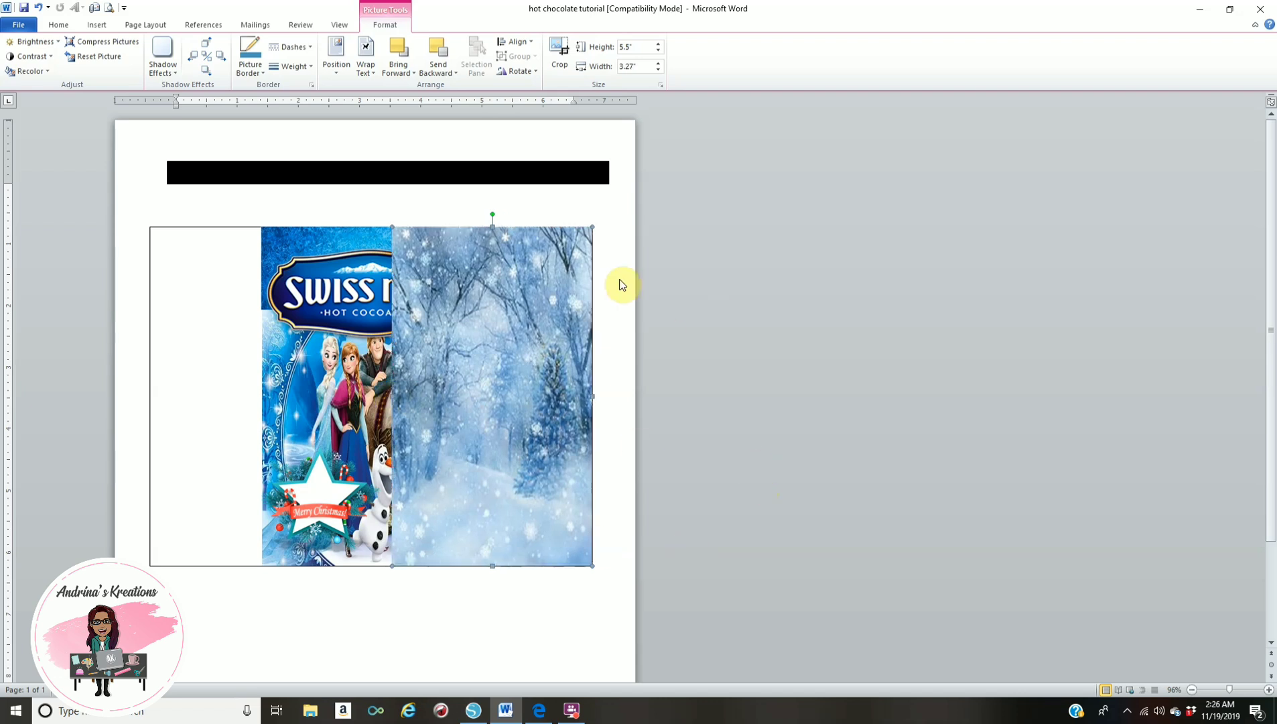
Send the snowy forest picture to the back and select the right panel rectangle.
click(439, 74)
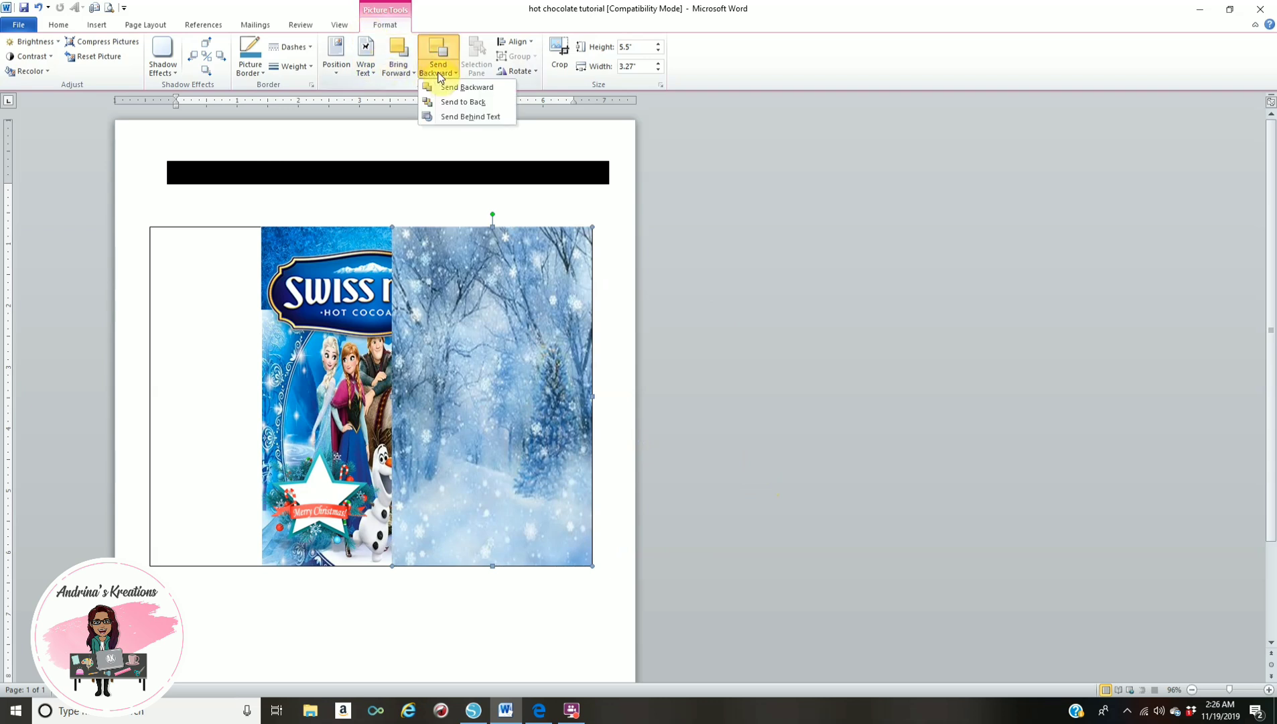
click(461, 104)
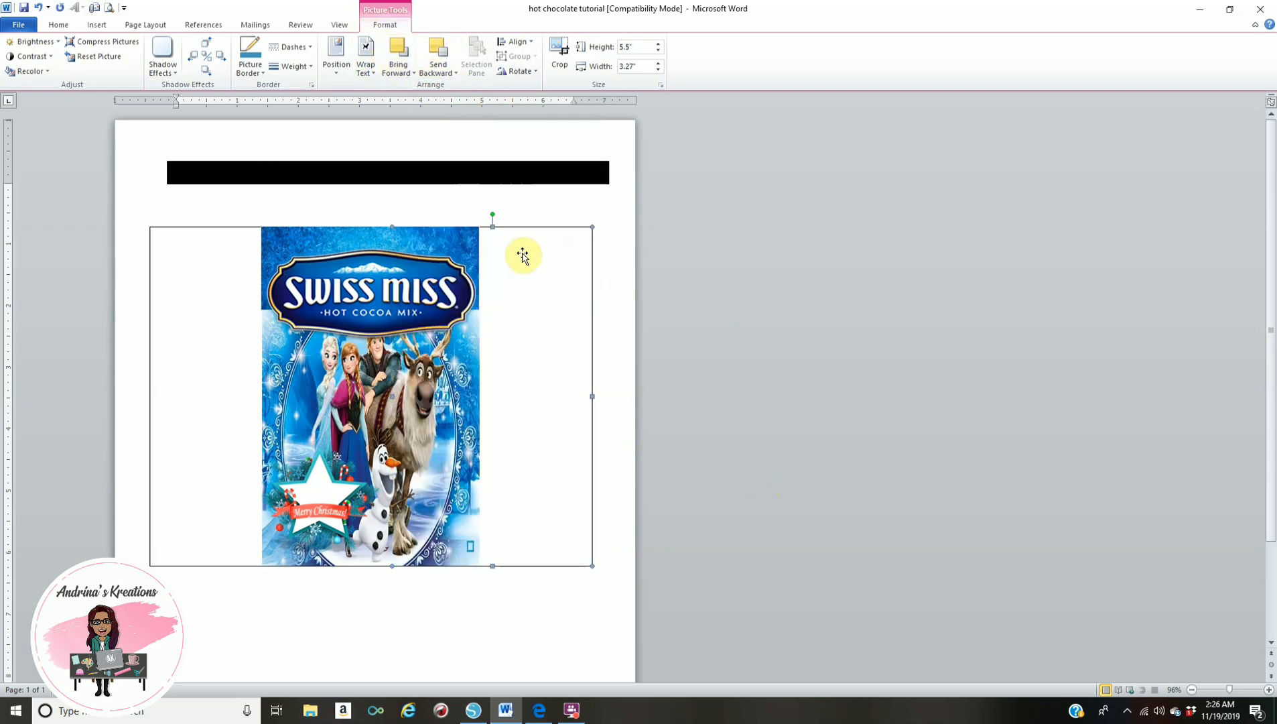
click(553, 355)
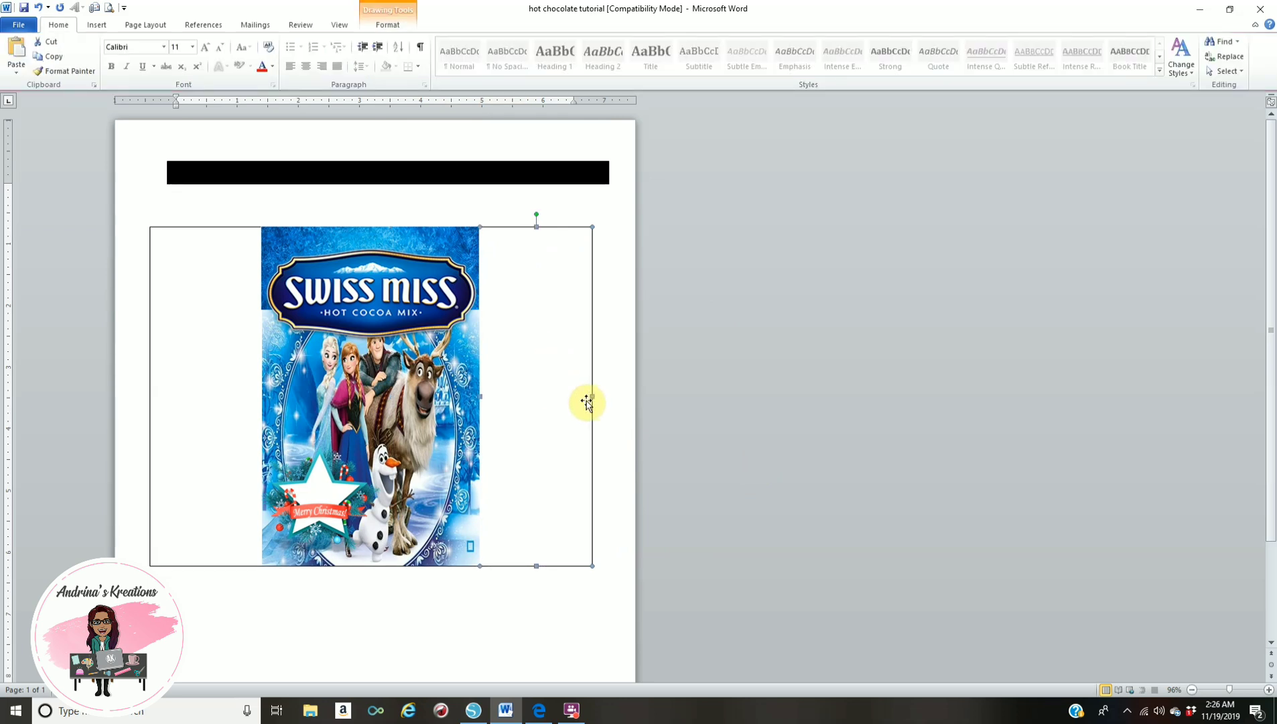
Delete the right panel rectangle that covers the snowy forest picture.
key(Delete)
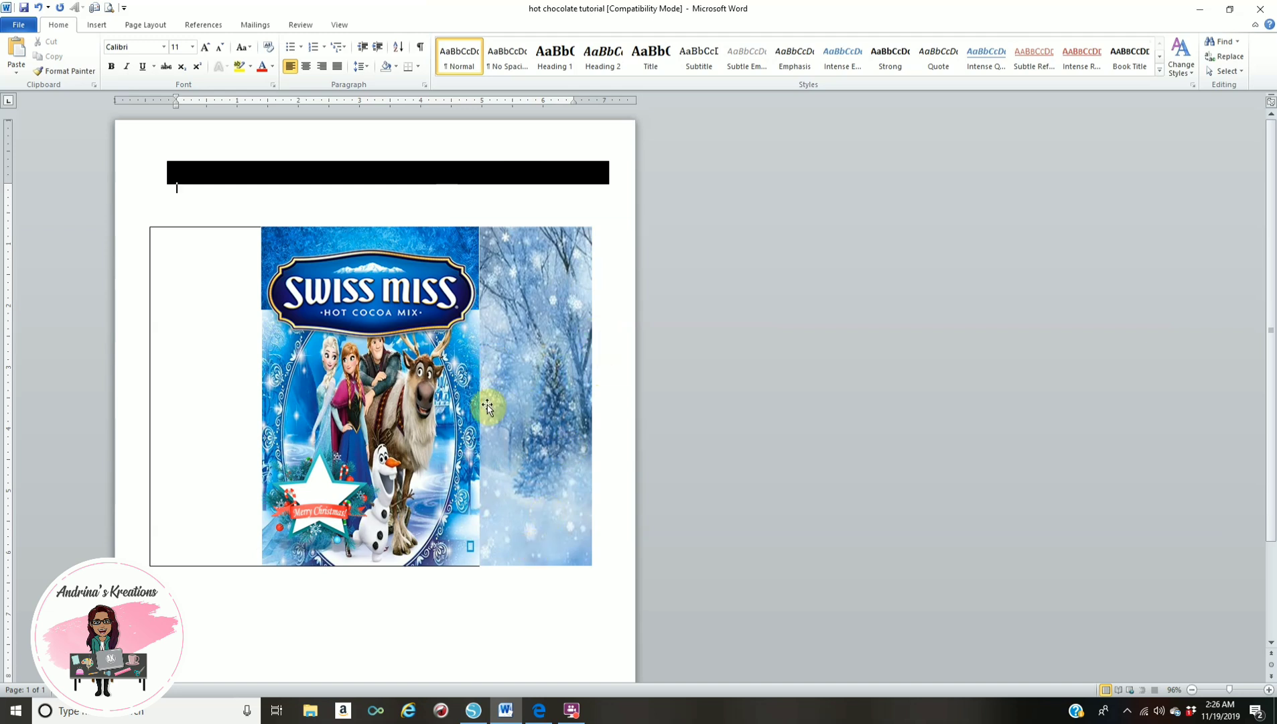
Try filling the left panel rectangle with the snowy pine branch picture 37bb3fdc99a4e5a258656d48c391c7ea, and undo the fill.
click(220, 230)
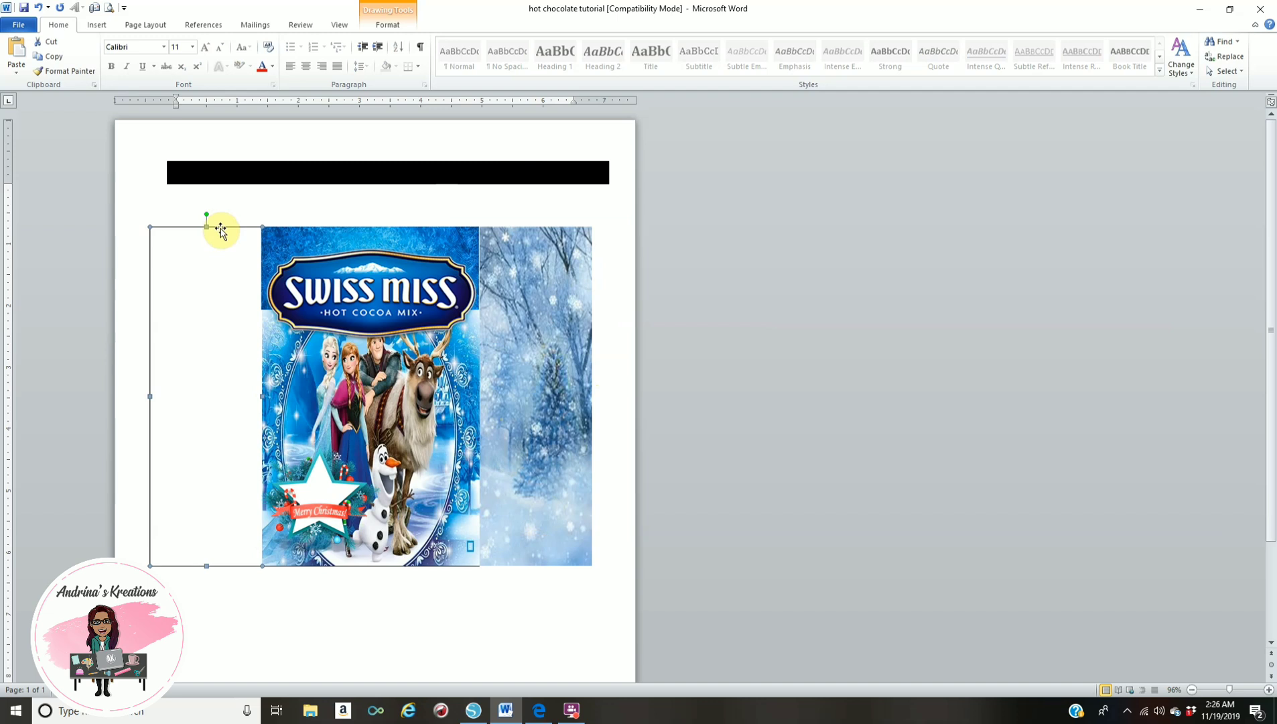
click(402, 28)
click(466, 41)
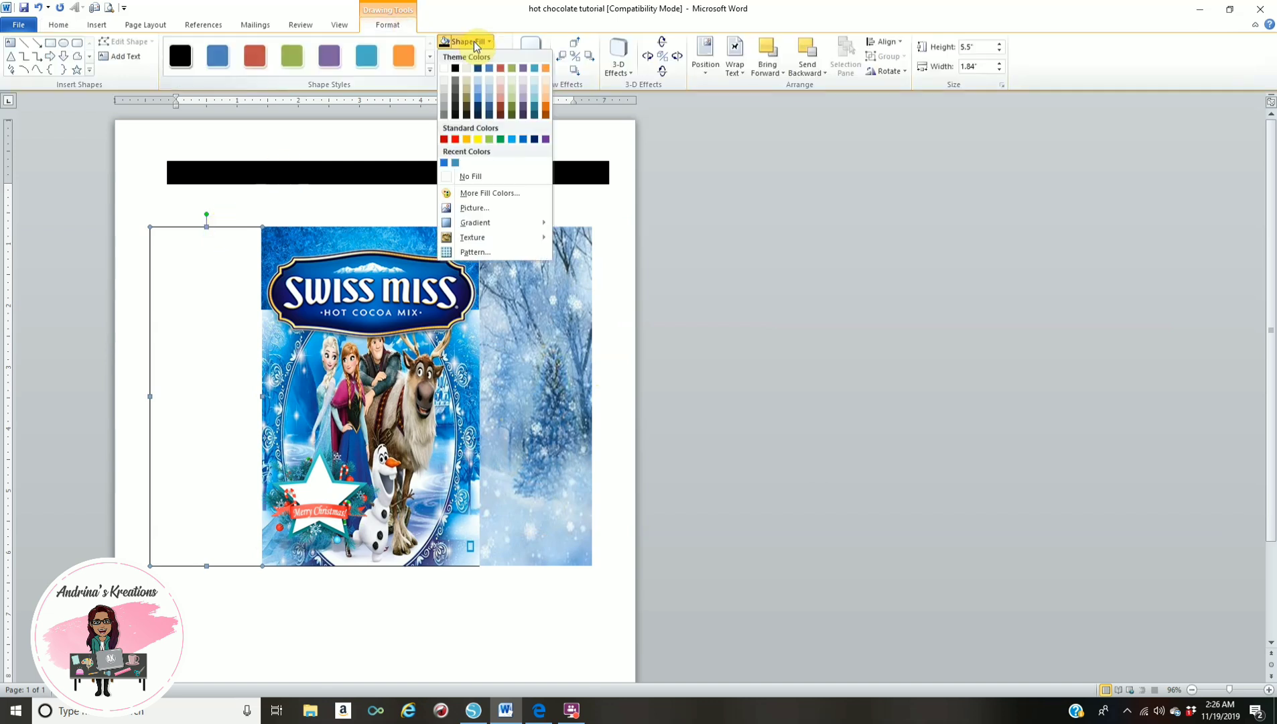
click(481, 209)
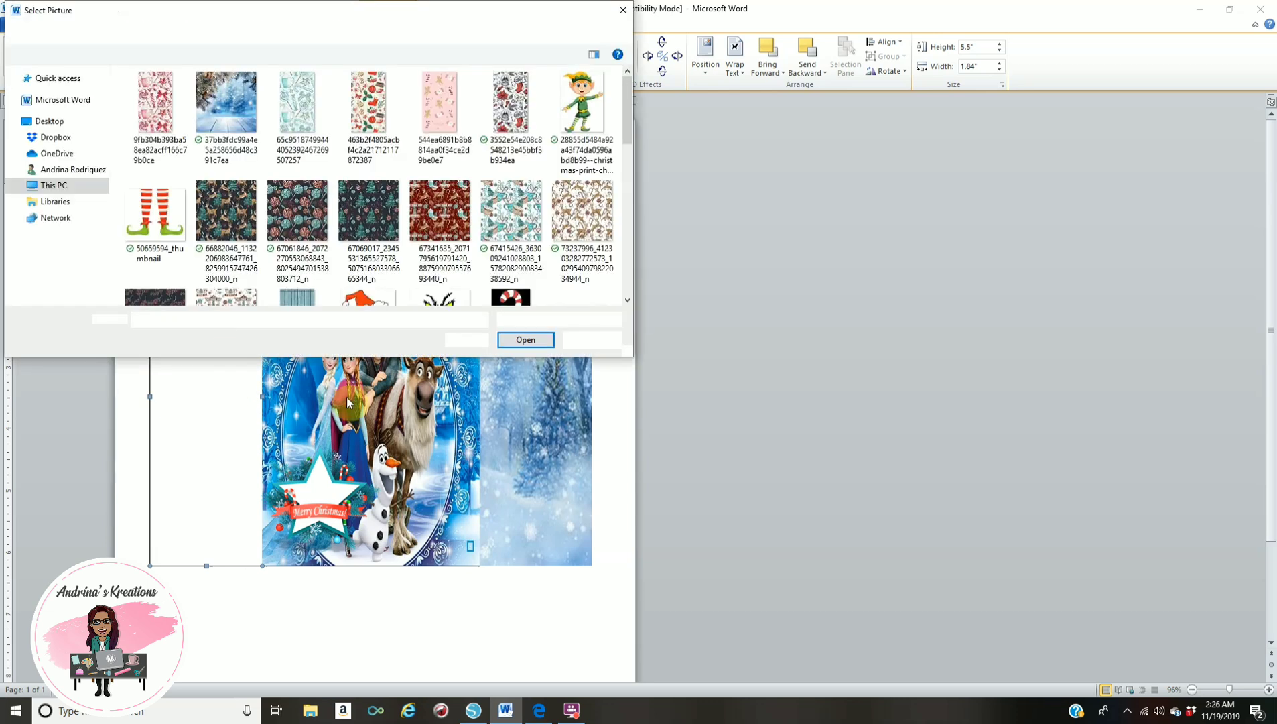
click(218, 111)
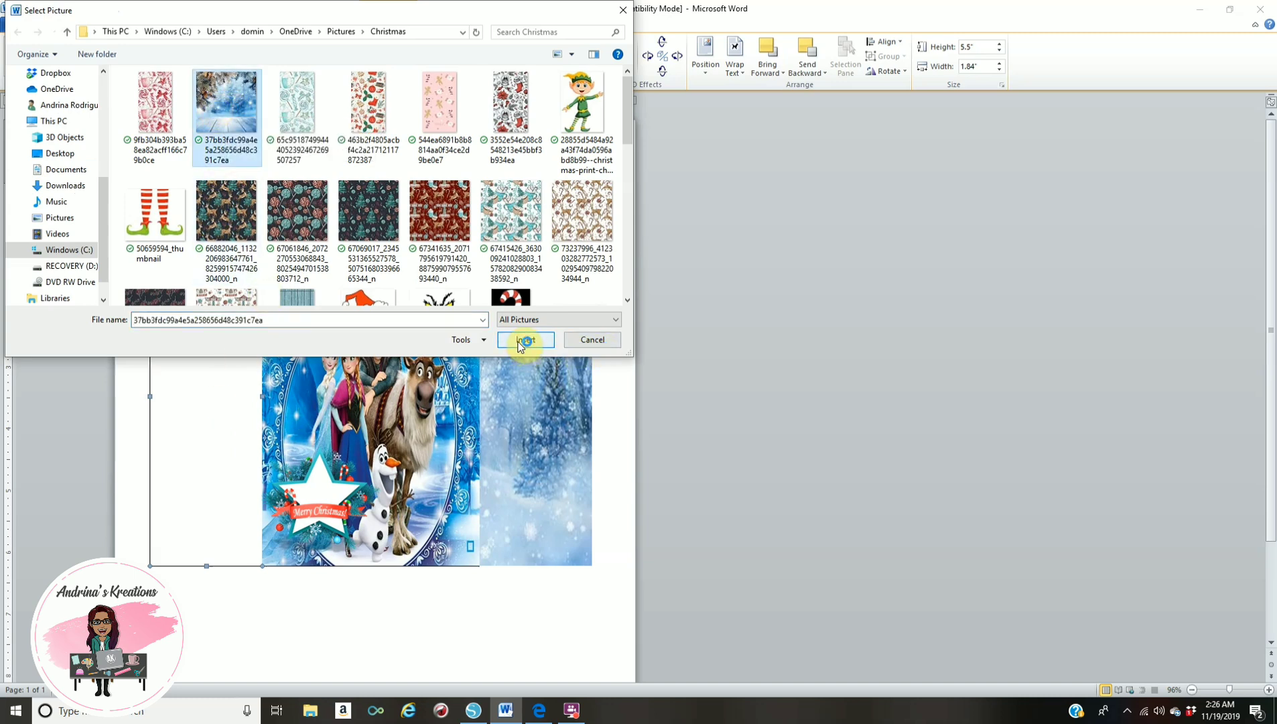
click(522, 341)
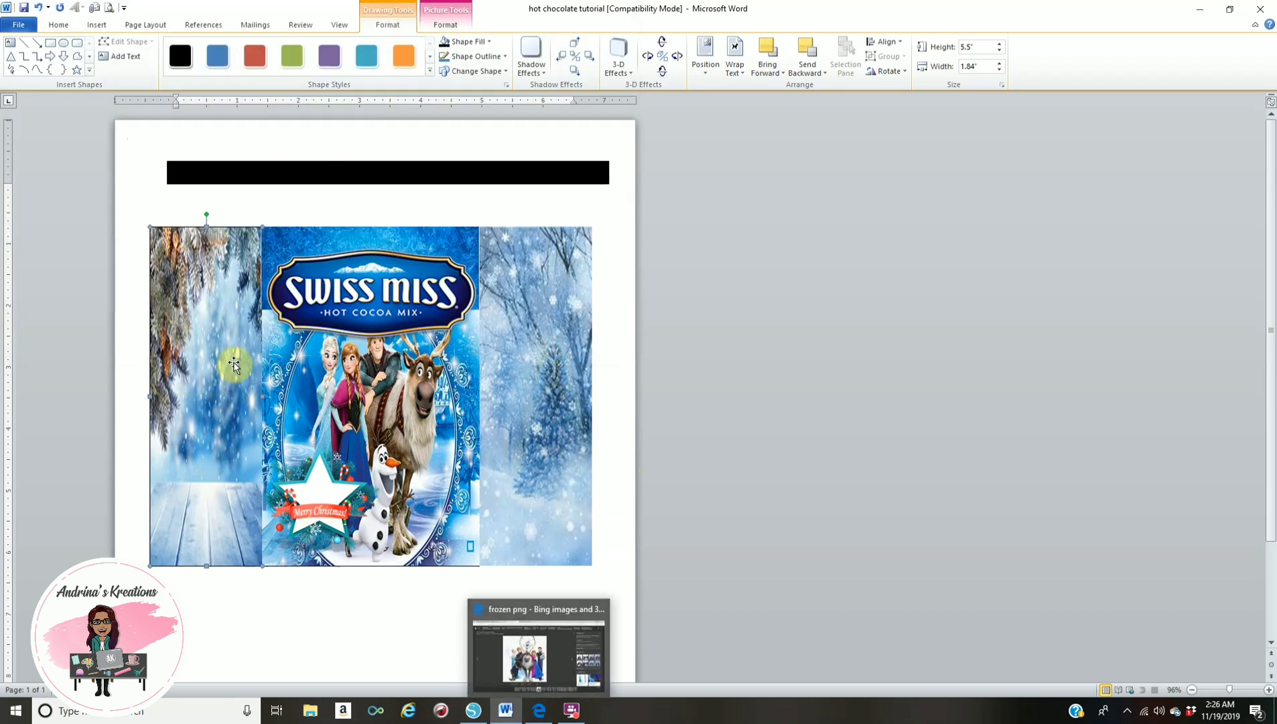
click(39, 10)
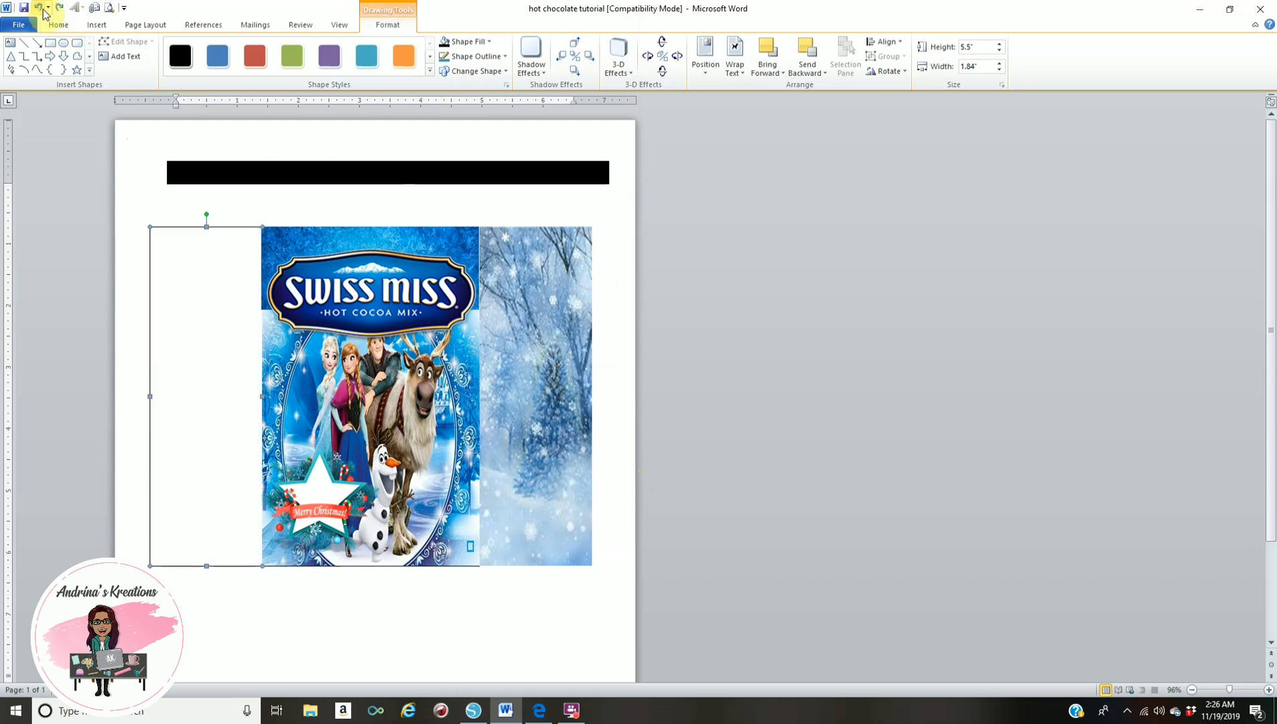
Insert the snowy pine branch picture 37bb3fdc99a4e5a258656d48c391c7ea from the Christmas folder as a separate picture.
click(473, 146)
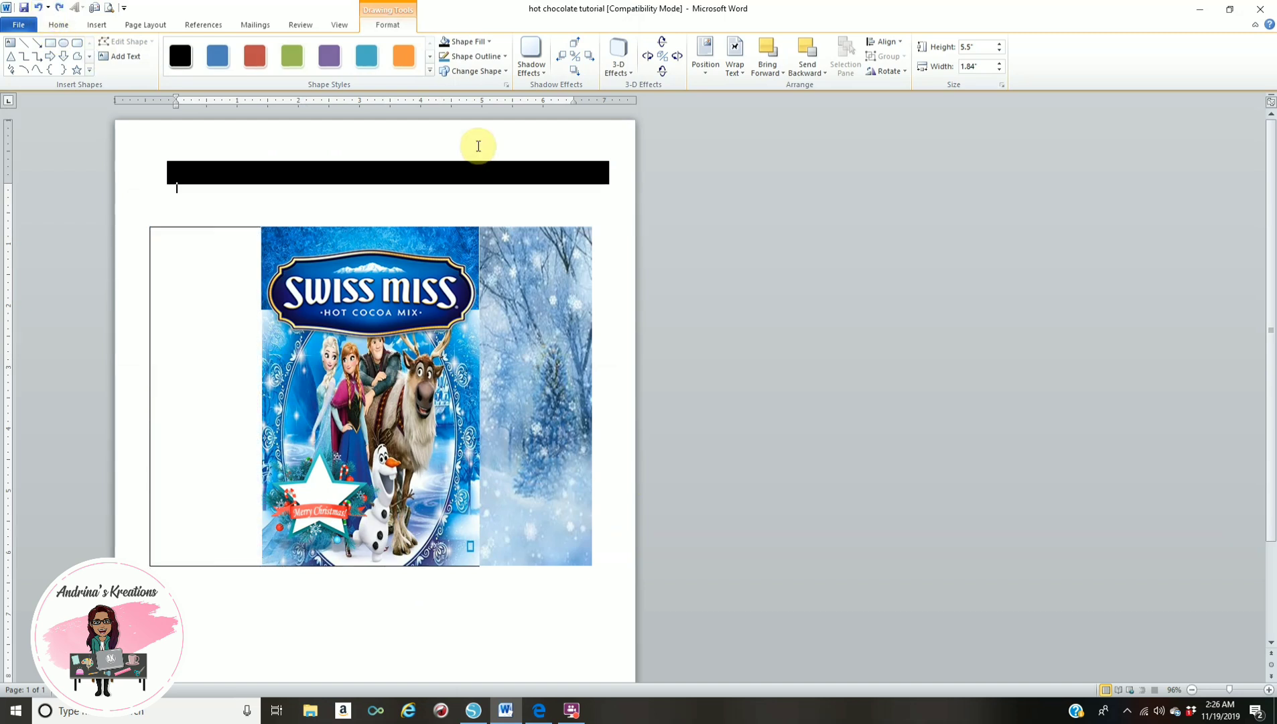
click(93, 26)
click(142, 56)
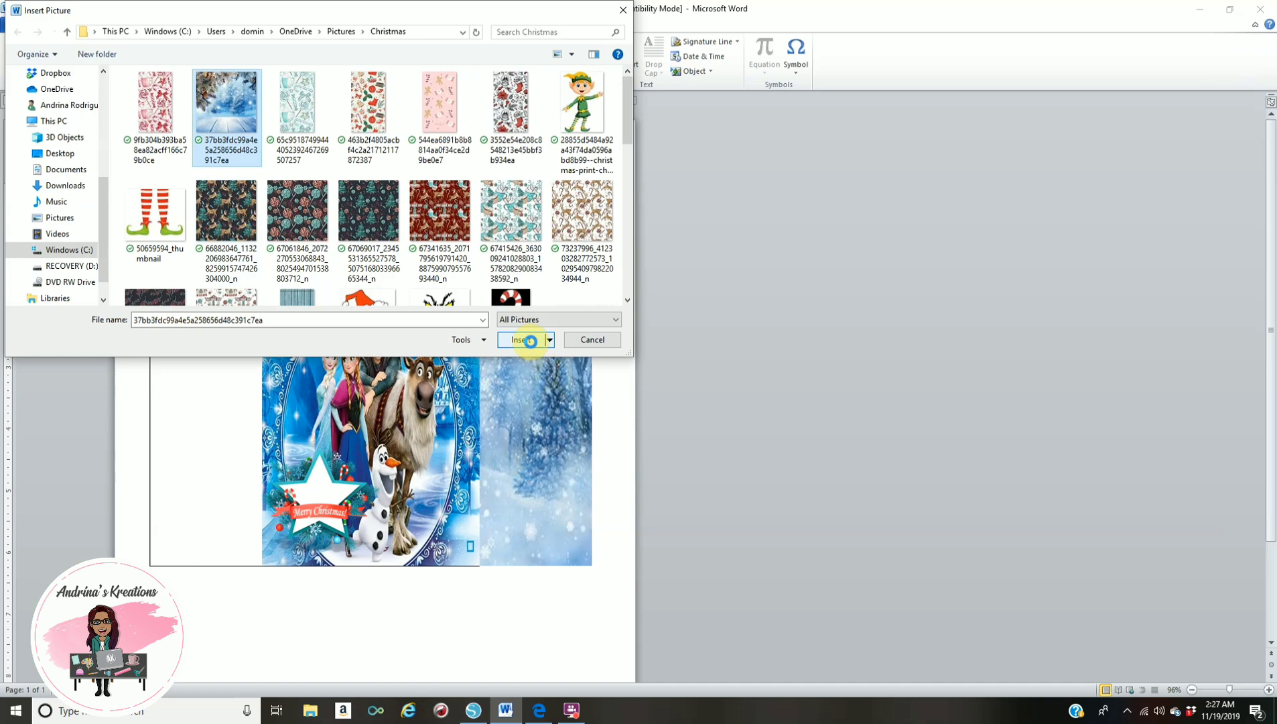
click(530, 341)
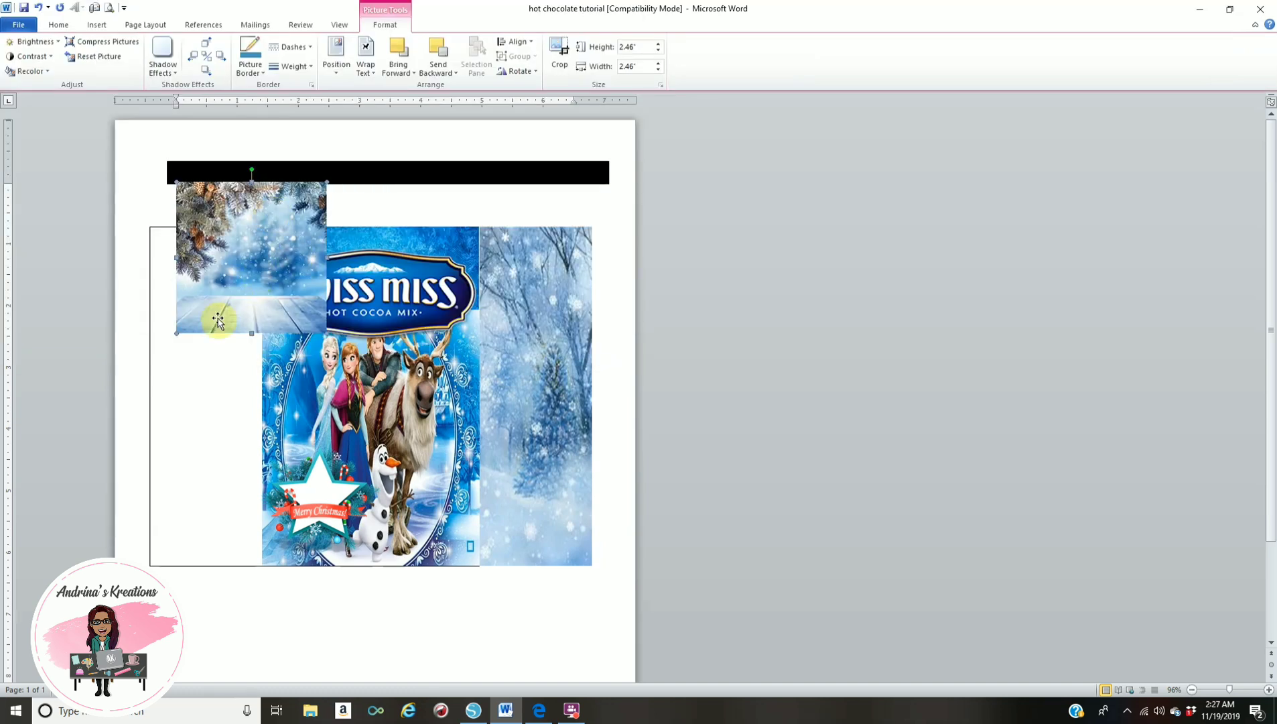
Align the pine branch picture with the template's upper-left corner and stretch it to about 5.5" high by 3.32" wide.
drag(212, 316, 205, 280)
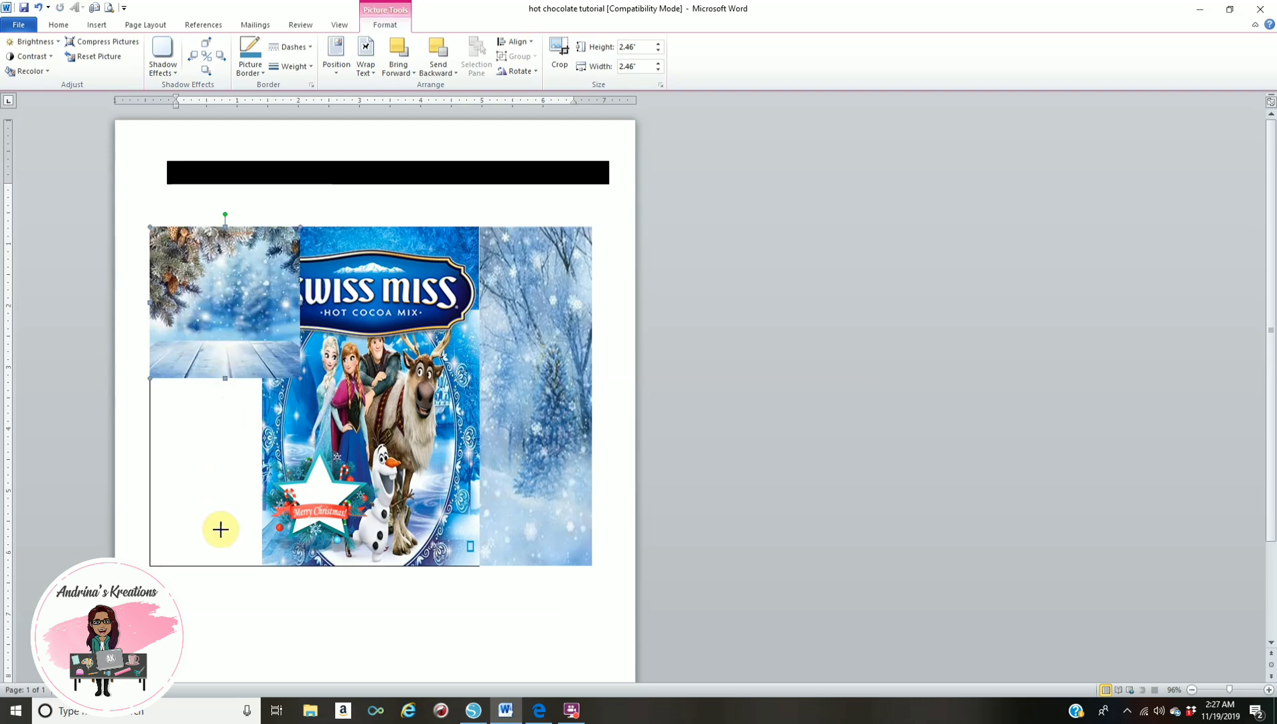
drag(218, 567, 221, 566)
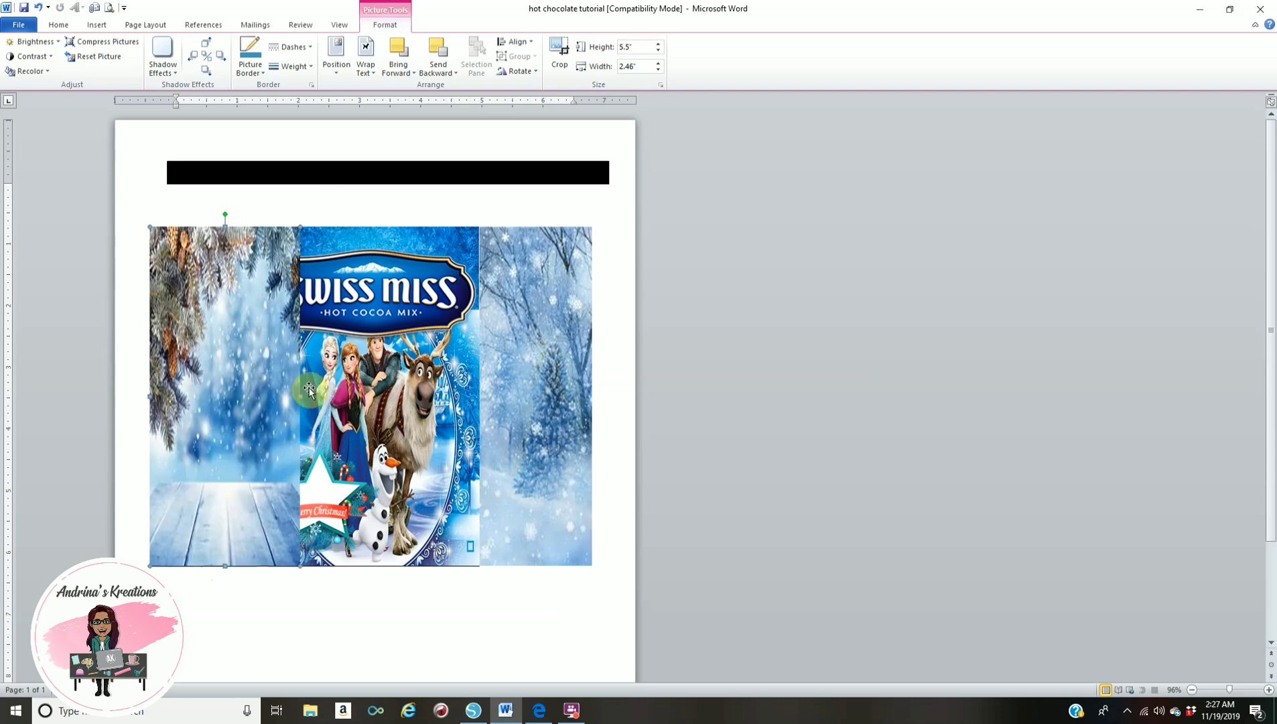
drag(300, 396, 352, 400)
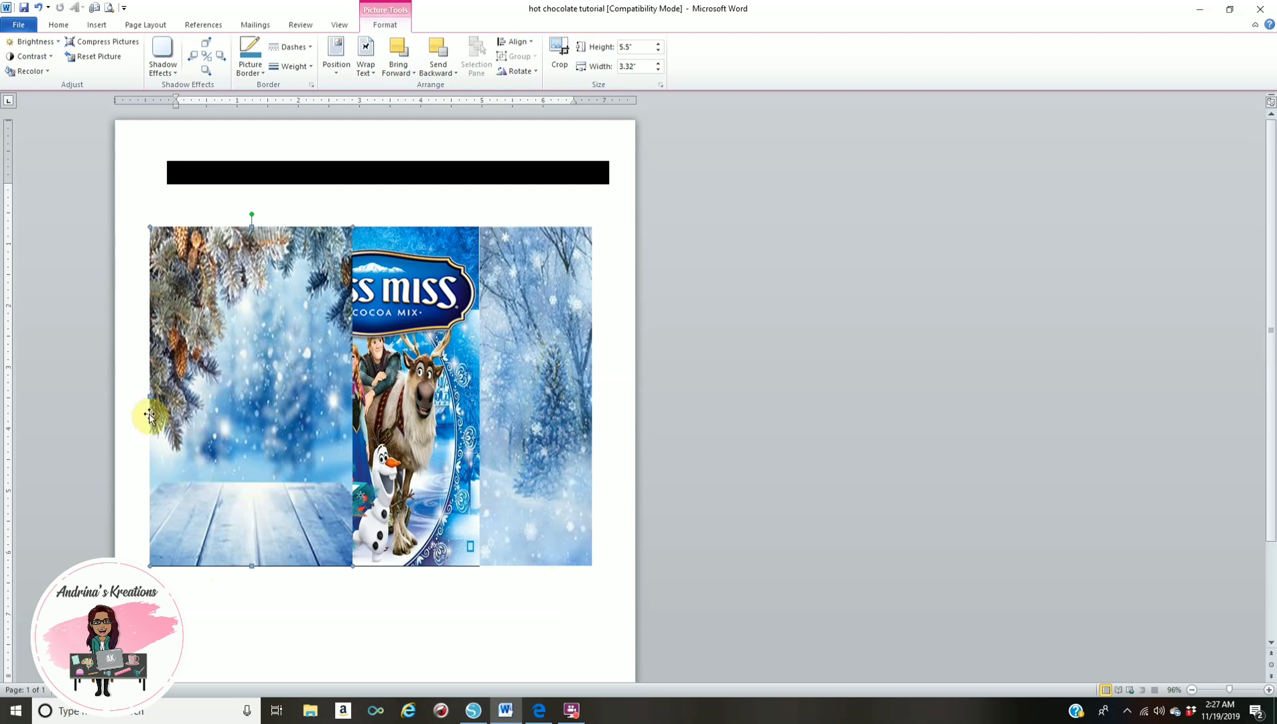
Send the pine branch picture to the back and delete the left panel rectangle covering it.
click(451, 73)
click(464, 100)
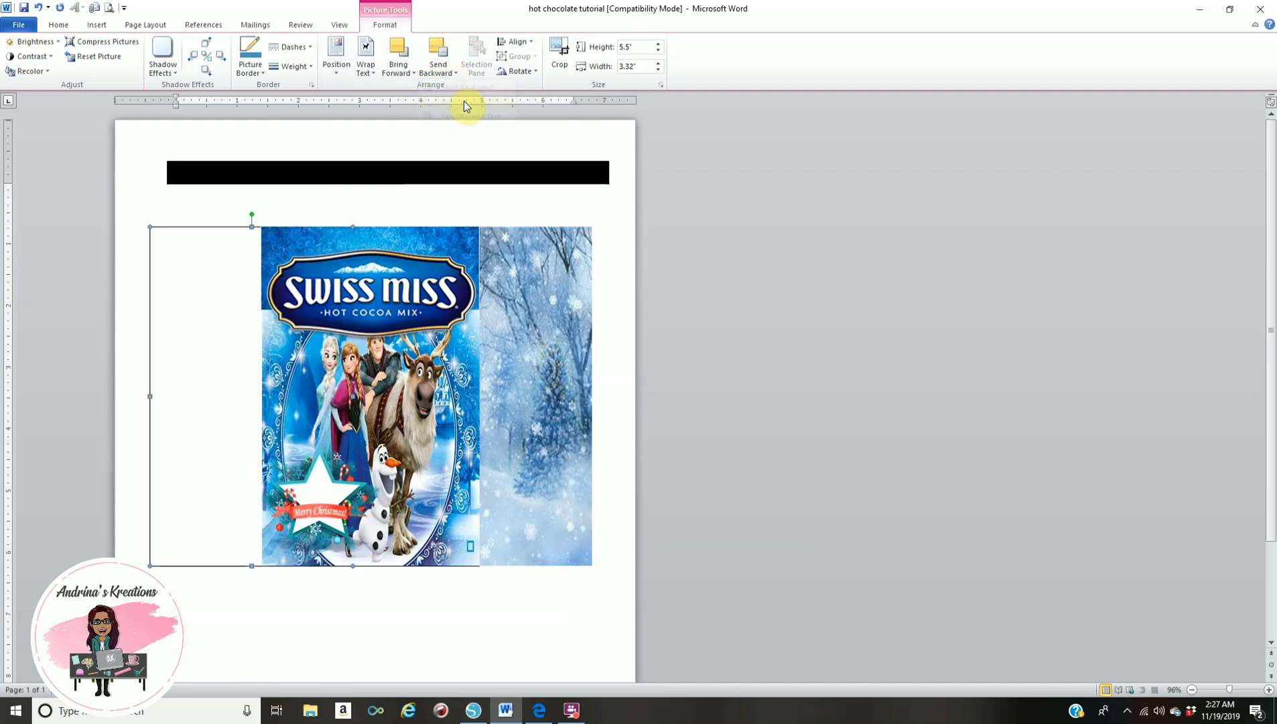
click(206, 328)
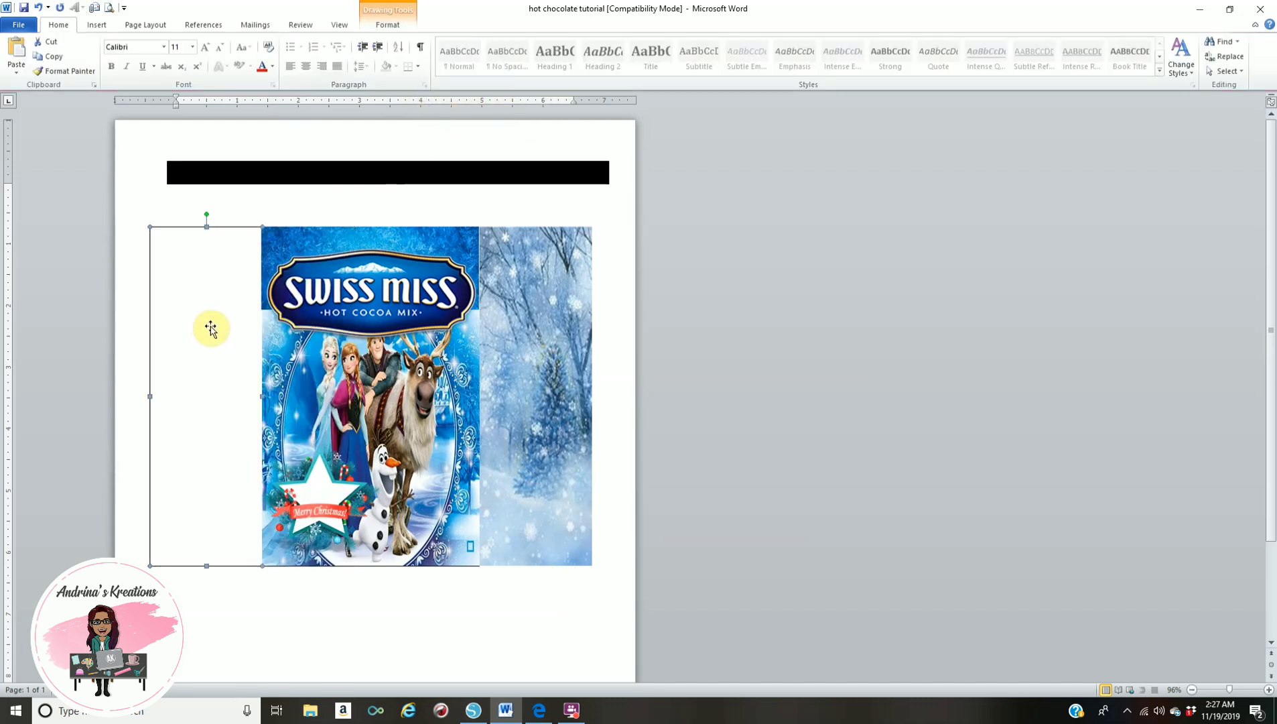
key(Delete)
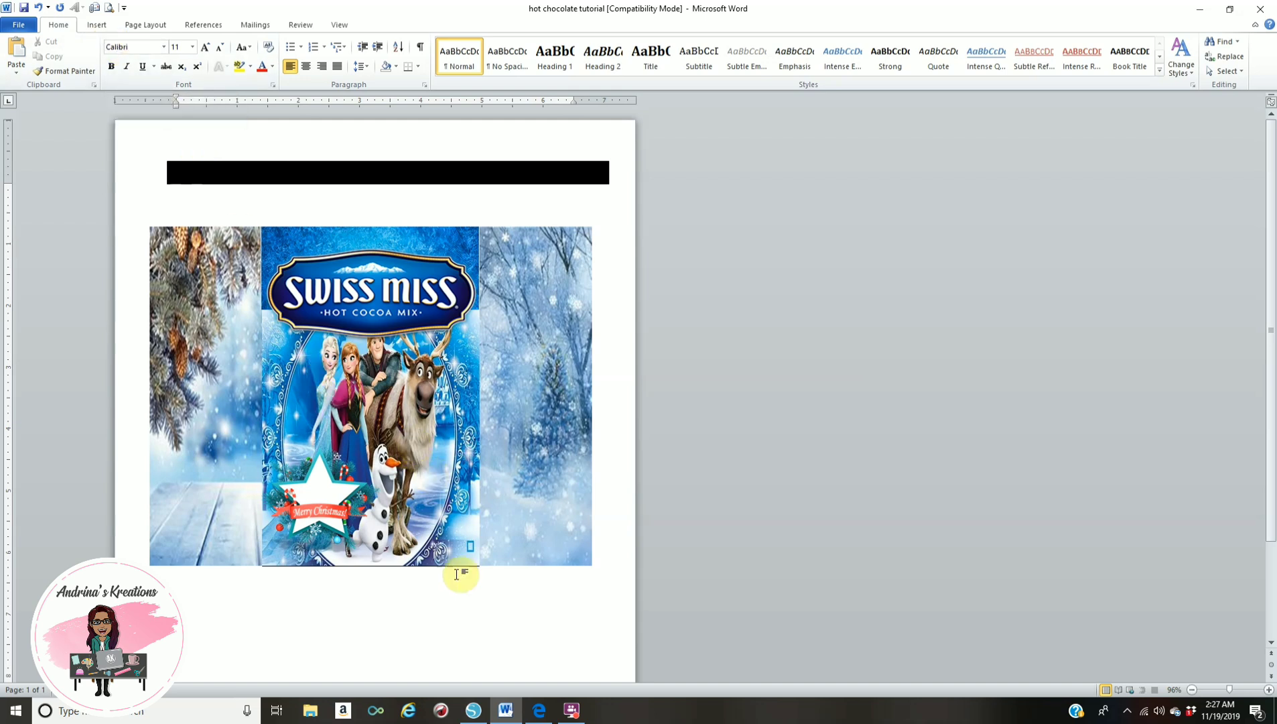
Switch to the browser to view the Santa Clause Nutritional Facts cut-out on remove.bg, and return to Word.
click(536, 714)
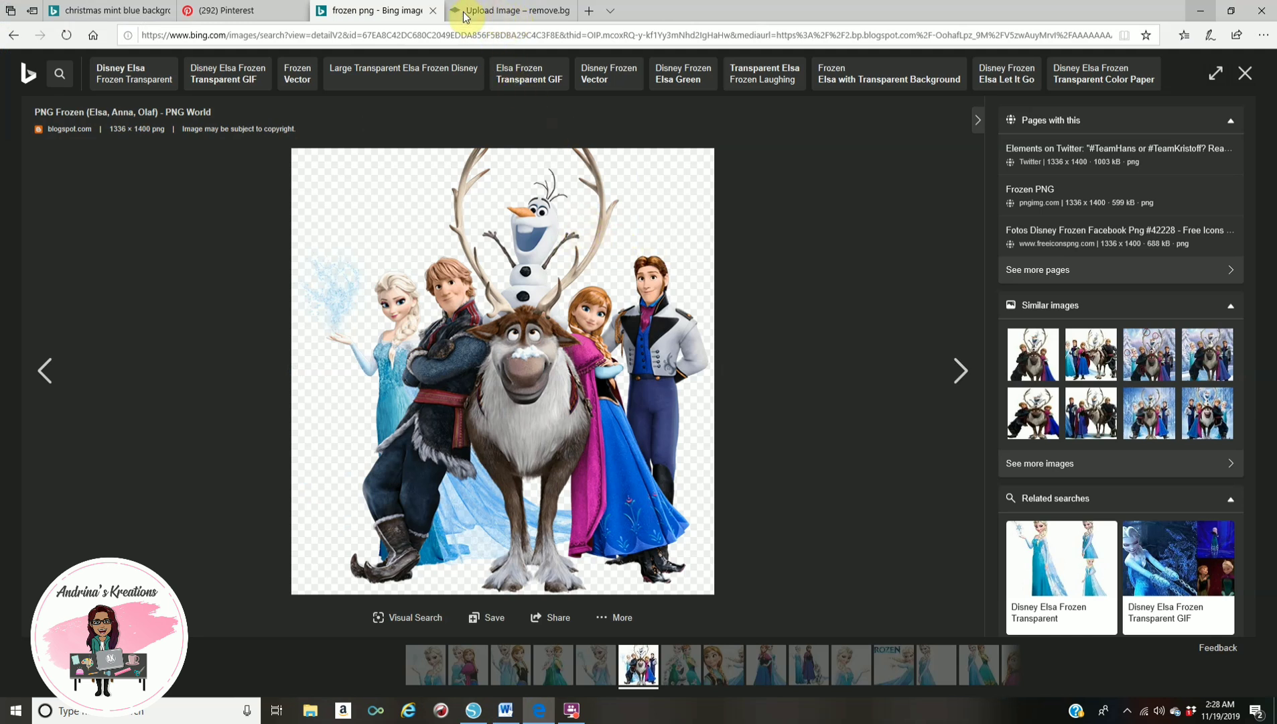
click(509, 10)
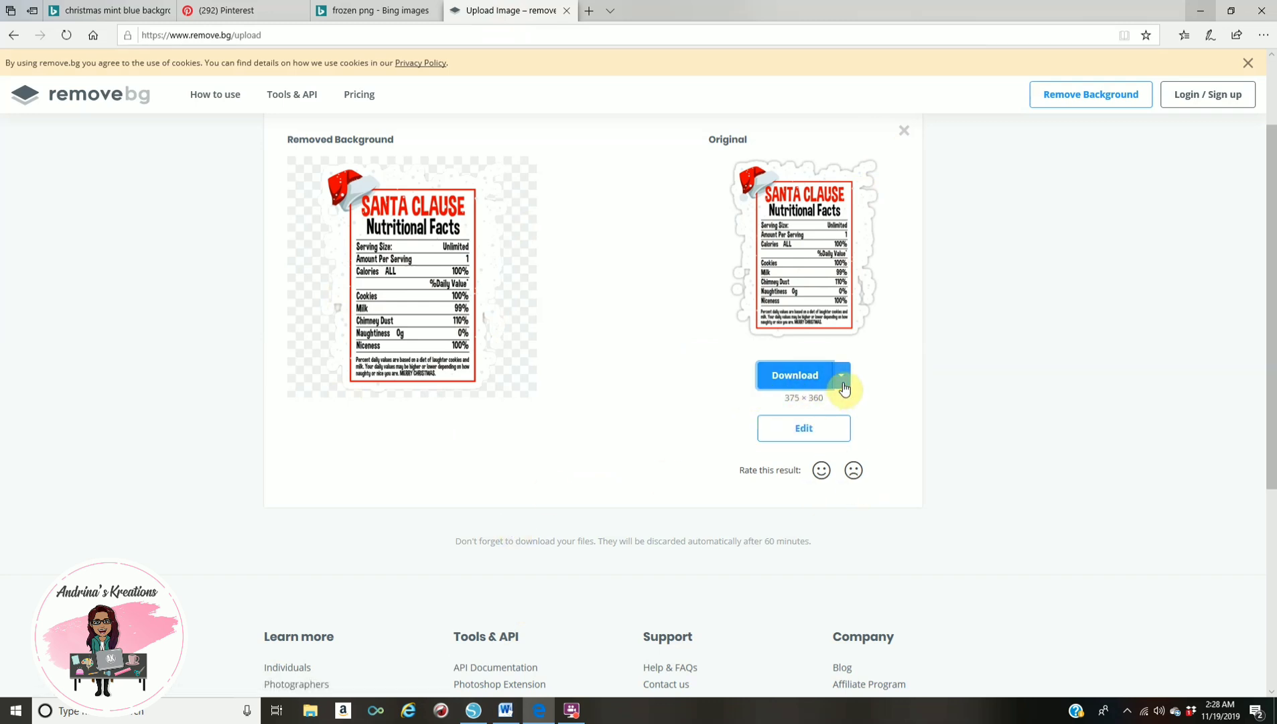
click(506, 710)
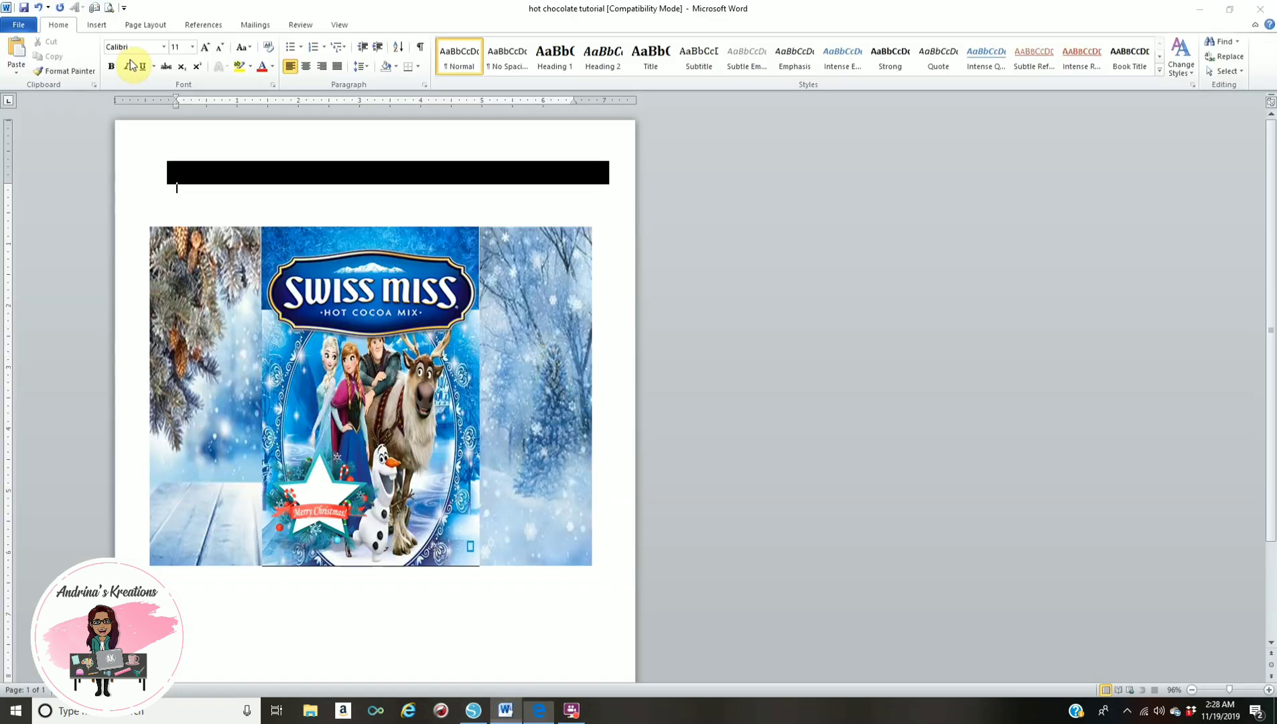
Insert the Santa Clause Nutritional Facts picture from the Christmas folder.
click(96, 24)
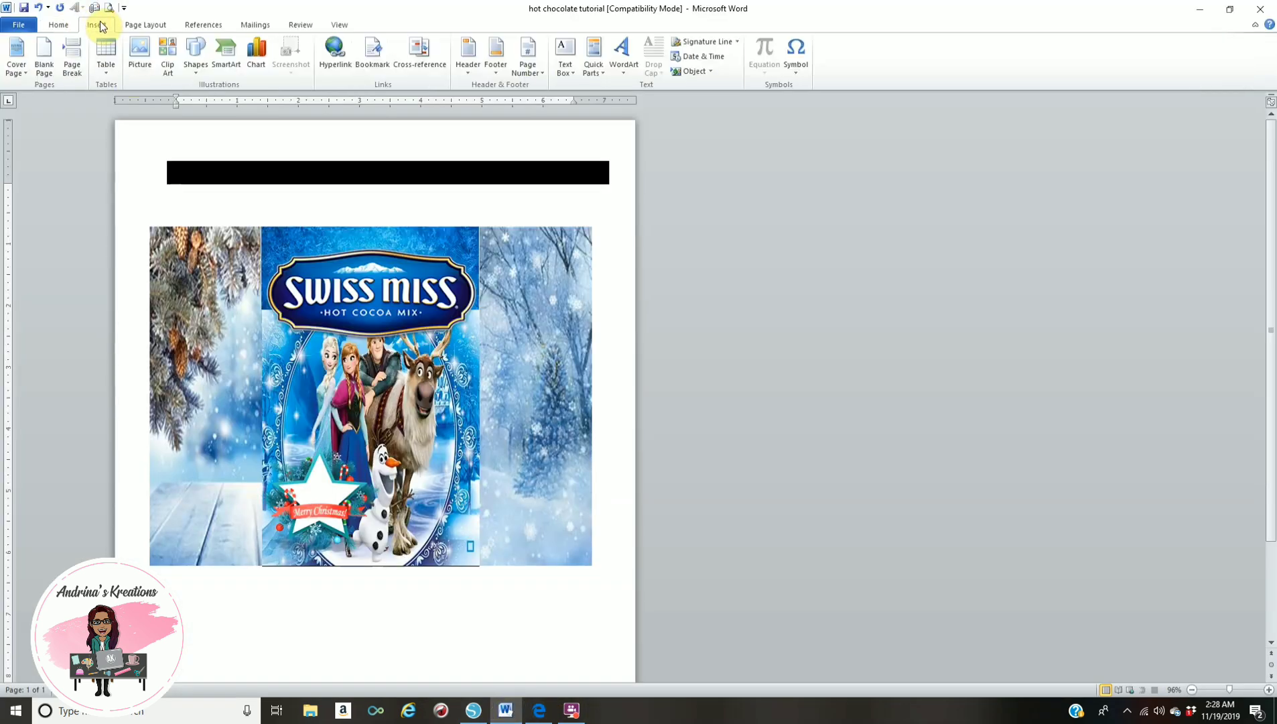
click(141, 57)
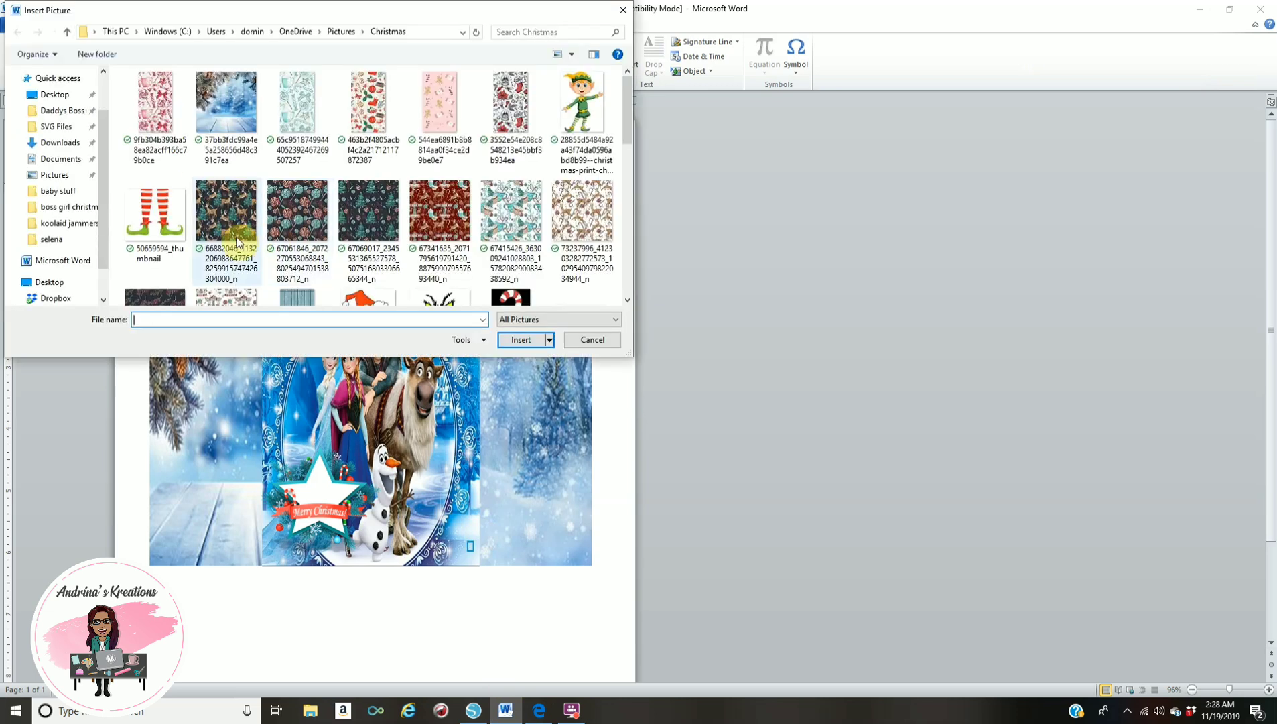
scroll(504, 267, down, 5)
click(582, 241)
click(516, 342)
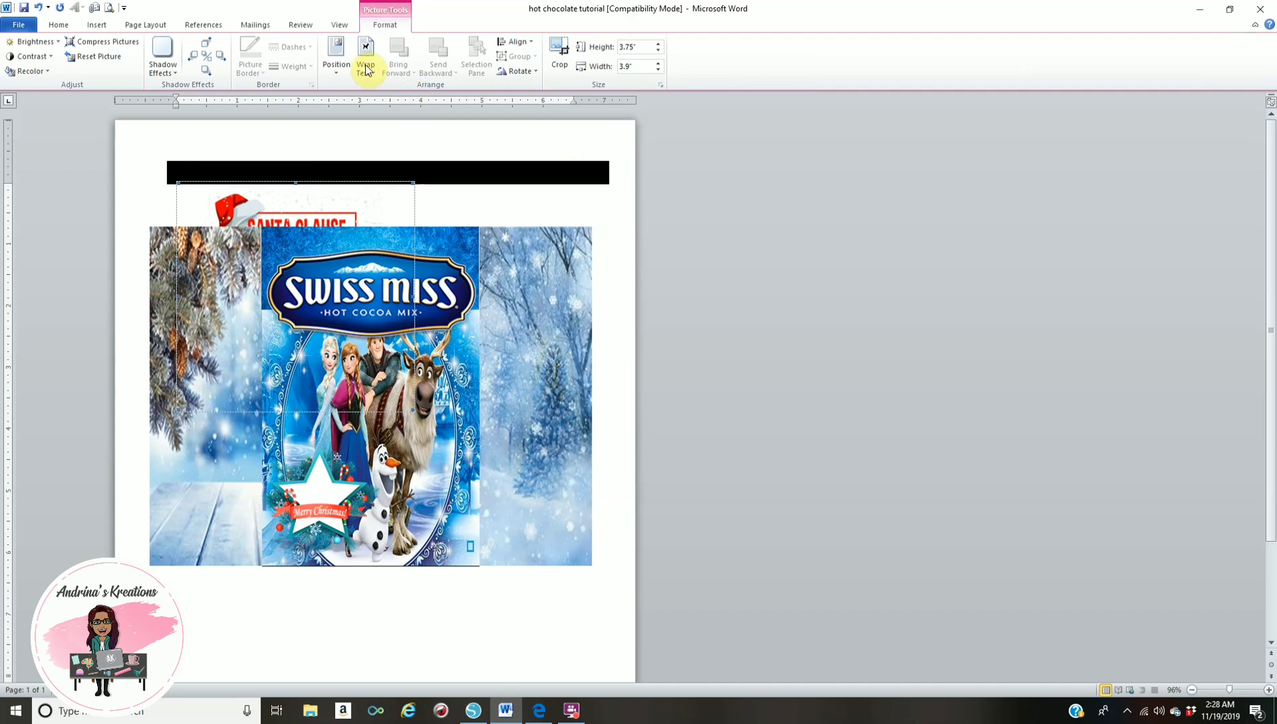
Set the Nutritional Facts picture In Front of Text, shrink it to about 2.99" by 3.11", and move it onto the right panel.
click(365, 64)
click(402, 171)
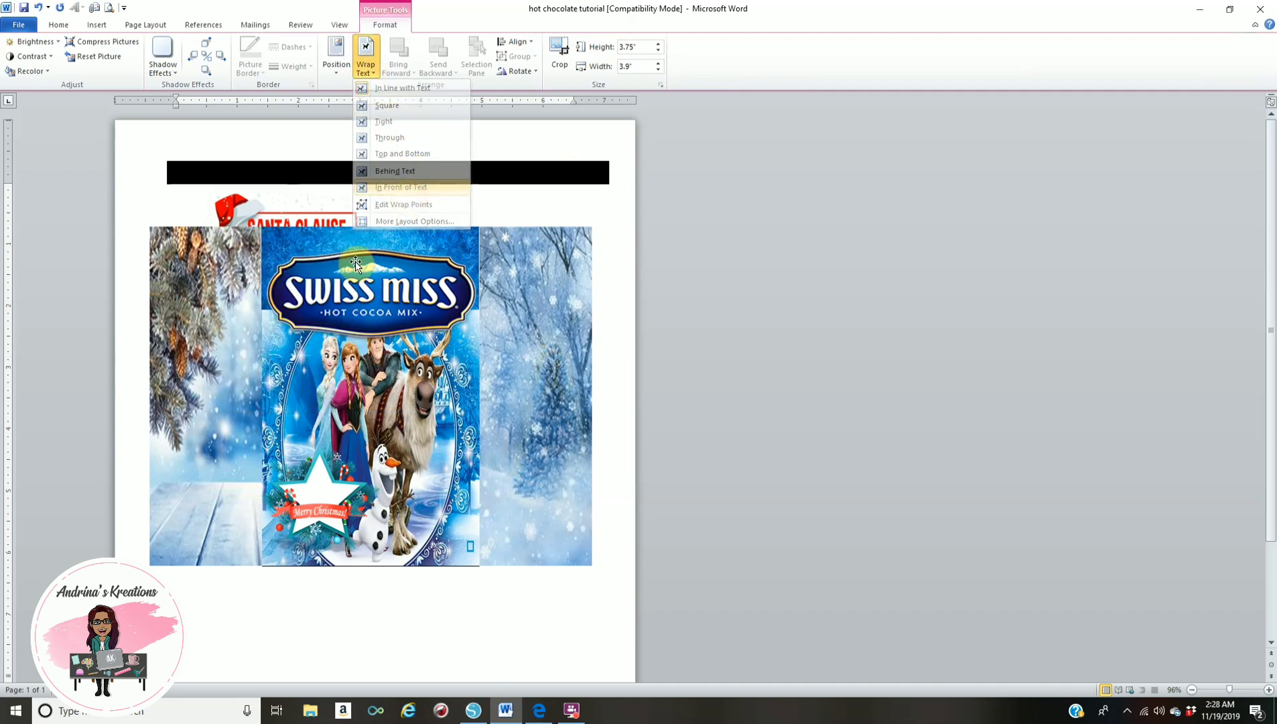
drag(480, 340, 482, 339)
drag(604, 221, 559, 280)
drag(474, 344, 550, 333)
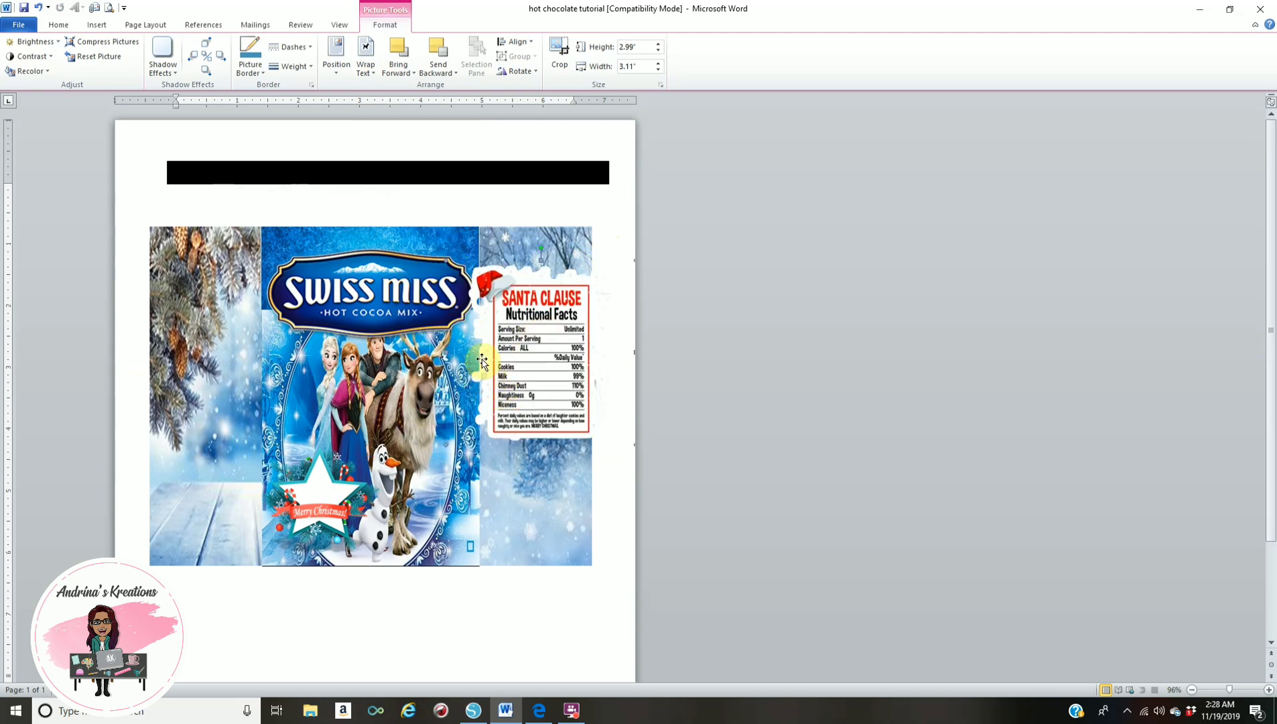
Resize the Nutritional Facts picture to about 2.55" high by 2.24" wide and center it in the right panel's upper half.
drag(540, 335, 520, 260)
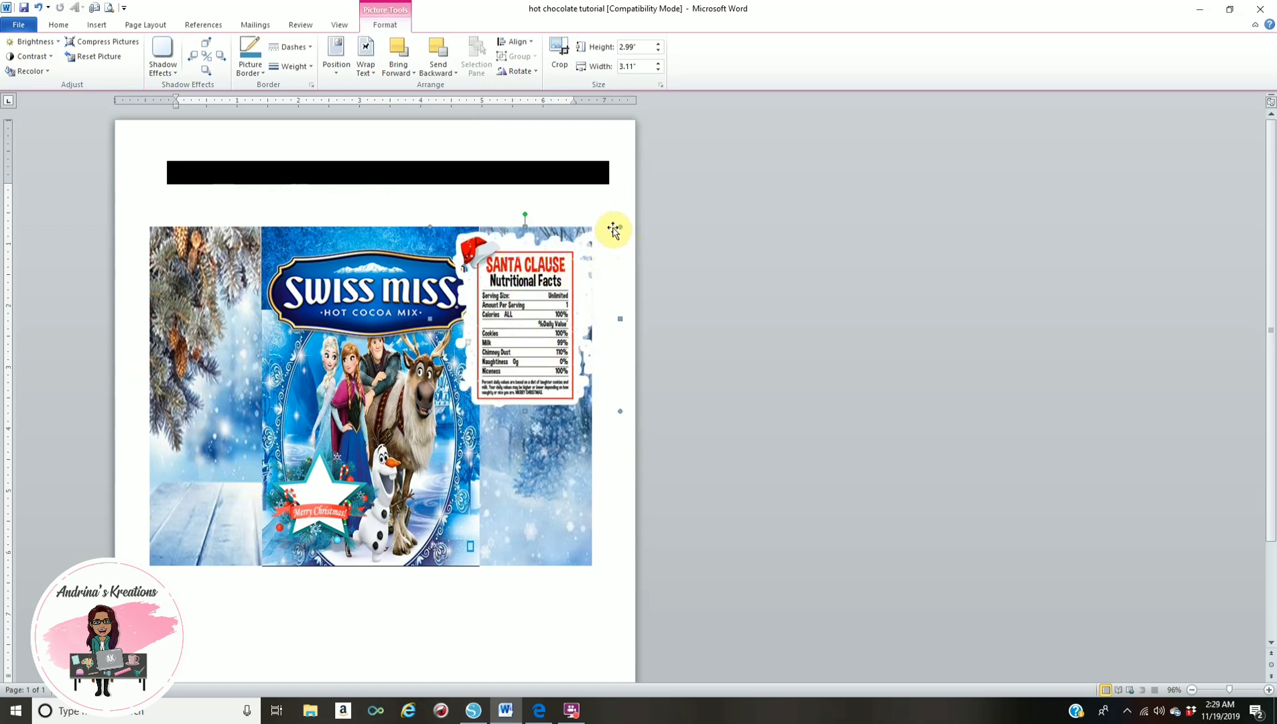
drag(618, 227, 592, 253)
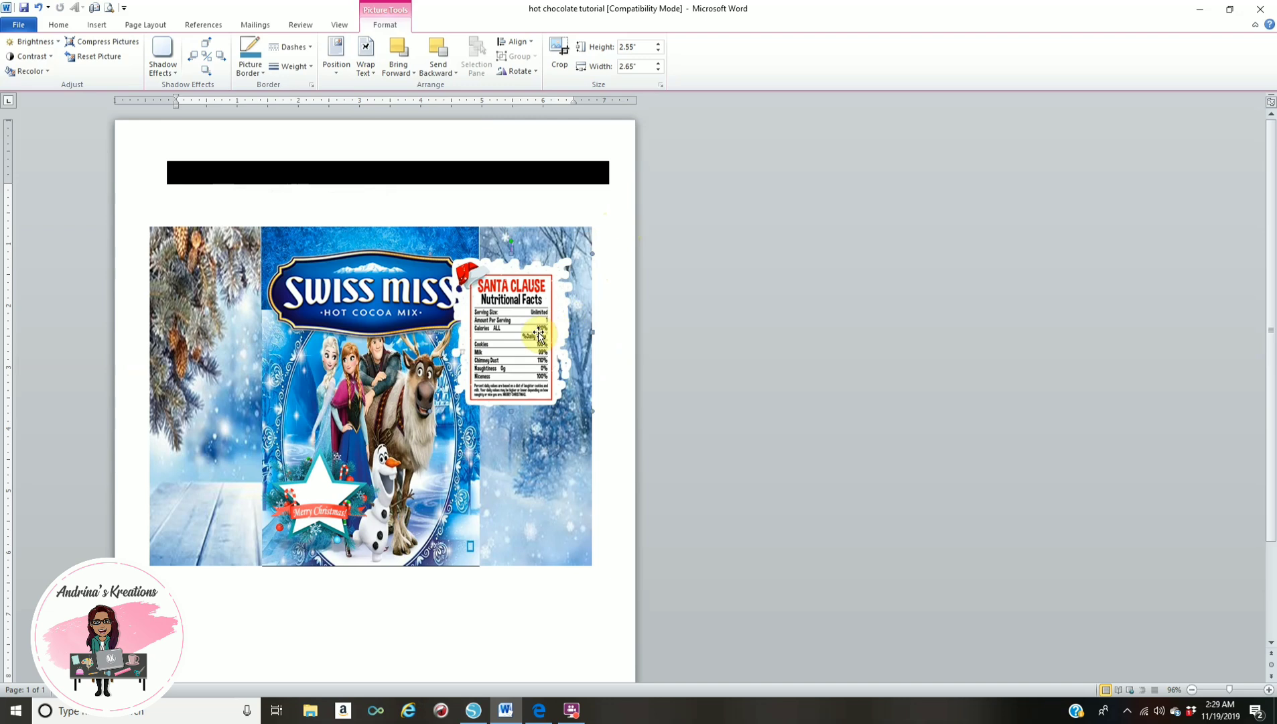
mouse_move(538, 337)
mouse_down()
mouse_move(596, 333)
mouse_move(544, 333)
mouse_up()
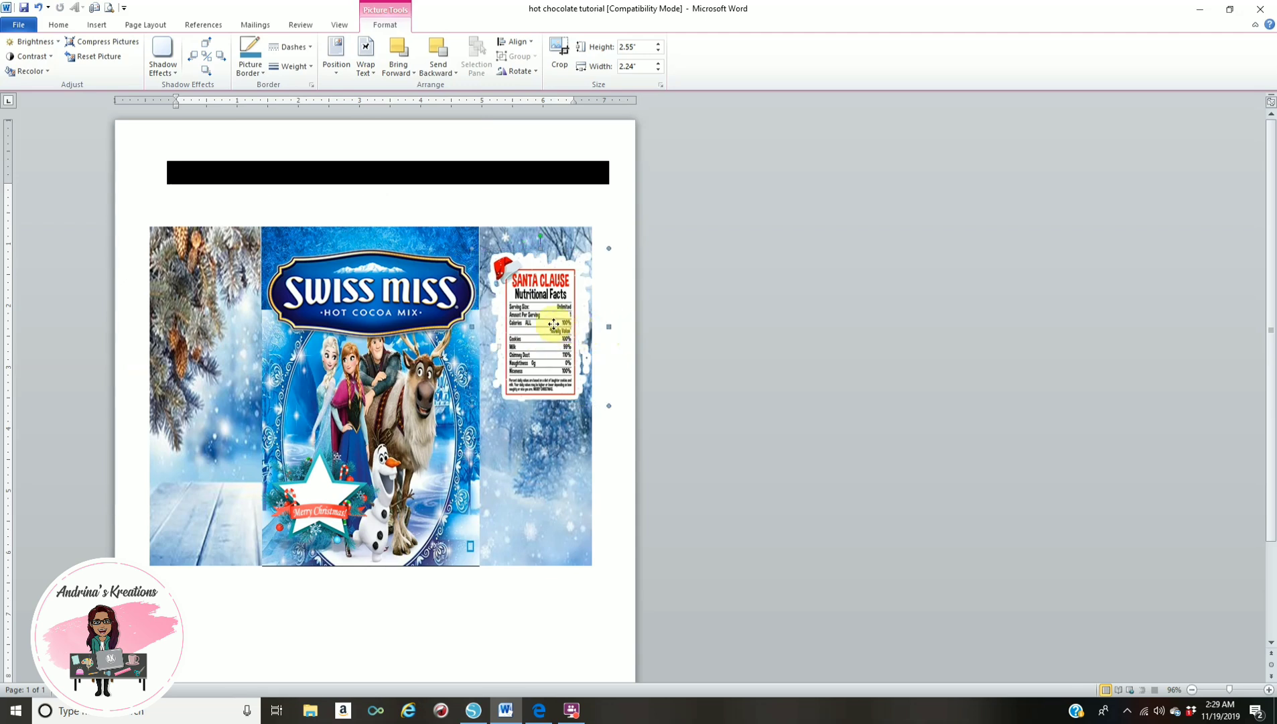
drag(547, 324, 540, 326)
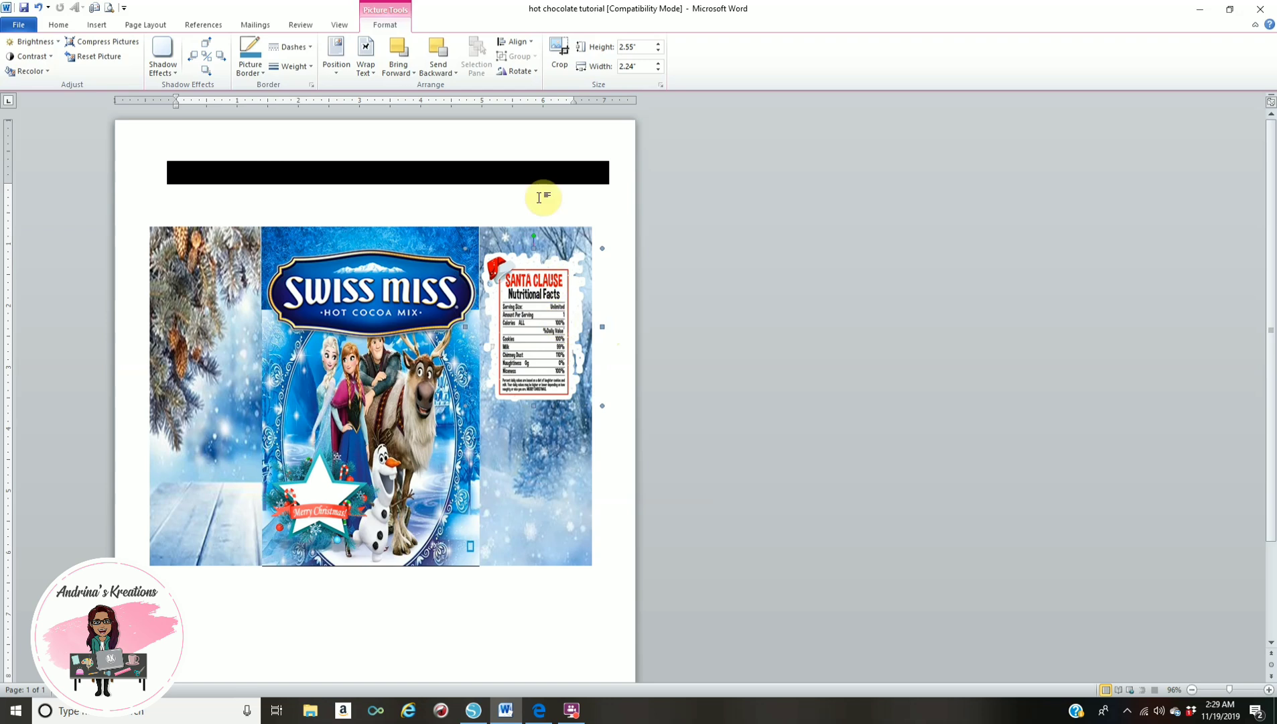
Move the black strip onto the wrapper's upper edge, spanning all three panels.
click(530, 177)
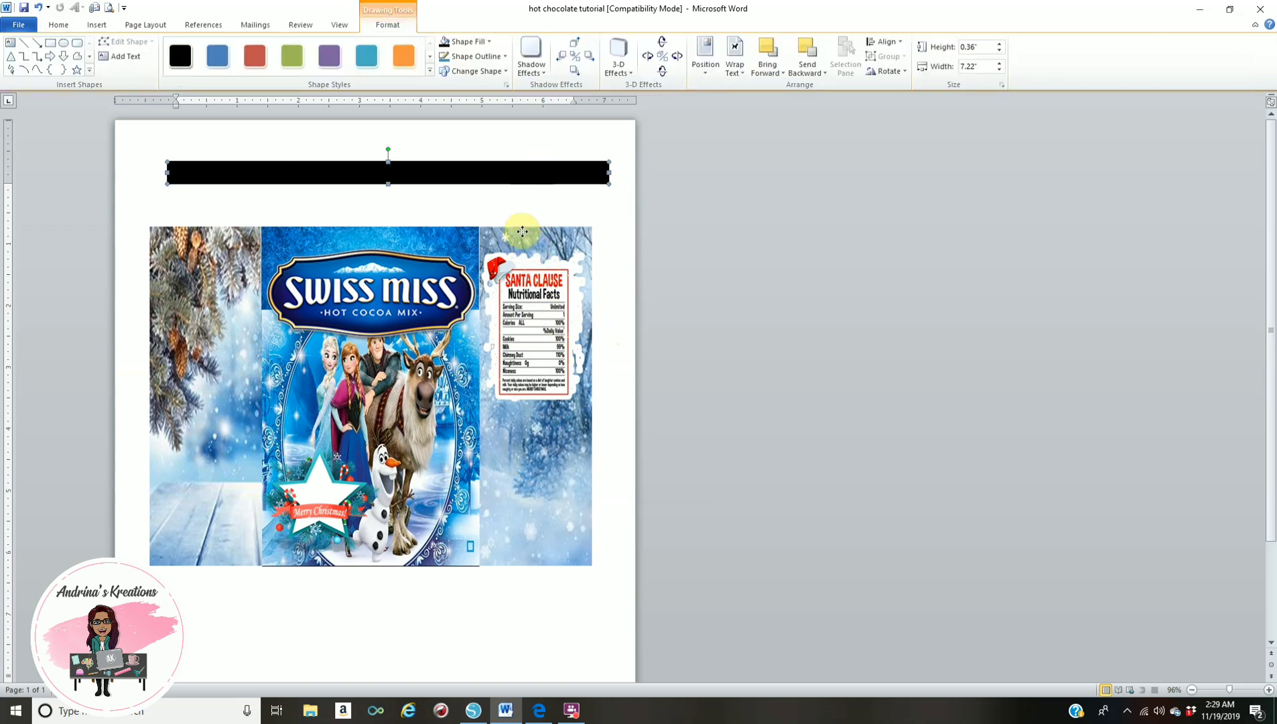
drag(522, 238, 523, 237)
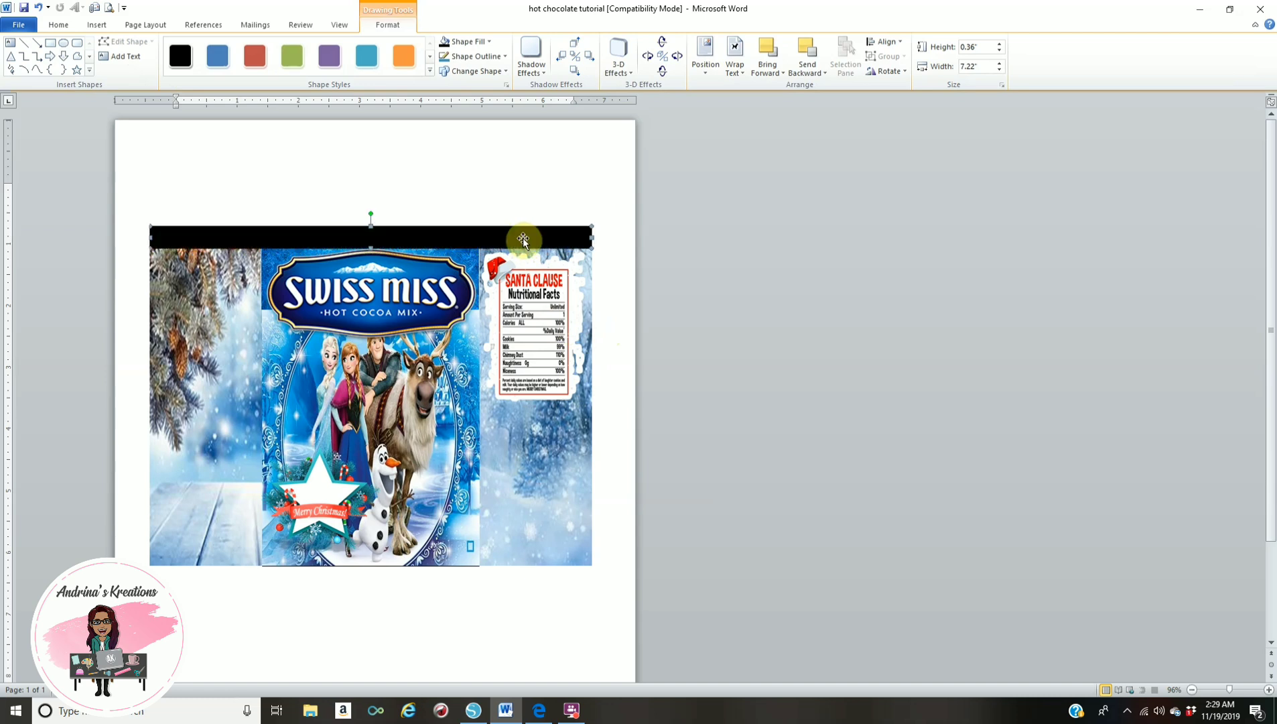
click(594, 178)
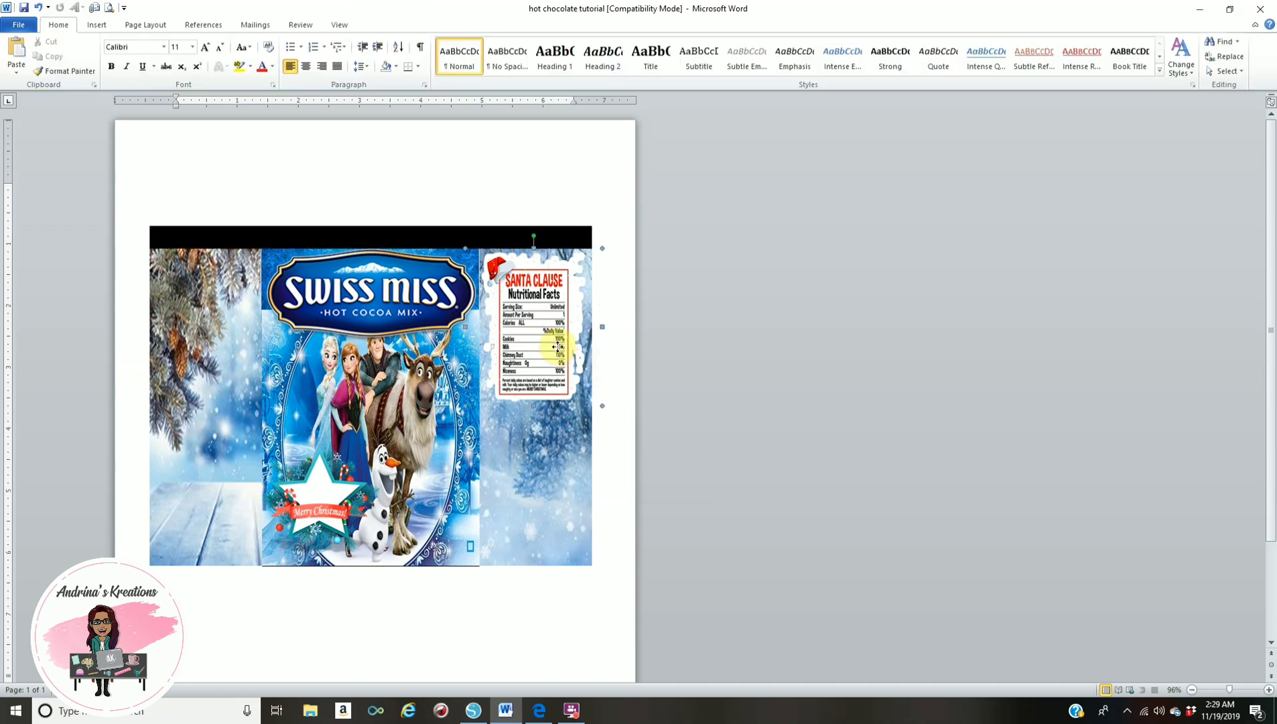
Lower the Nutritional Facts picture slightly below the black strip and stretch its lower edge downward.
drag(557, 346, 558, 350)
click(555, 193)
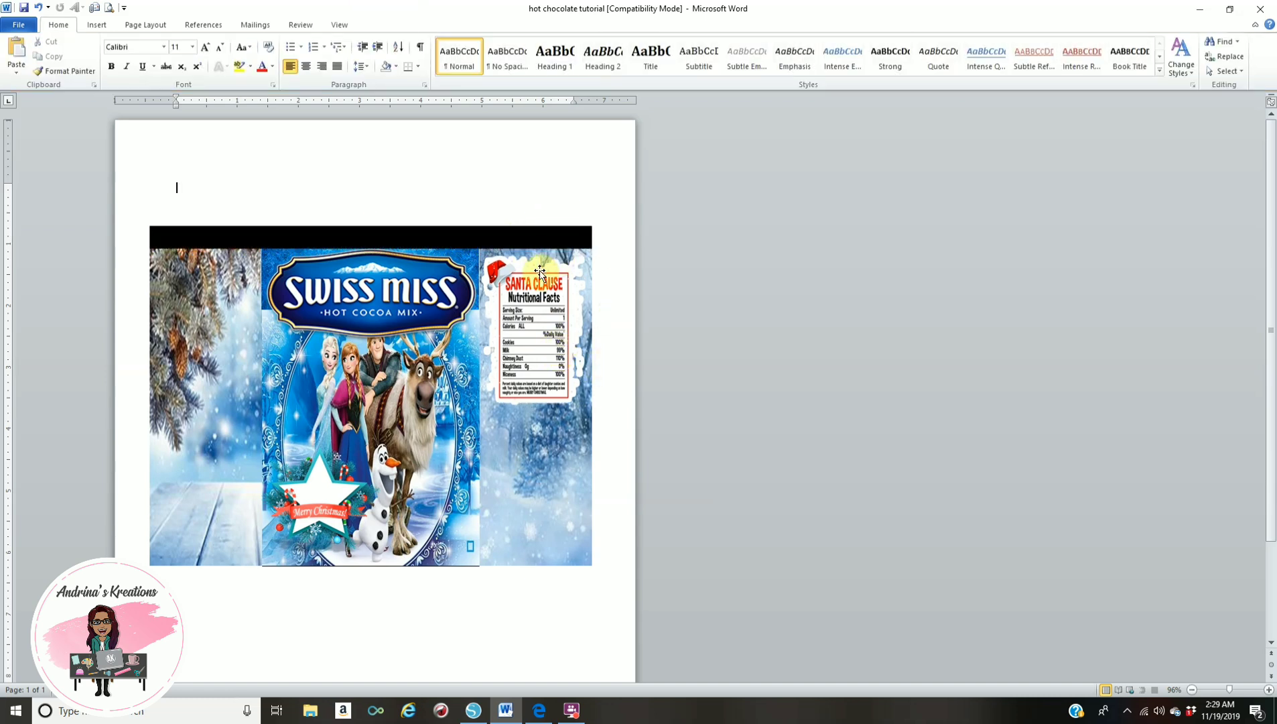
click(533, 347)
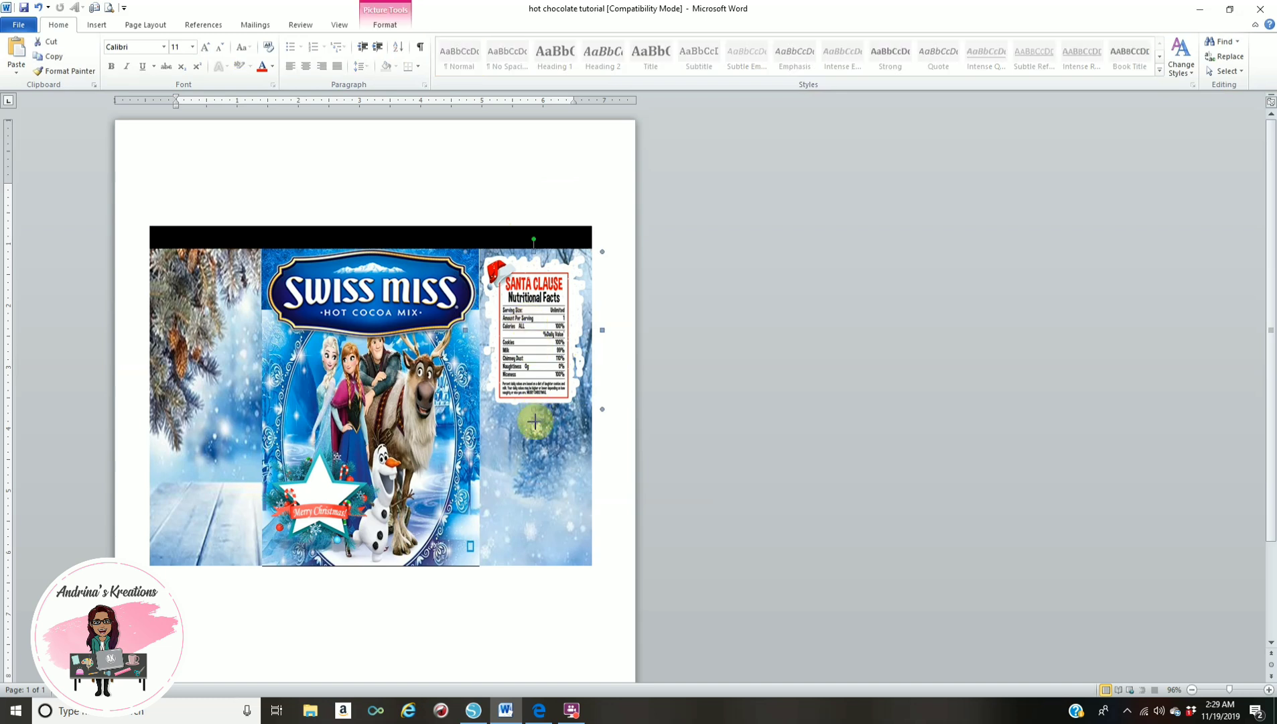
drag(536, 434, 535, 442)
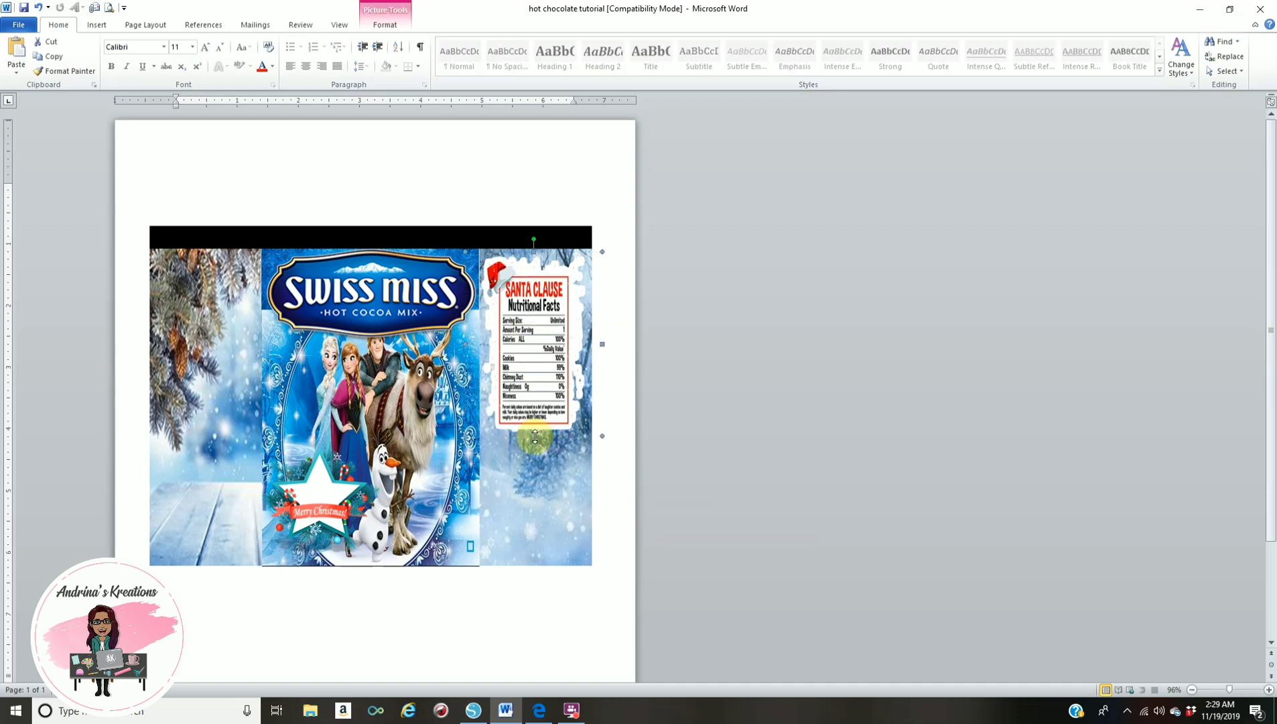
Move the black strip off the wrapper into the blank space above it.
click(536, 191)
drag(477, 236, 494, 183)
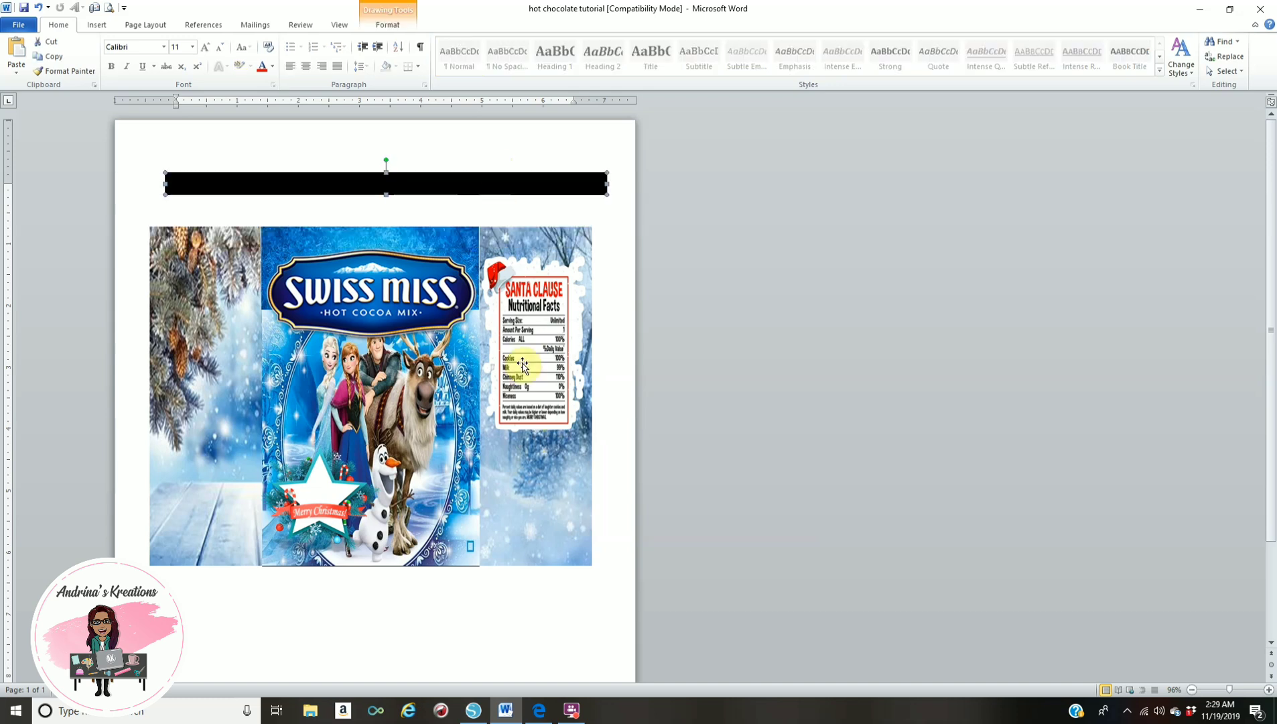
Insert the black UPC barcode picture (barcode_upca) from the nutritional facts and barcodes folder.
click(464, 157)
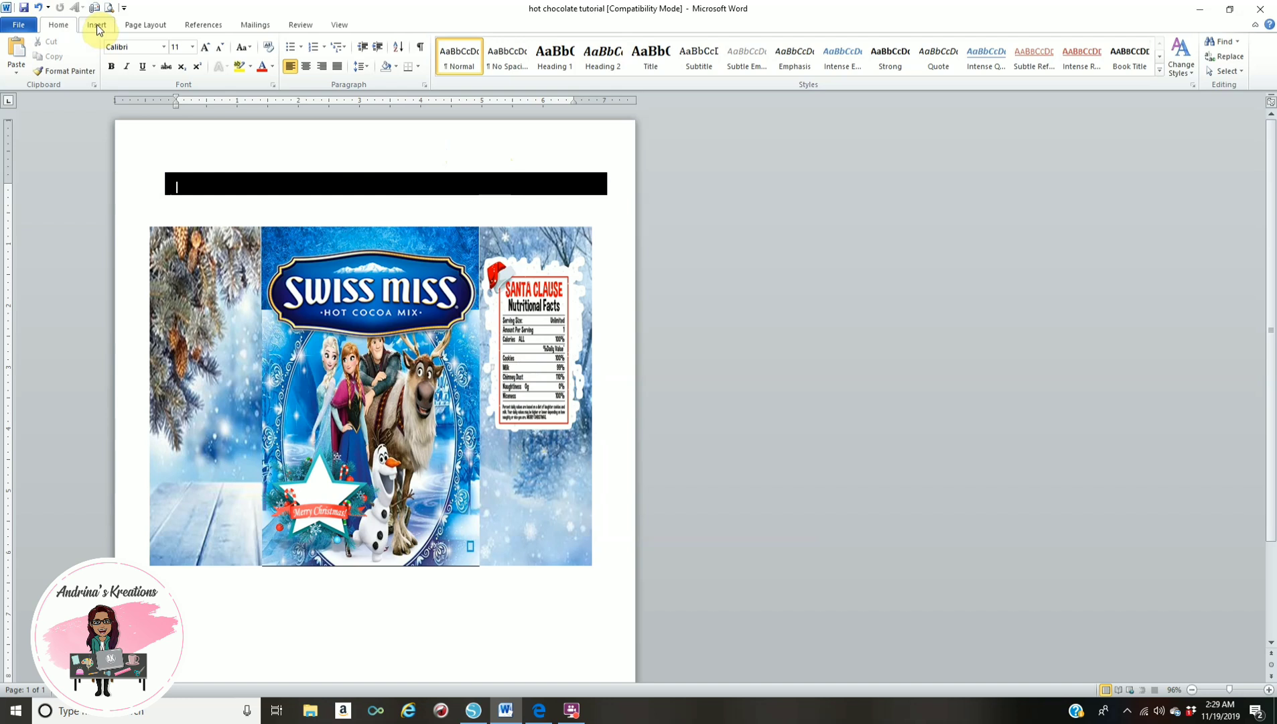
click(97, 24)
click(114, 55)
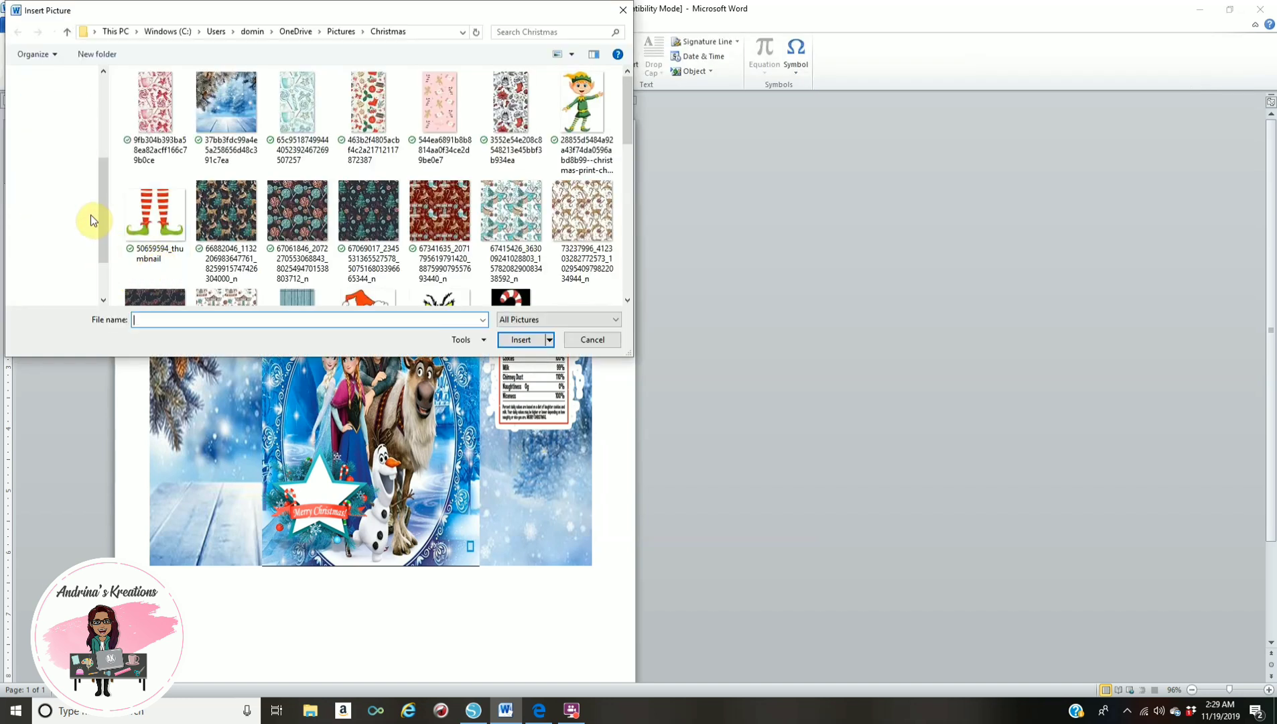
click(59, 260)
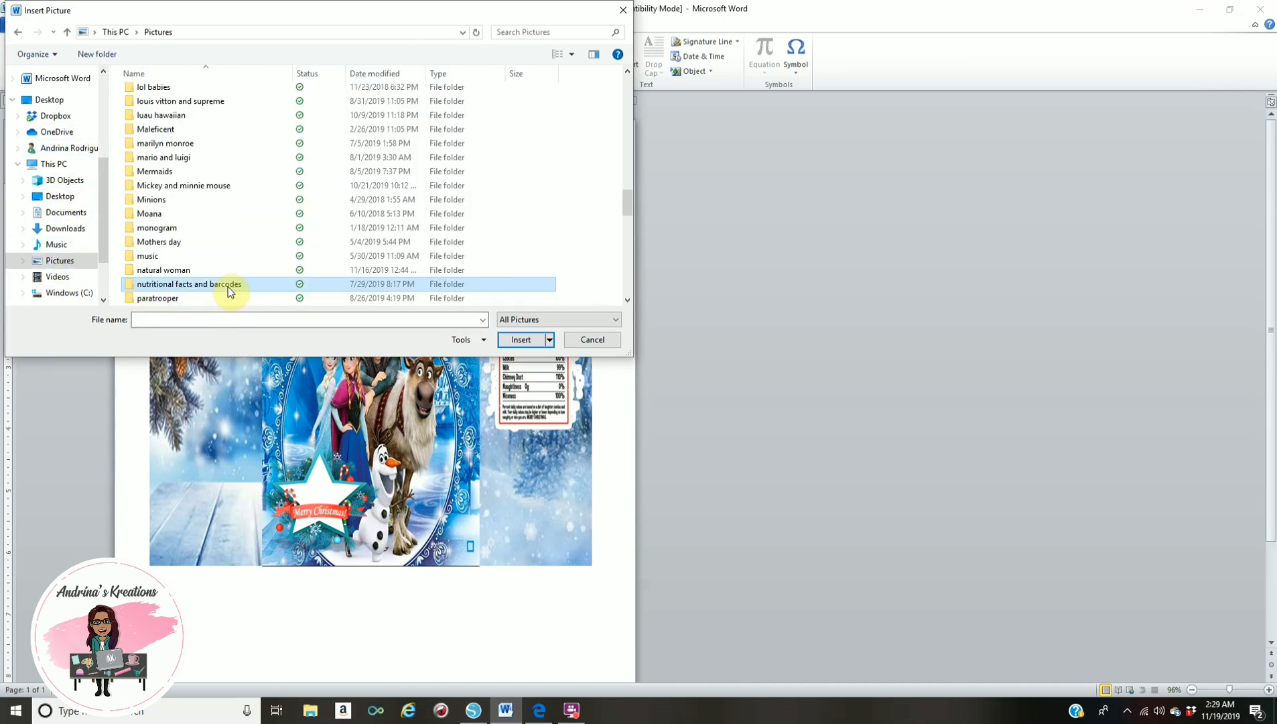
double_click(228, 286)
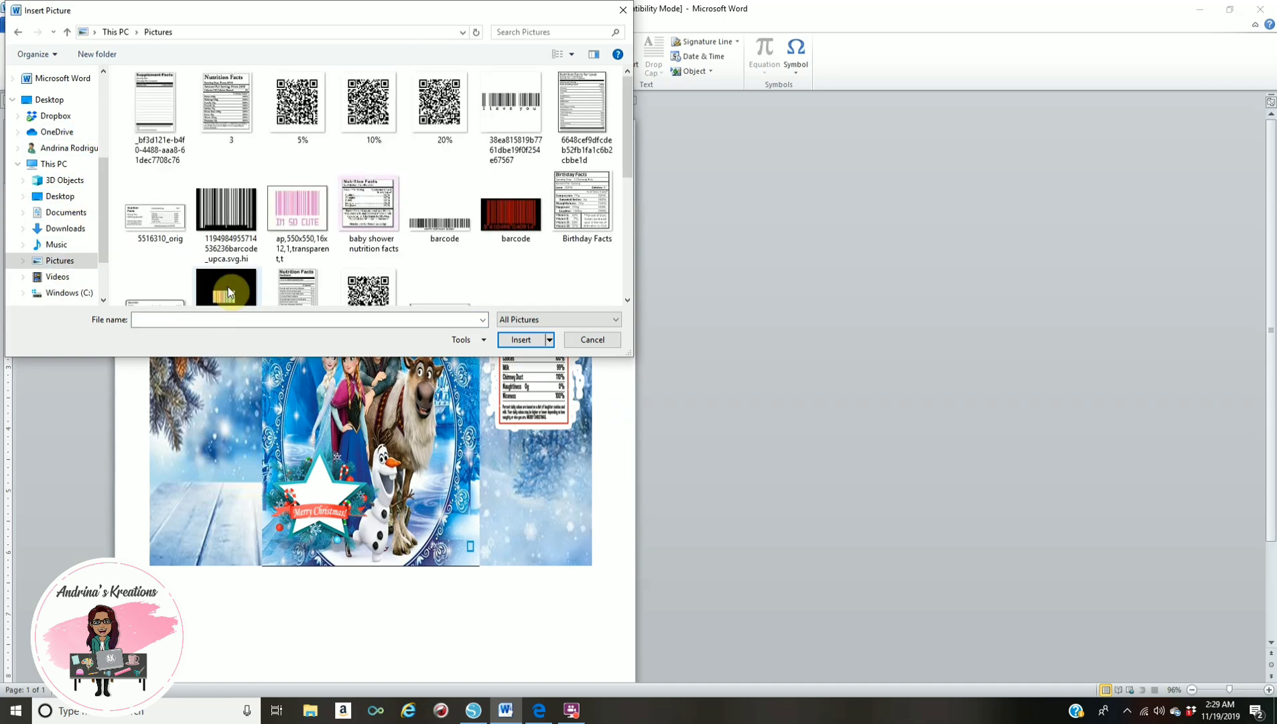
click(227, 215)
click(521, 339)
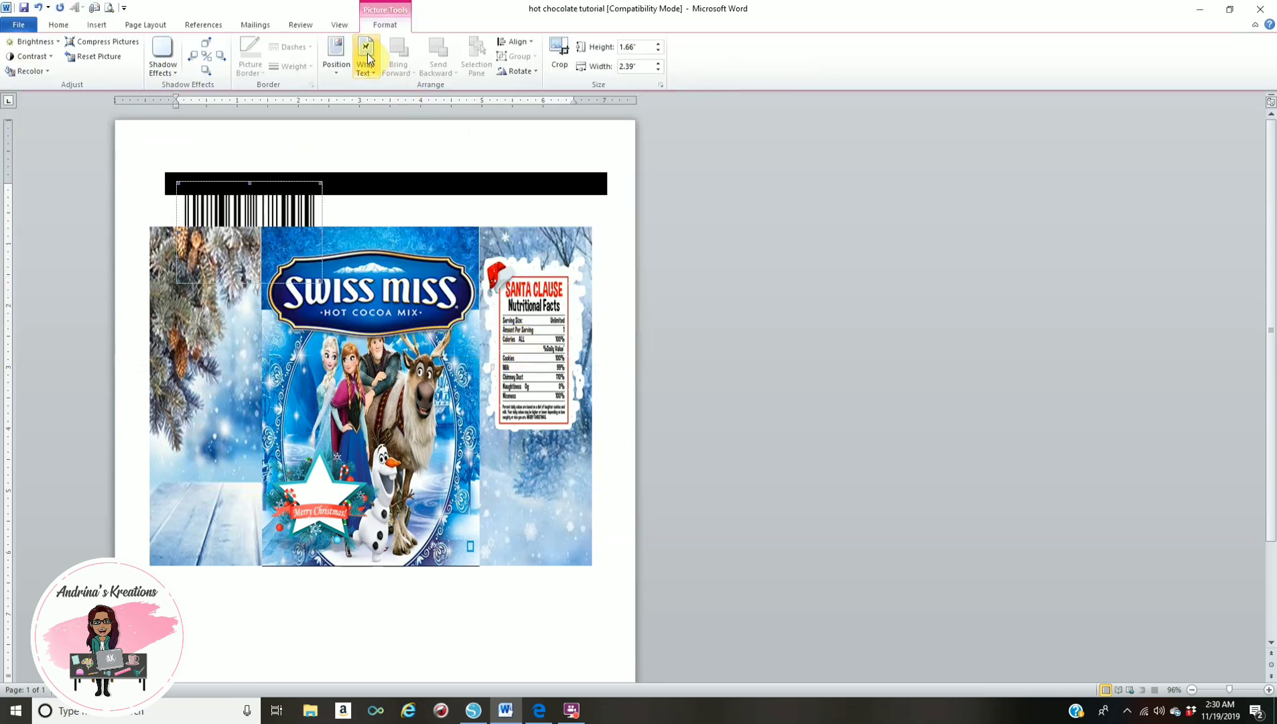
Set the barcode in front of text, undo the accidental flip while resizing, and place it shrunk in the right panel's lower part.
click(366, 62)
click(406, 182)
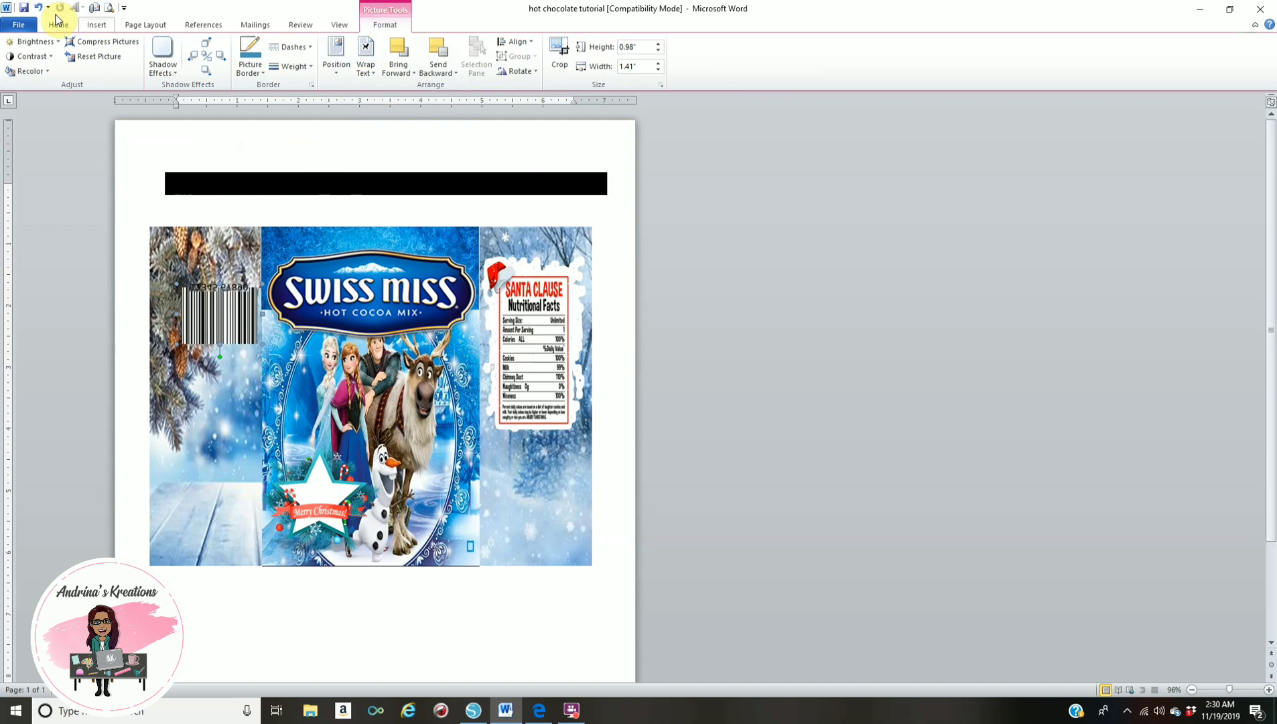
click(38, 8)
drag(237, 220, 501, 492)
mouse_move(519, 555)
mouse_down()
mouse_move(520, 516)
mouse_move(568, 492)
mouse_move(541, 507)
mouse_move(553, 521)
mouse_move(593, 516)
mouse_move(540, 516)
mouse_move(533, 494)
mouse_move(529, 510)
mouse_move(542, 511)
mouse_up()
Move the black strip onto the wrapper's lower edge, spanning all three panels.
click(480, 188)
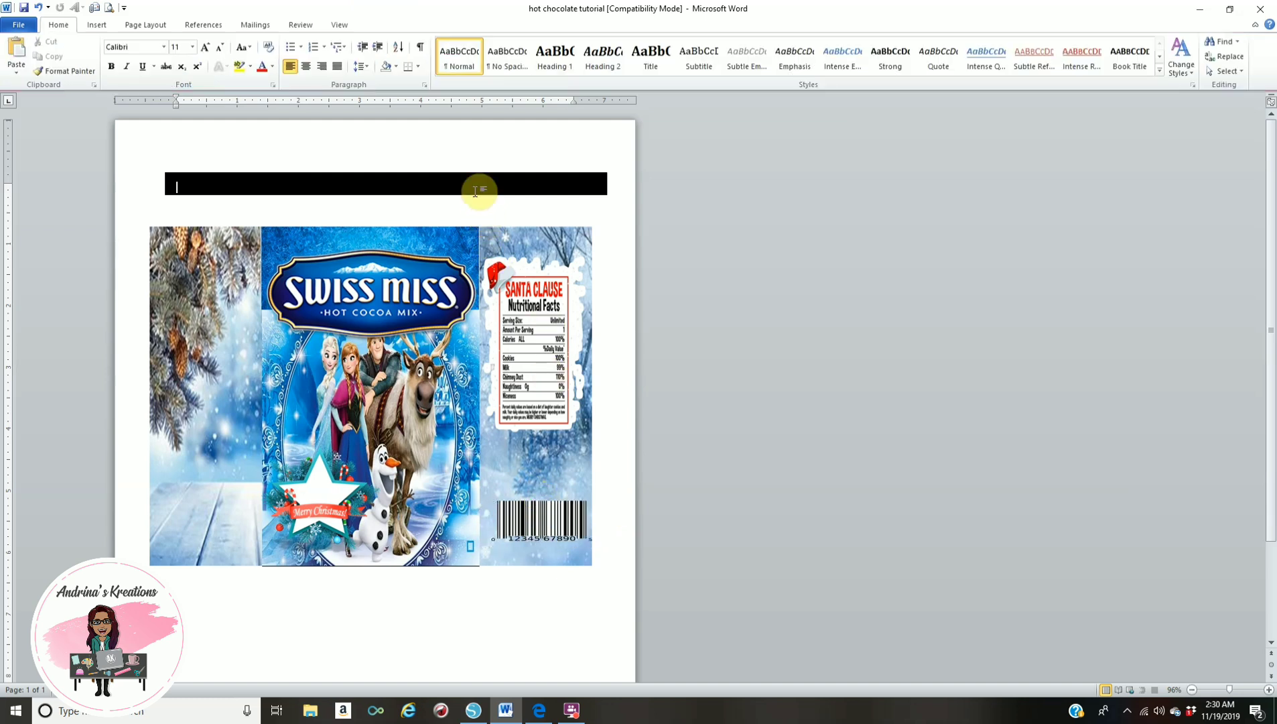
drag(481, 188, 474, 545)
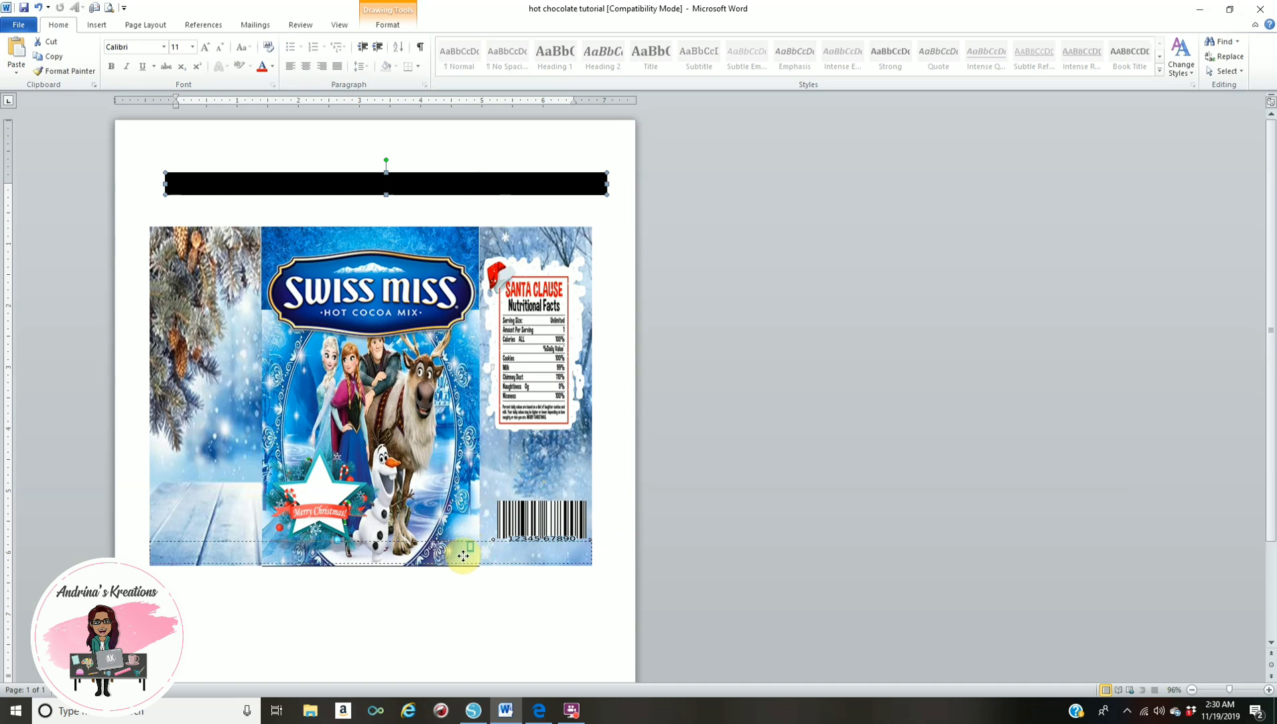
drag(464, 559, 466, 551)
click(600, 433)
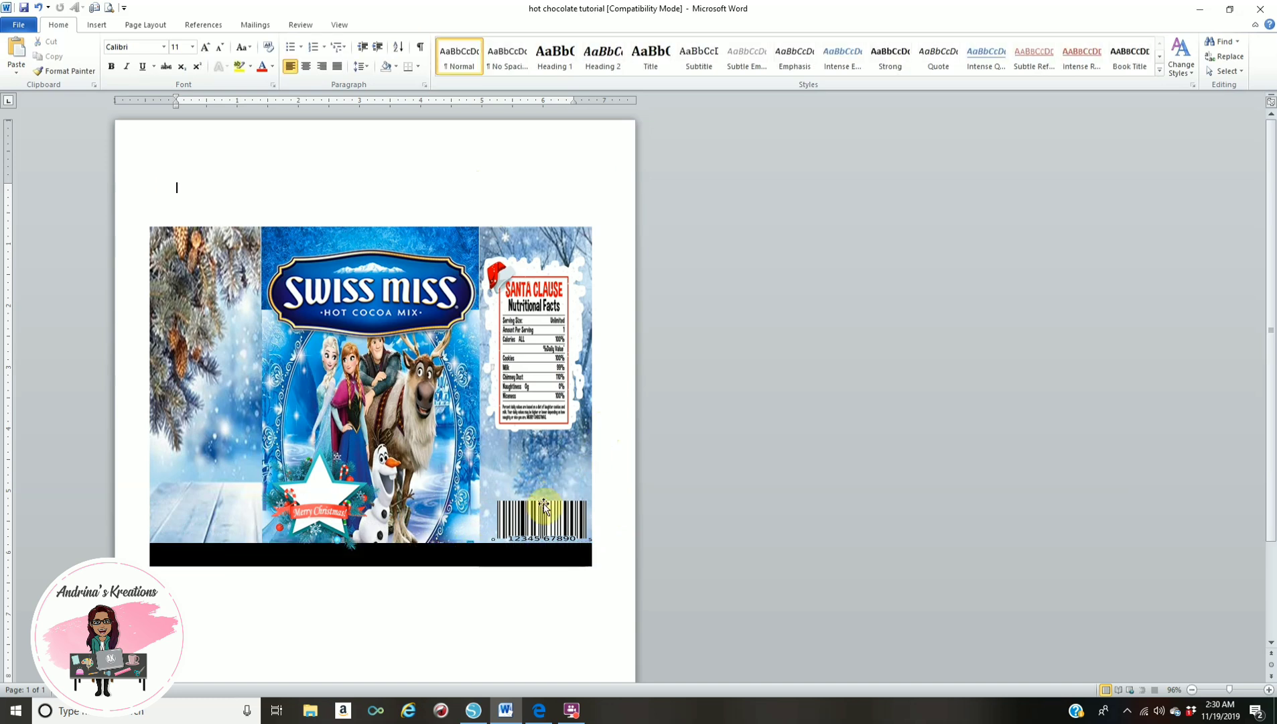
Center the barcode just above the black strip in the right panel, and return the strip to the blank space above the wrapper.
click(548, 513)
drag(539, 509, 526, 513)
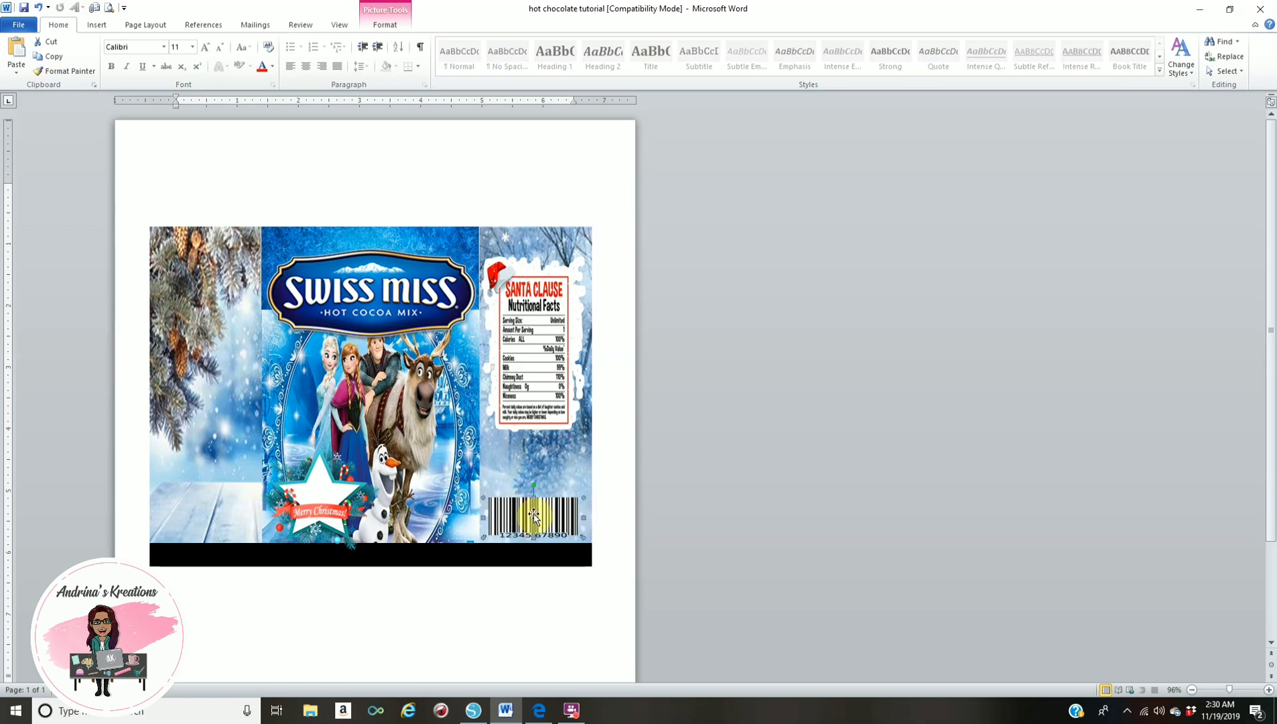
click(562, 180)
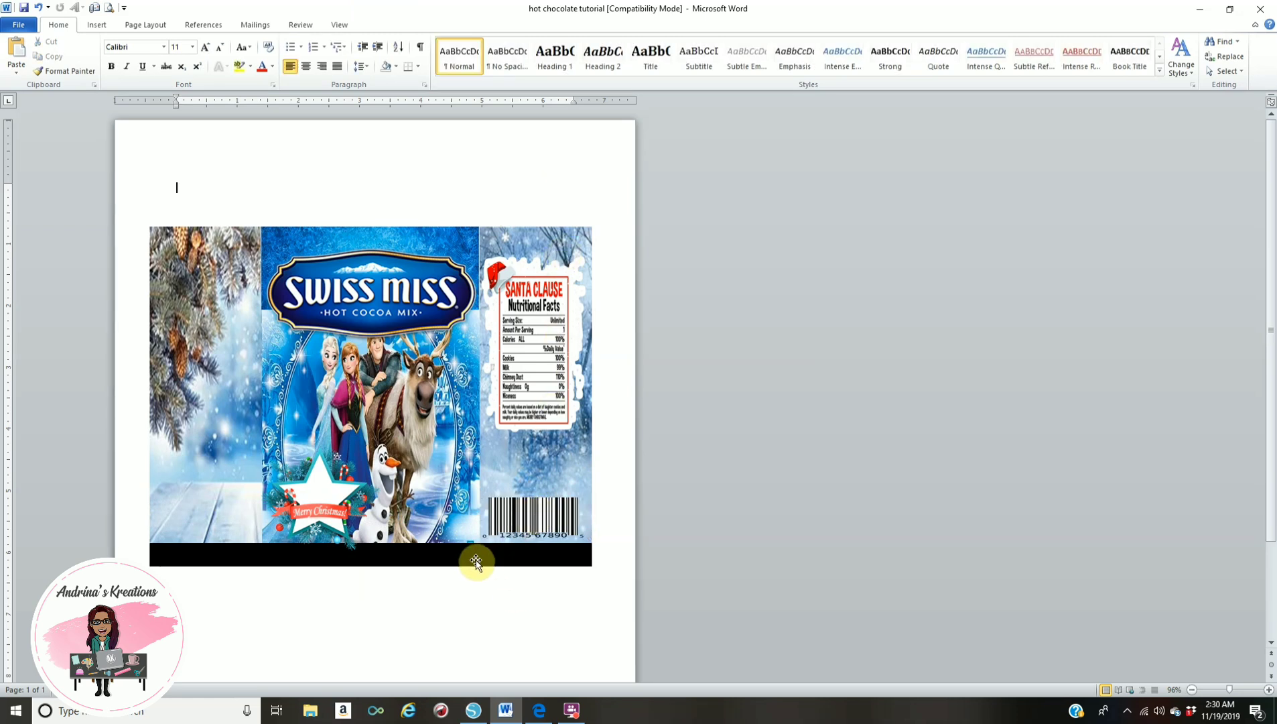
drag(476, 551, 494, 183)
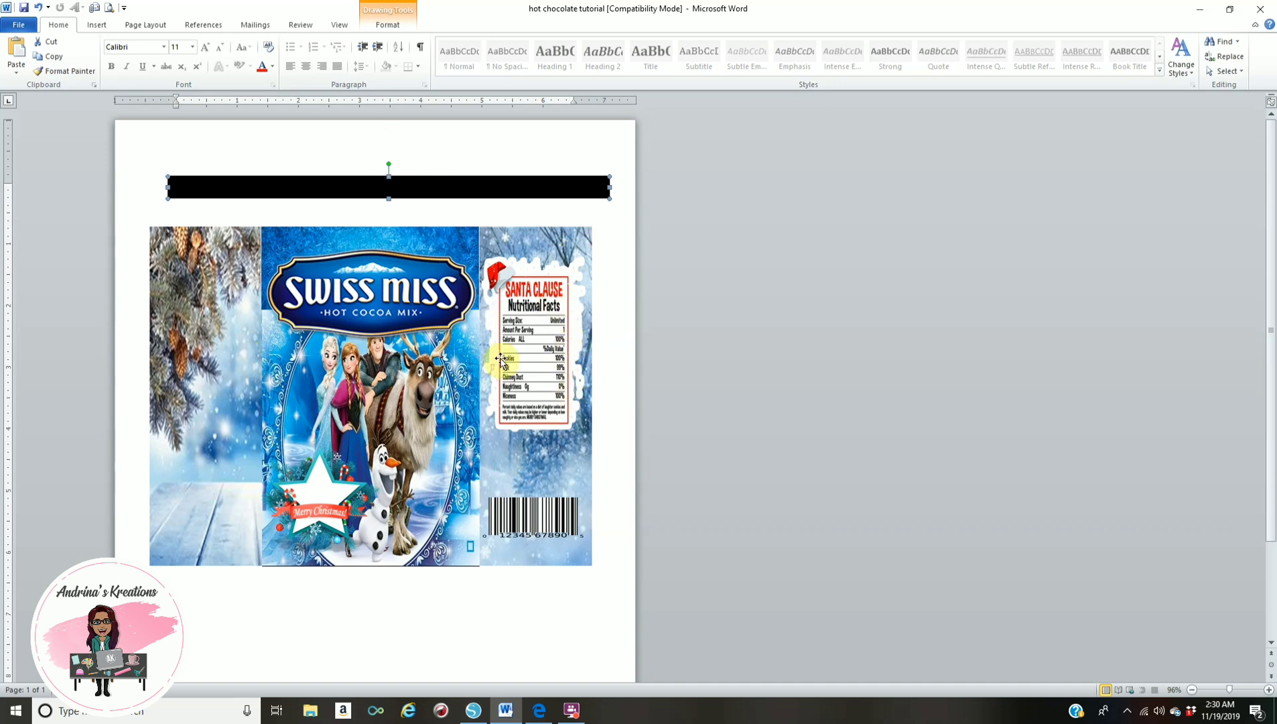
click(476, 137)
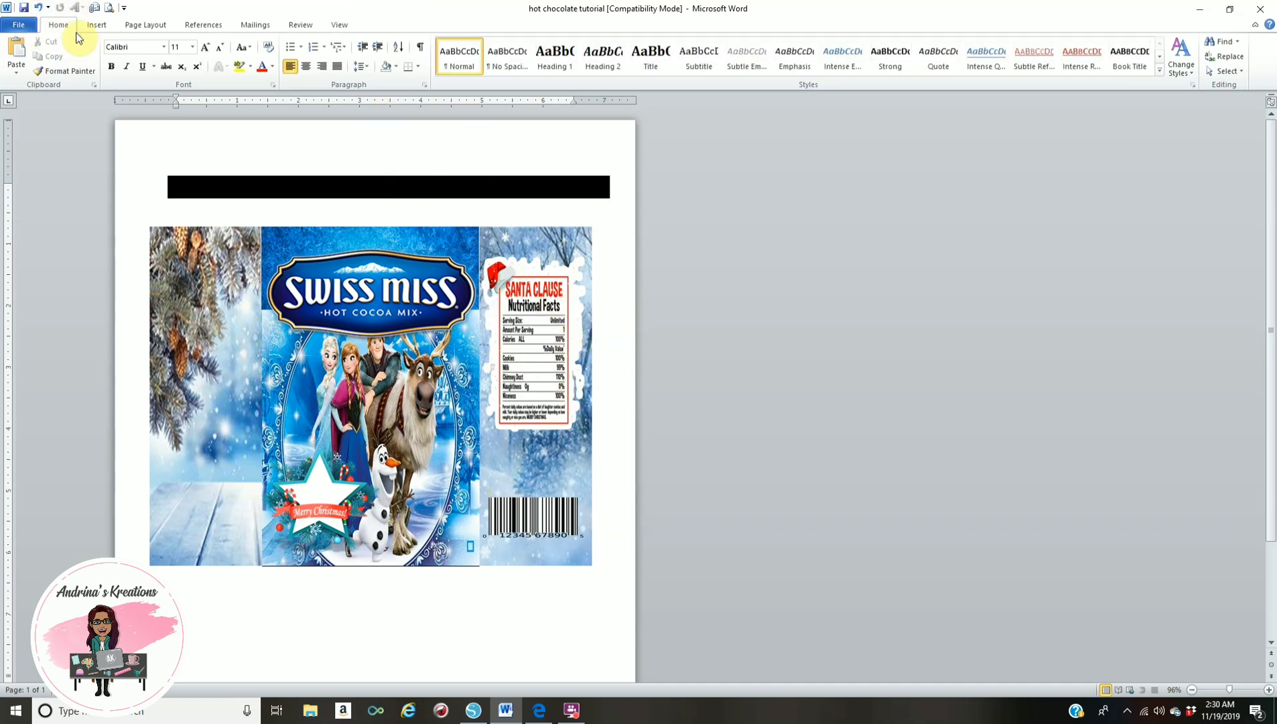
Insert the picture of Santa in a round frame from the Christmas folder.
click(98, 25)
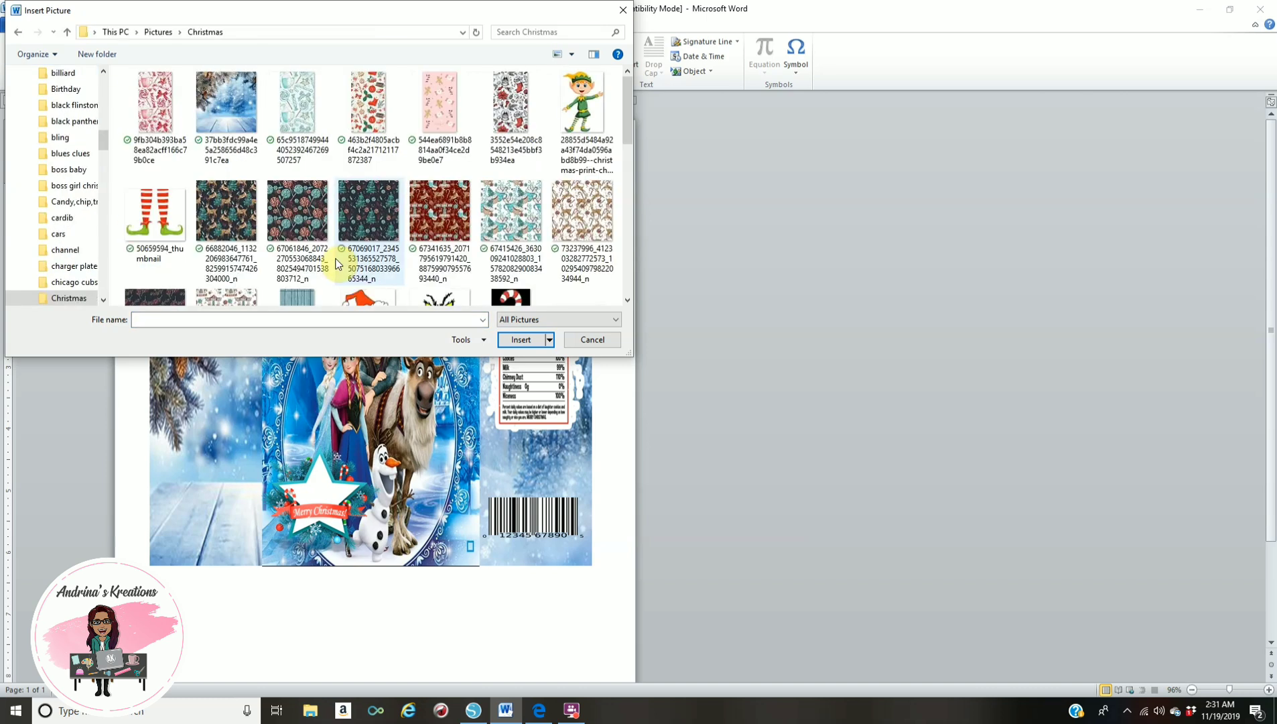
scroll(571, 243, down, 3)
click(578, 248)
click(522, 339)
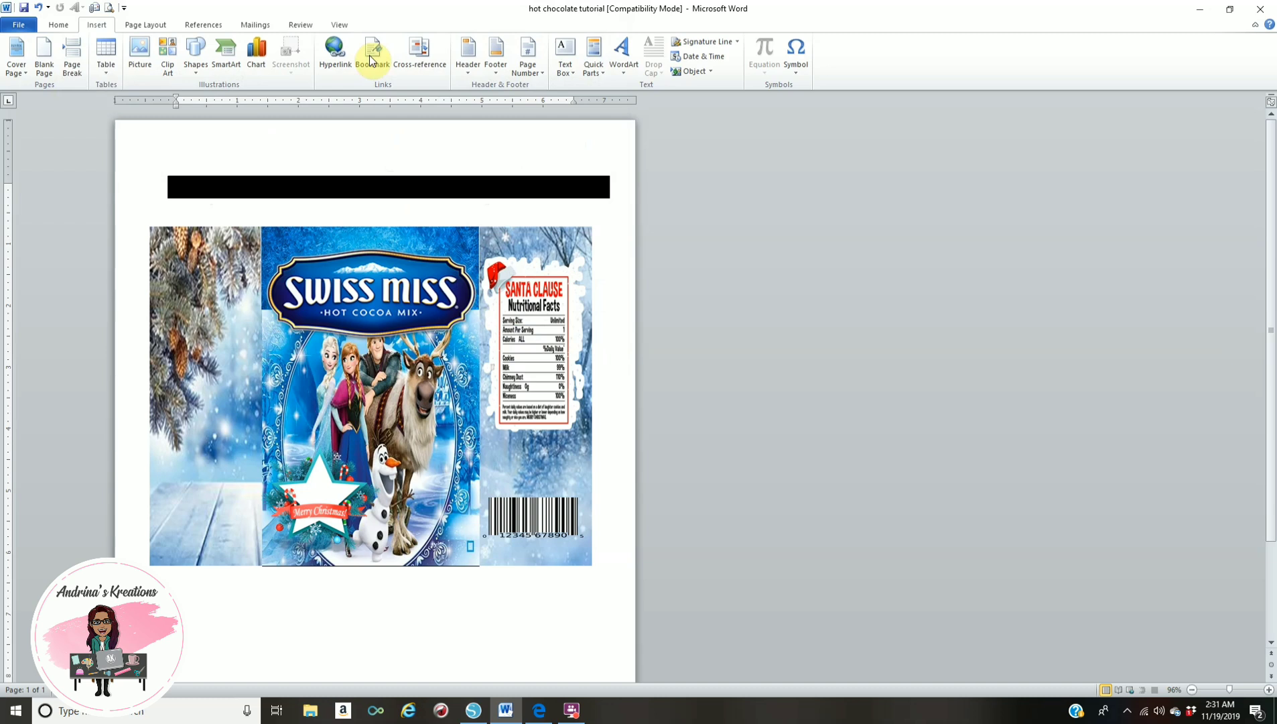
Set the Santa picture in front of text and flip it horizontally.
right_click(384, 355)
click(344, 313)
click(529, 71)
click(536, 136)
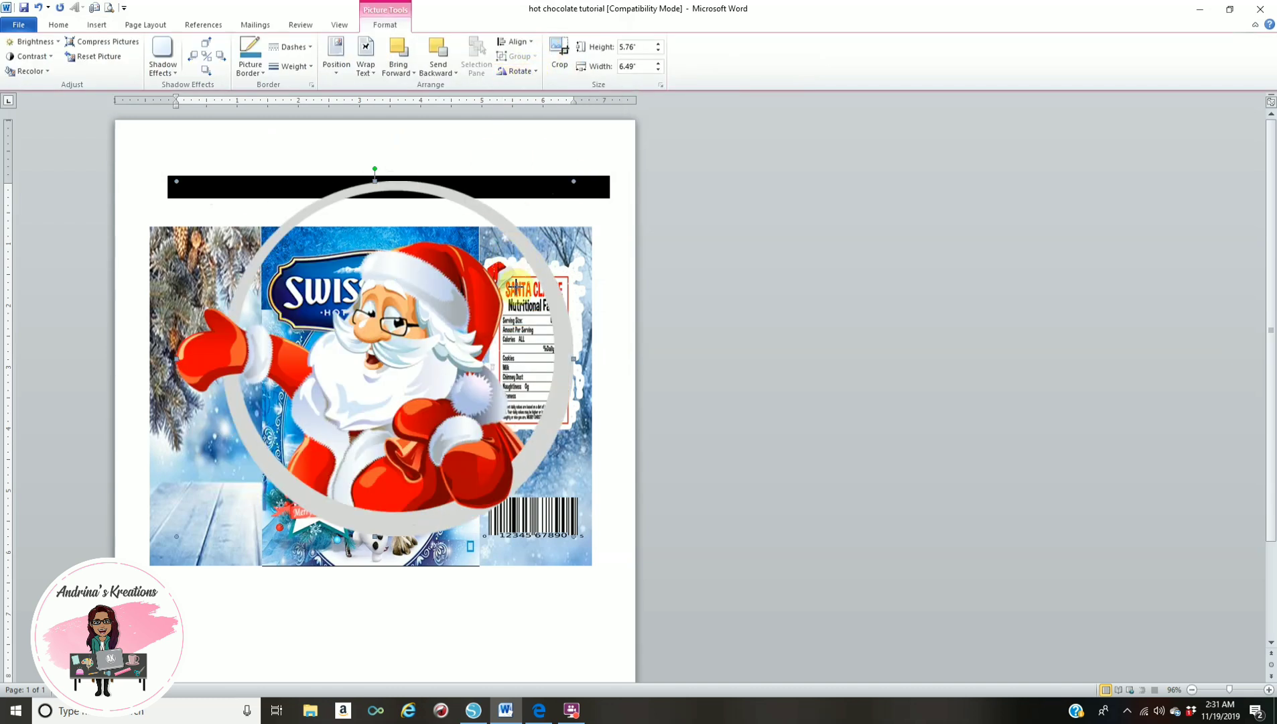
Shrink the Santa picture to about 1.01" high by 1.14" wide and place it between the Nutritional Facts label and the barcode.
drag(453, 408, 447, 409)
drag(447, 295, 290, 640)
key(ctrl+z)
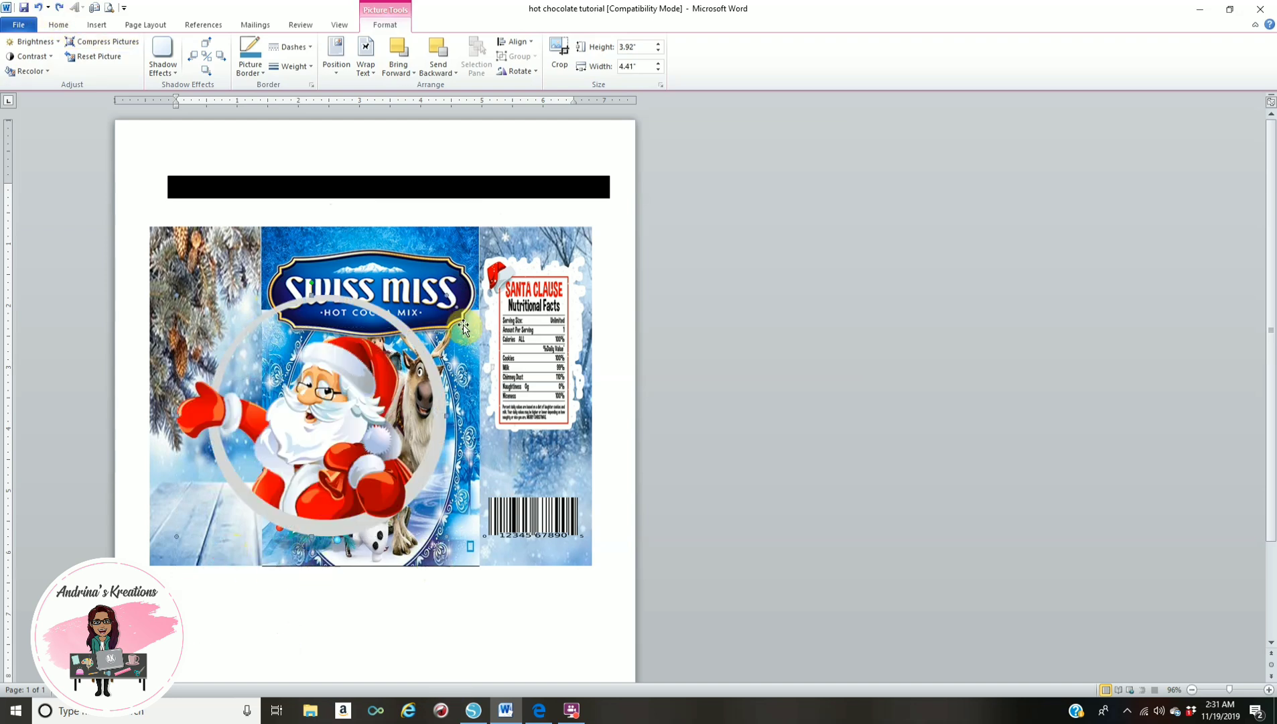
drag(441, 305, 565, 449)
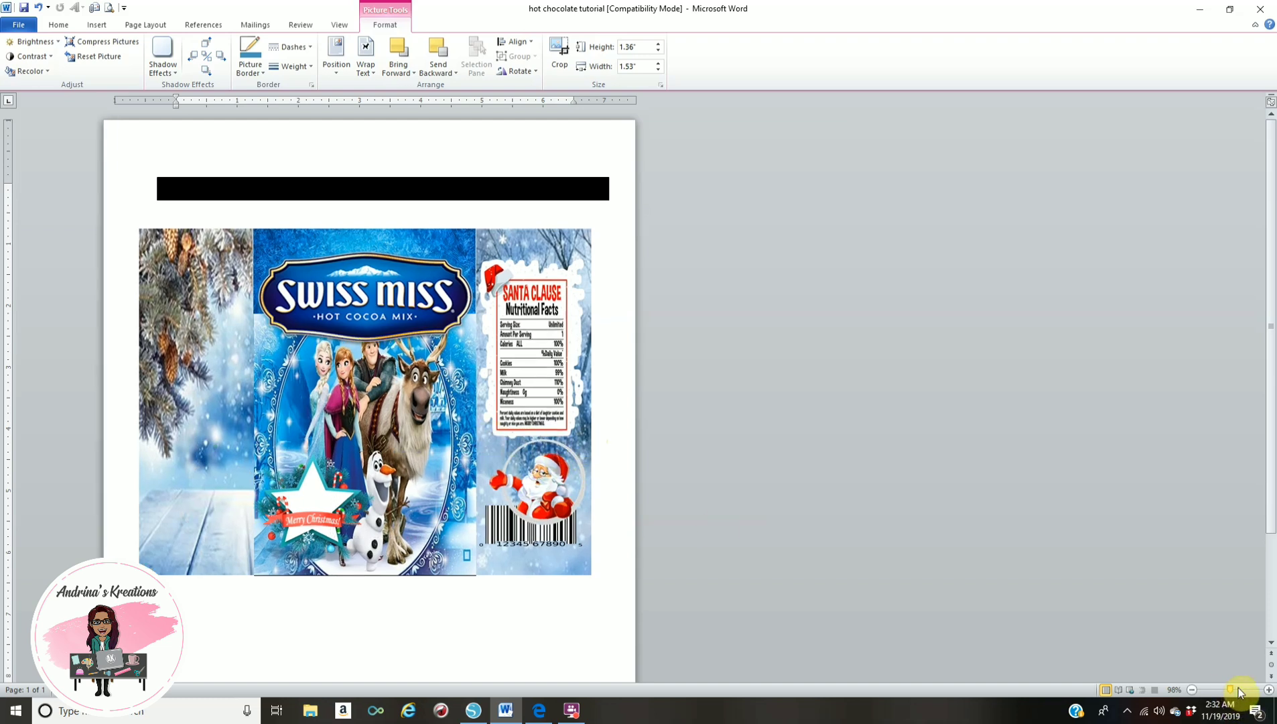
click(1238, 690)
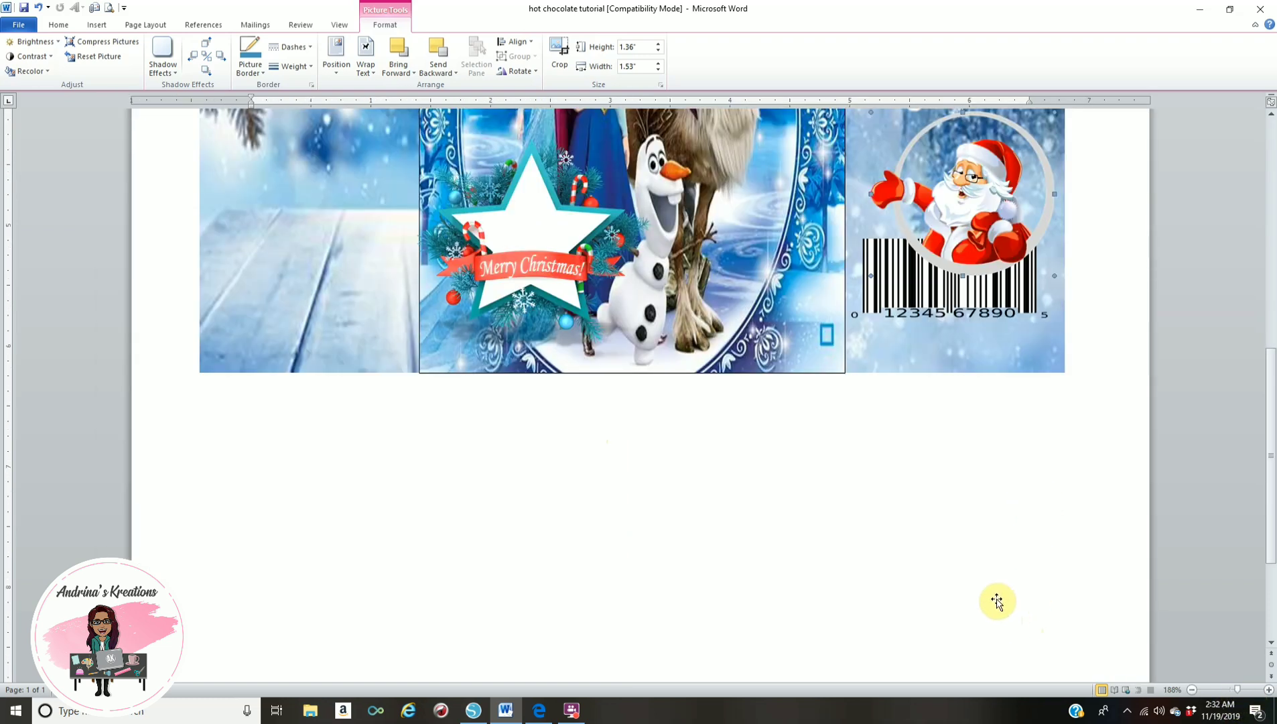
scroll(911, 509, up, 5)
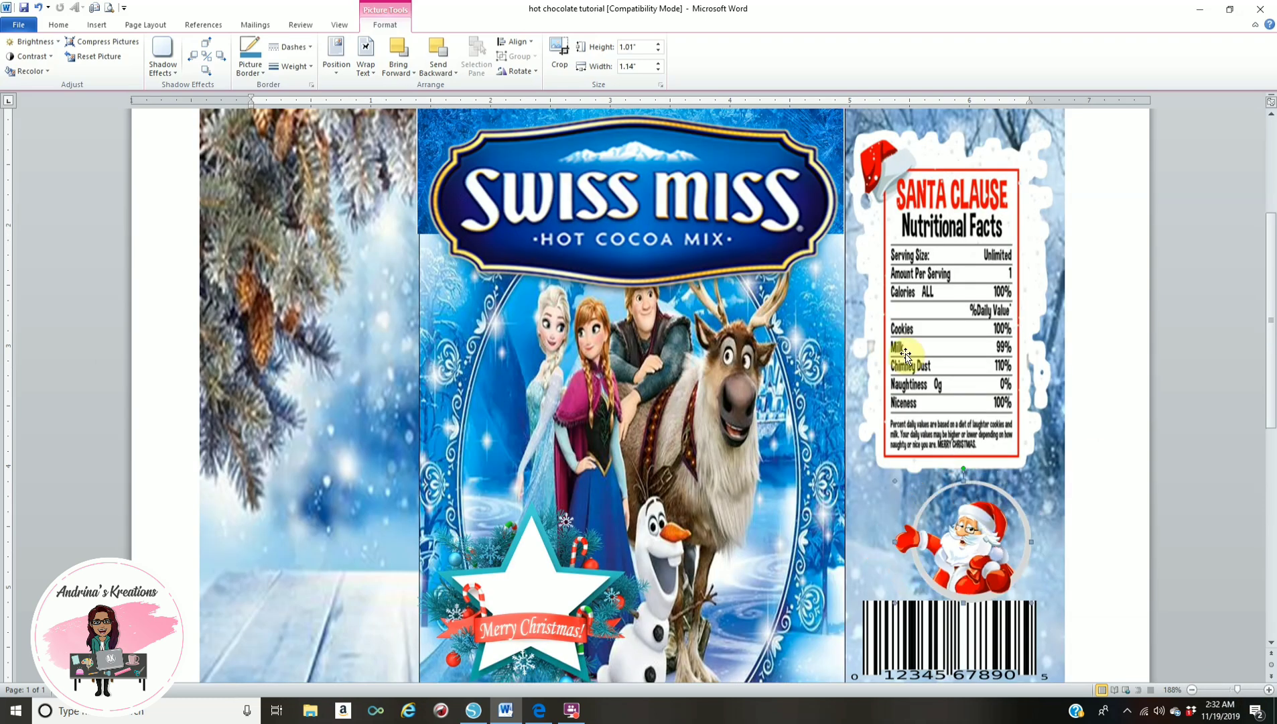
Insert the hot-cocoa-cup picture from the Candy,chip,treat logos folder.
click(96, 24)
click(140, 52)
scroll(481, 247, down, 5)
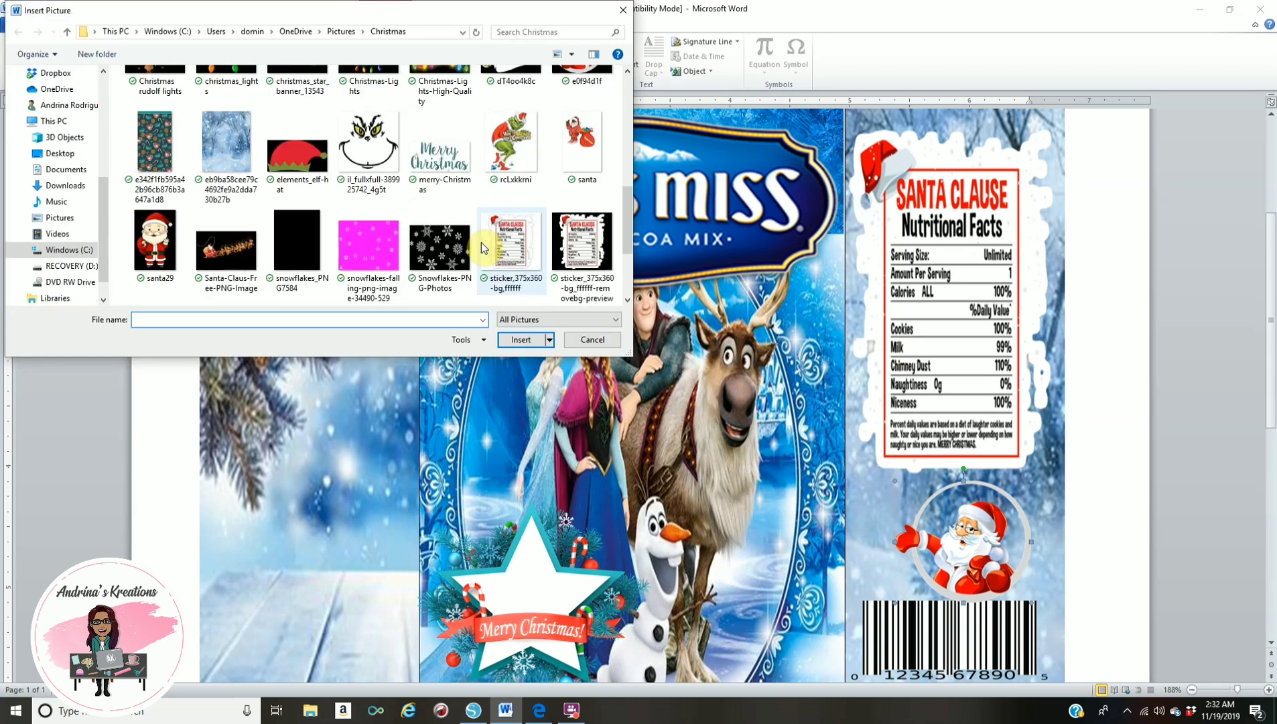
scroll(481, 247, down, 1)
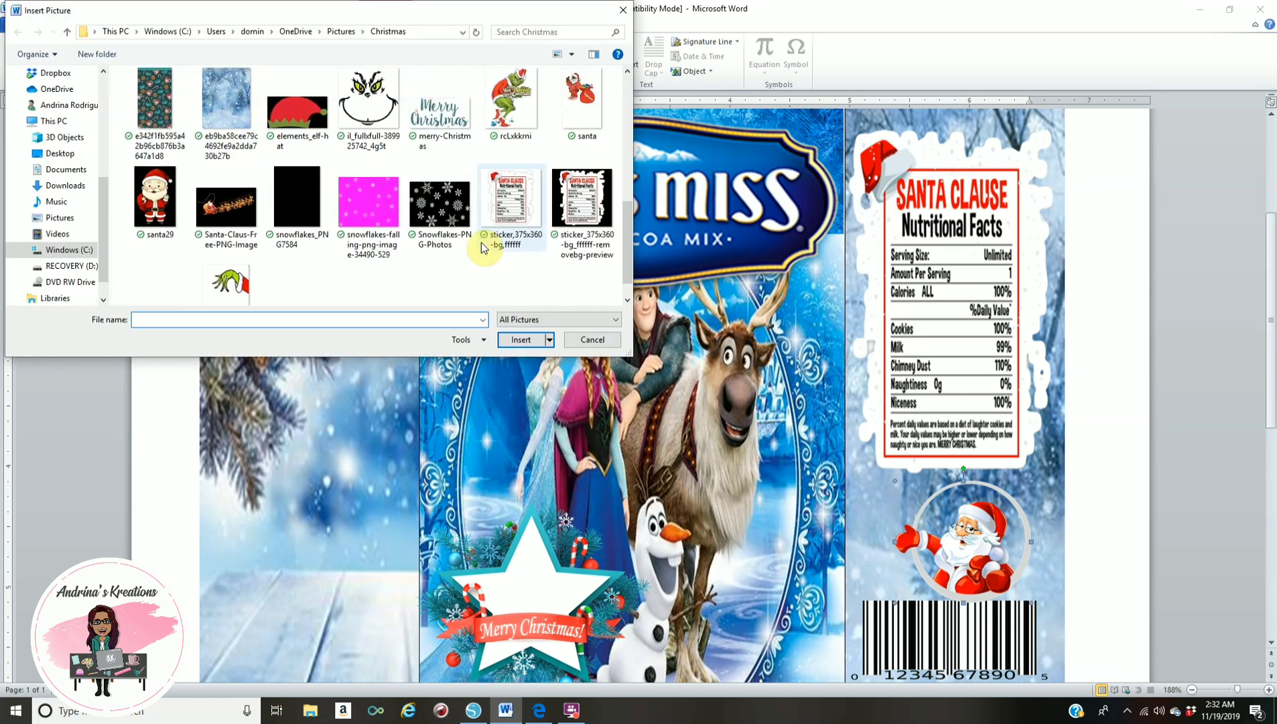
scroll(481, 241, up, 10)
scroll(482, 241, down, 9)
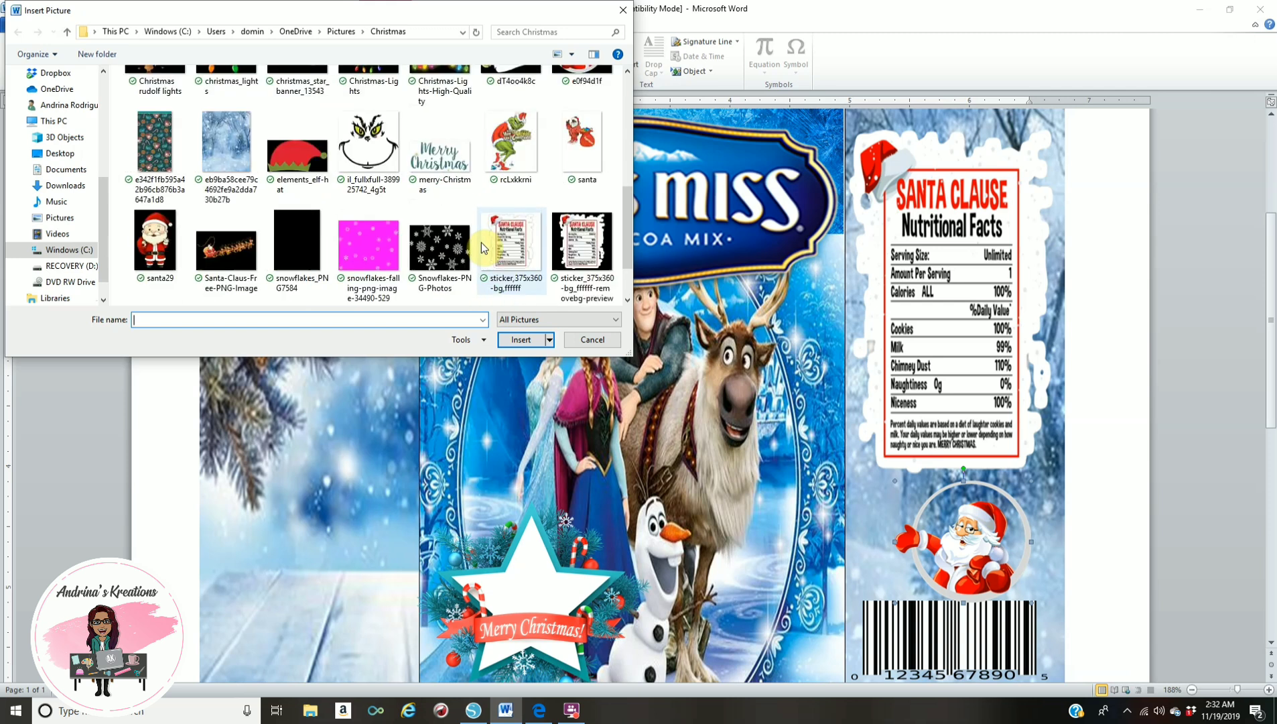
scroll(481, 241, down, 1)
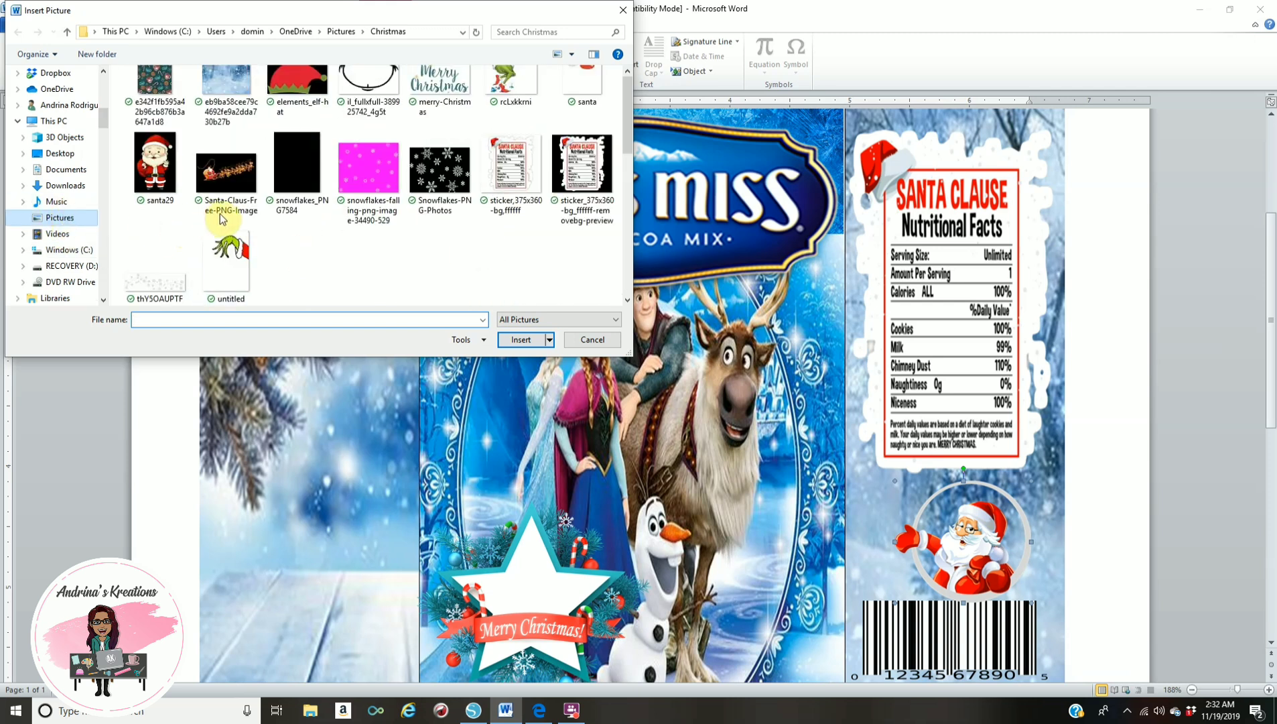
scroll(217, 240, down, 4)
double_click(198, 258)
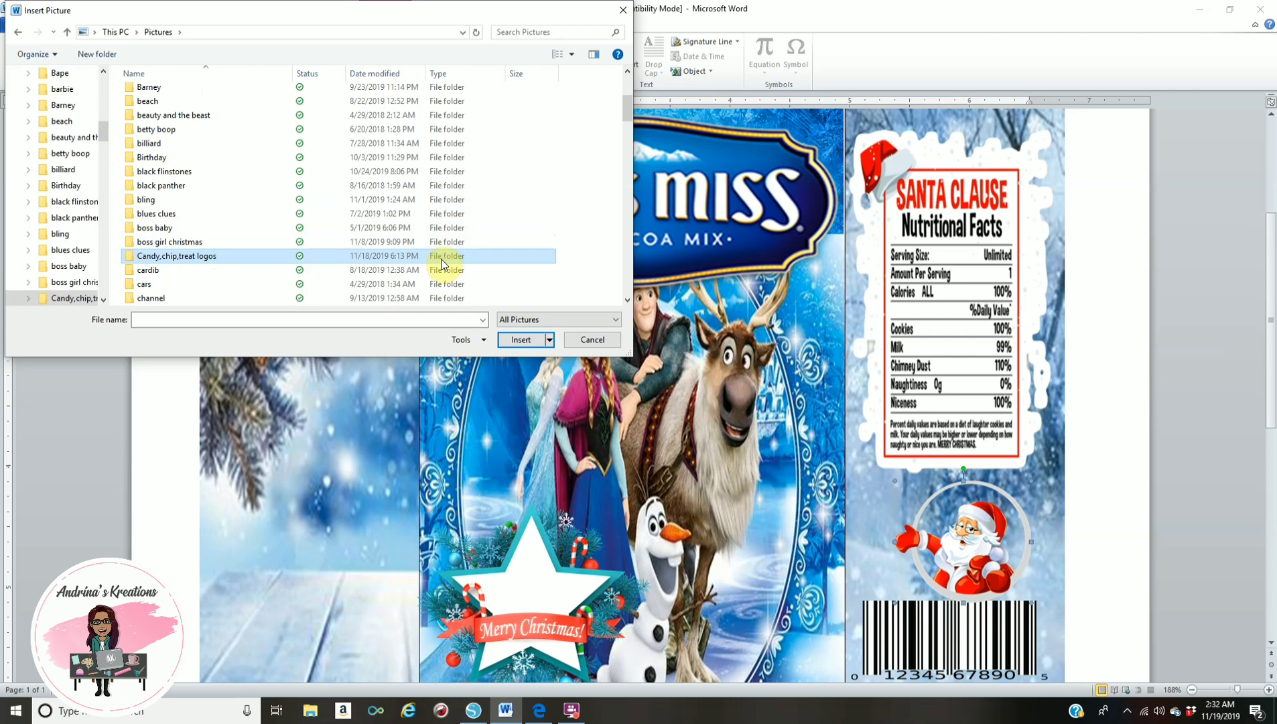
scroll(441, 262, down, 3)
click(298, 243)
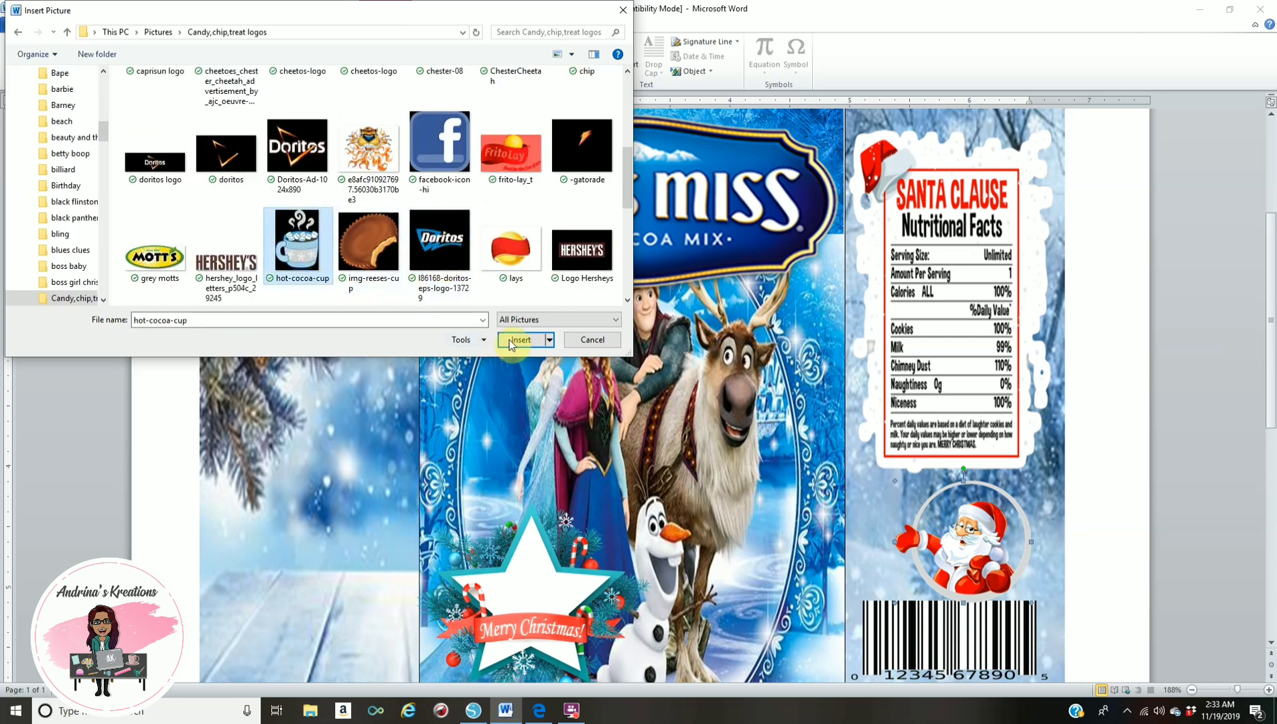
click(520, 340)
Set the cocoa cup picture in front of text and shrink it to about 3.09" high by 2.23" wide.
click(385, 24)
click(365, 57)
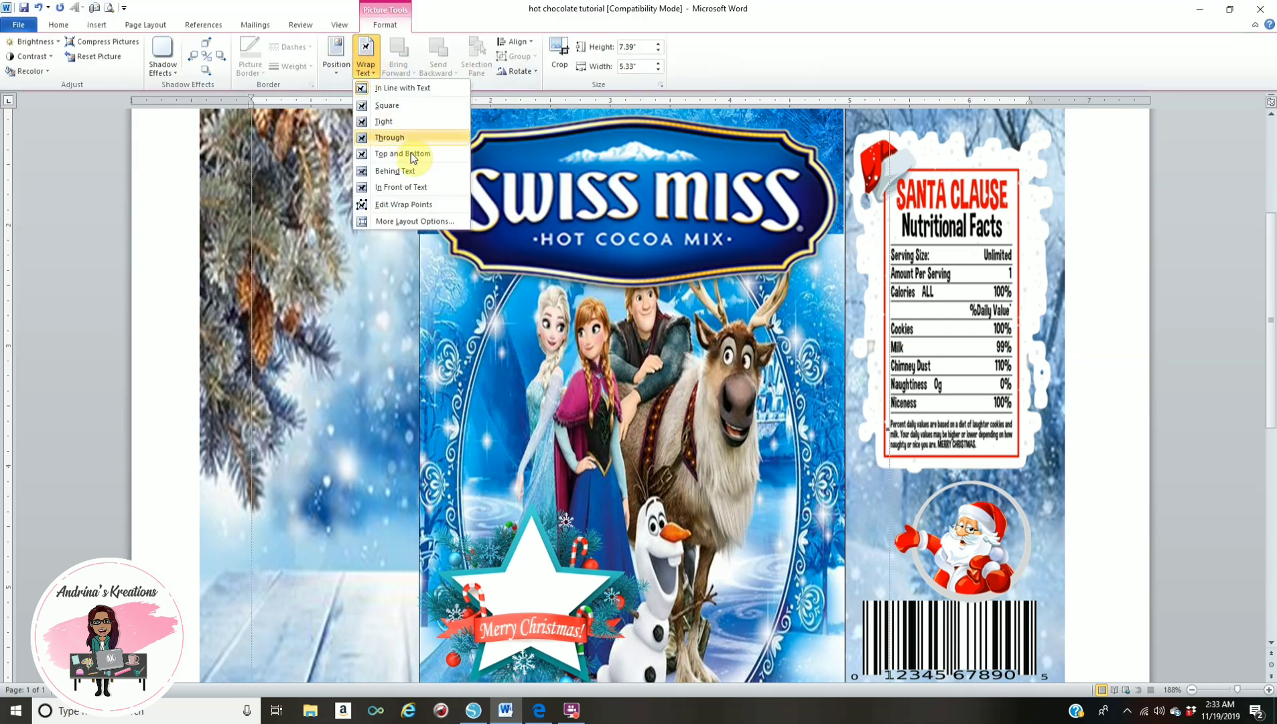
click(413, 155)
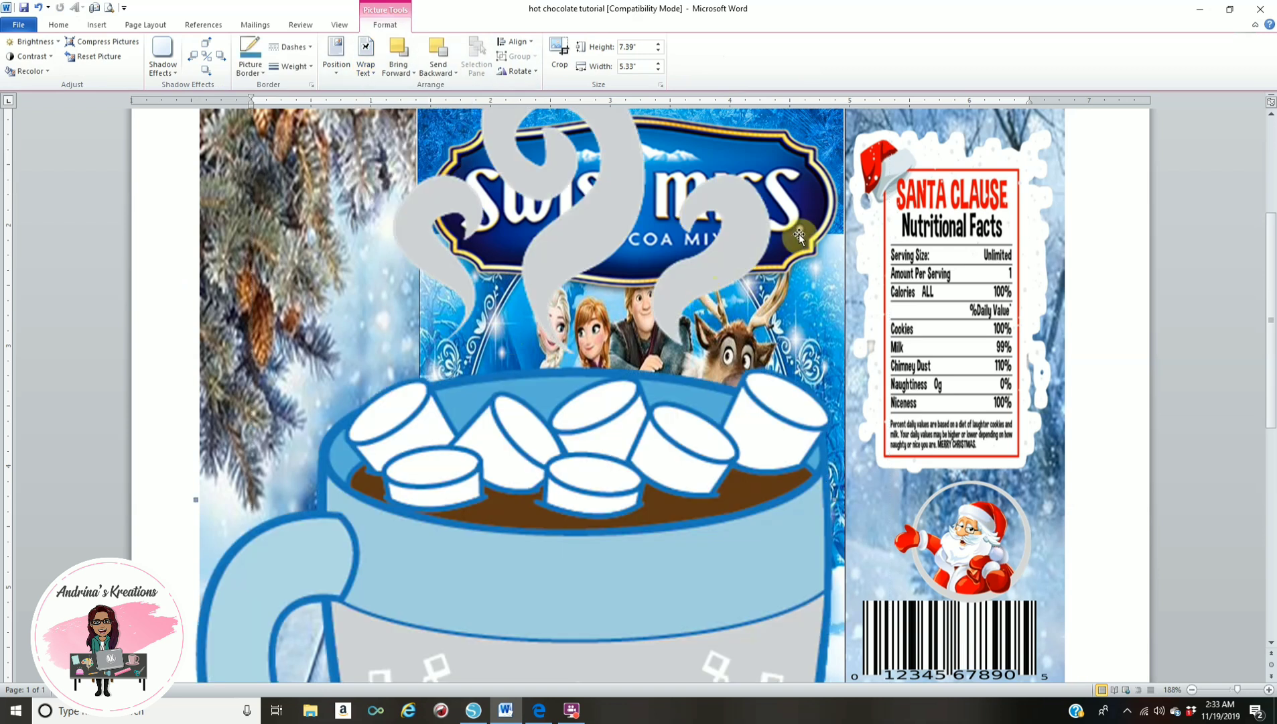
drag(717, 277, 683, 366)
drag(798, 235, 666, 561)
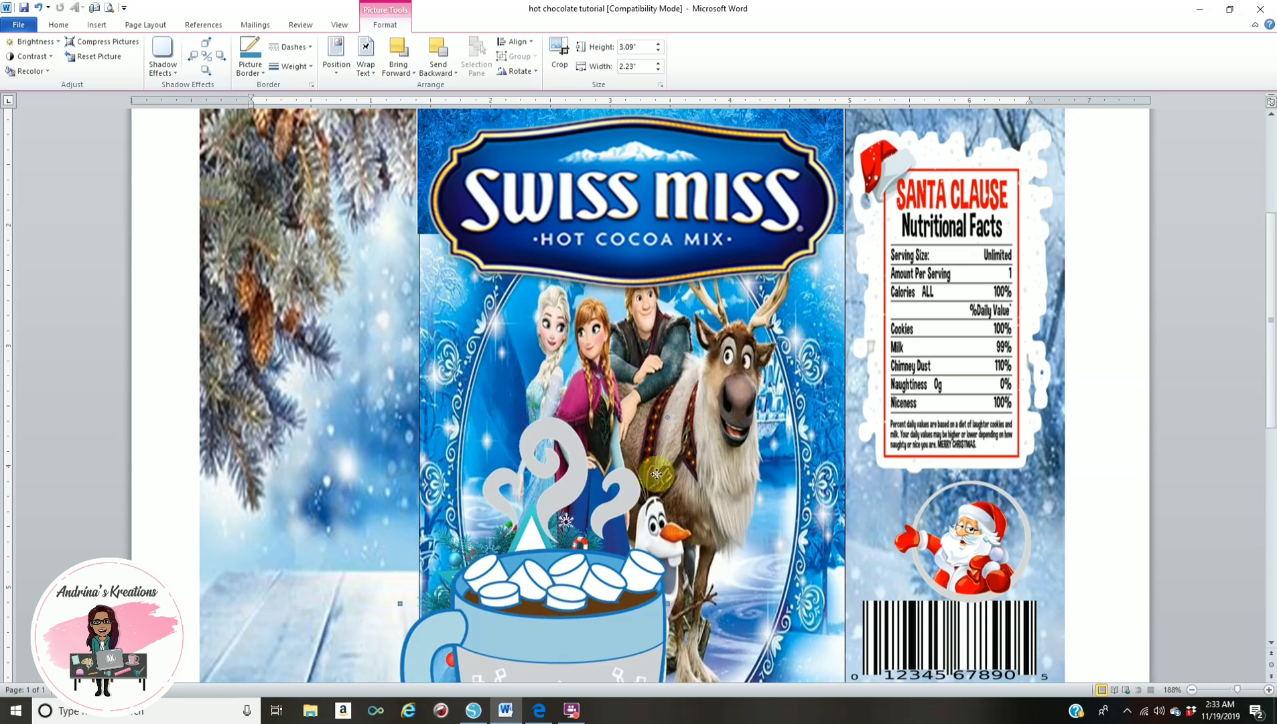
Shrink the cocoa cup further, flip it horizontally and place it at Santa's outstretched hand above the barcode.
drag(489, 522, 642, 303)
drag(823, 190, 889, 540)
click(517, 70)
click(541, 136)
drag(843, 465, 860, 492)
click(1043, 481)
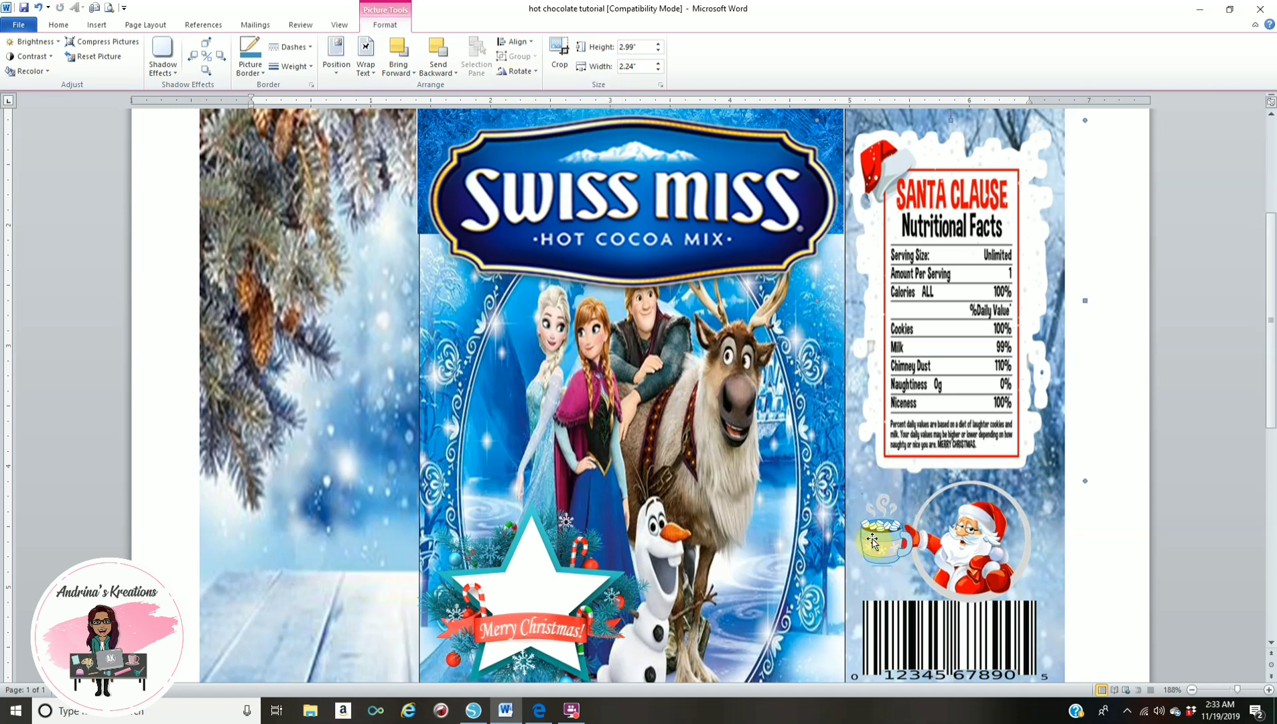
drag(874, 538, 870, 532)
click(1052, 463)
Insert the Frozen characters' group picture from the frozen folder and set it in front of text.
click(101, 28)
click(143, 56)
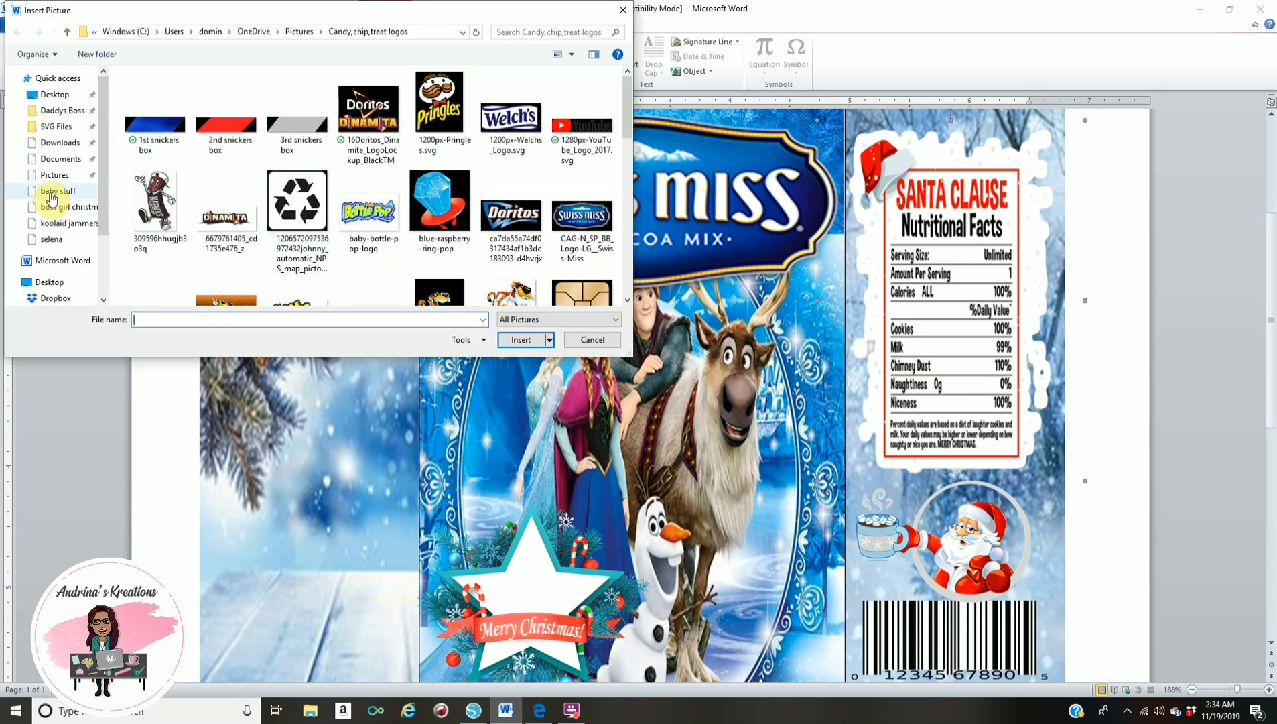
scroll(50, 198, down, 3)
click(54, 204)
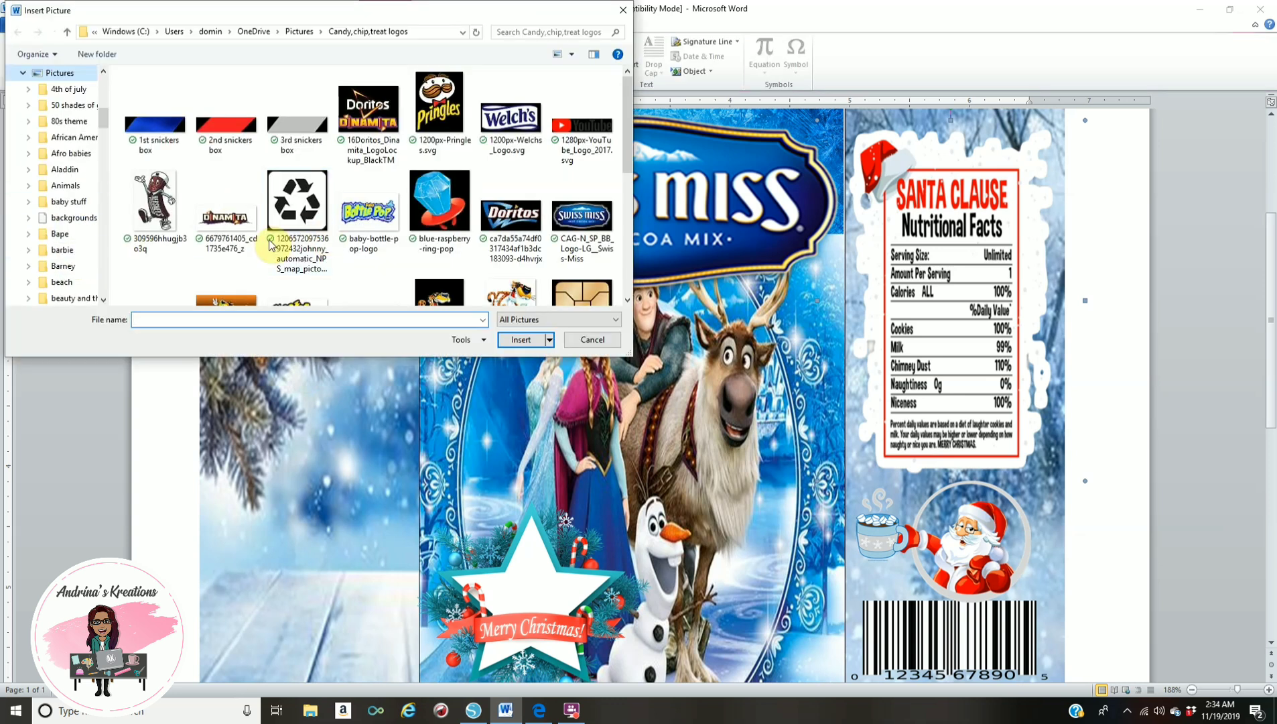
scroll(246, 252, down, 8)
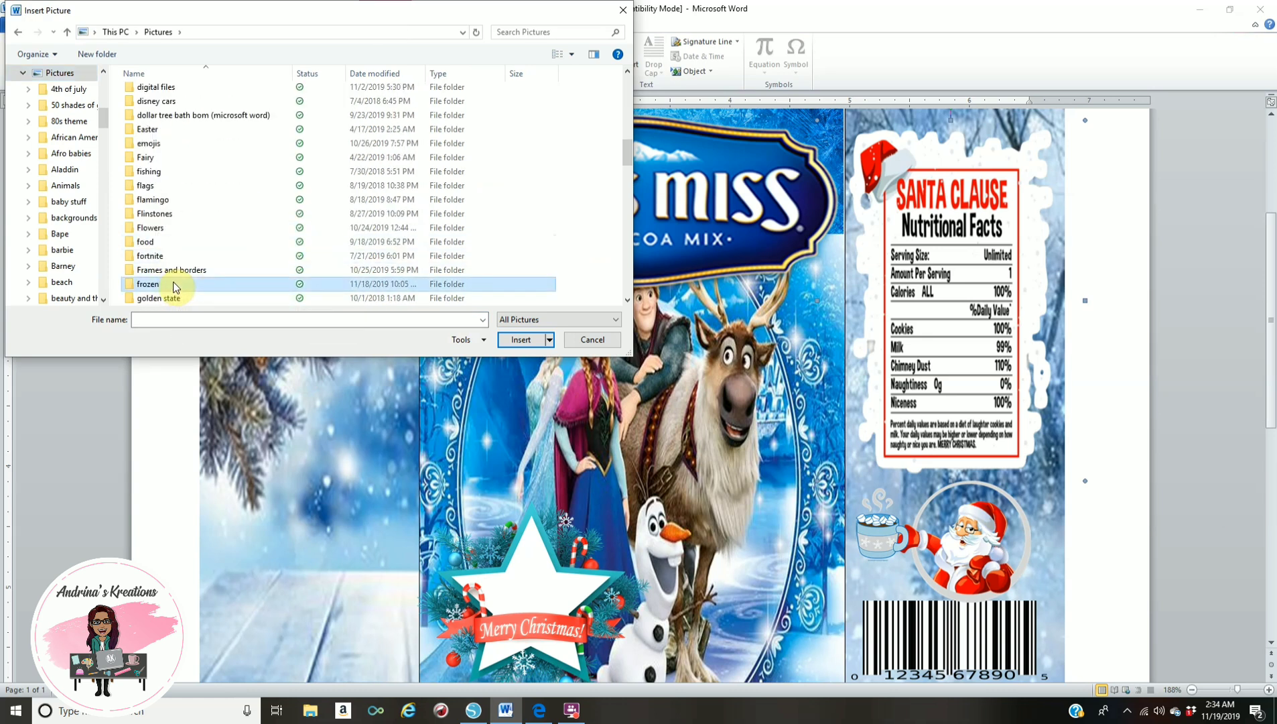
double_click(171, 285)
click(513, 216)
click(520, 339)
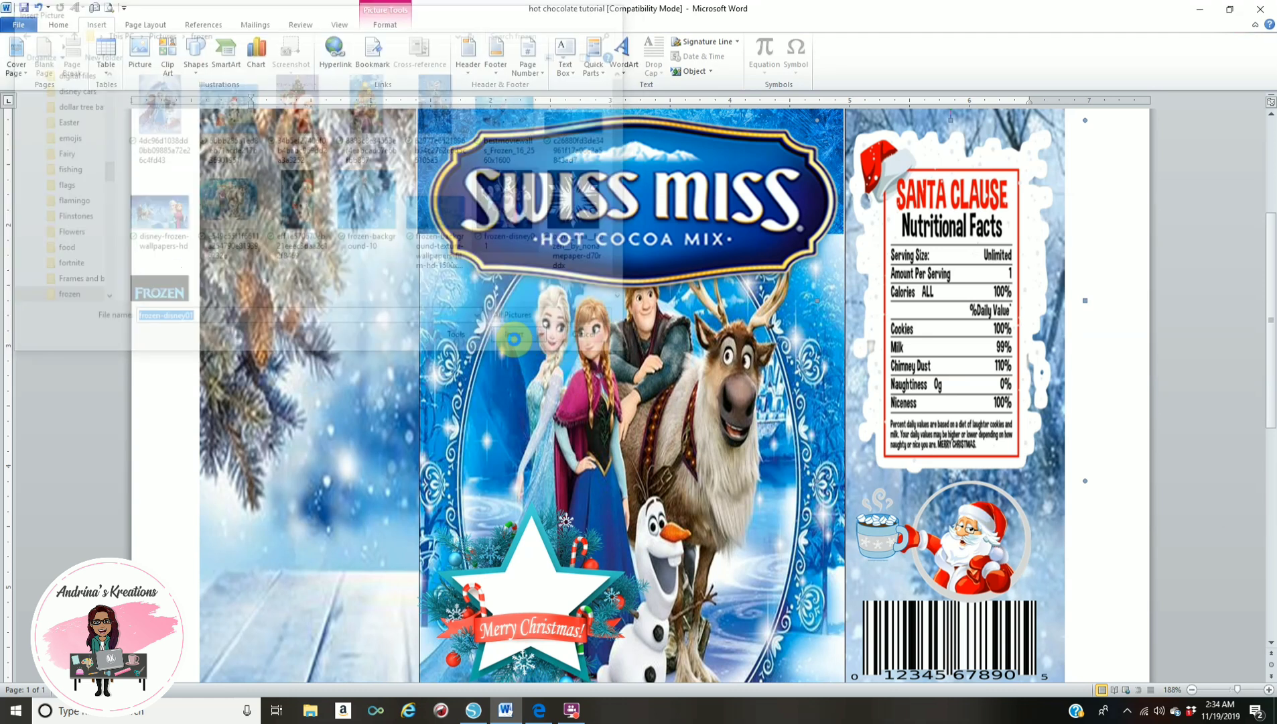
click(365, 57)
click(401, 183)
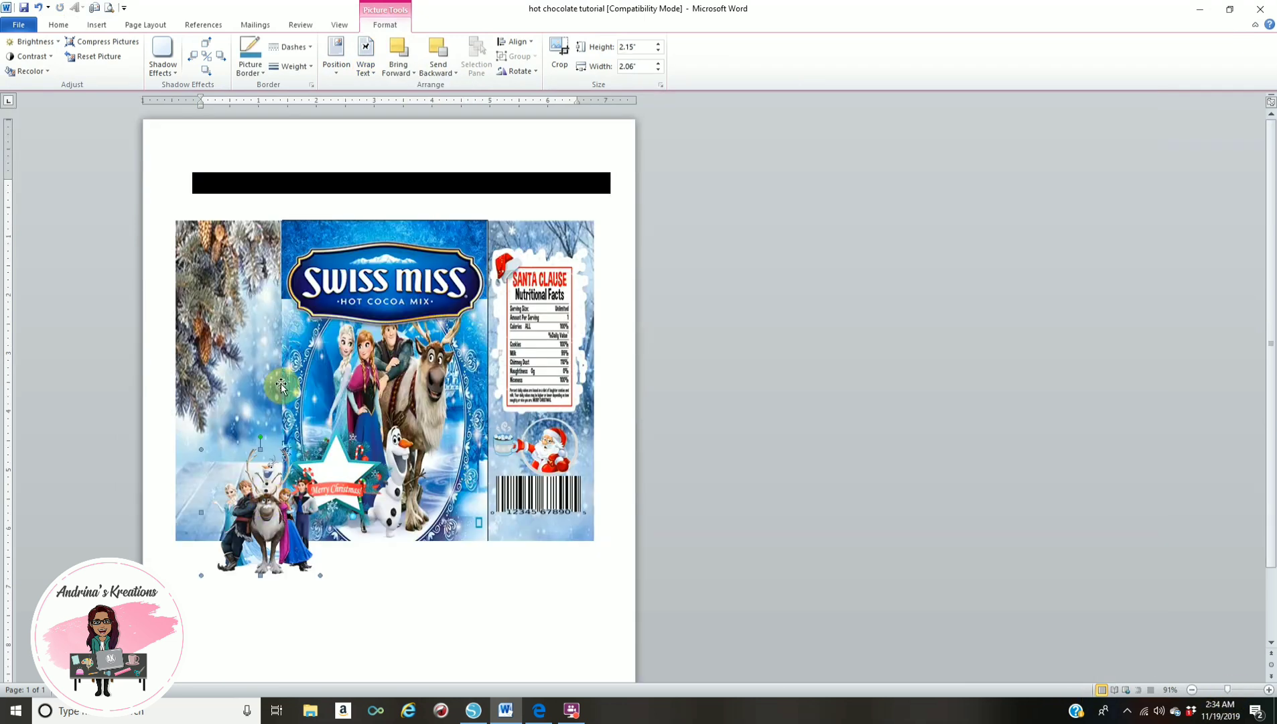
Resize the Frozen group picture to about 1.82" high by 1.73" wide and place it low on the pine-branch side panel.
drag(246, 491, 221, 426)
mouse_move(257, 456)
mouse_down()
mouse_move(233, 445)
mouse_move(291, 391)
mouse_move(247, 445)
mouse_up()
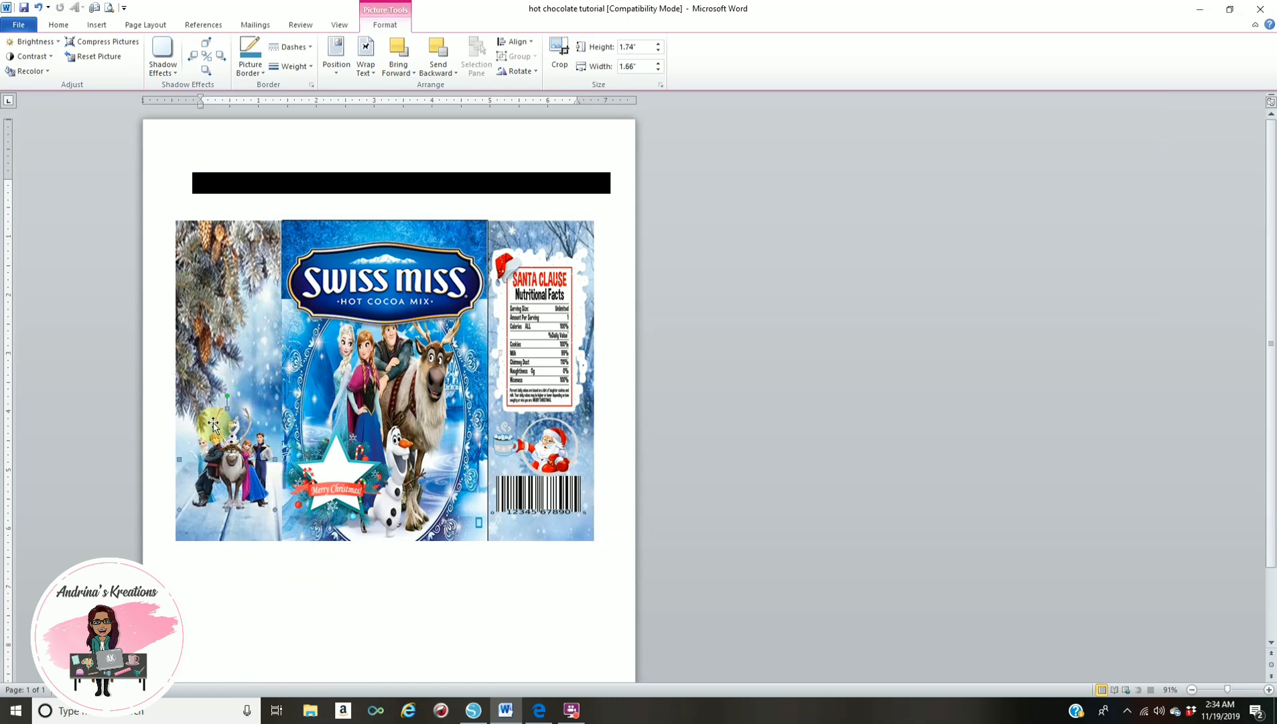
drag(276, 510, 246, 476)
click(308, 624)
Insert the Frozen logo picture from the frozen folder.
click(94, 26)
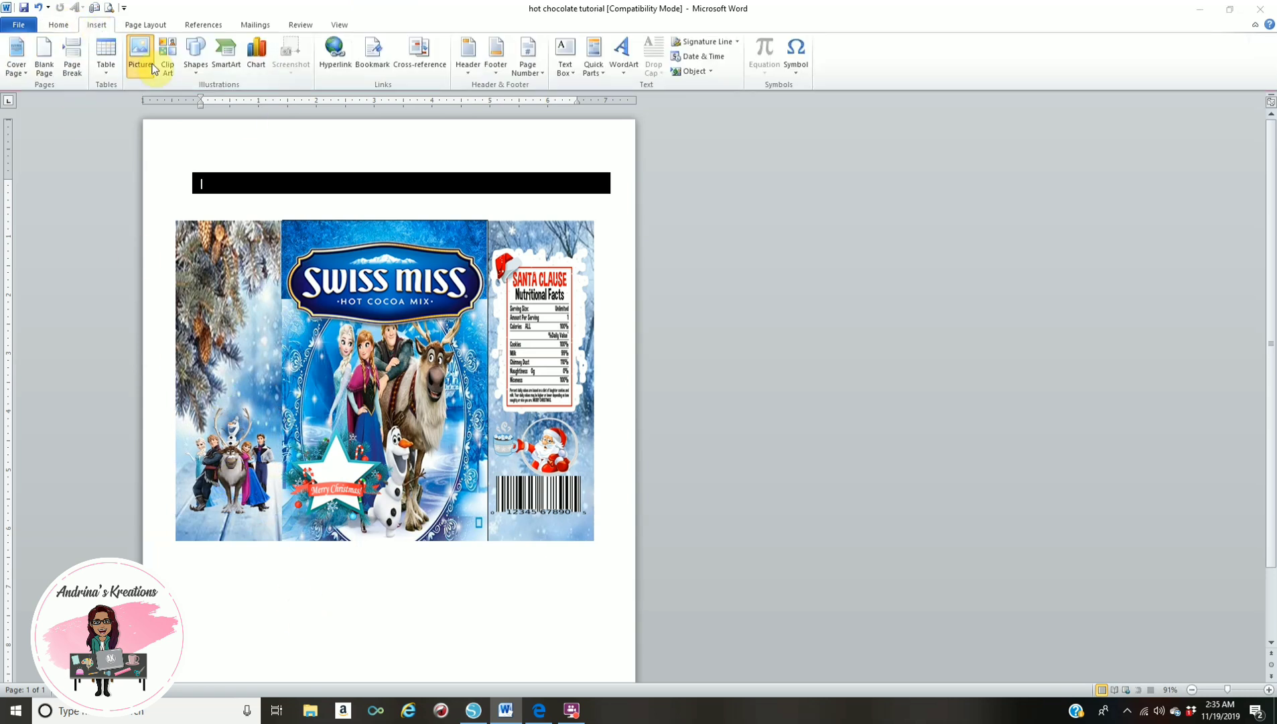
click(142, 52)
click(522, 339)
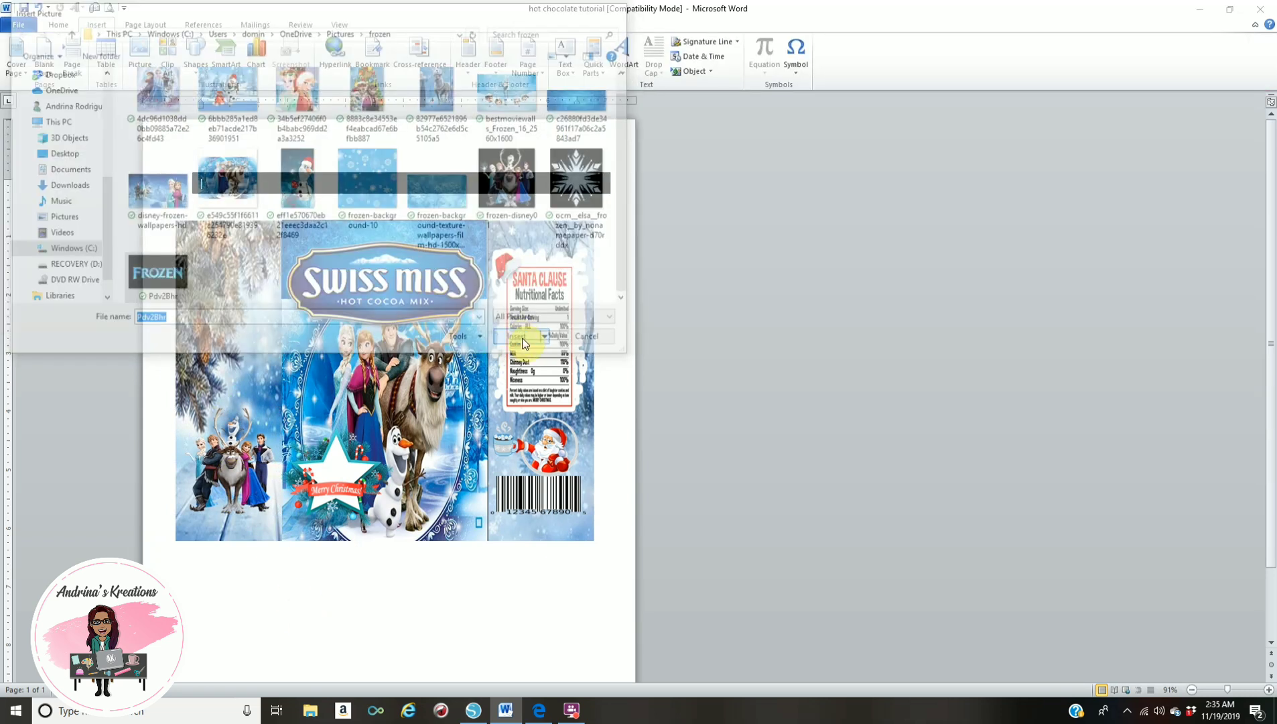
Shrink the Frozen logo and place it on the pine-branch side panel just above the characters' group picture.
drag(576, 178, 347, 310)
drag(276, 359, 240, 368)
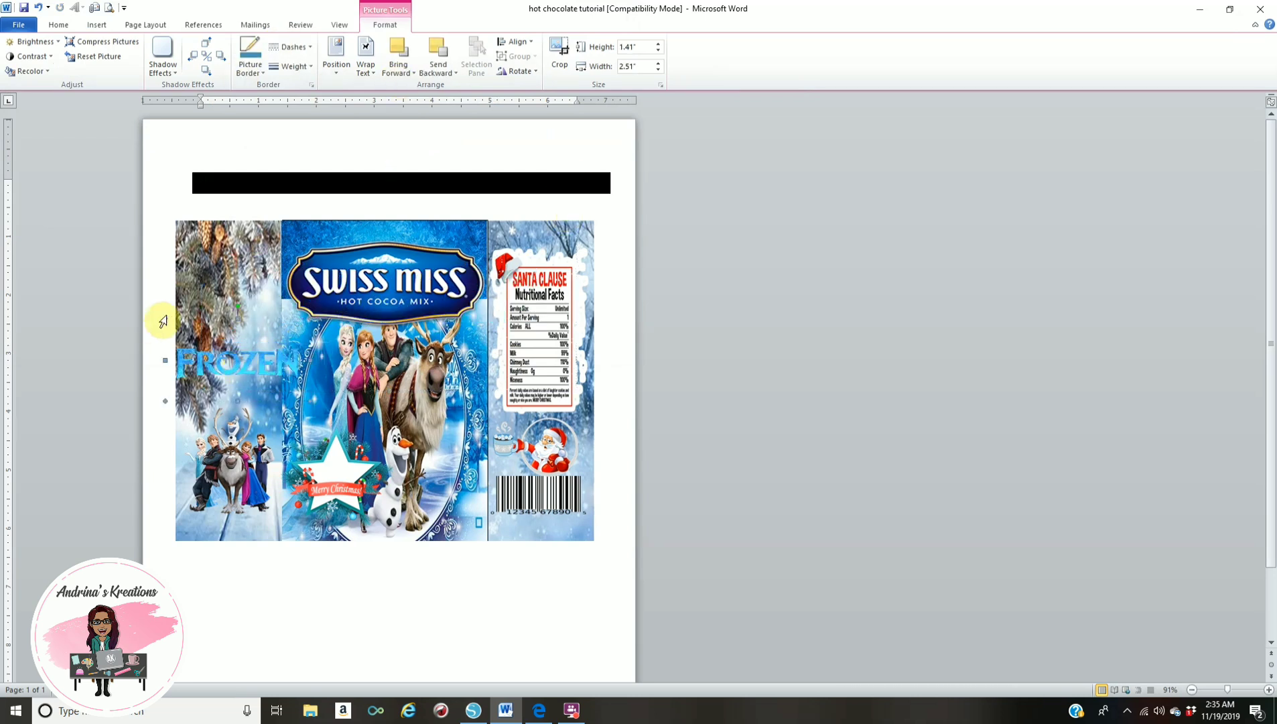
drag(165, 319, 196, 339)
mouse_move(252, 373)
mouse_down()
mouse_move(228, 370)
mouse_move(253, 376)
mouse_up()
click(471, 170)
click(413, 148)
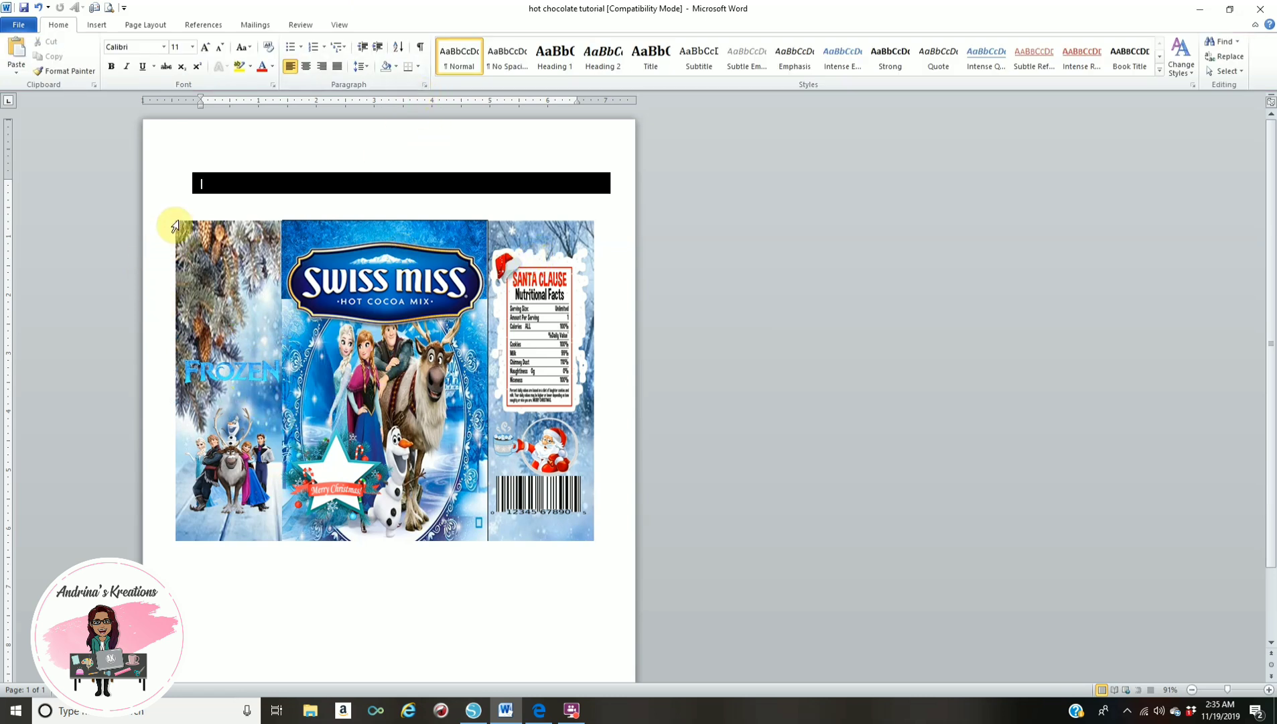
Move the characters' group picture slightly lower beneath the Frozen logo on the pine-branch side panel.
drag(193, 450, 196, 467)
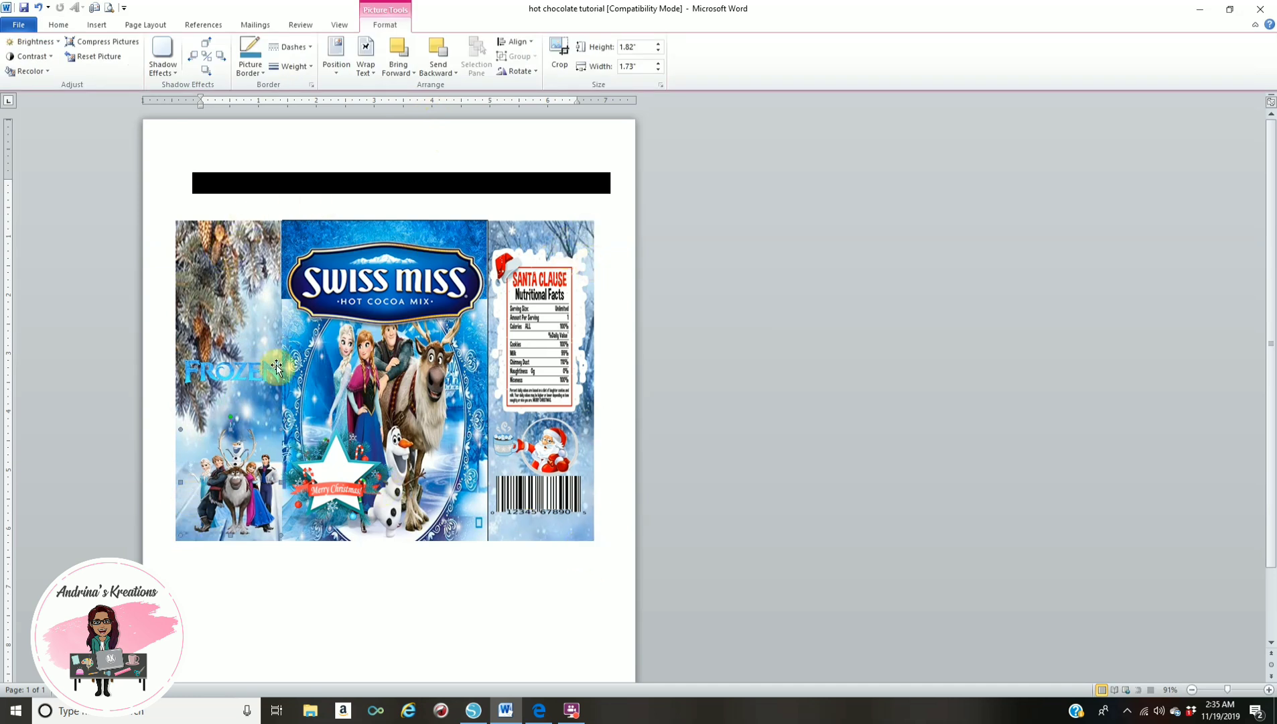
click(305, 141)
drag(245, 519, 238, 475)
click(399, 143)
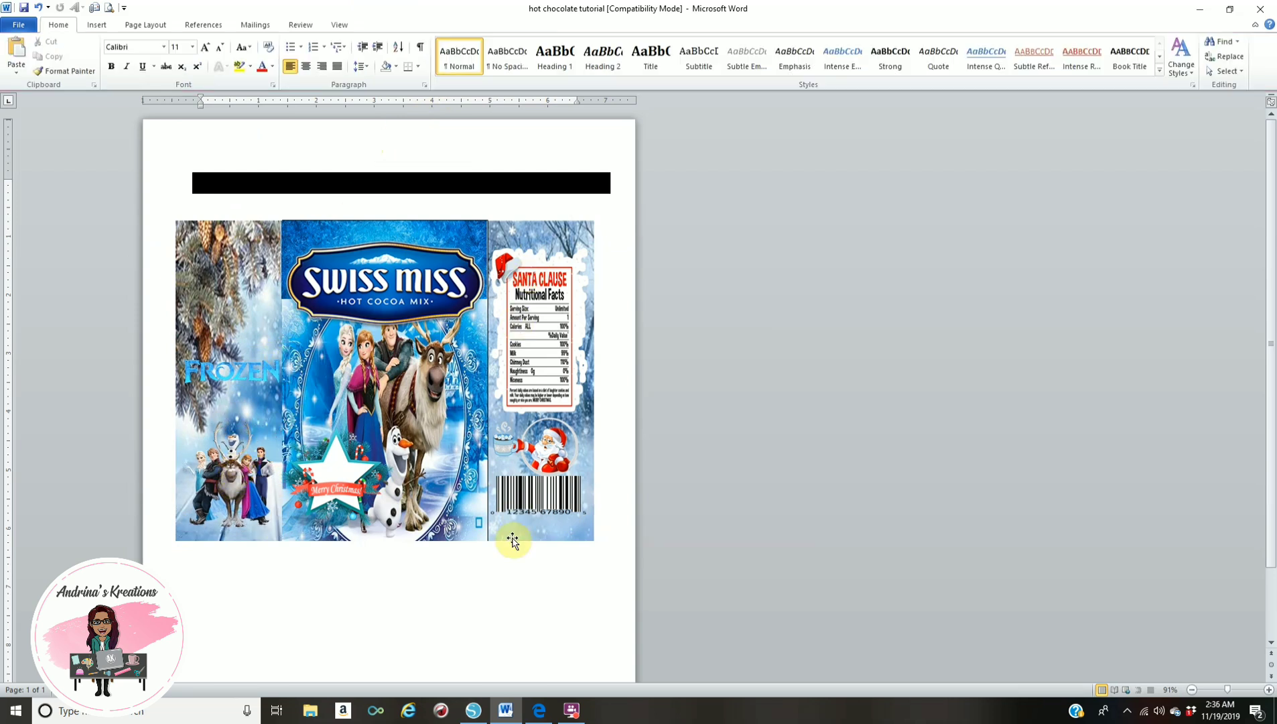
Move the black bar onto the wrapper so it lines up with its top edge.
click(456, 181)
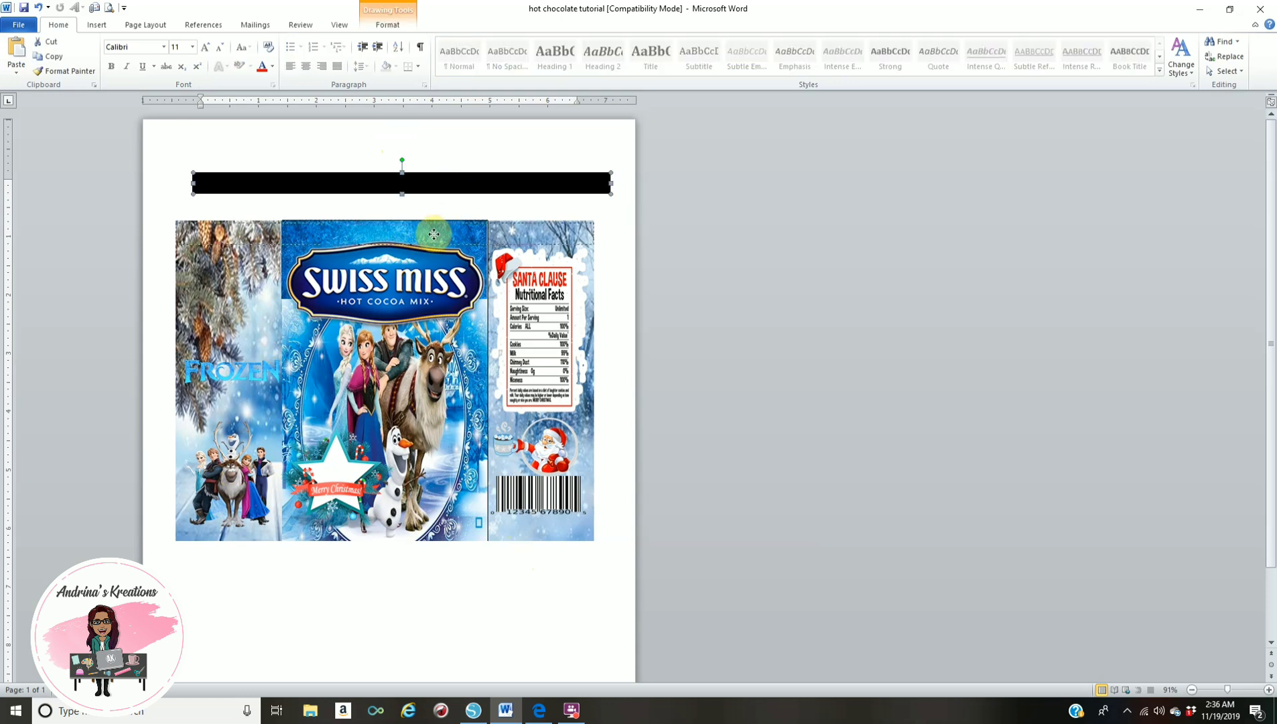
drag(433, 234, 481, 233)
click(552, 171)
click(550, 179)
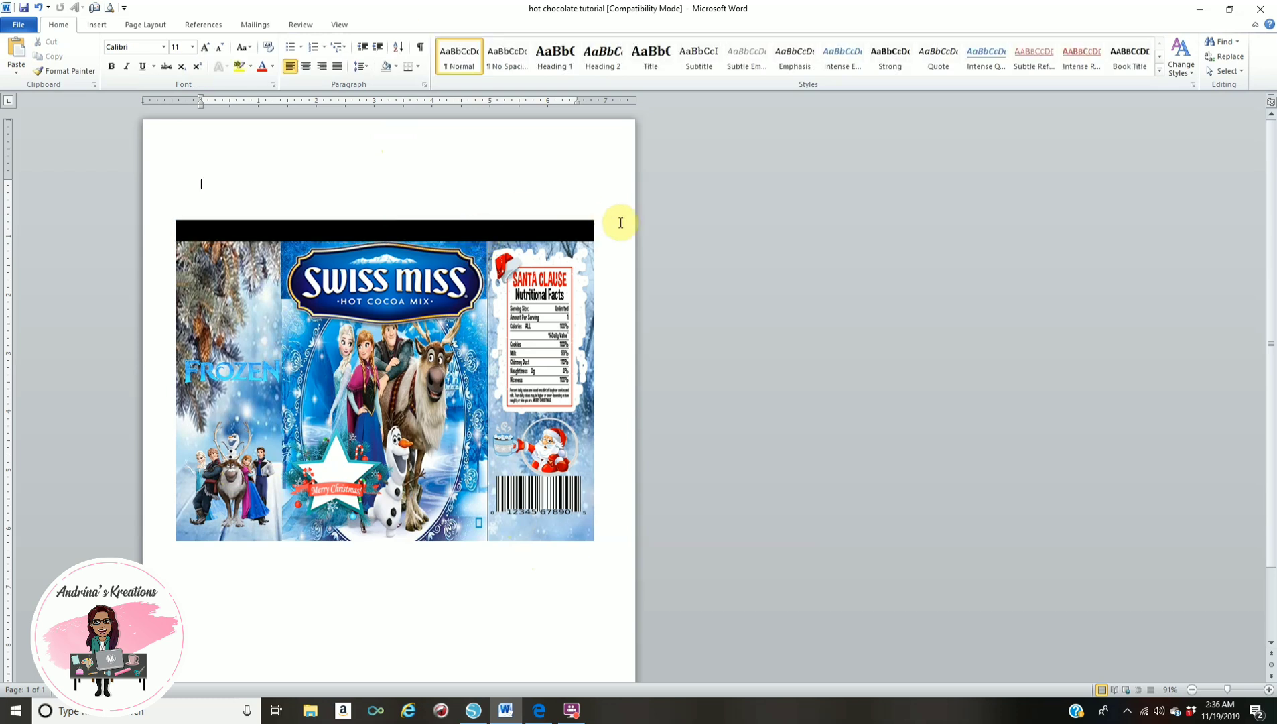
Fill the bar at the wrapper's top edge with a custom blue of about RGB 68, 105, 224.
click(392, 235)
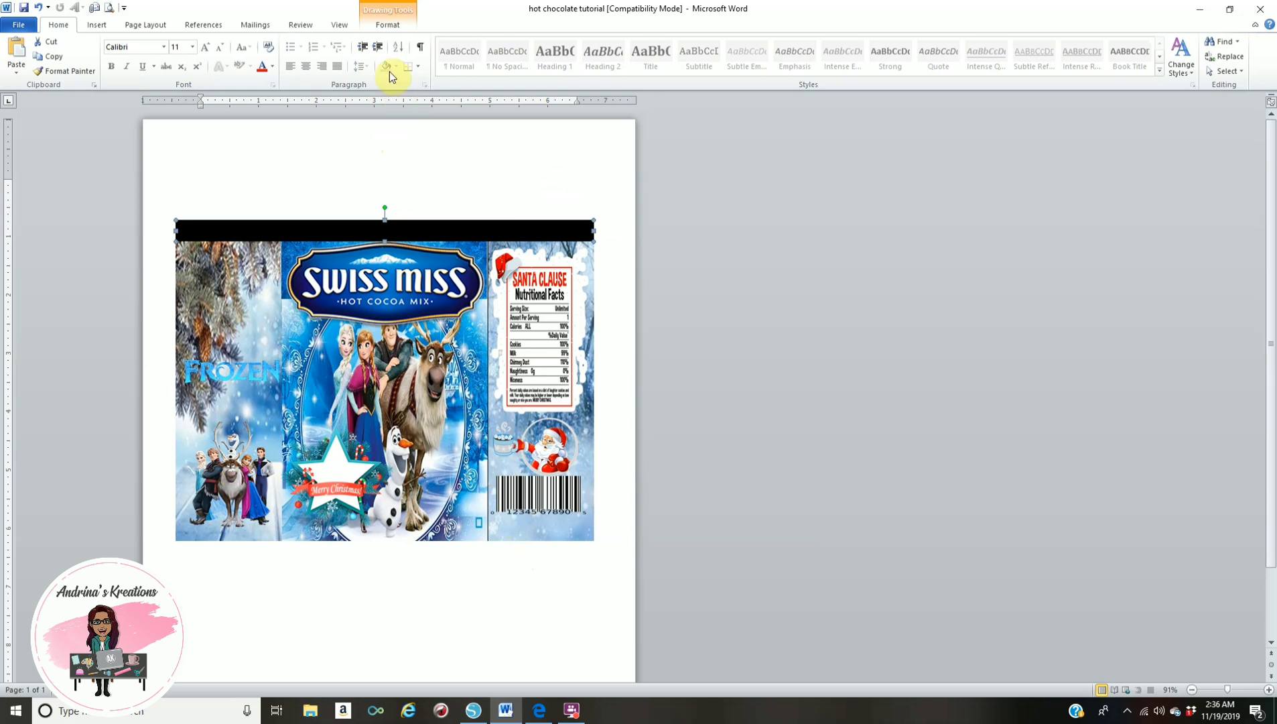
click(401, 25)
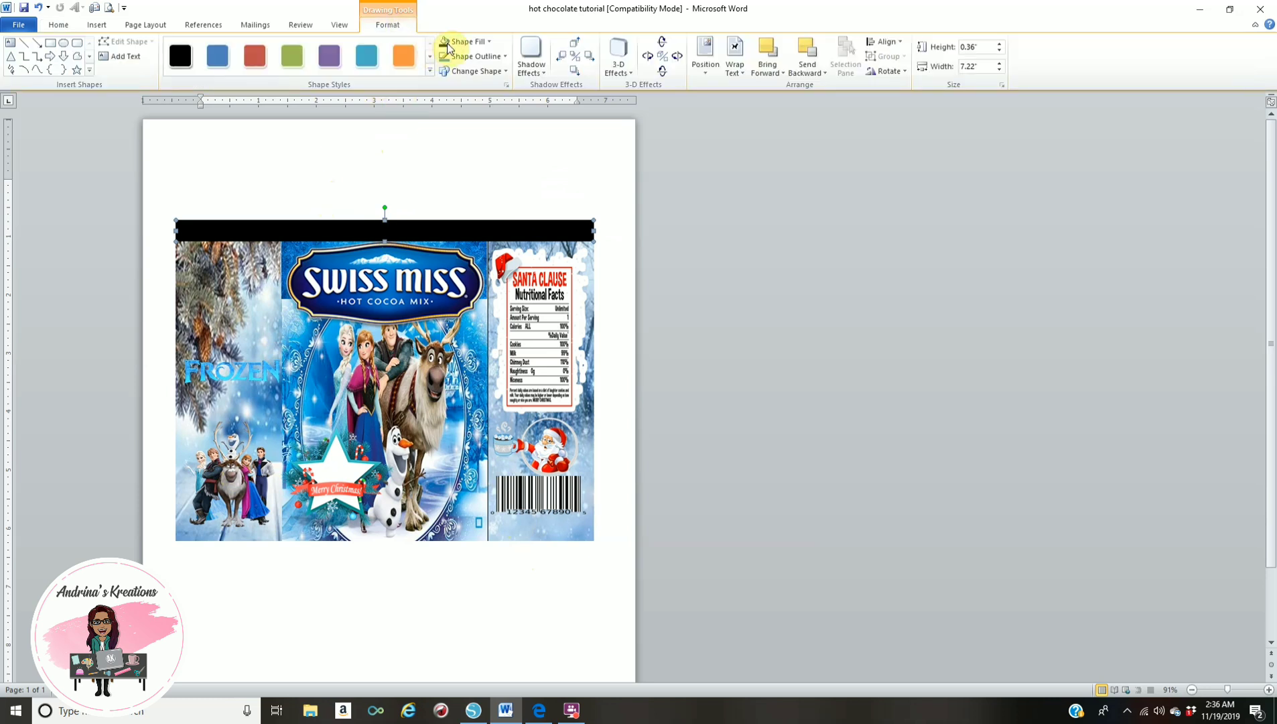
click(462, 41)
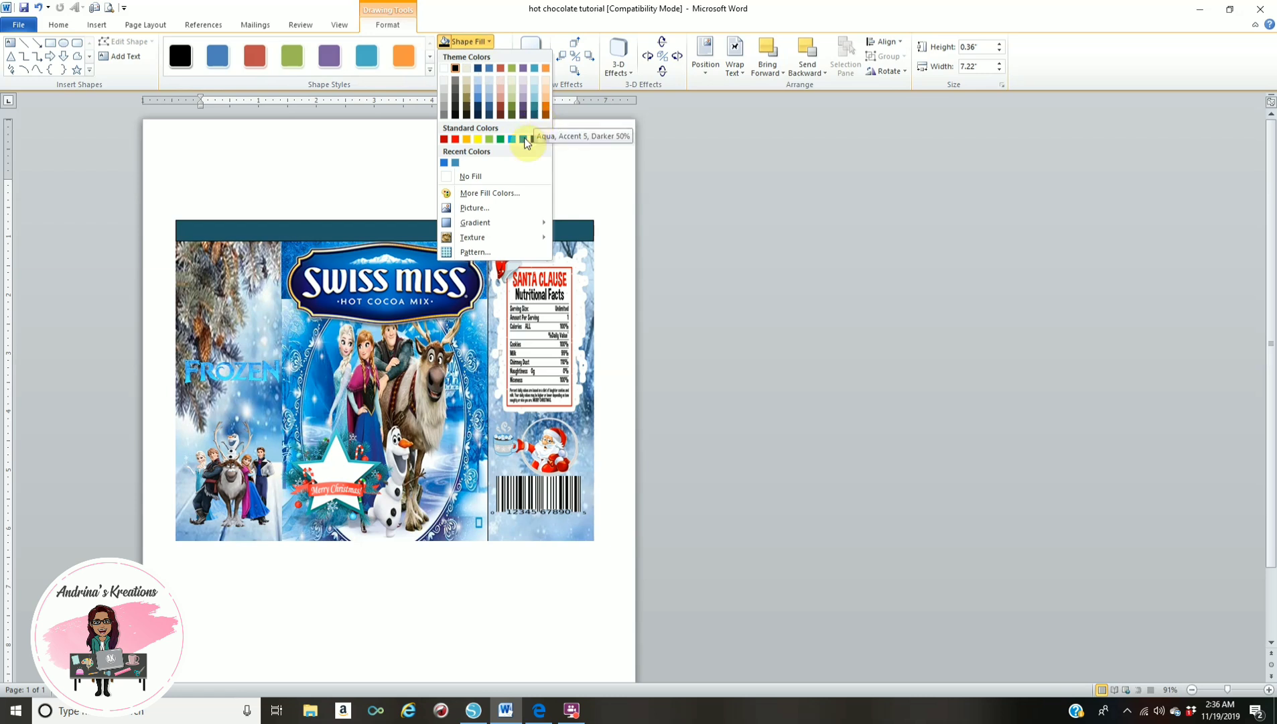
click(496, 196)
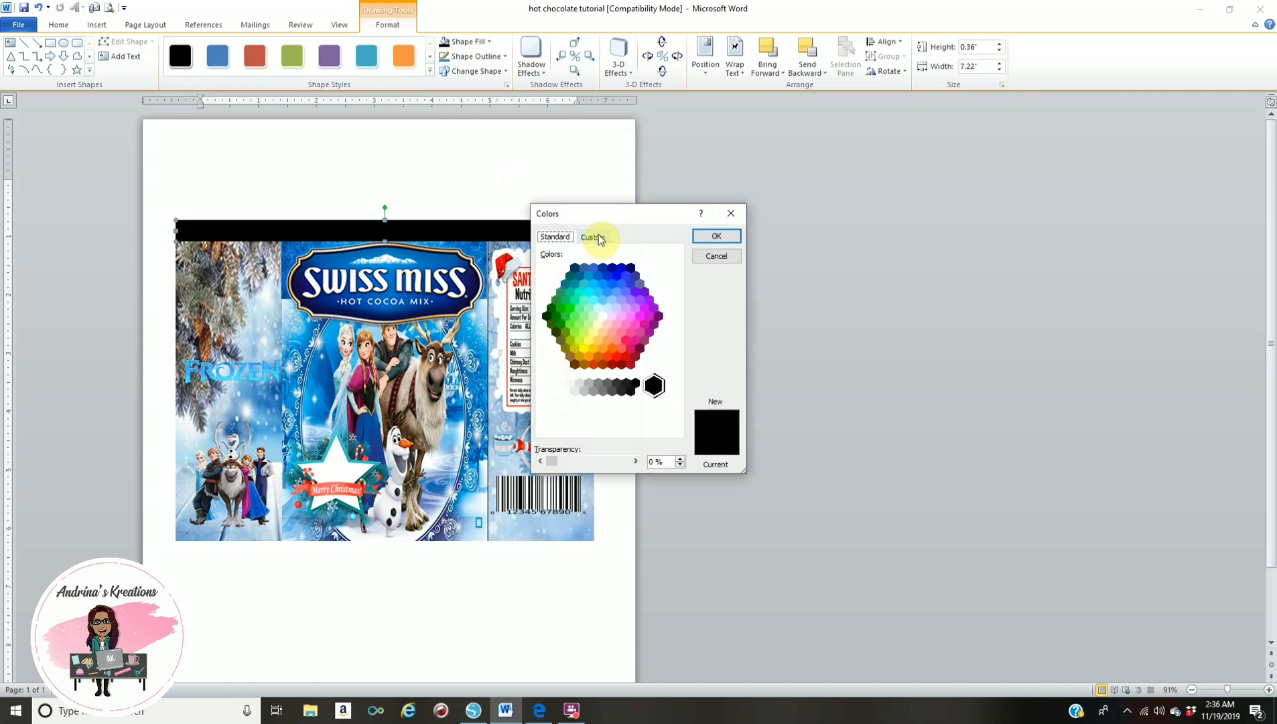
click(594, 237)
click(615, 306)
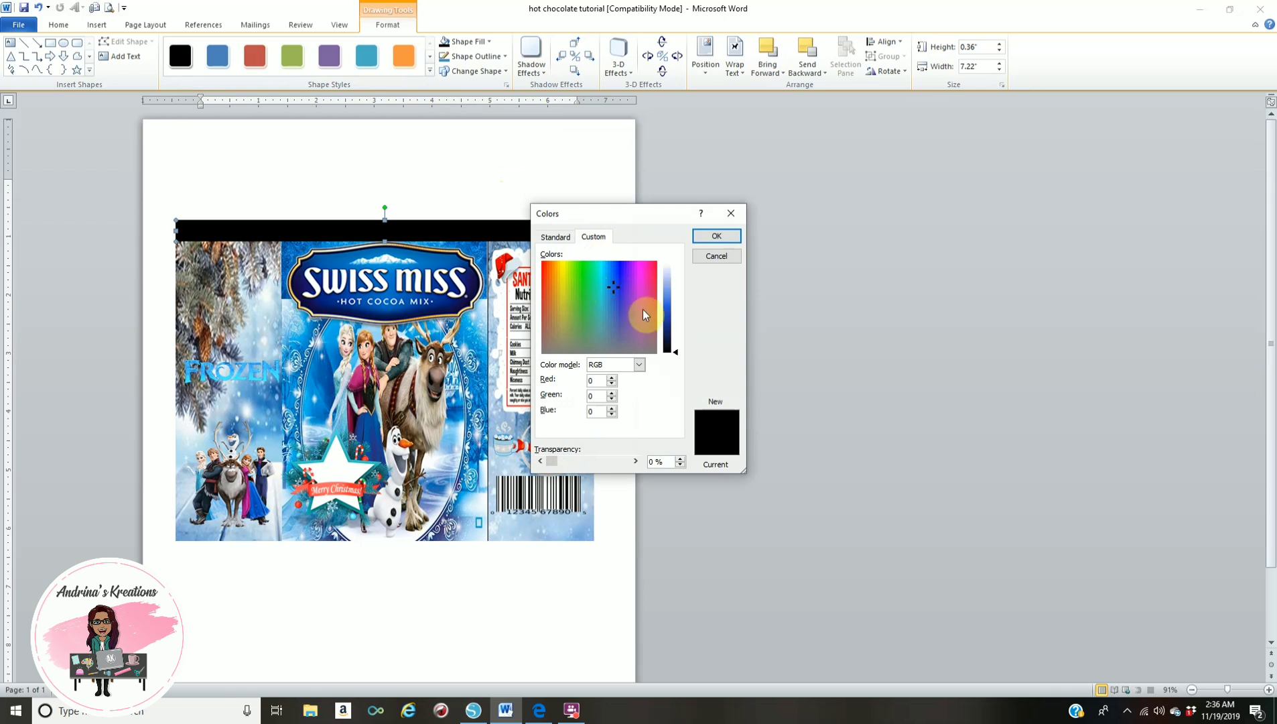
mouse_move(668, 298)
mouse_down()
mouse_move(656, 300)
mouse_move(670, 315)
mouse_up()
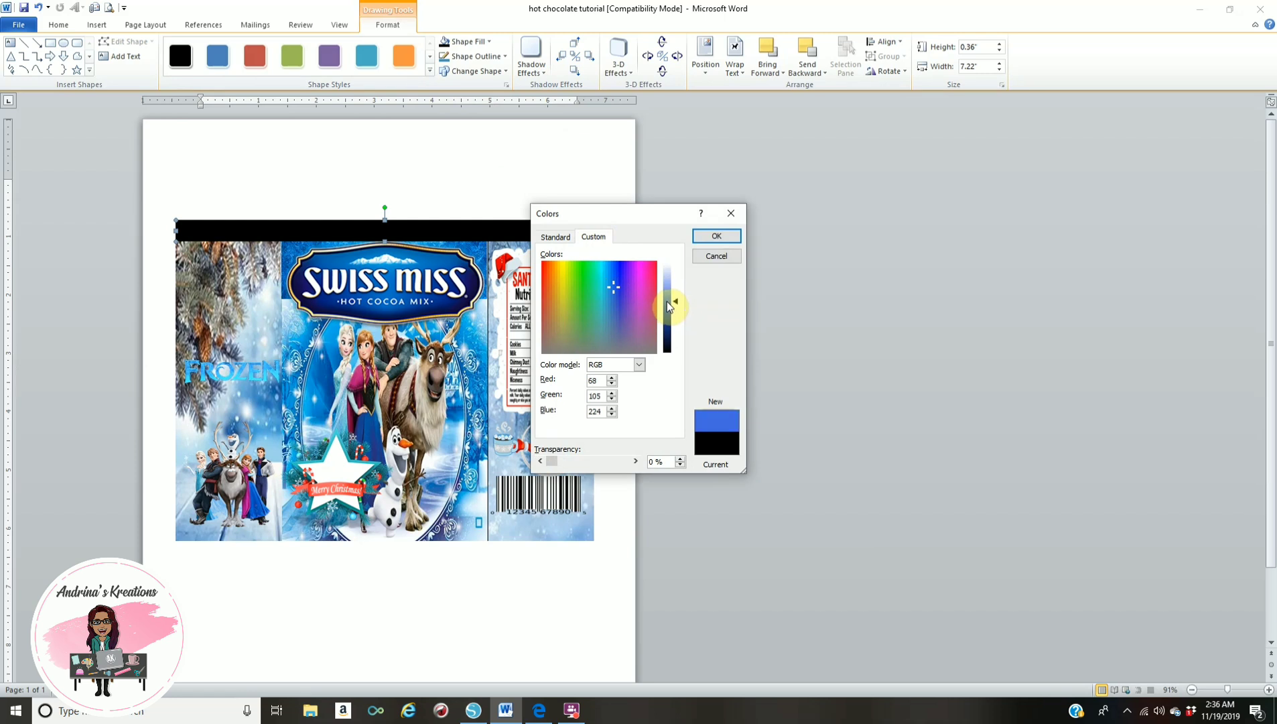
click(719, 237)
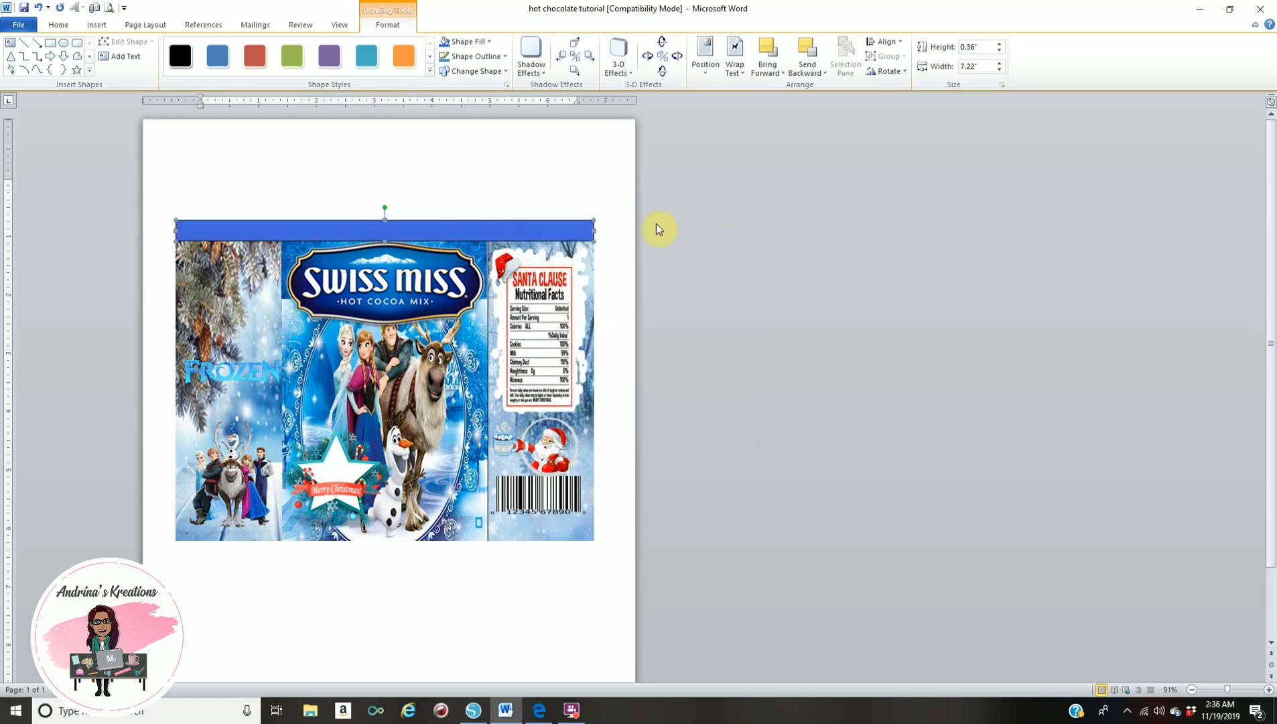
Duplicate the blue bar, align the copy with the wrapper's bottom edge and move the characters' group picture up clear of it.
right_click(499, 234)
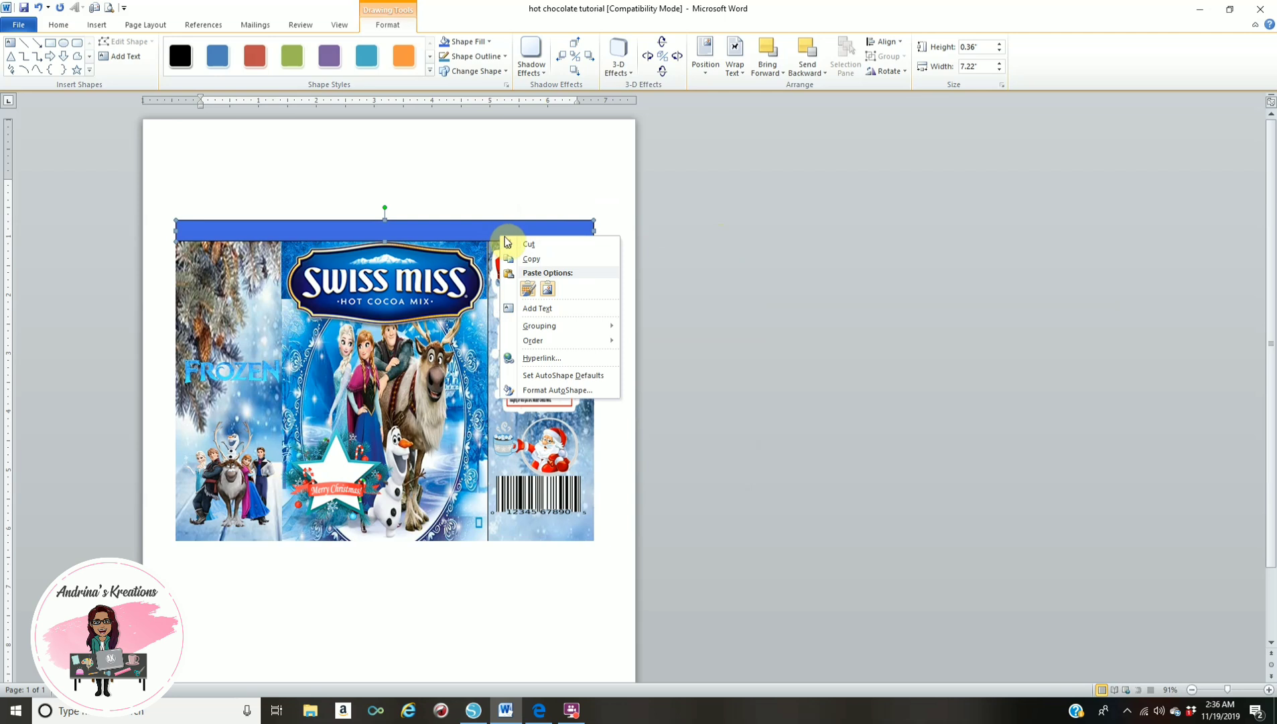
click(526, 262)
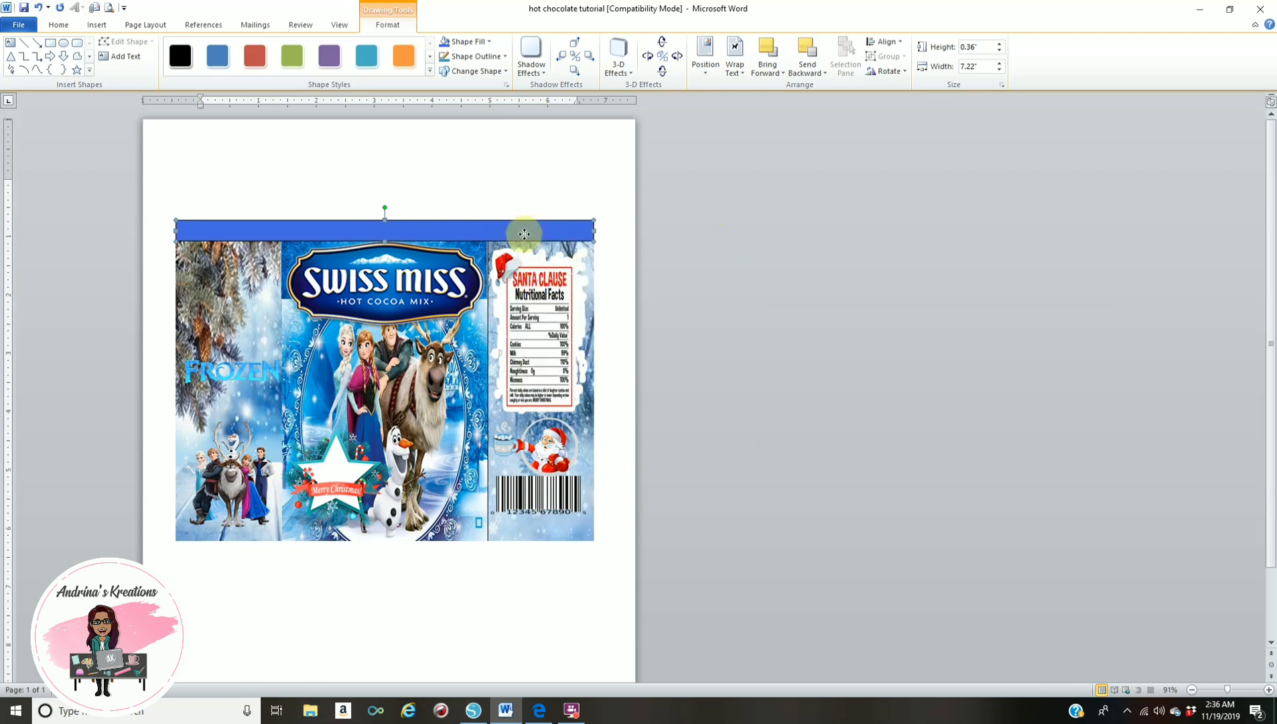
right_click(525, 236)
click(556, 287)
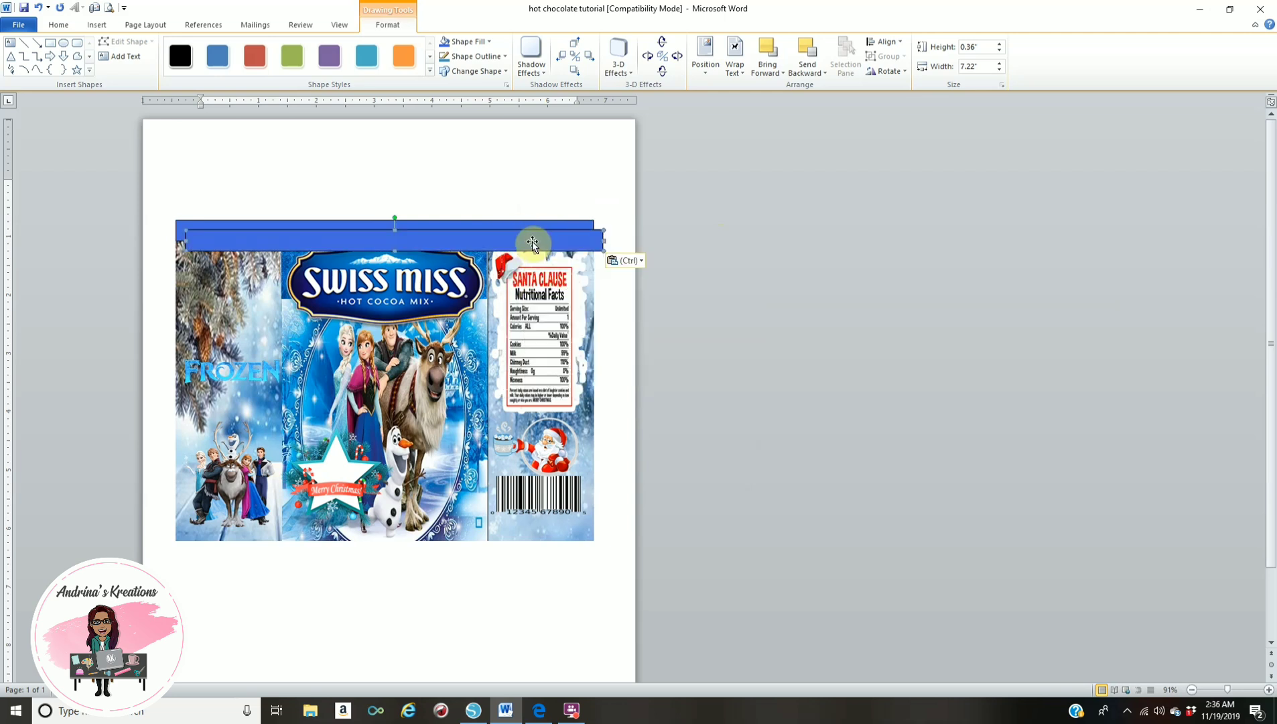
drag(479, 515, 521, 534)
click(508, 163)
drag(235, 501, 243, 469)
click(501, 180)
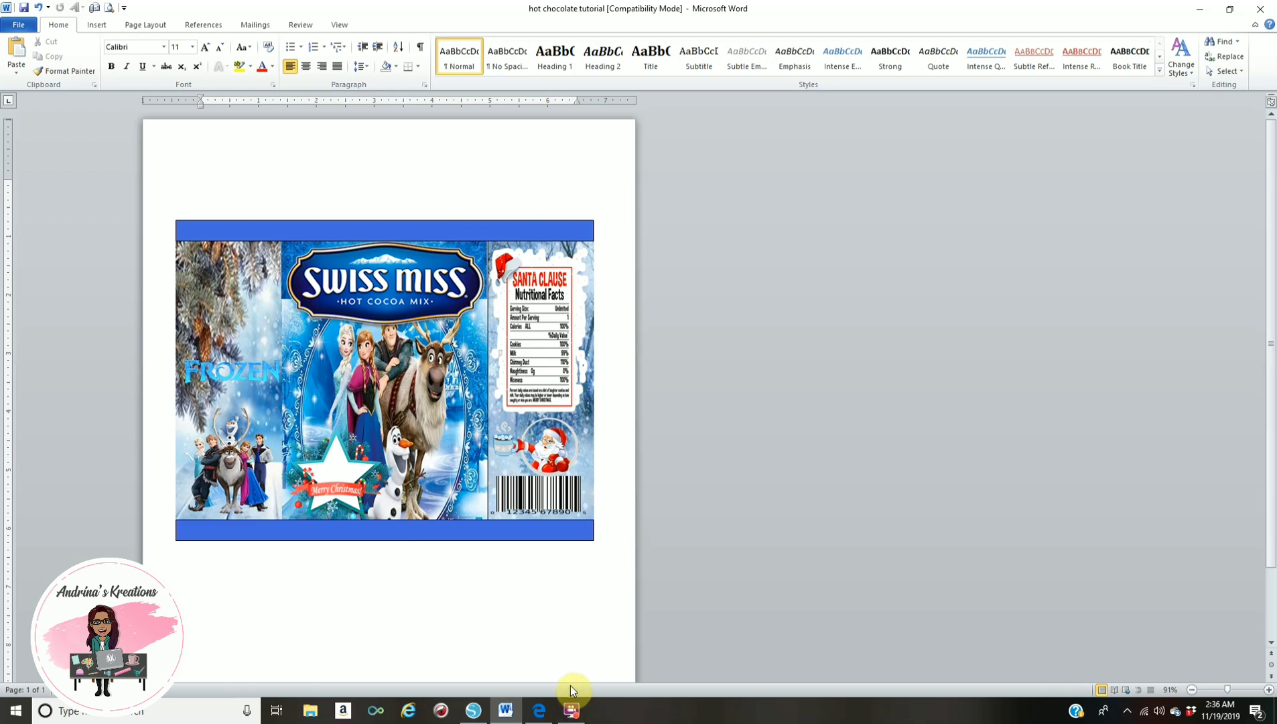
Remove the outline from both blue bars at the wrapper's top and bottom edges.
click(359, 231)
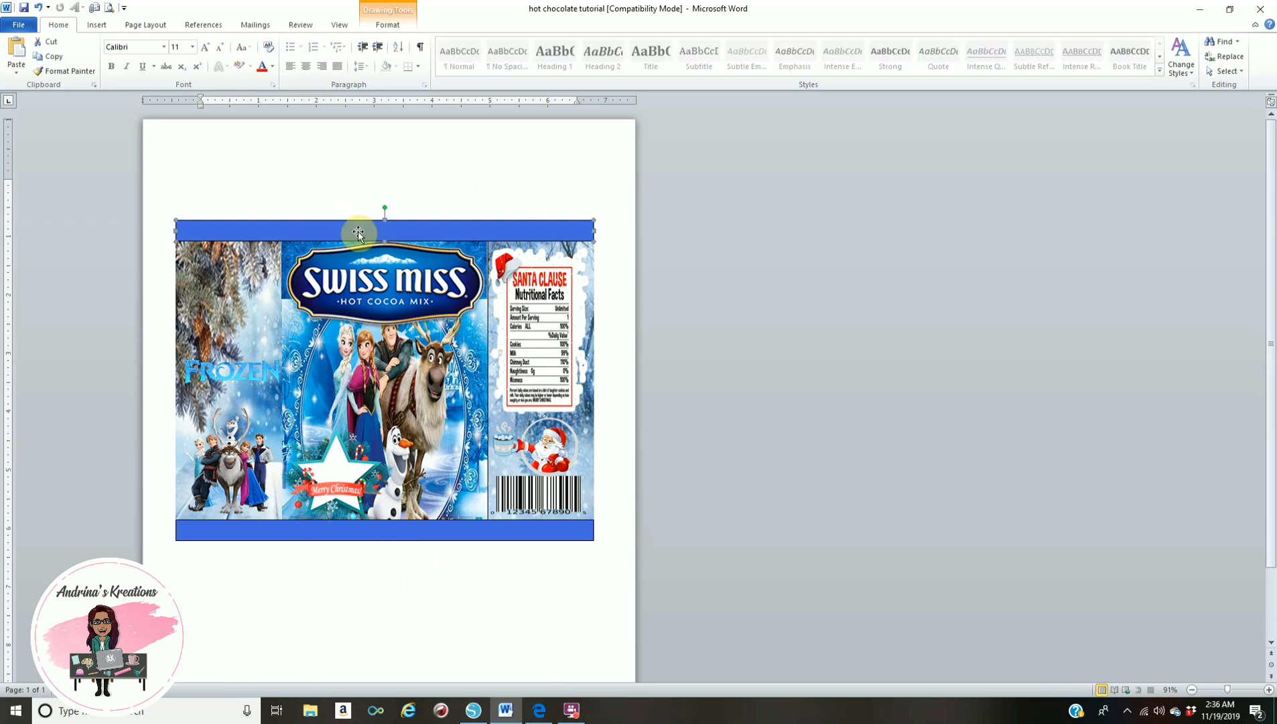
click(395, 26)
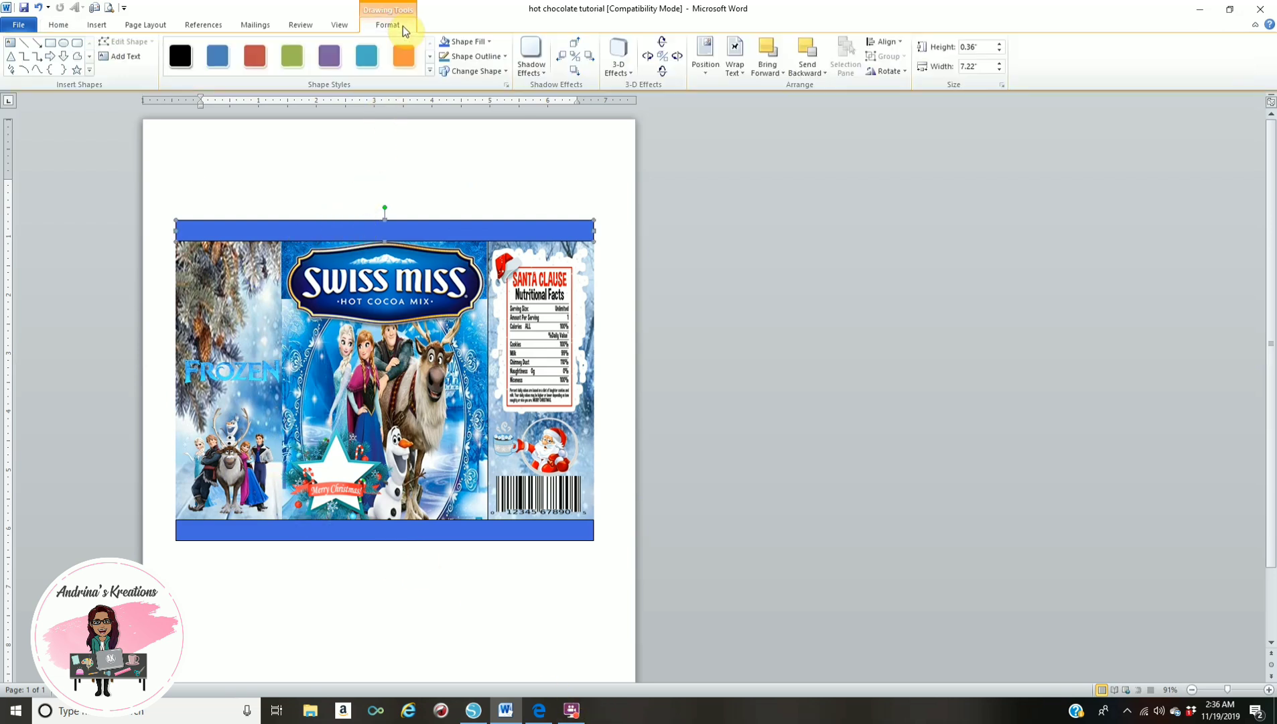
click(467, 56)
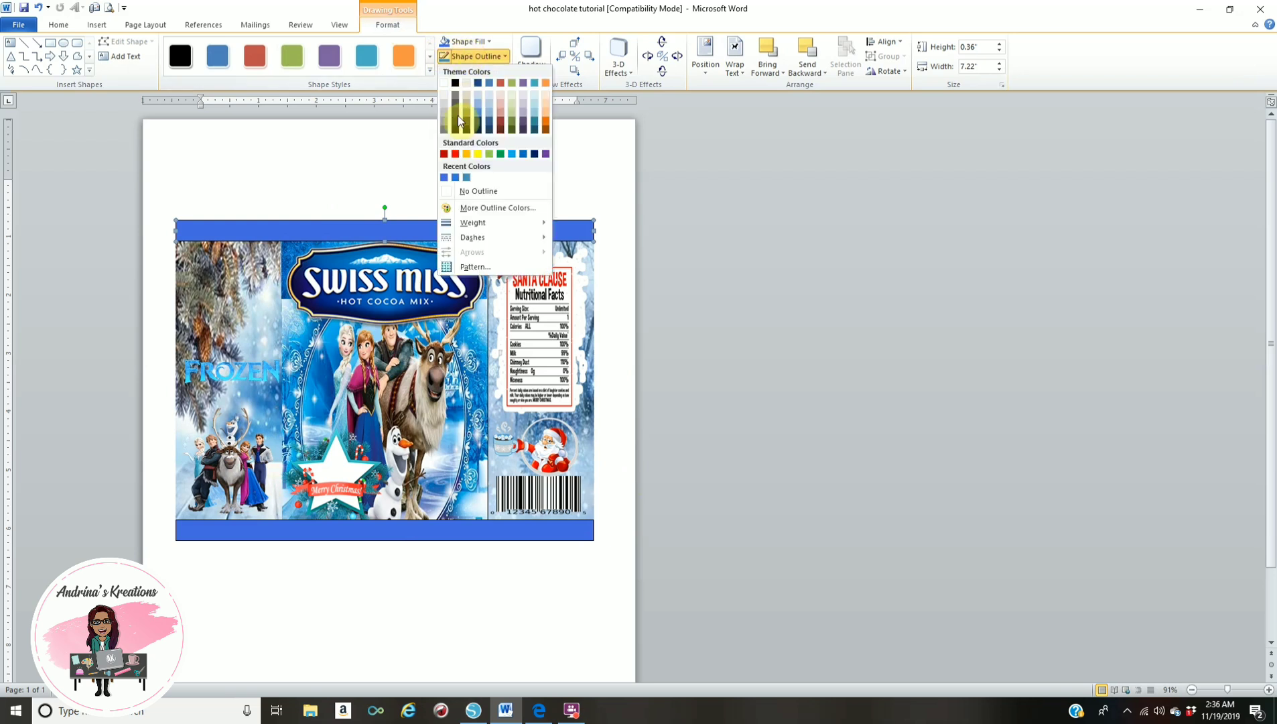
click(444, 192)
click(286, 186)
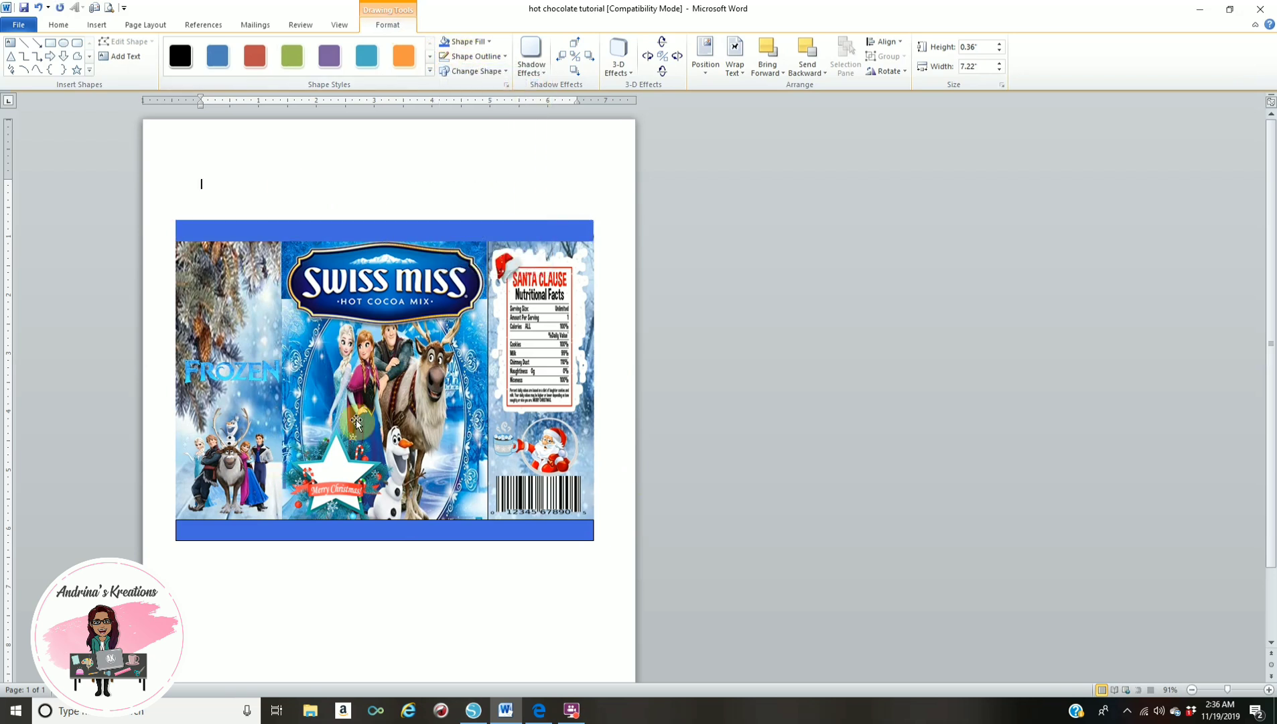
click(374, 529)
click(470, 56)
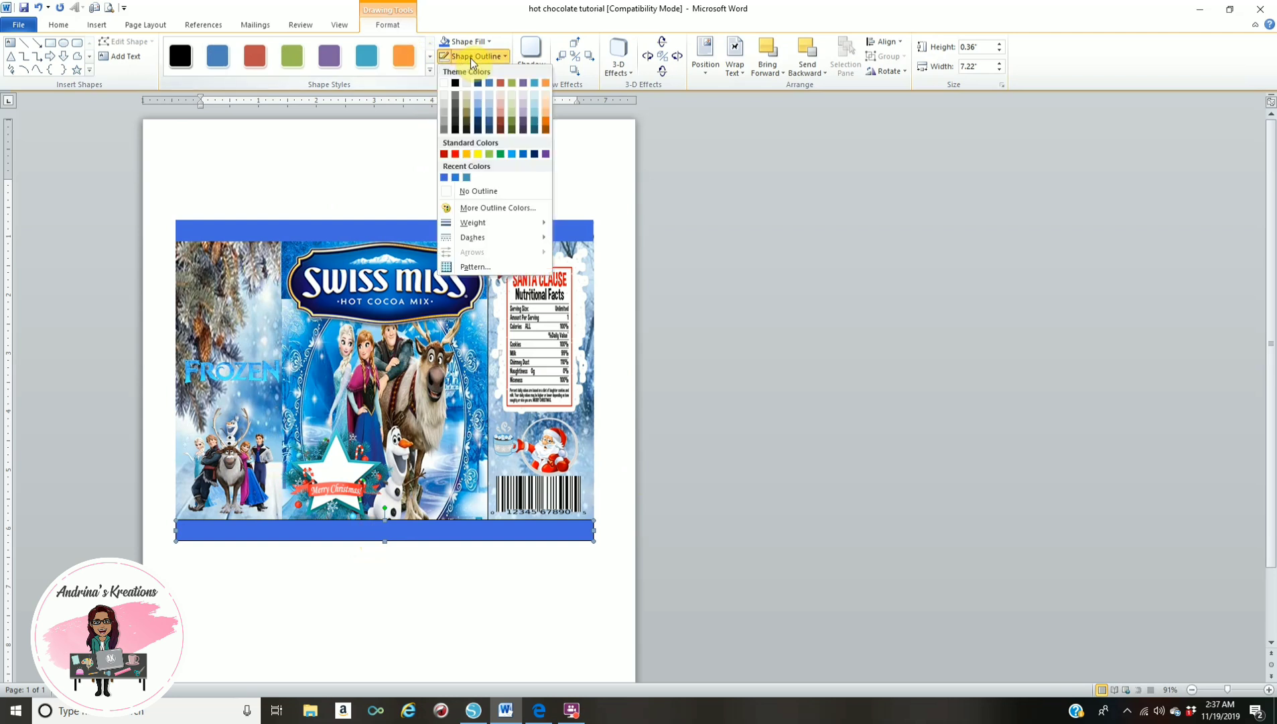
click(447, 191)
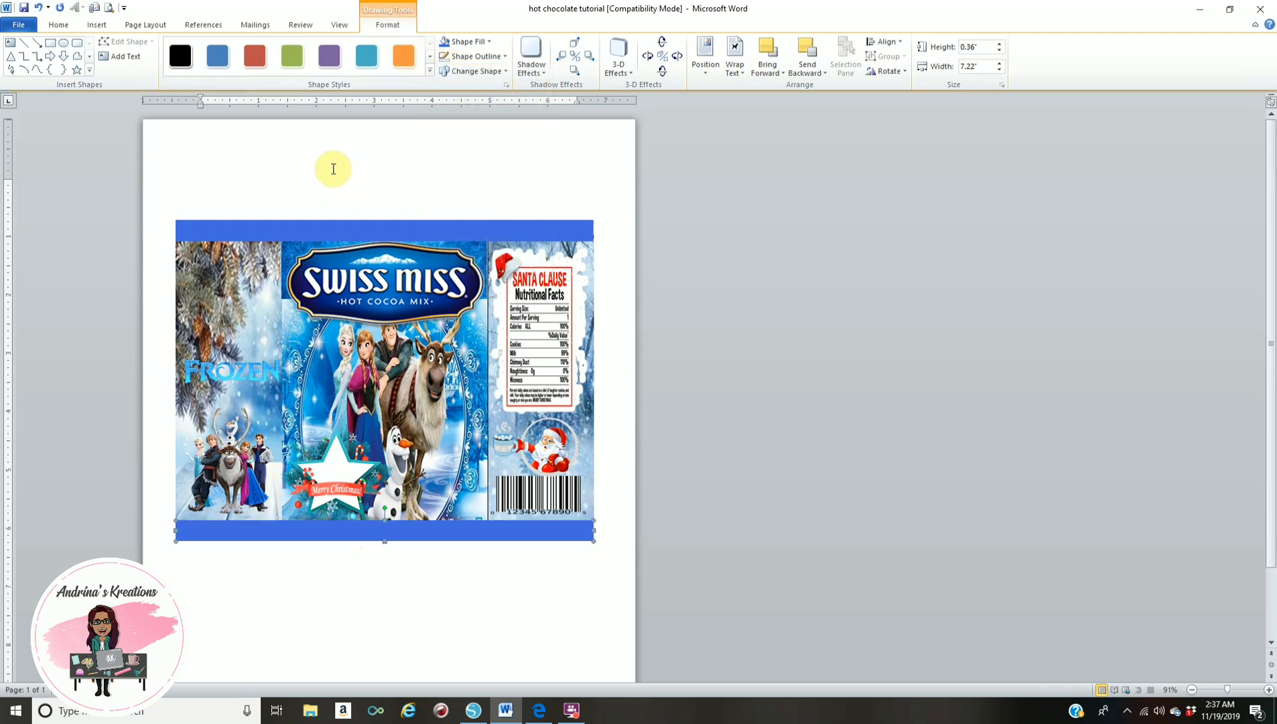
click(331, 168)
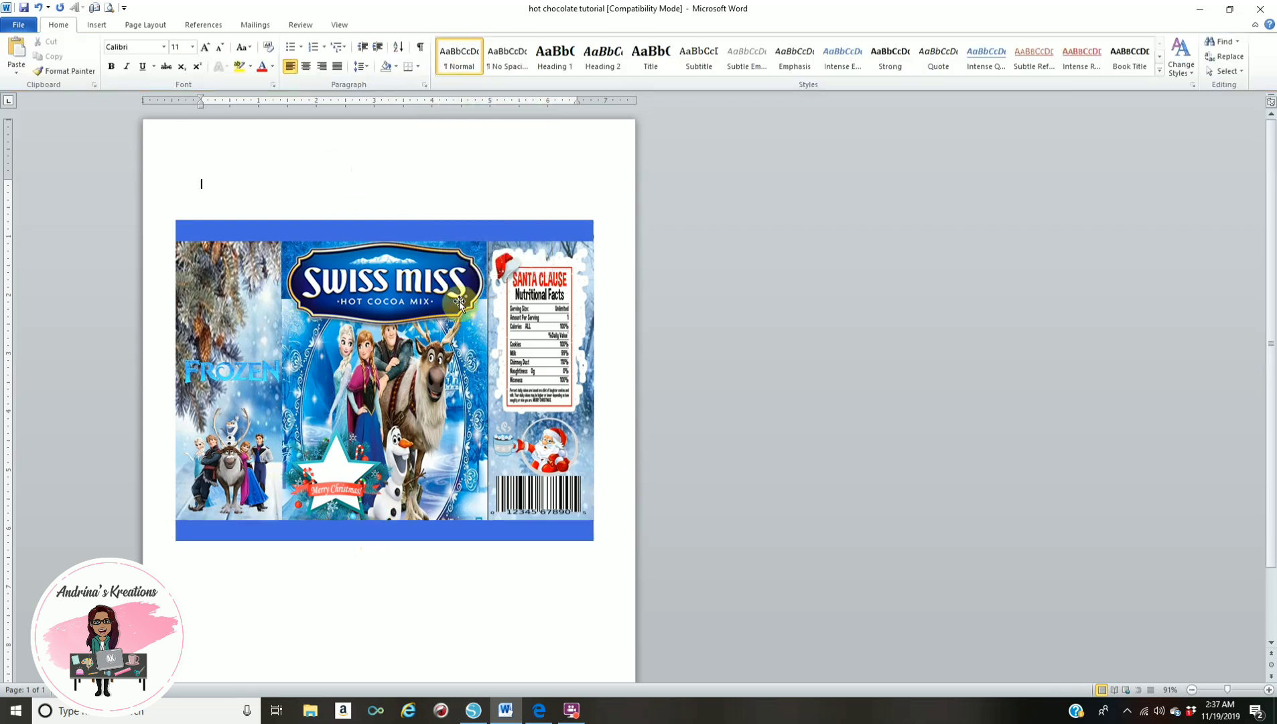
click(489, 420)
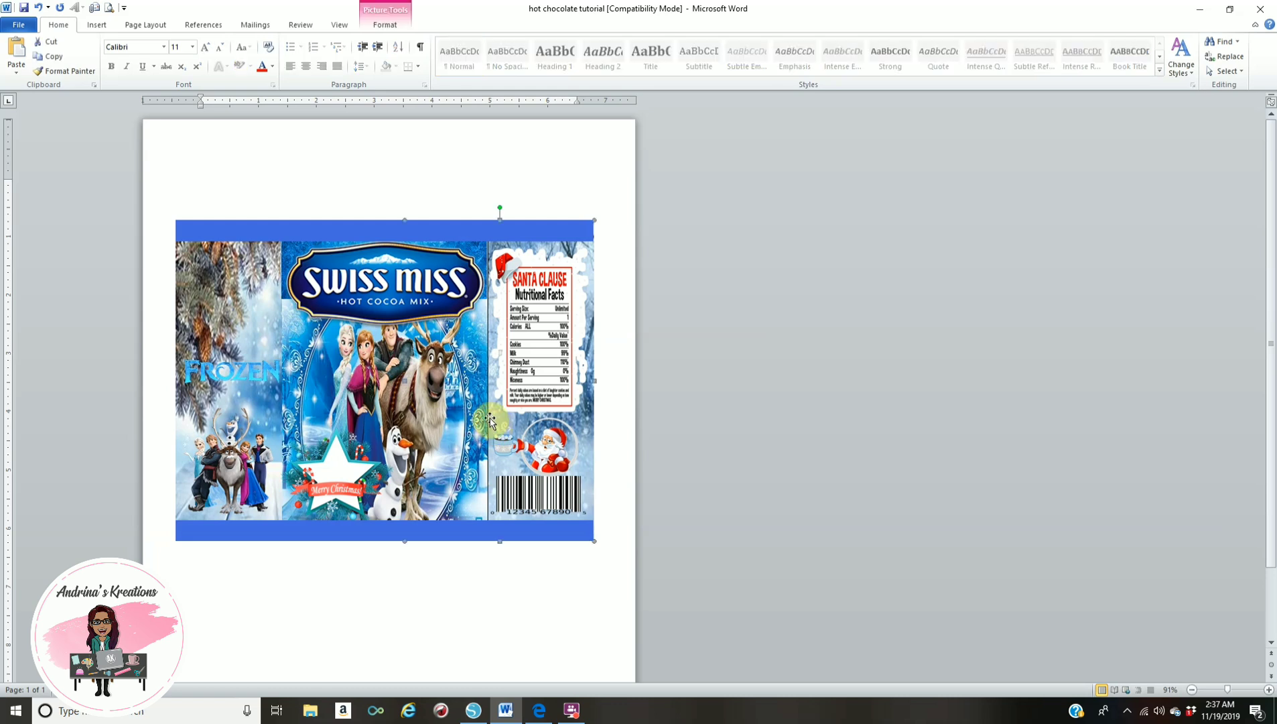
click(395, 27)
click(437, 176)
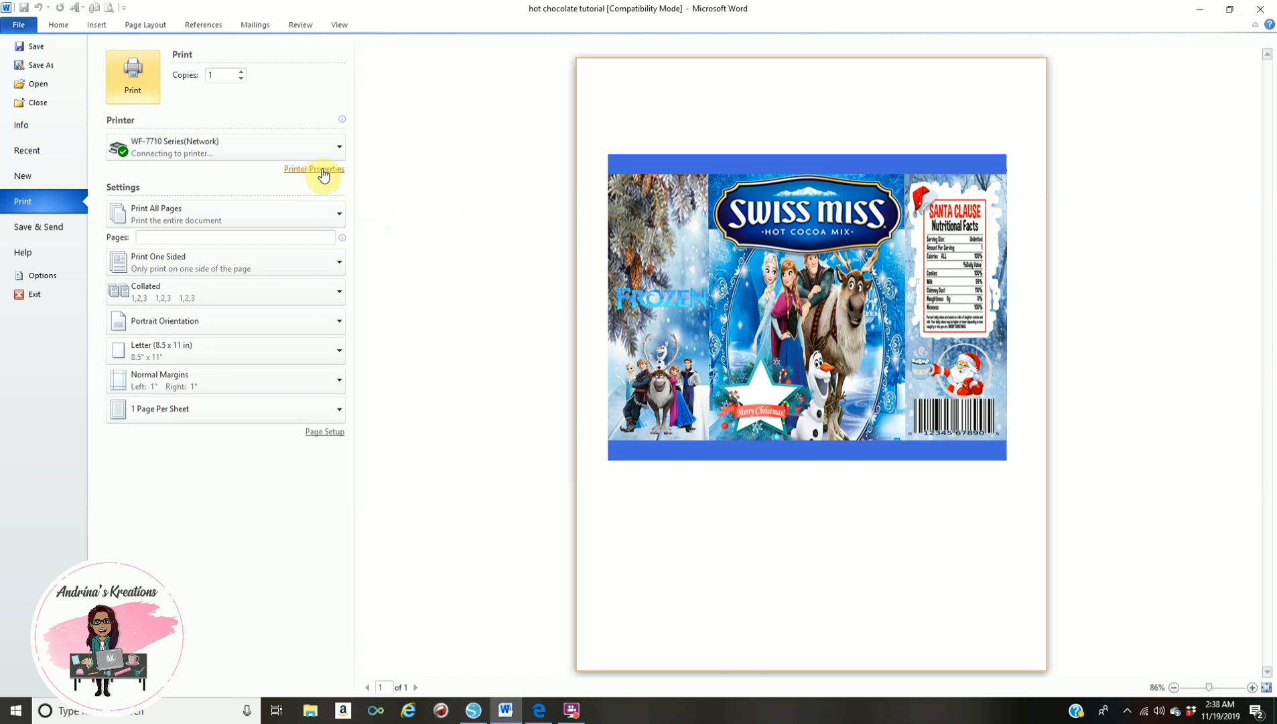
Set the paper type to Premium Presentation Paper Matte in the WF-7710 printer's properties.
click(324, 171)
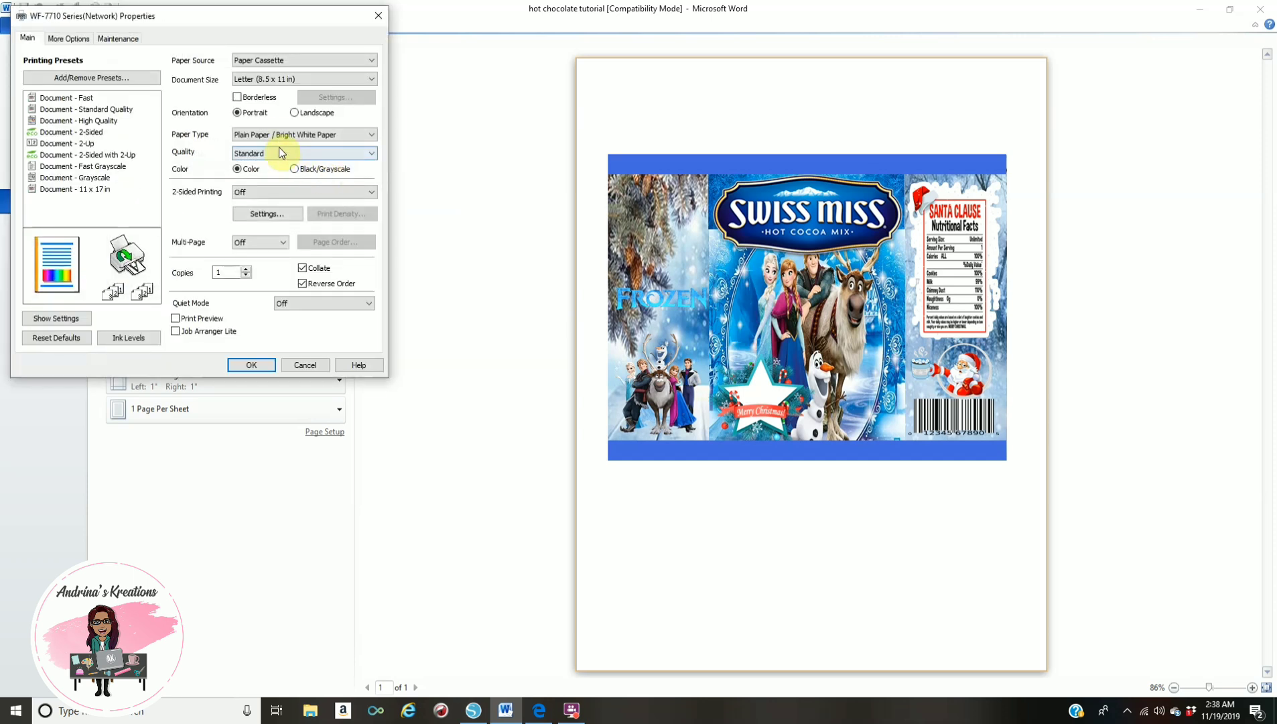
click(301, 137)
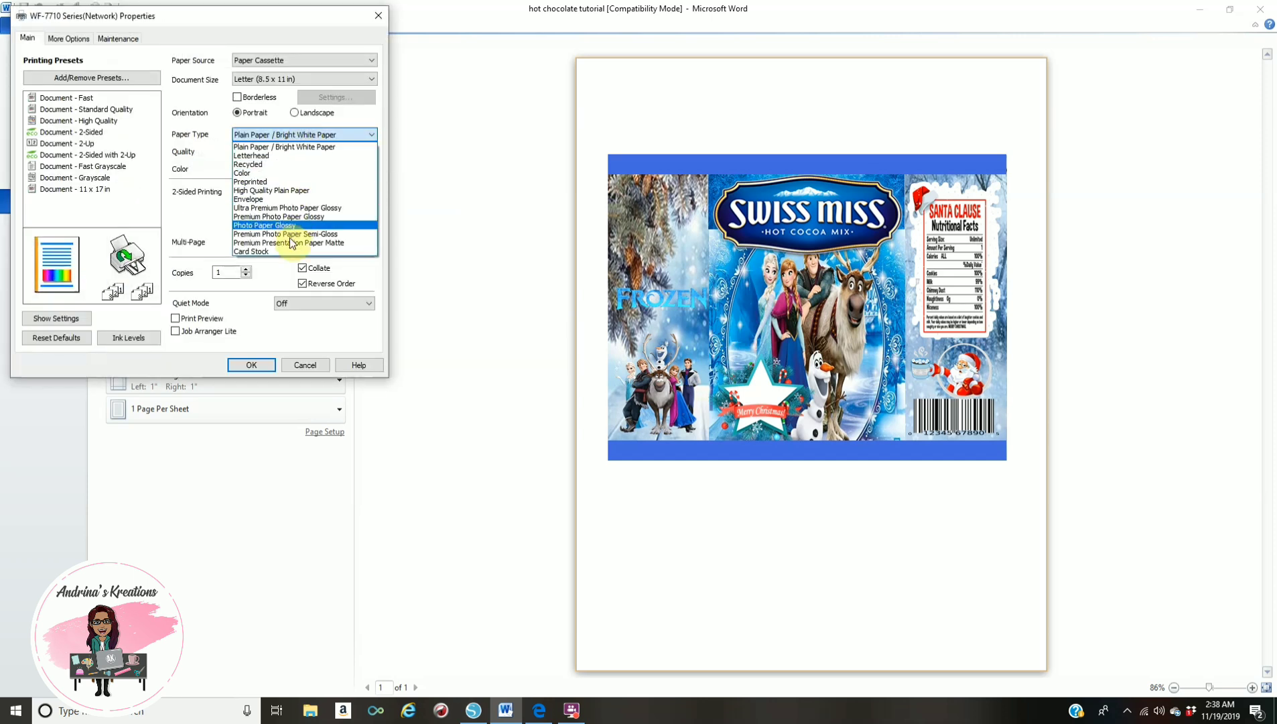
click(290, 243)
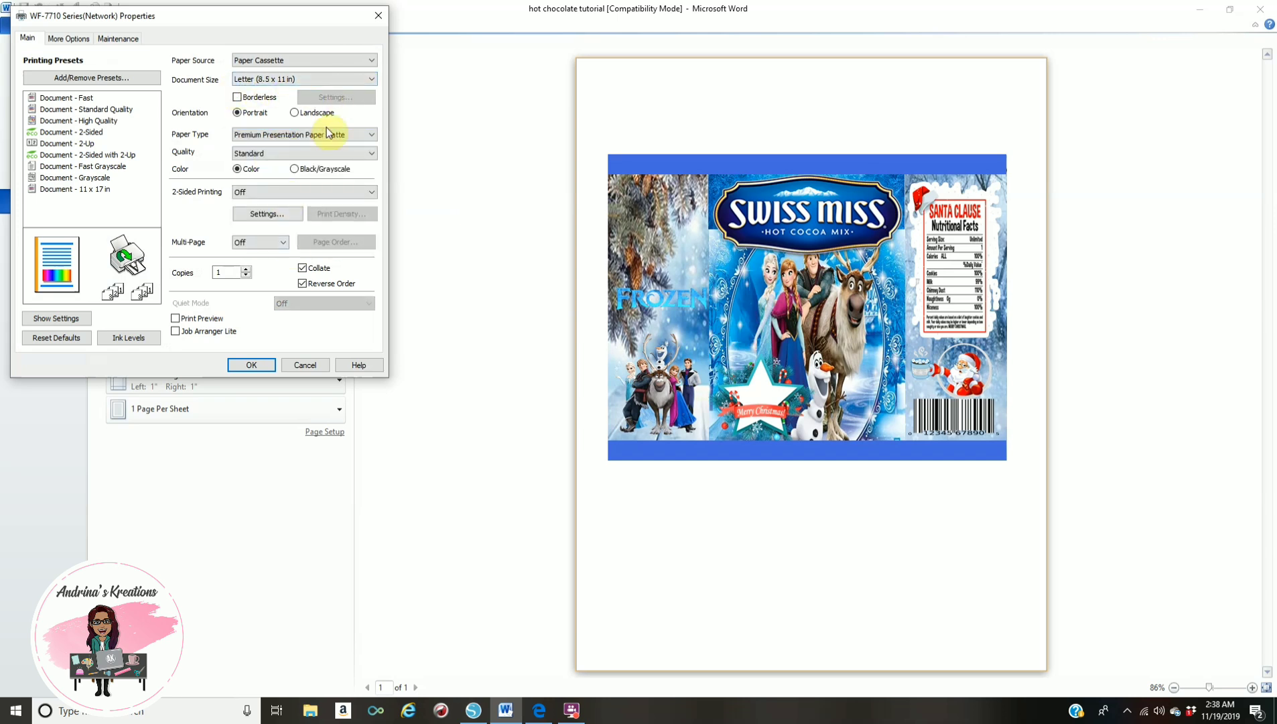
click(268, 366)
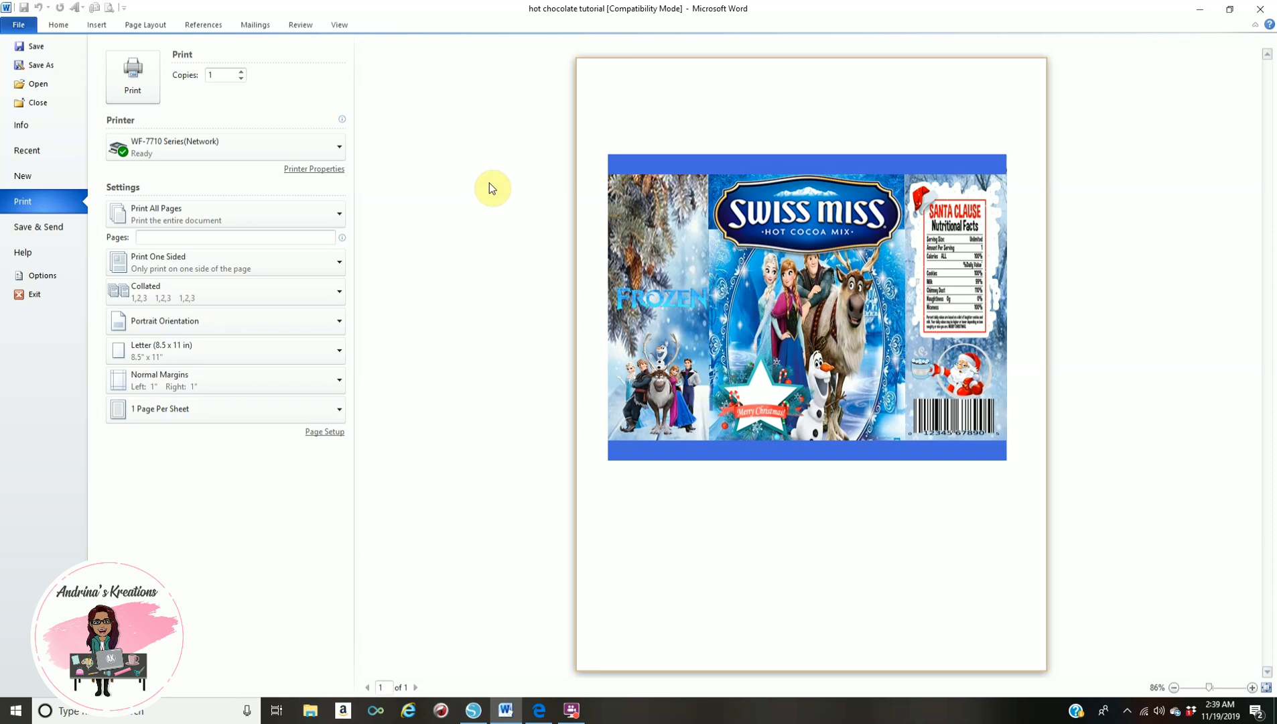
Examine the file types available for saving a copy of the document, and close the dialog without saving.
click(35, 65)
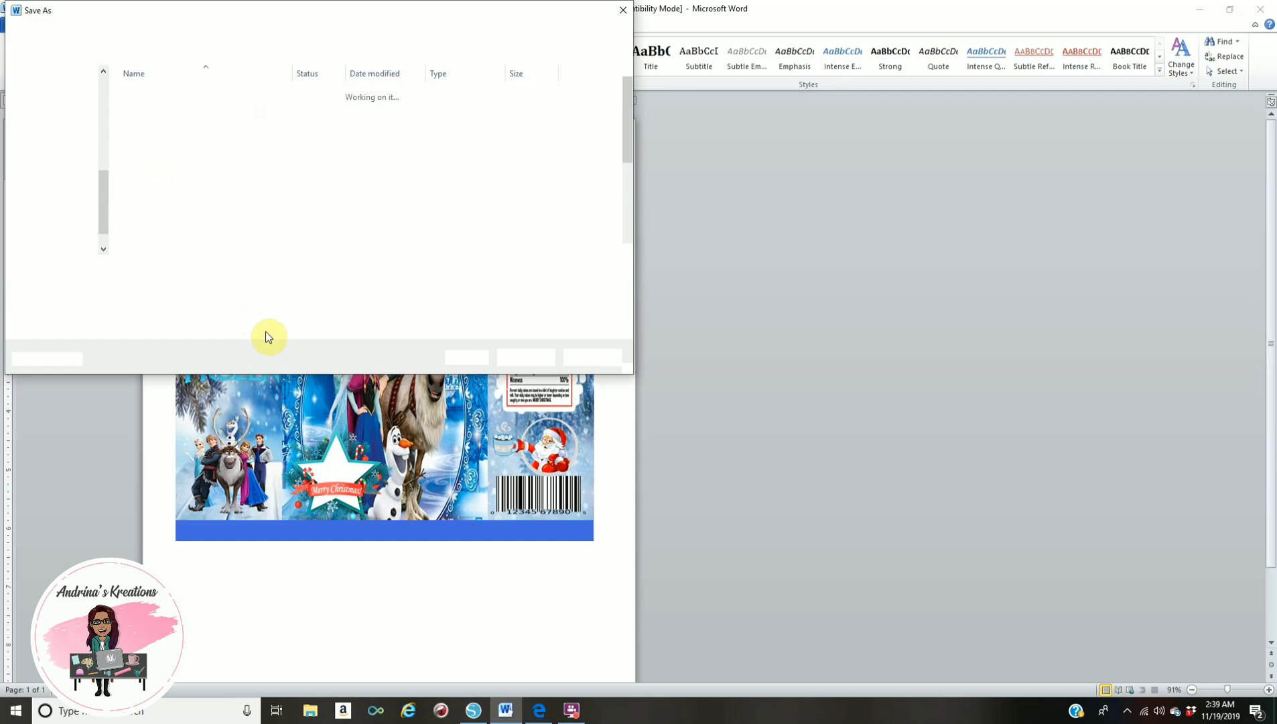
click(249, 290)
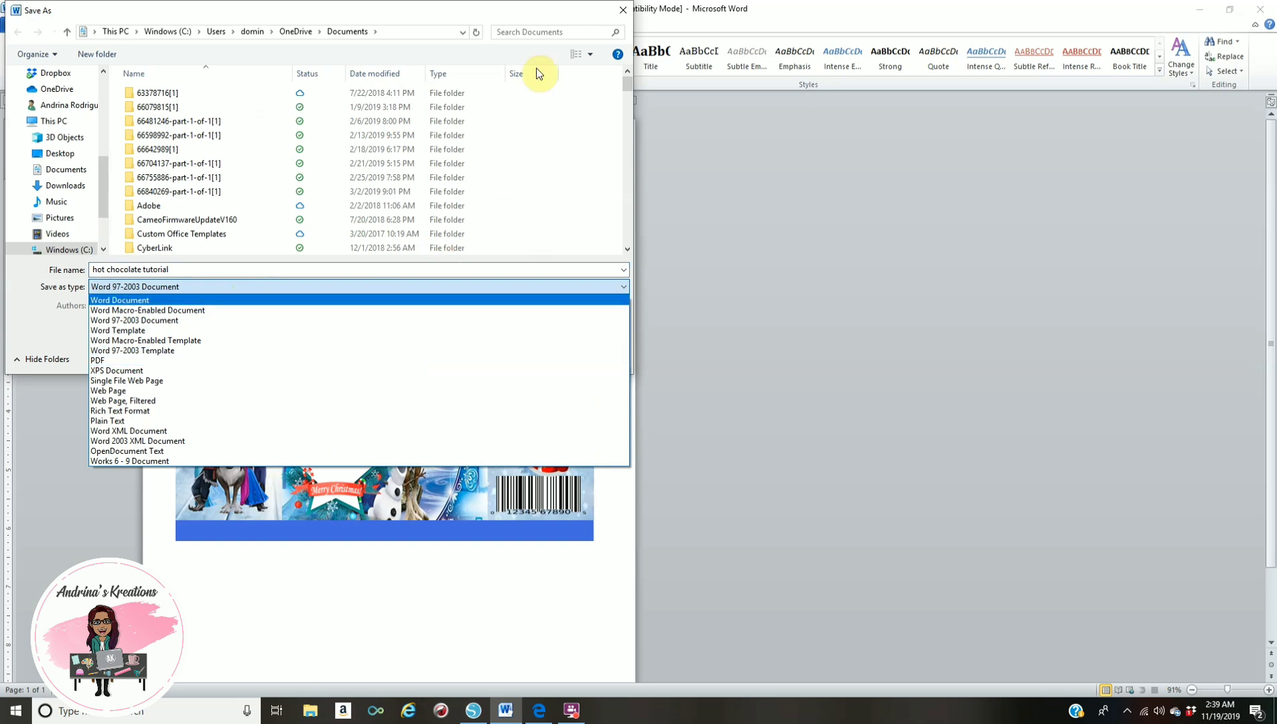
click(622, 11)
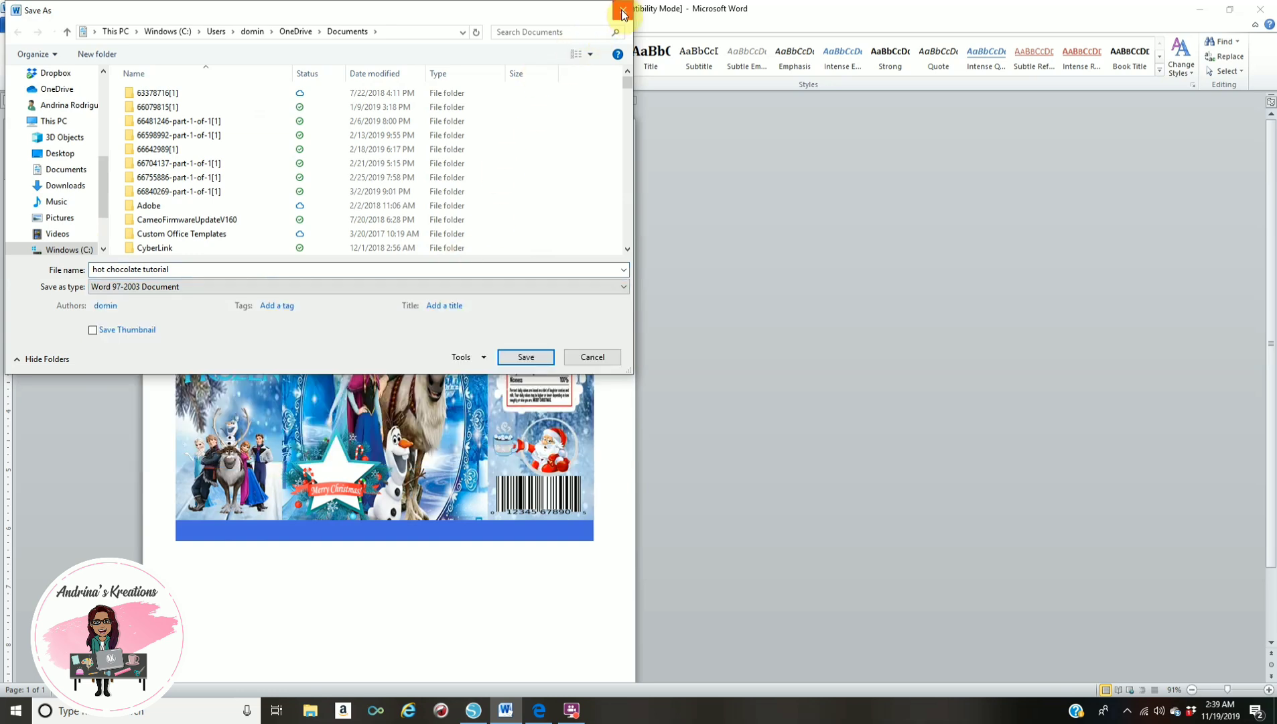
click(622, 11)
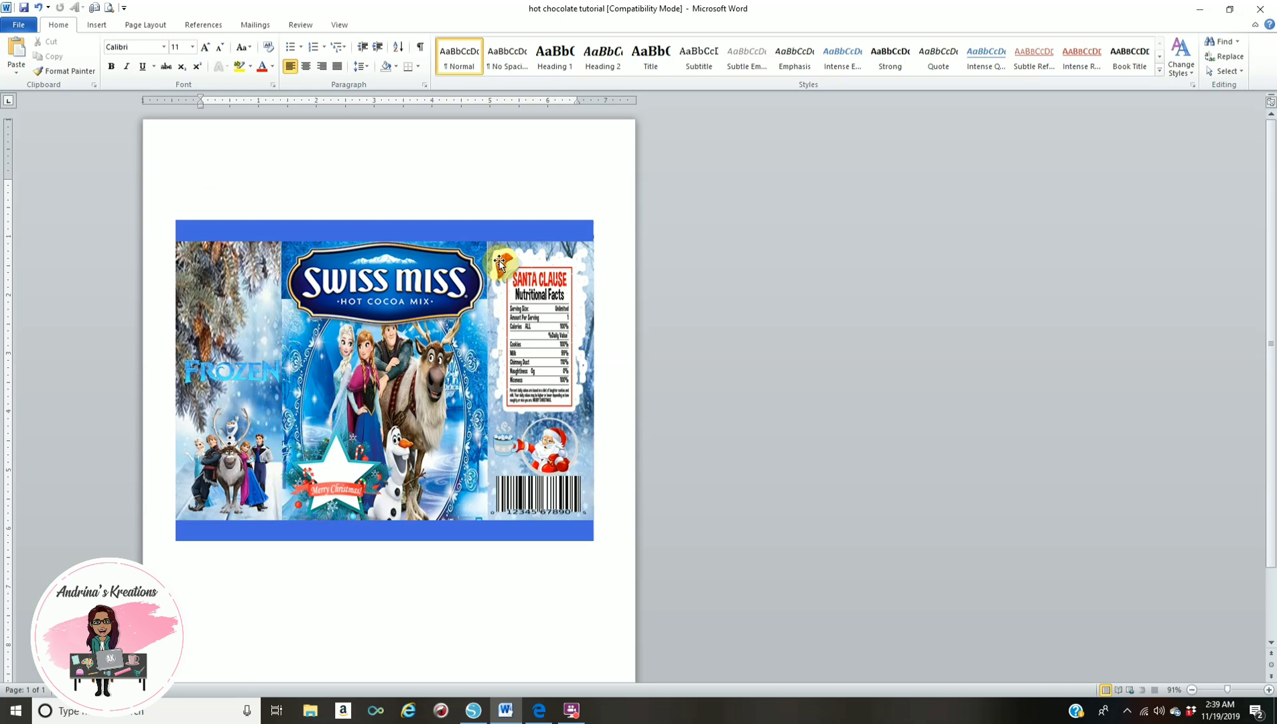
click(574, 709)
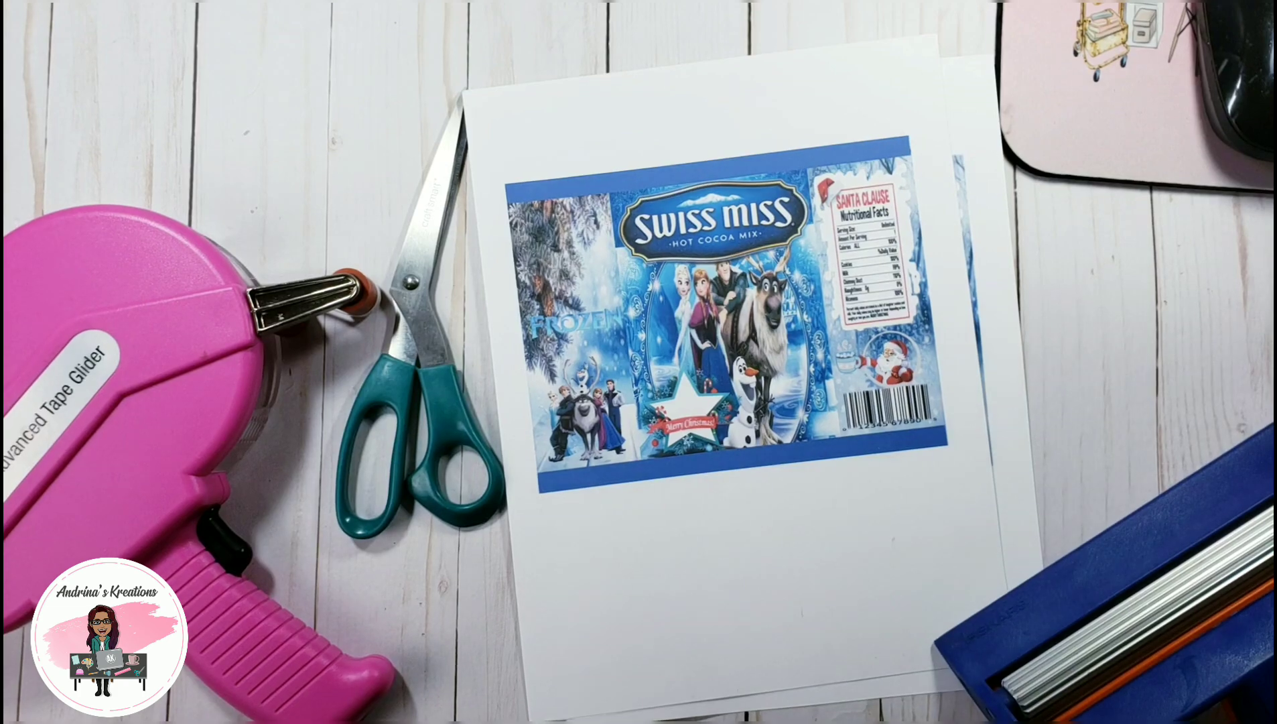